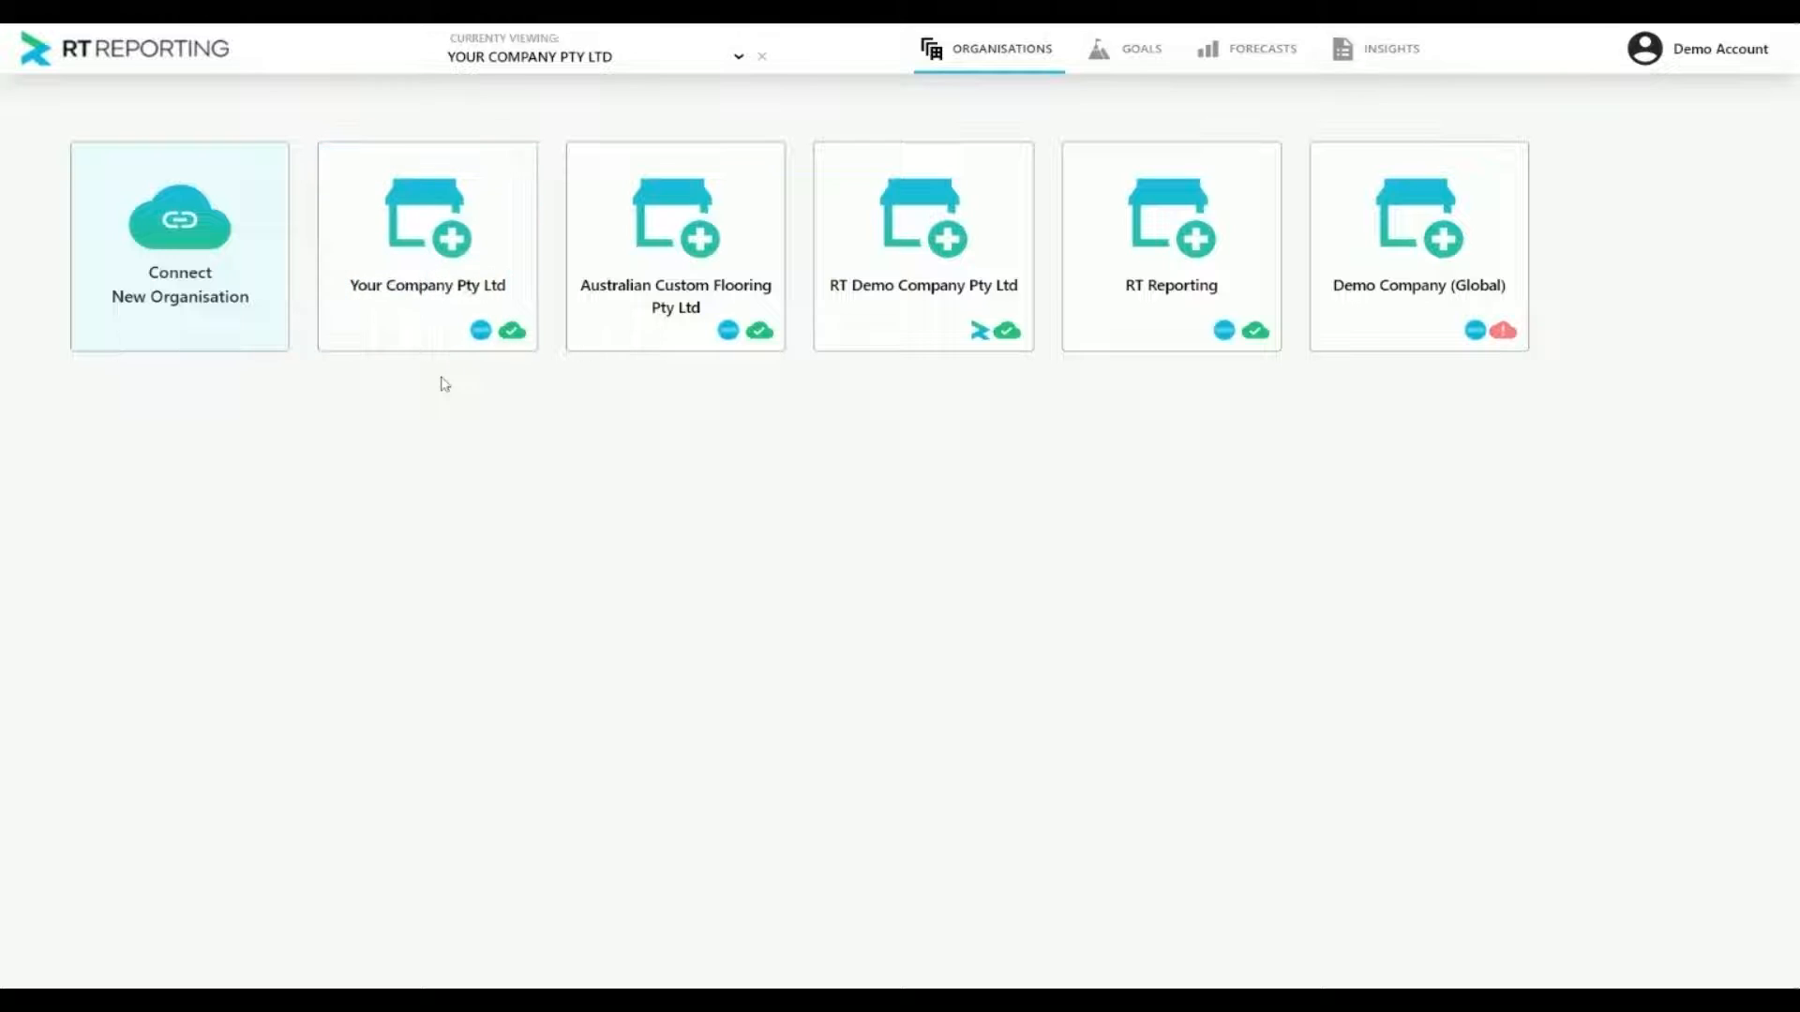
# Open the optional chart of accounts configuration items in the settings of Your Company Pty Ltd
pyautogui.moveTo(429, 247)
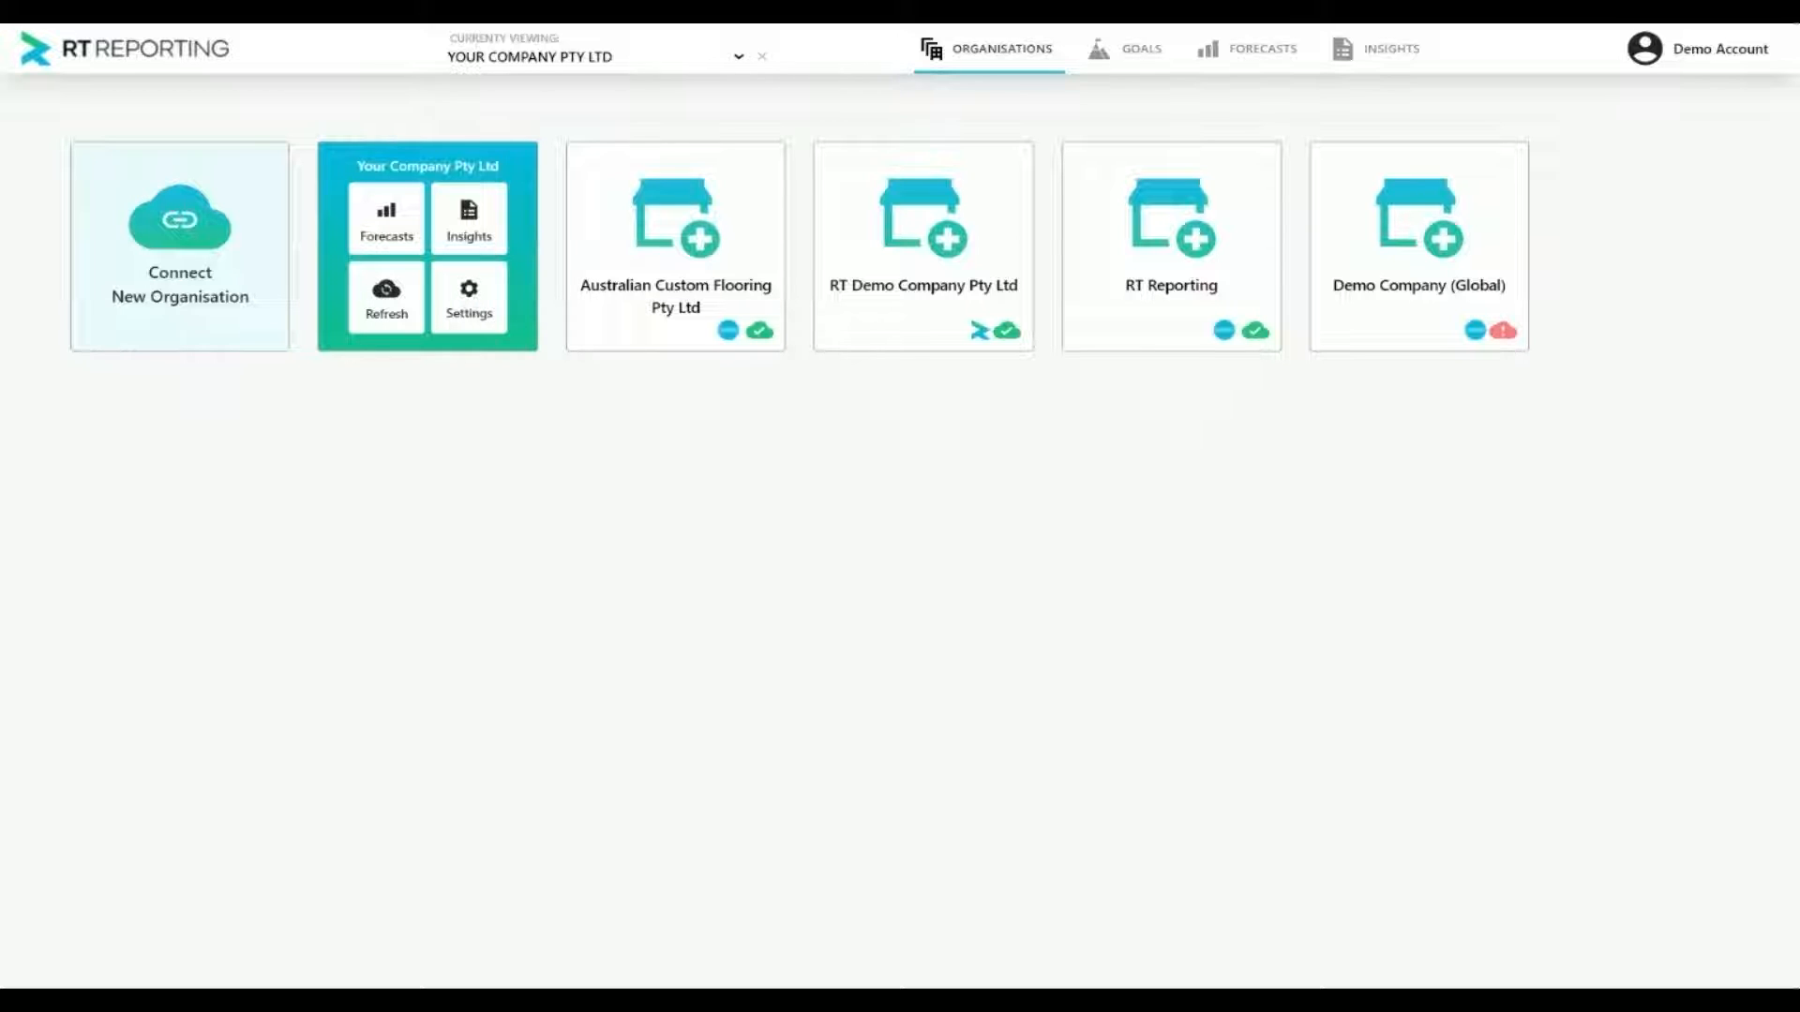
pyautogui.click(472, 301)
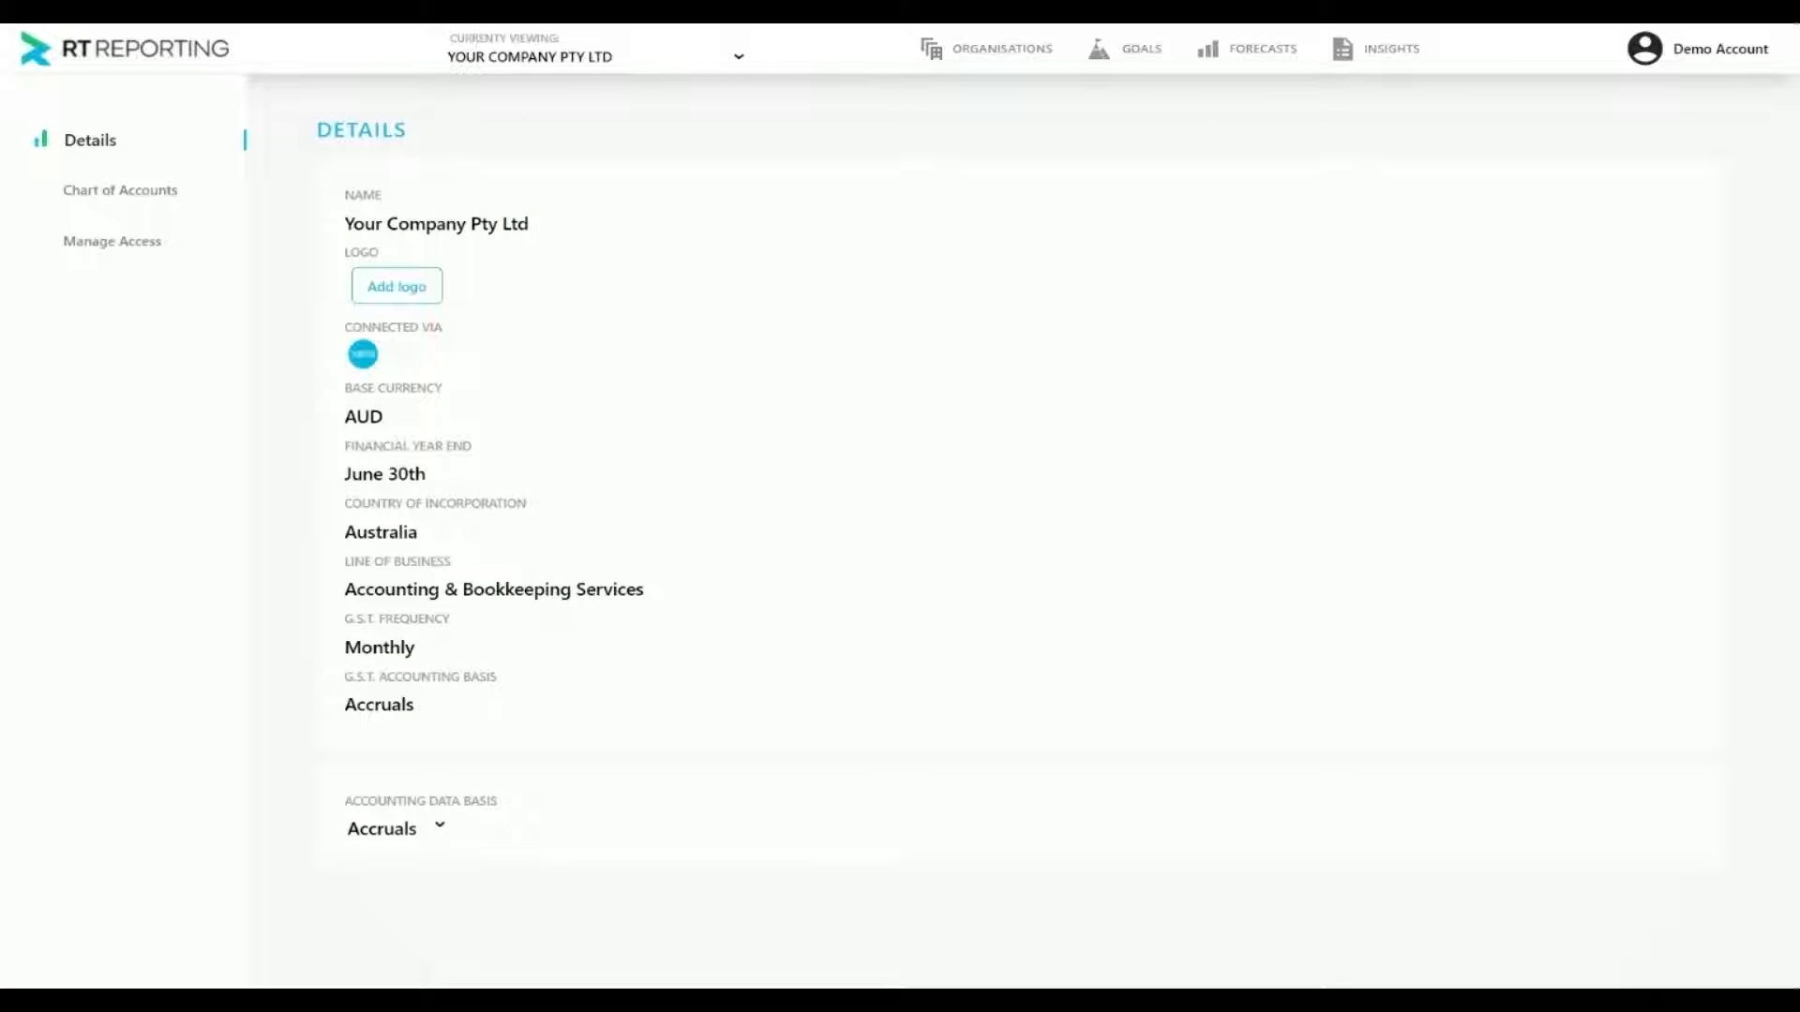
pyautogui.click(157, 195)
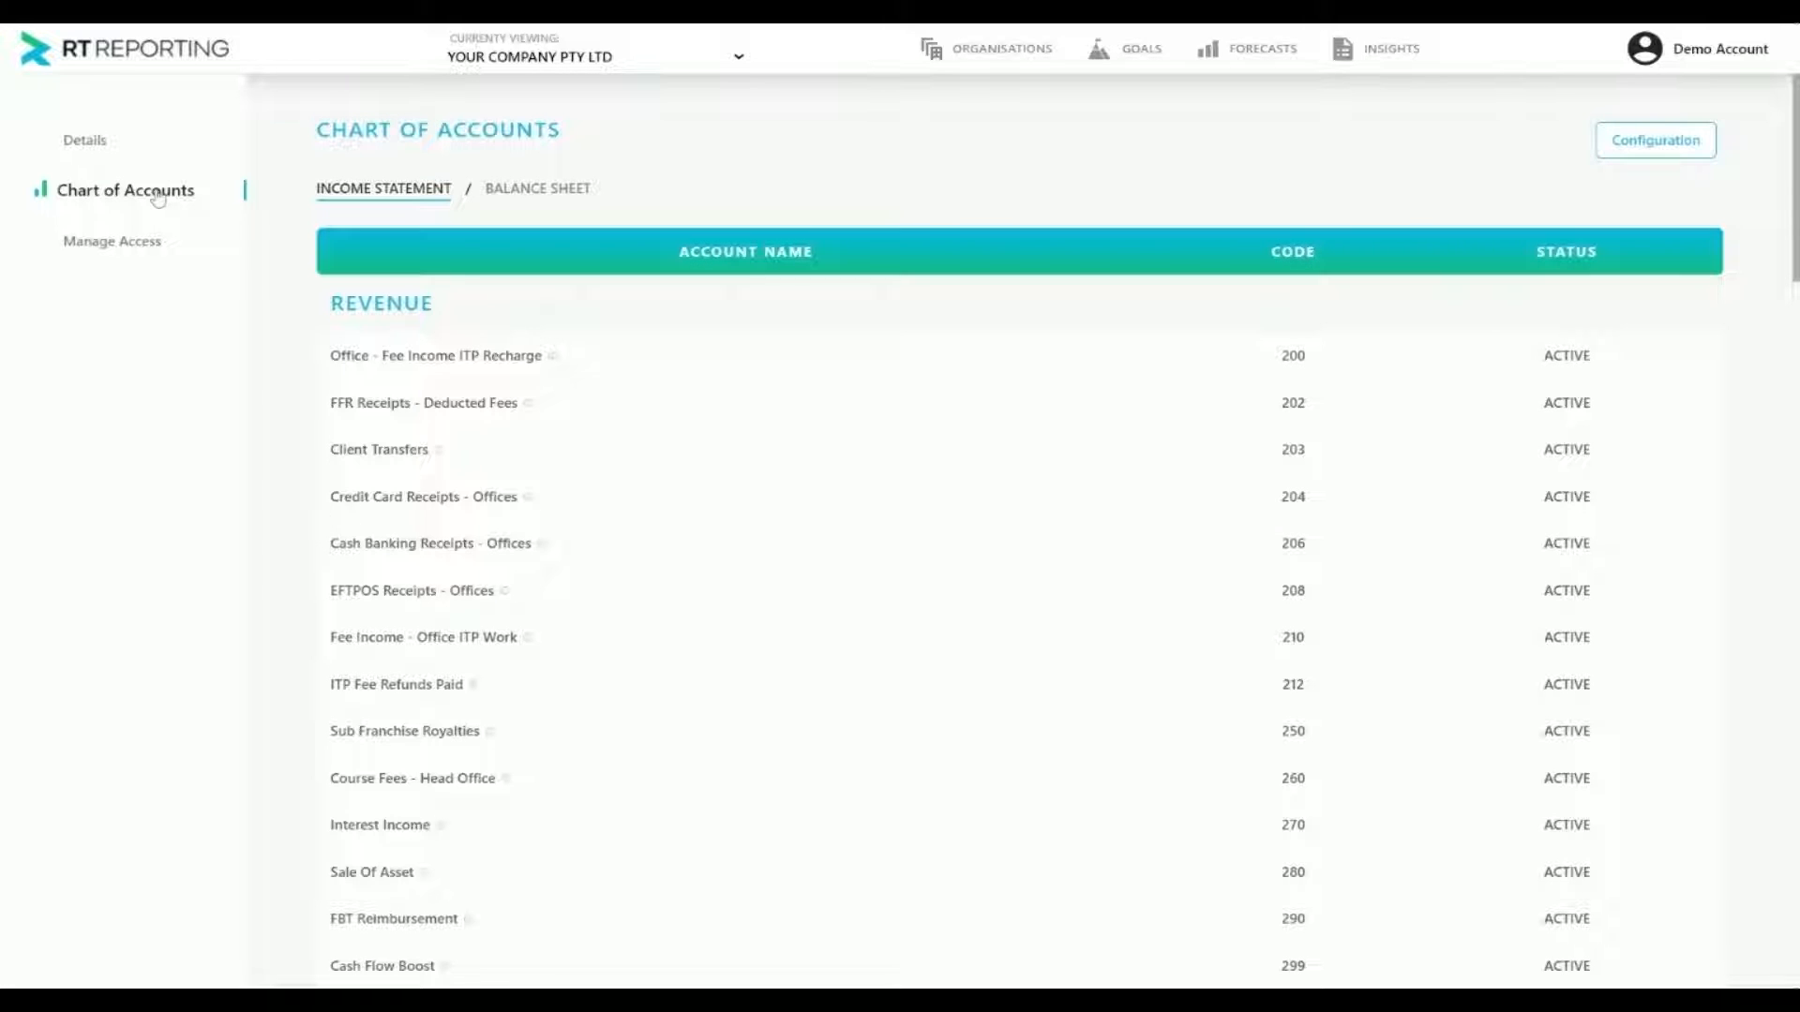
pyautogui.click(1620, 153)
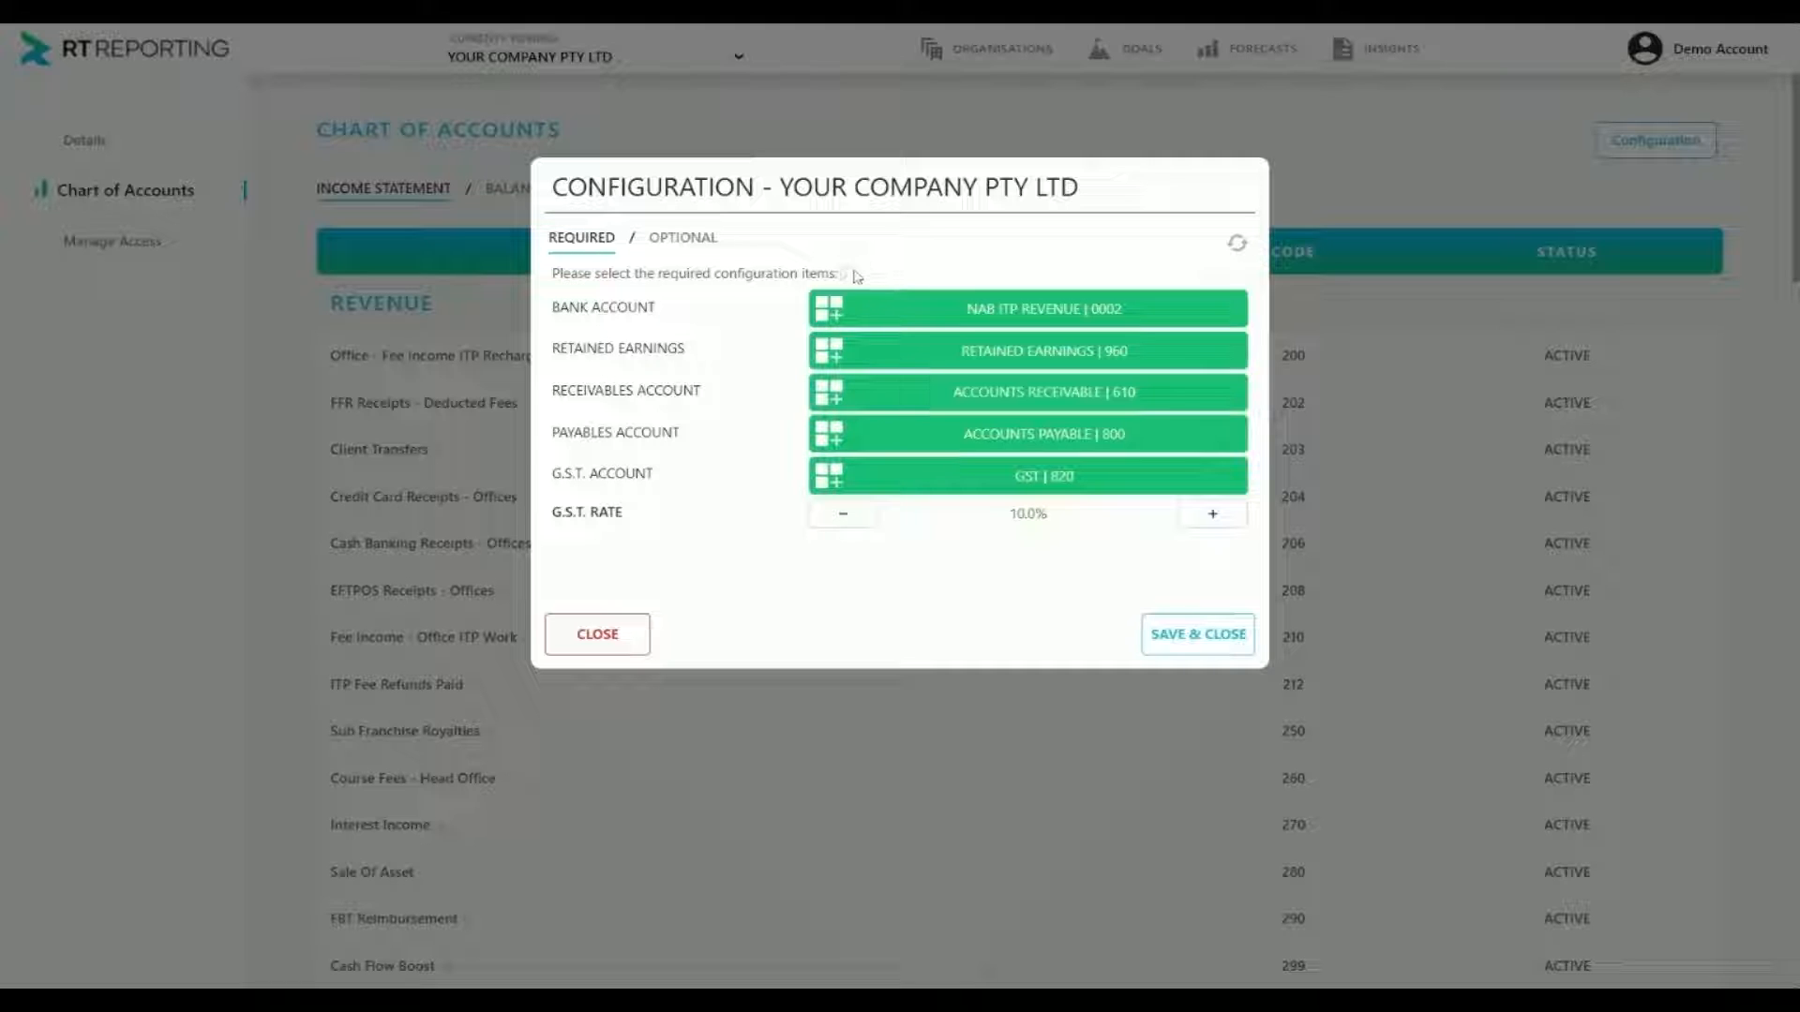
pyautogui.moveTo(849, 274)
pyautogui.click(673, 244)
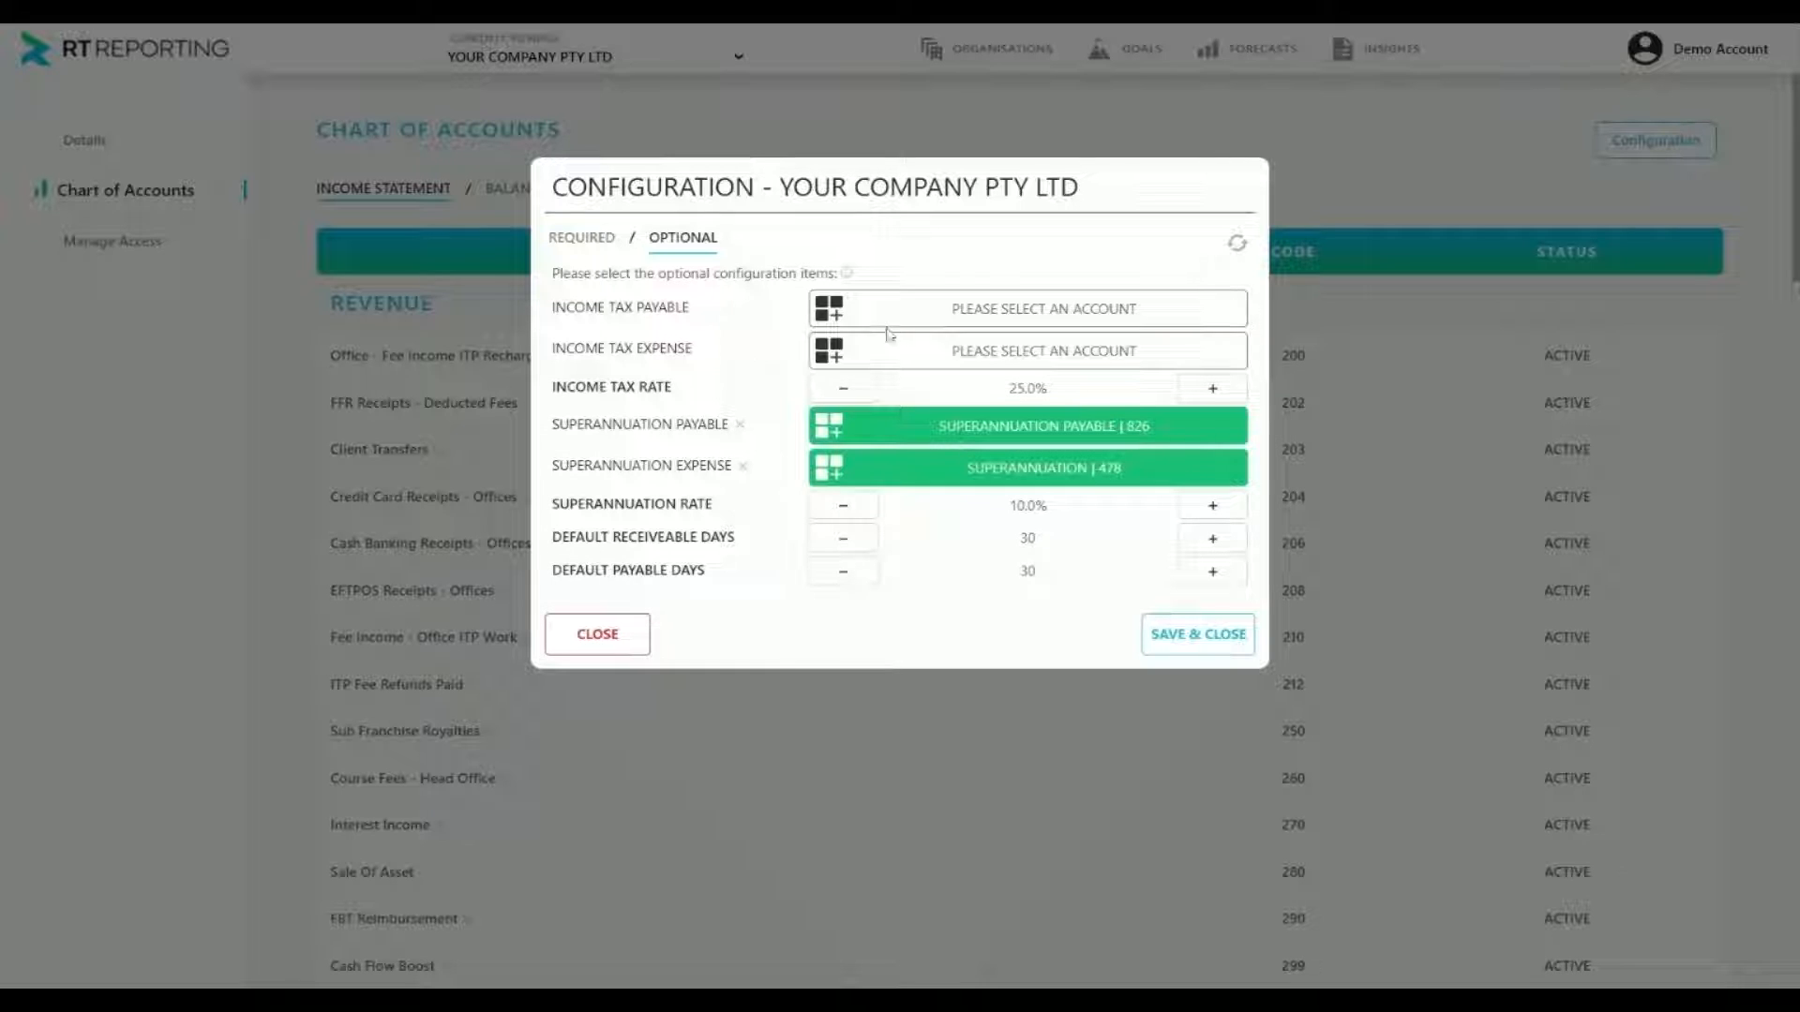
# Search for "inc" and assign the Income Tax Payable | 830 account to the Income Tax Payable item
pyautogui.click(947, 326)
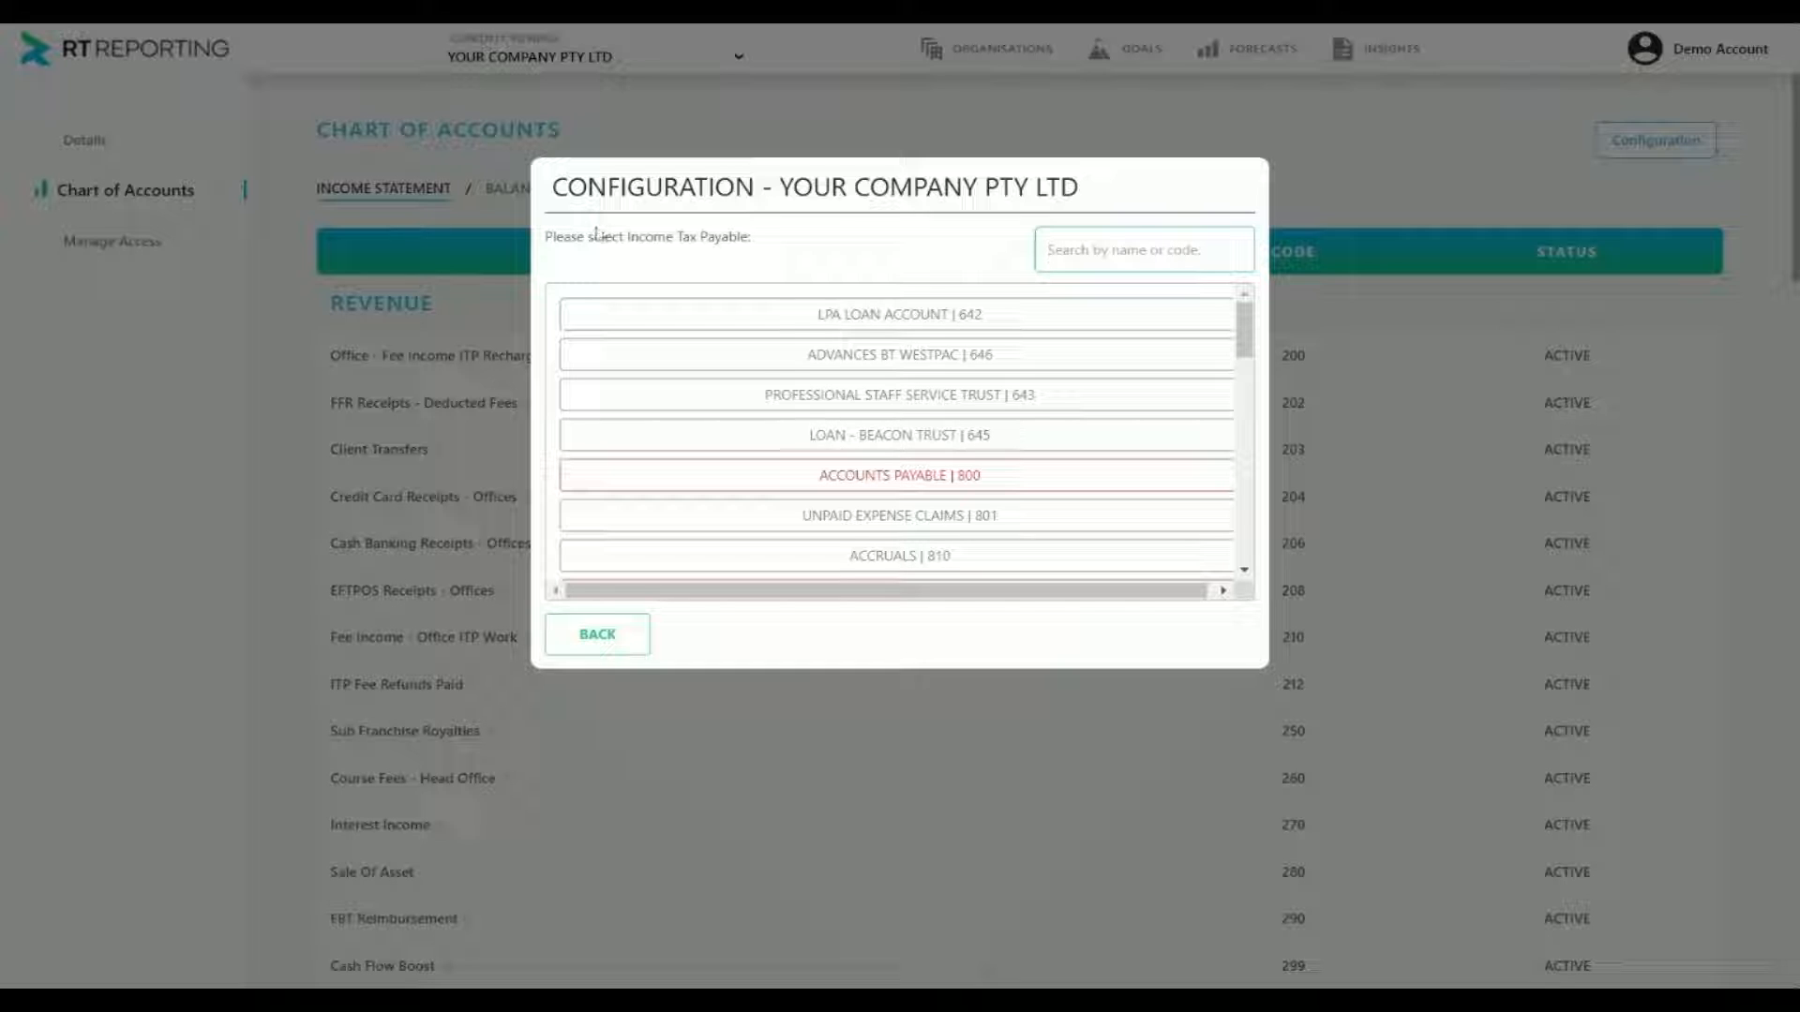
pyautogui.write('i')
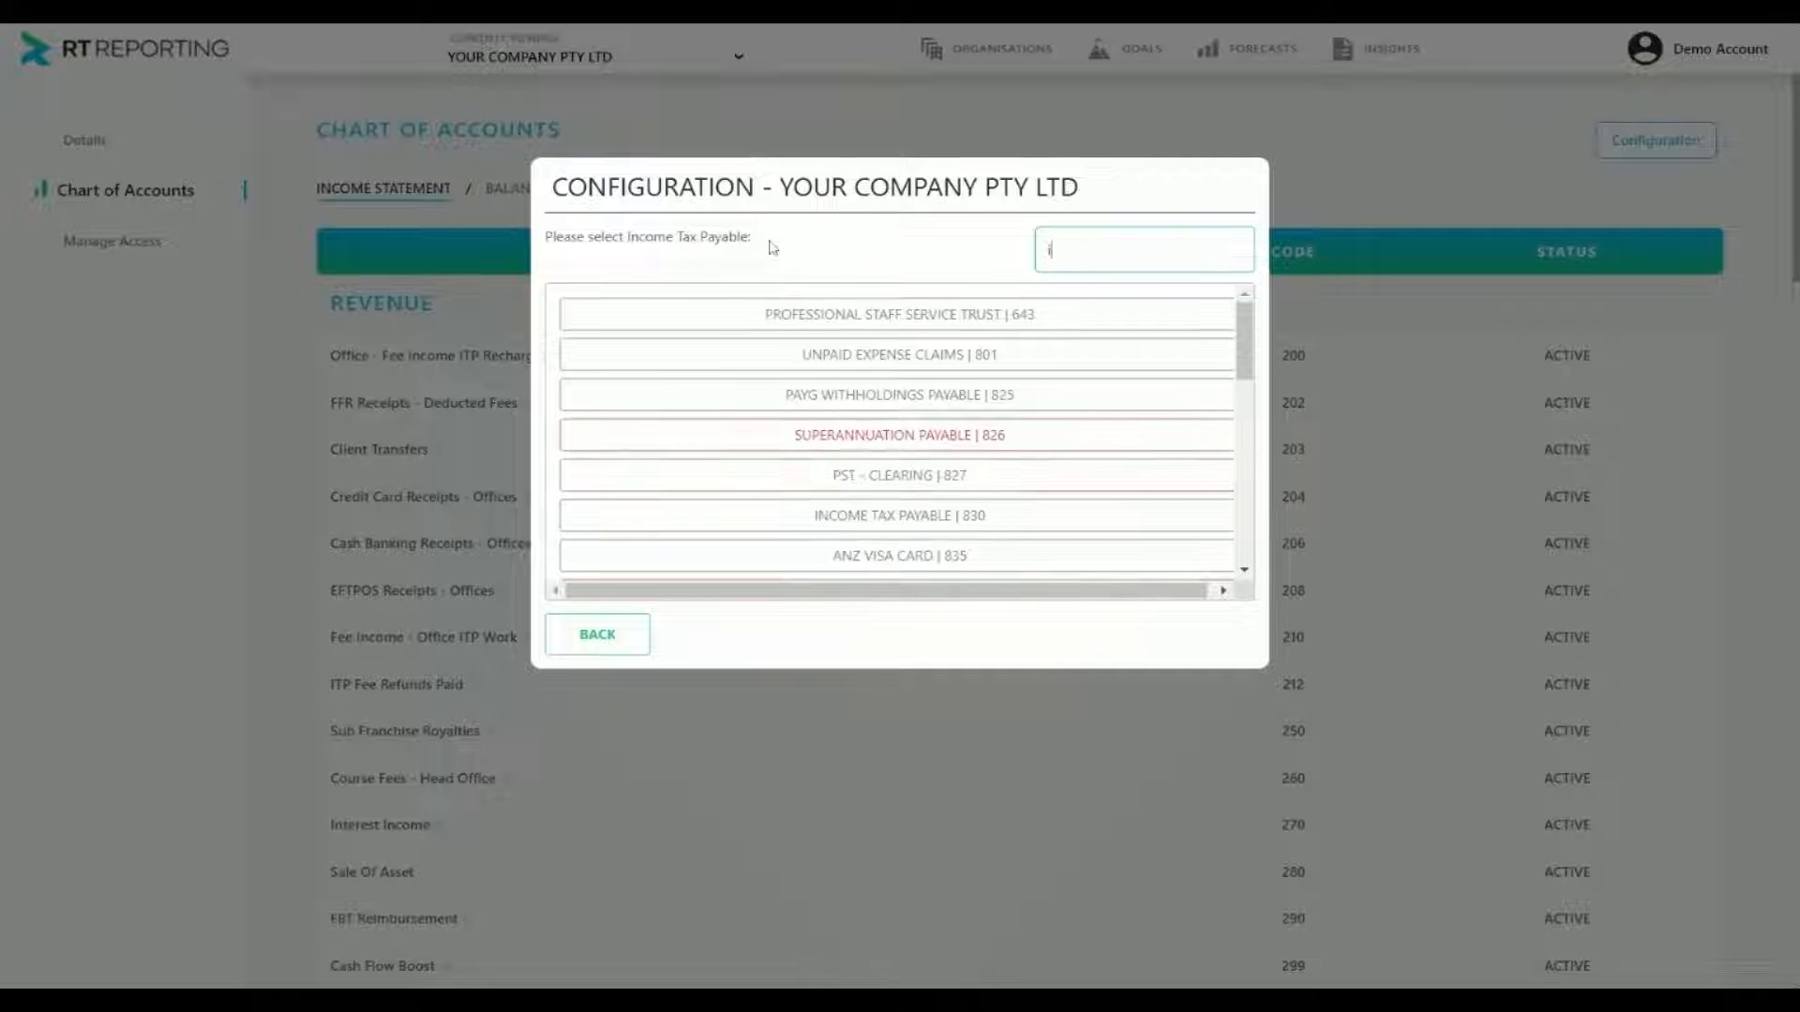
pyautogui.write('nc')
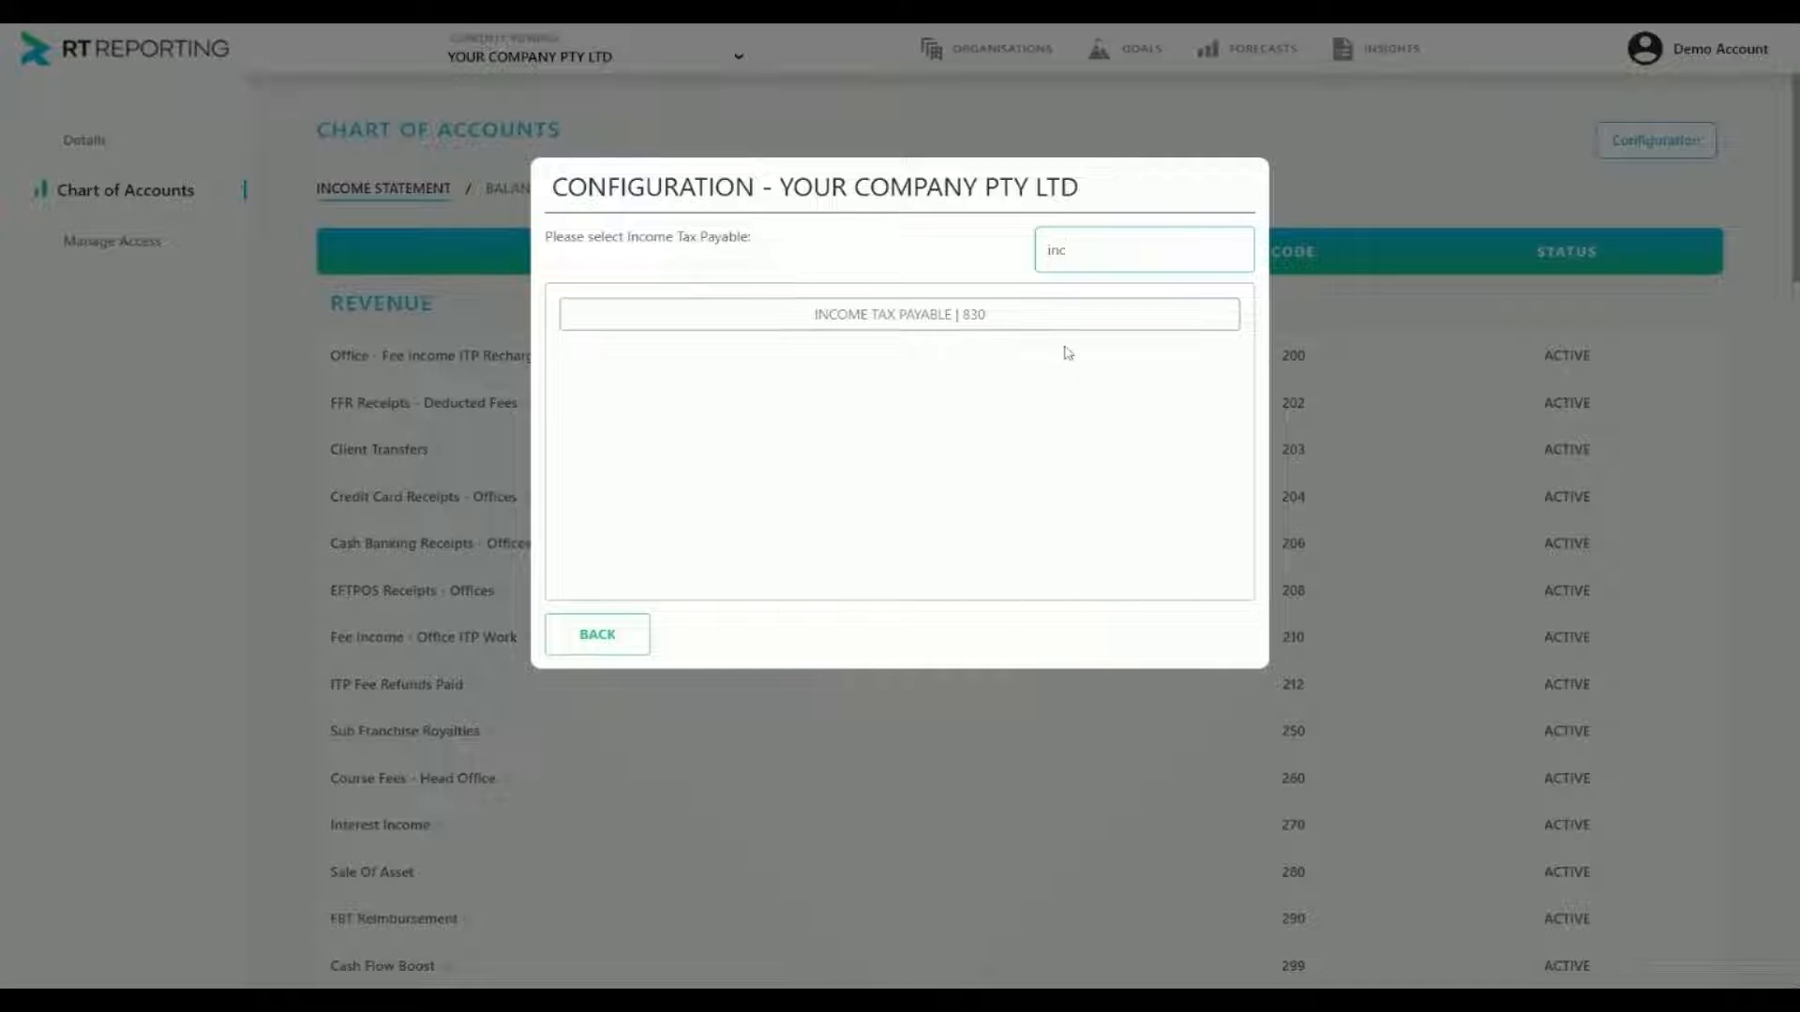
pyautogui.click(931, 314)
# Assign the Income Tax Expense | 505 account to the Income Tax Expense item and save the configuration
pyautogui.click(935, 347)
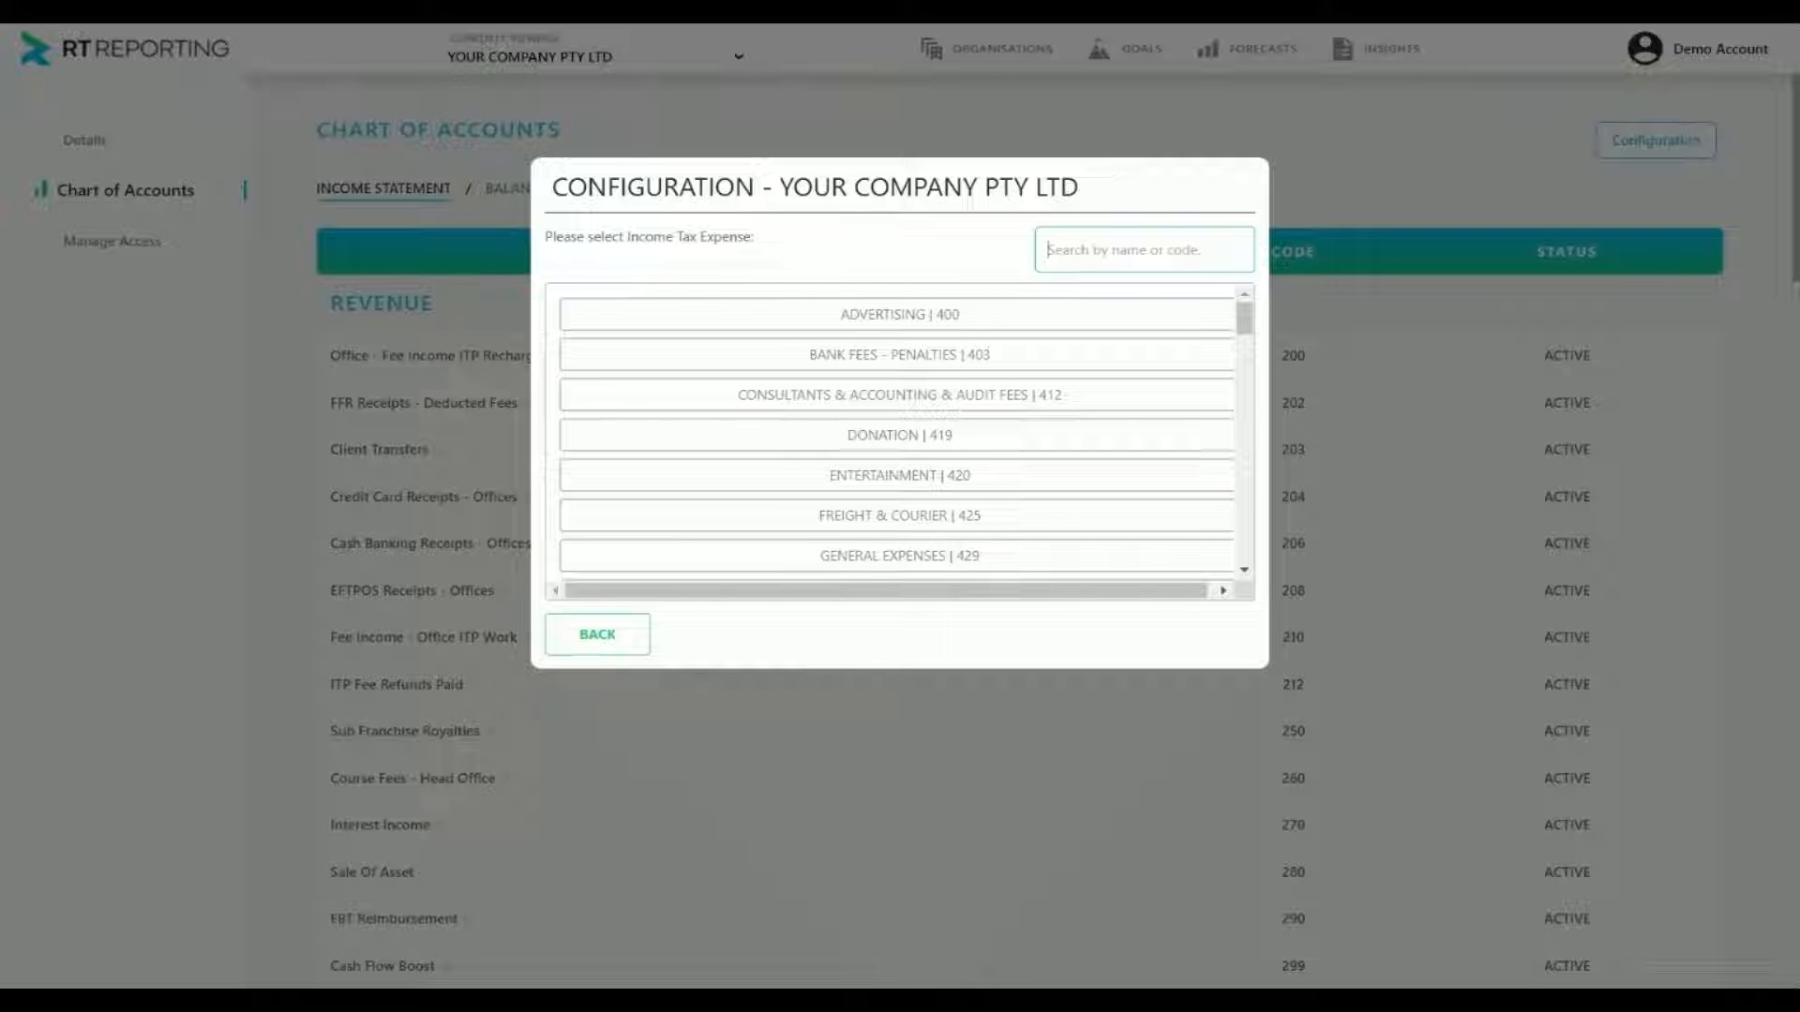
pyautogui.write('tax e')
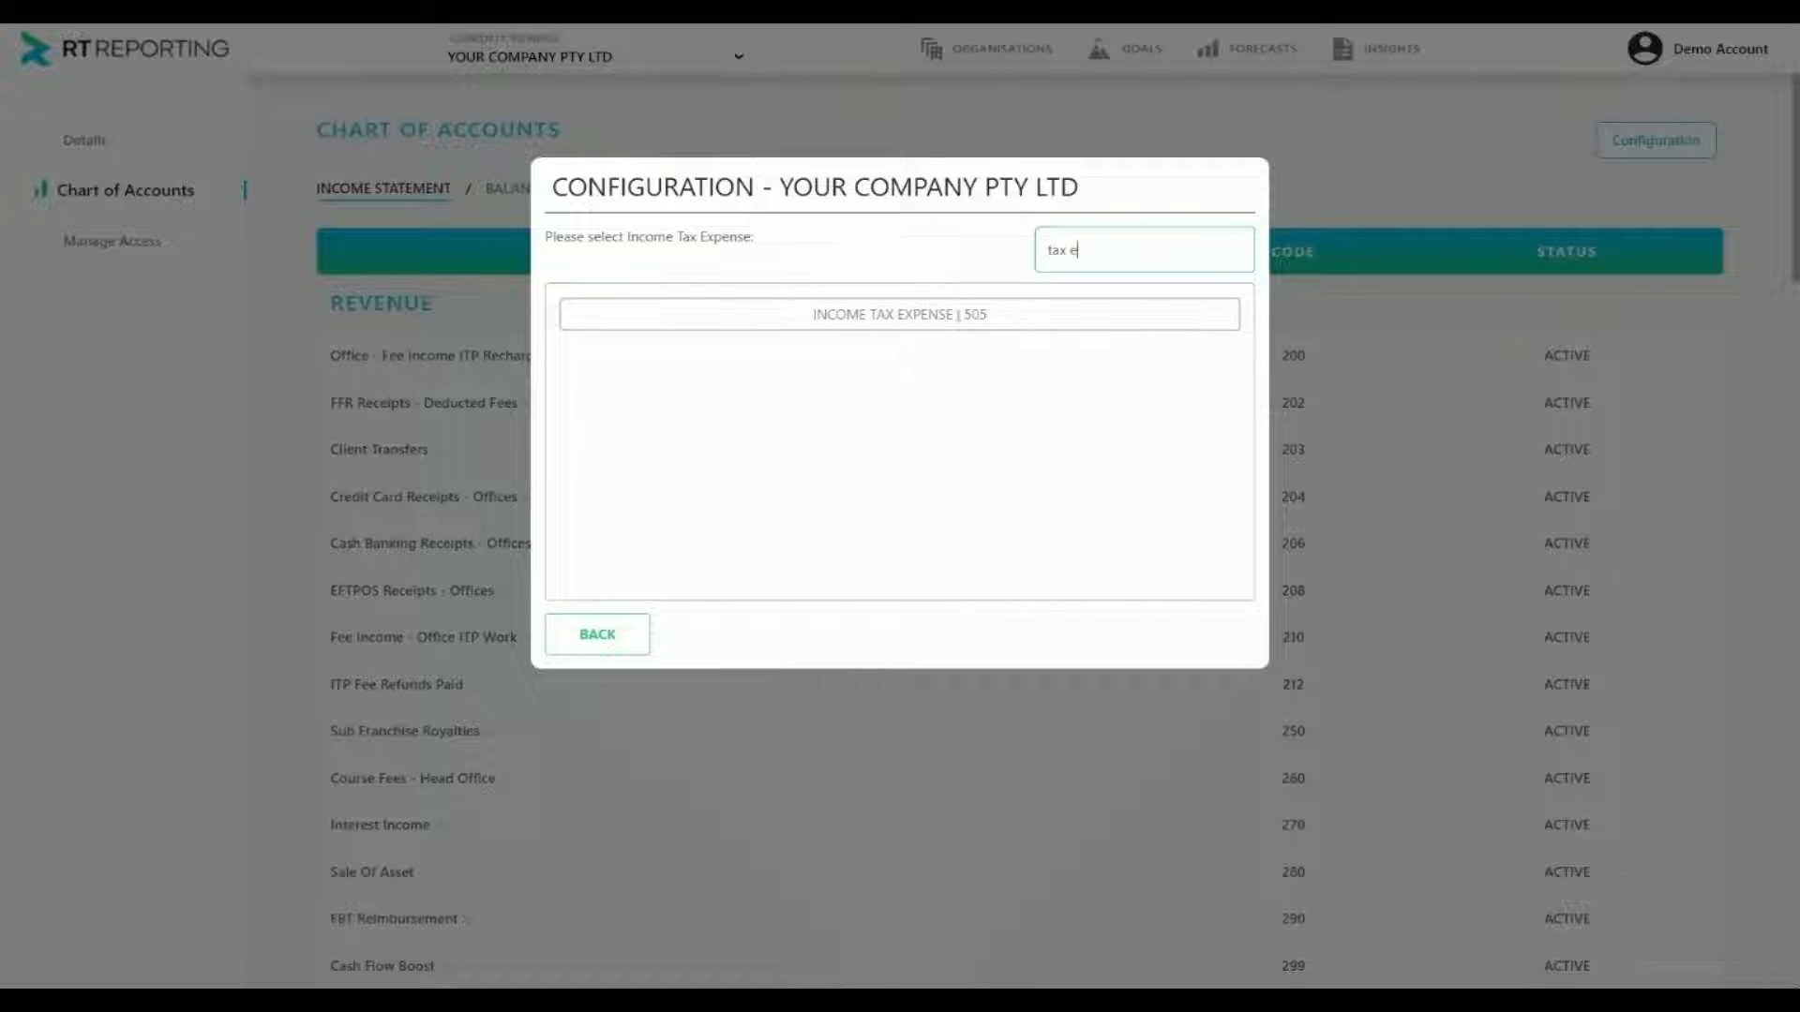
pyautogui.click(874, 326)
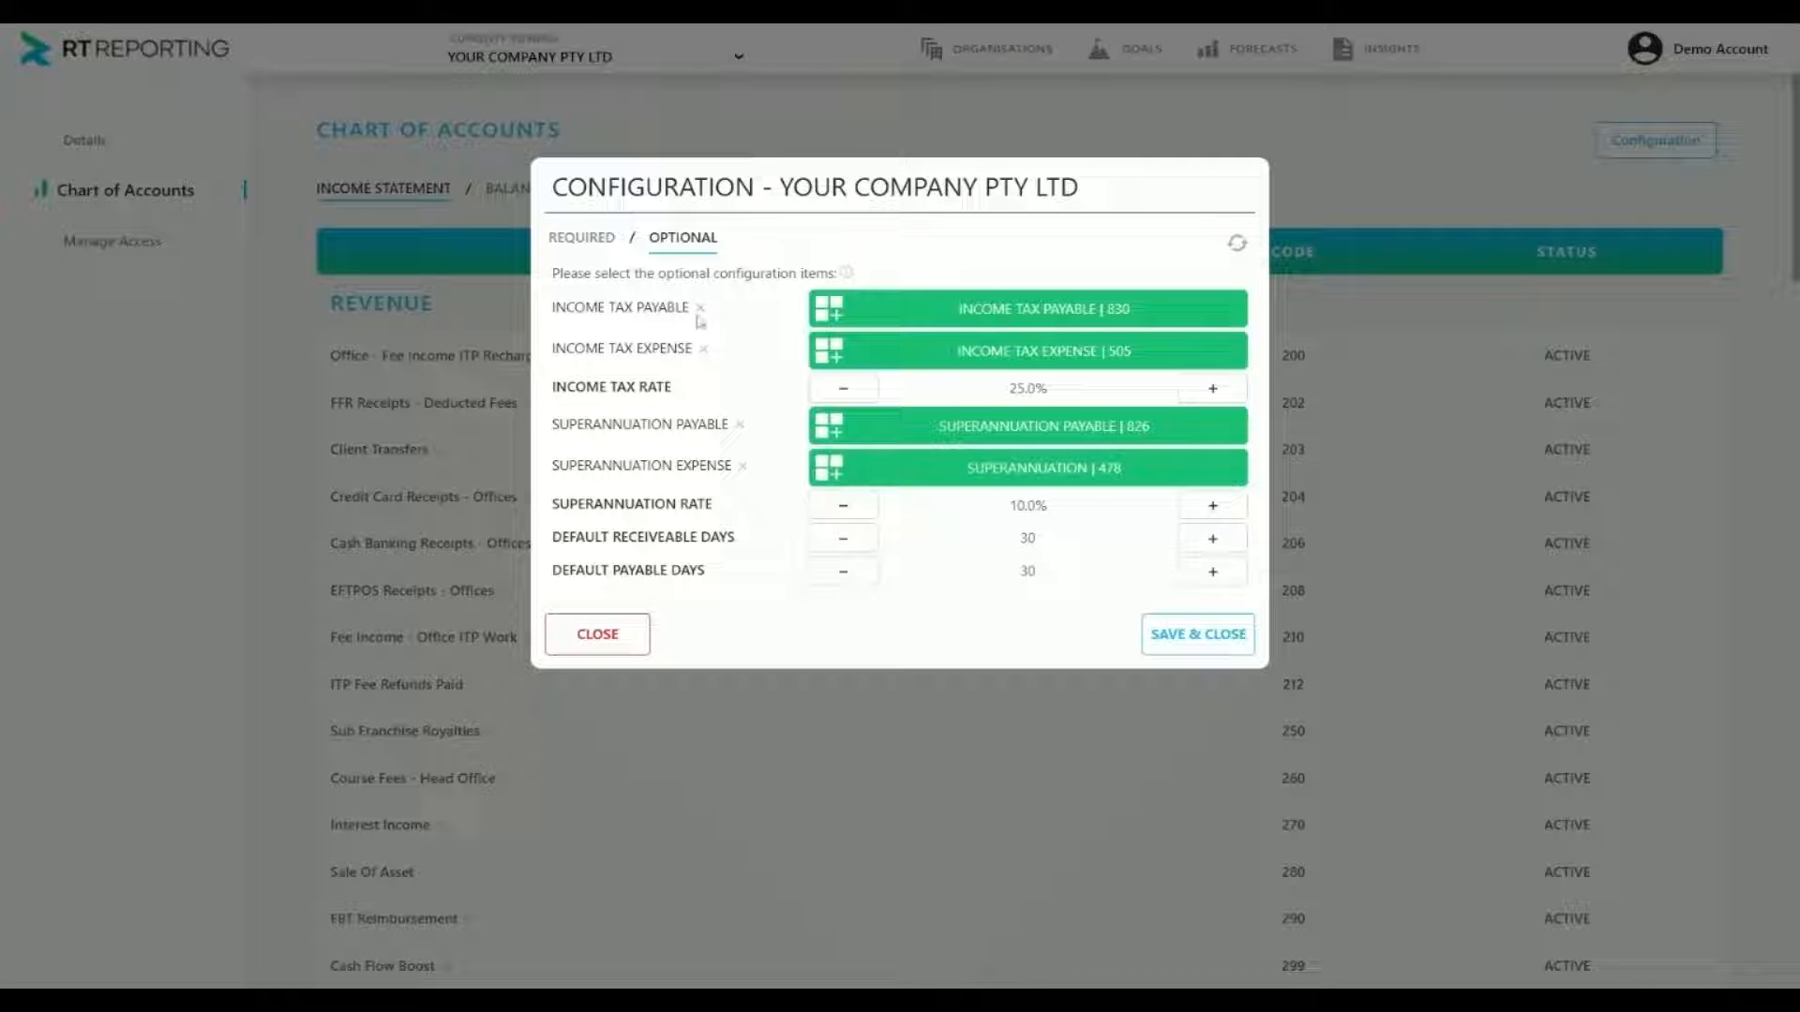
pyautogui.click(1226, 645)
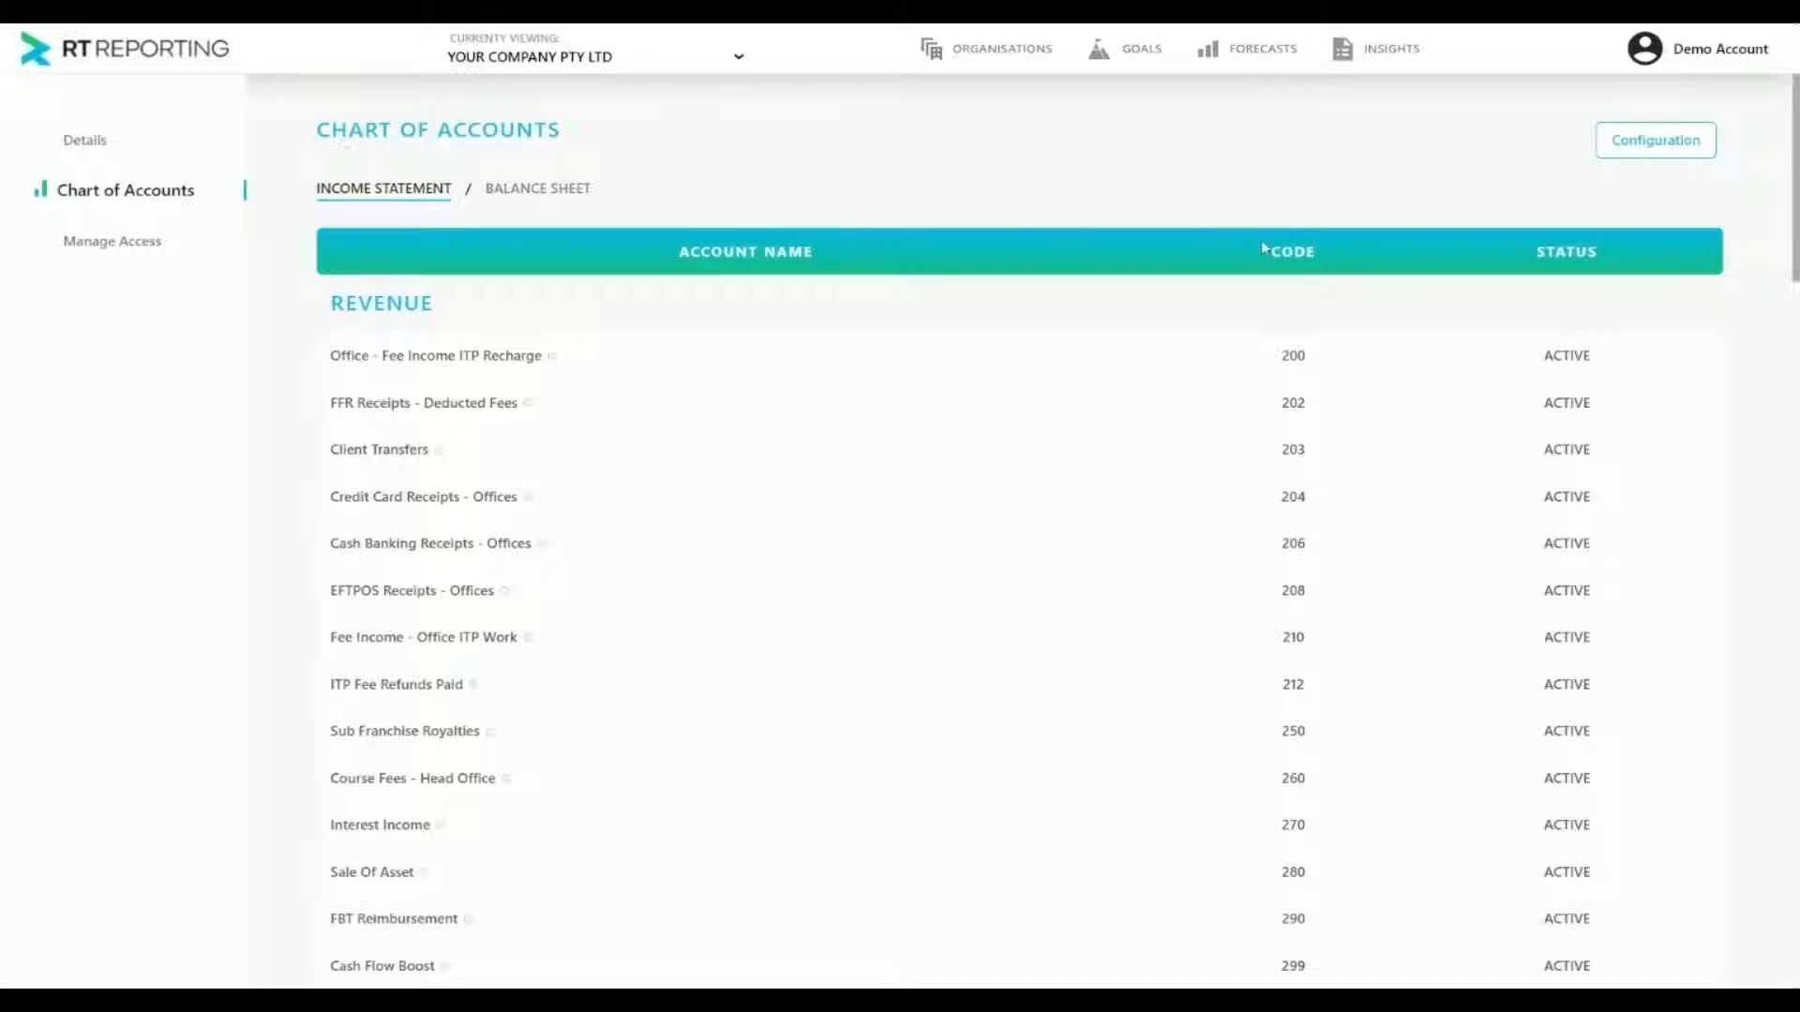
# Return to the organisations overview and generate a Rapid Create forecast for Your Company Pty Ltd
pyautogui.click(996, 52)
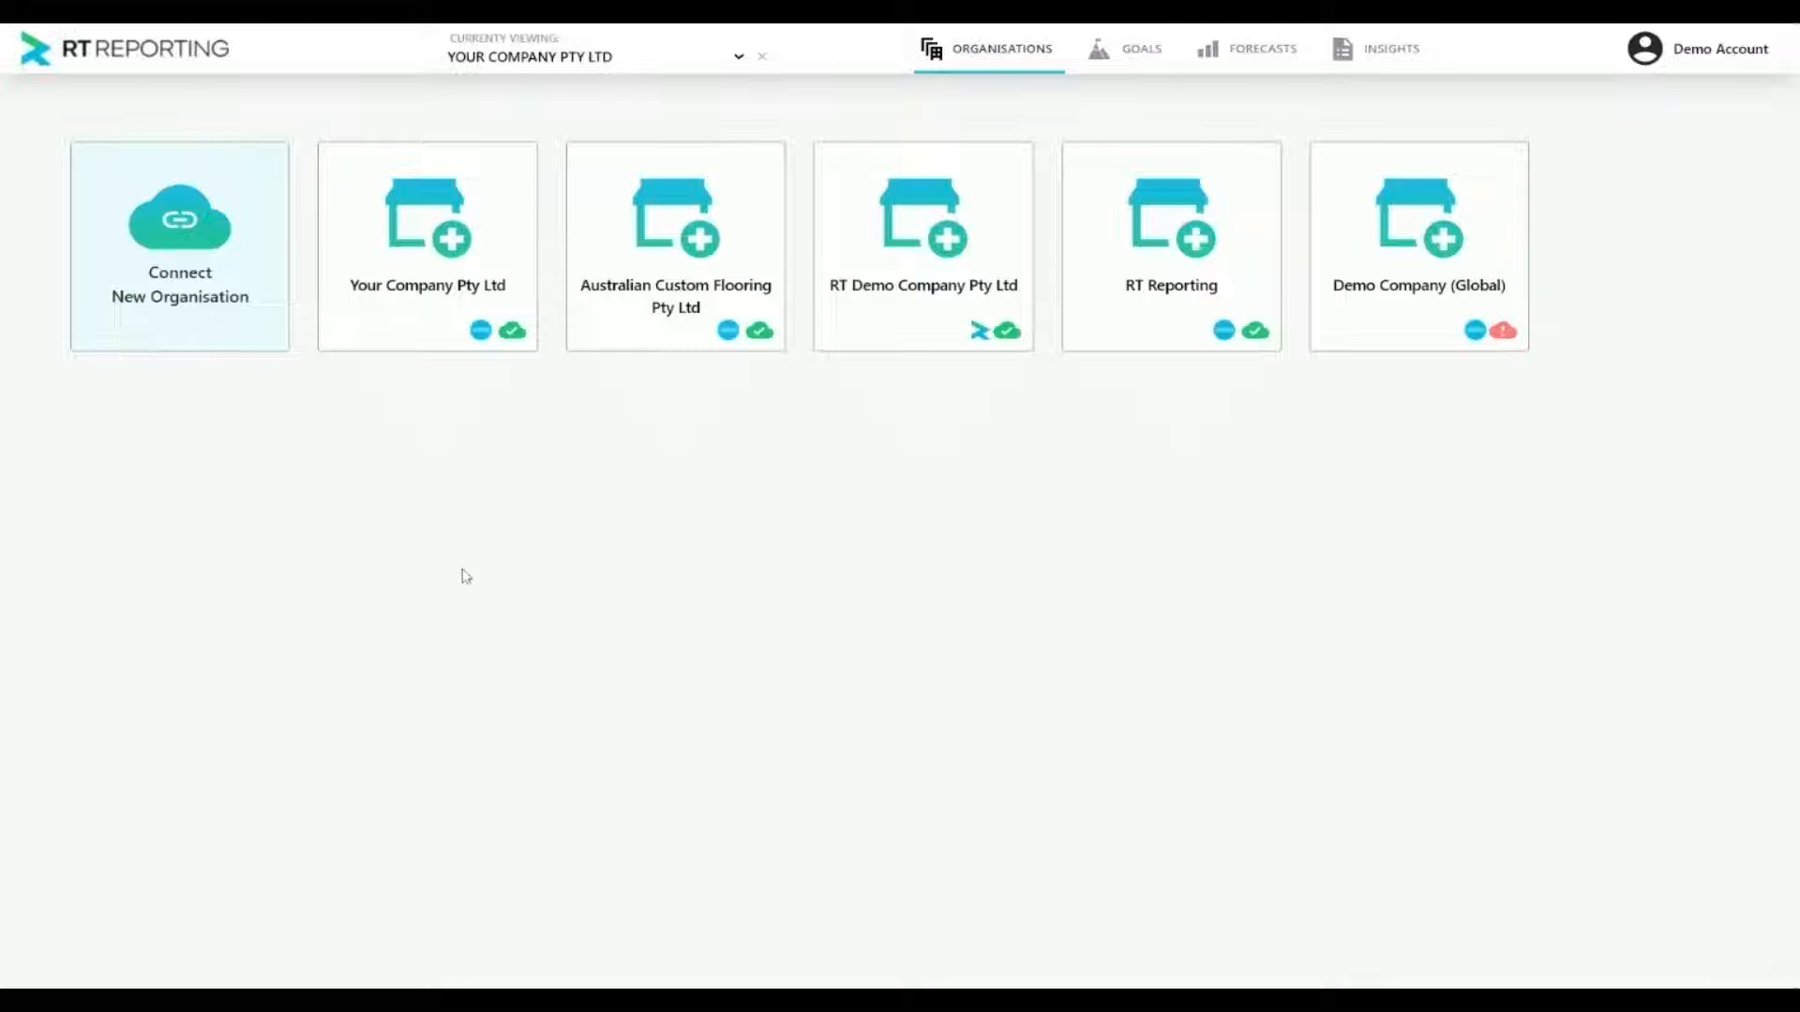
pyautogui.click(362, 221)
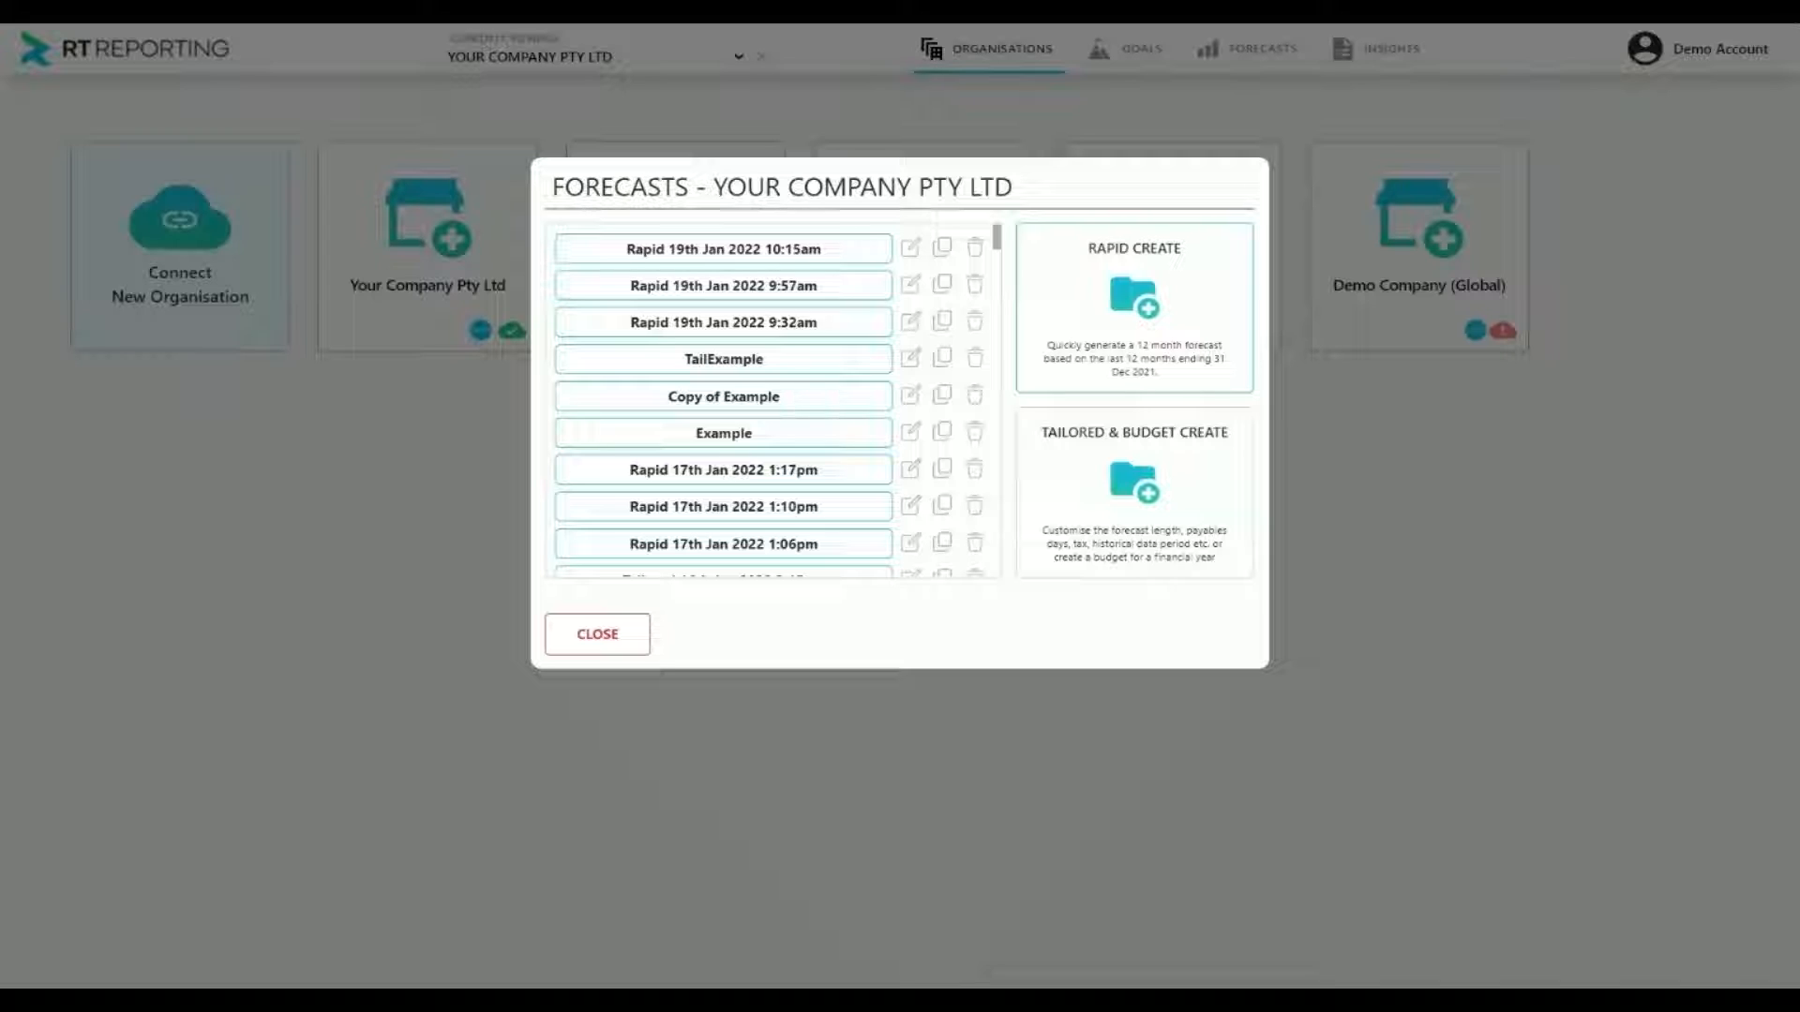
pyautogui.click(1109, 300)
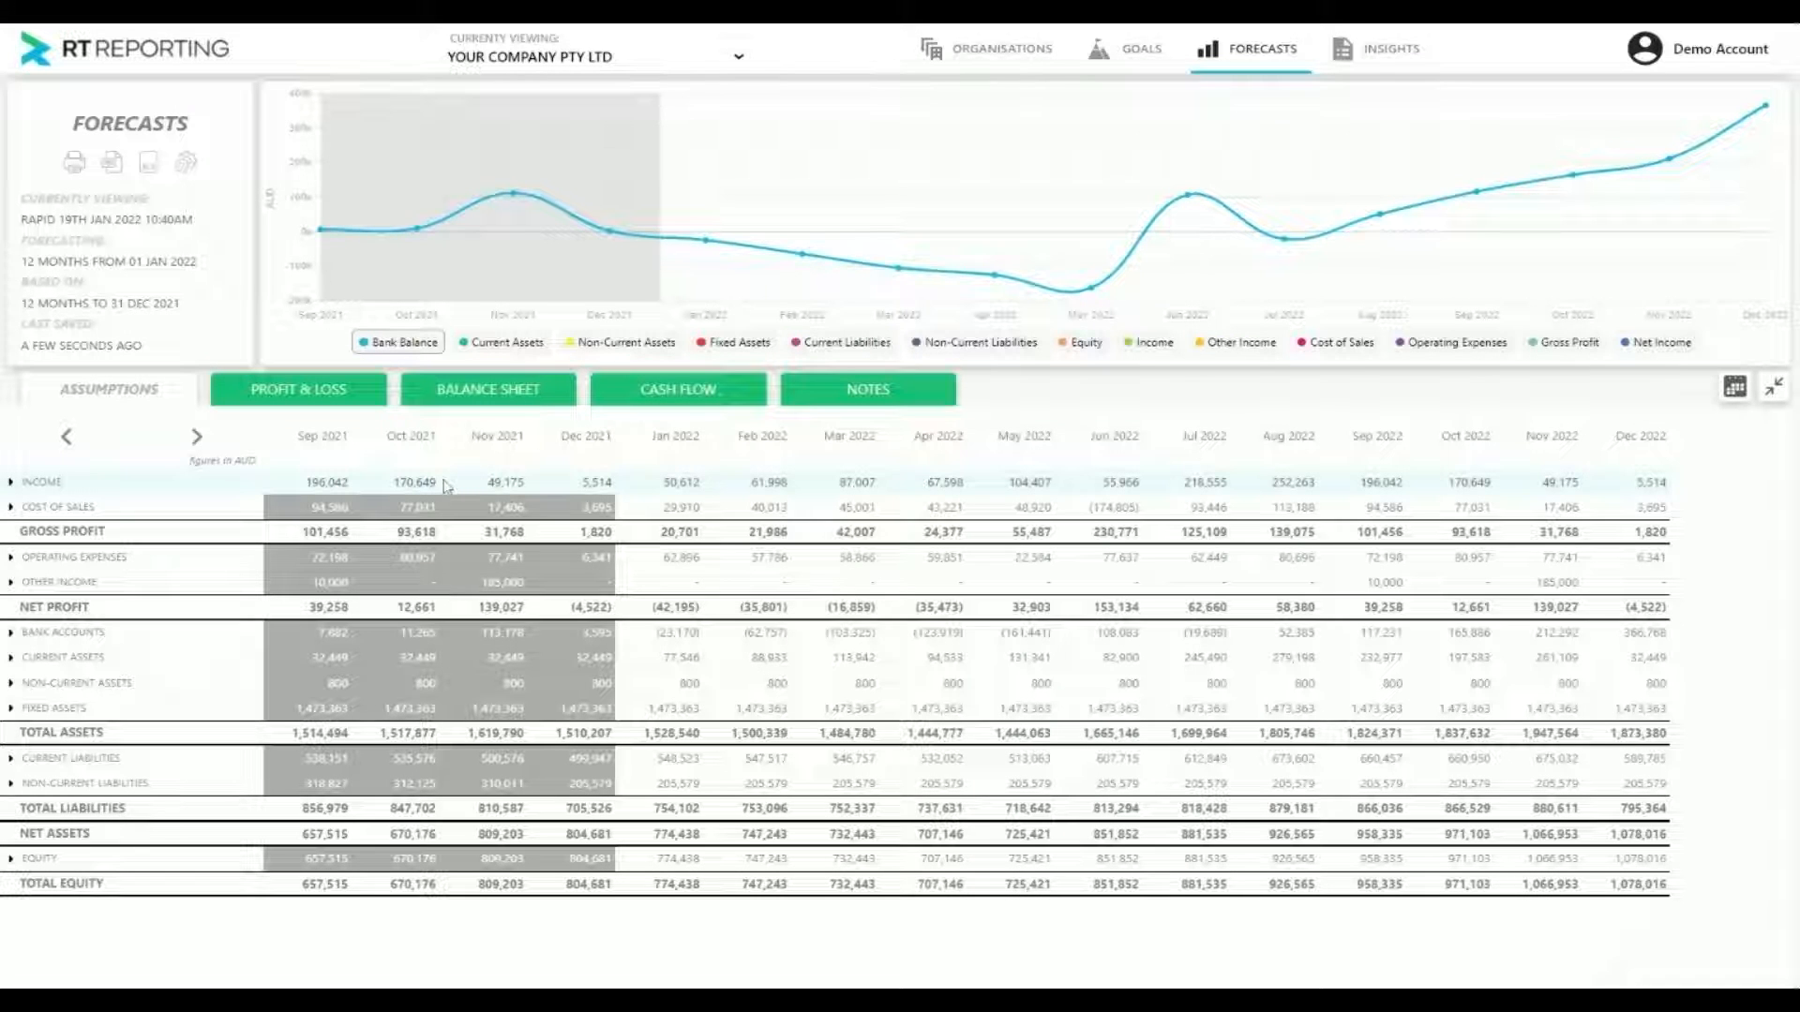
# Expand the Income and Current Liabilities groups in the forecast assumptions and examine the Income Tax Payable row
pyautogui.click(44, 484)
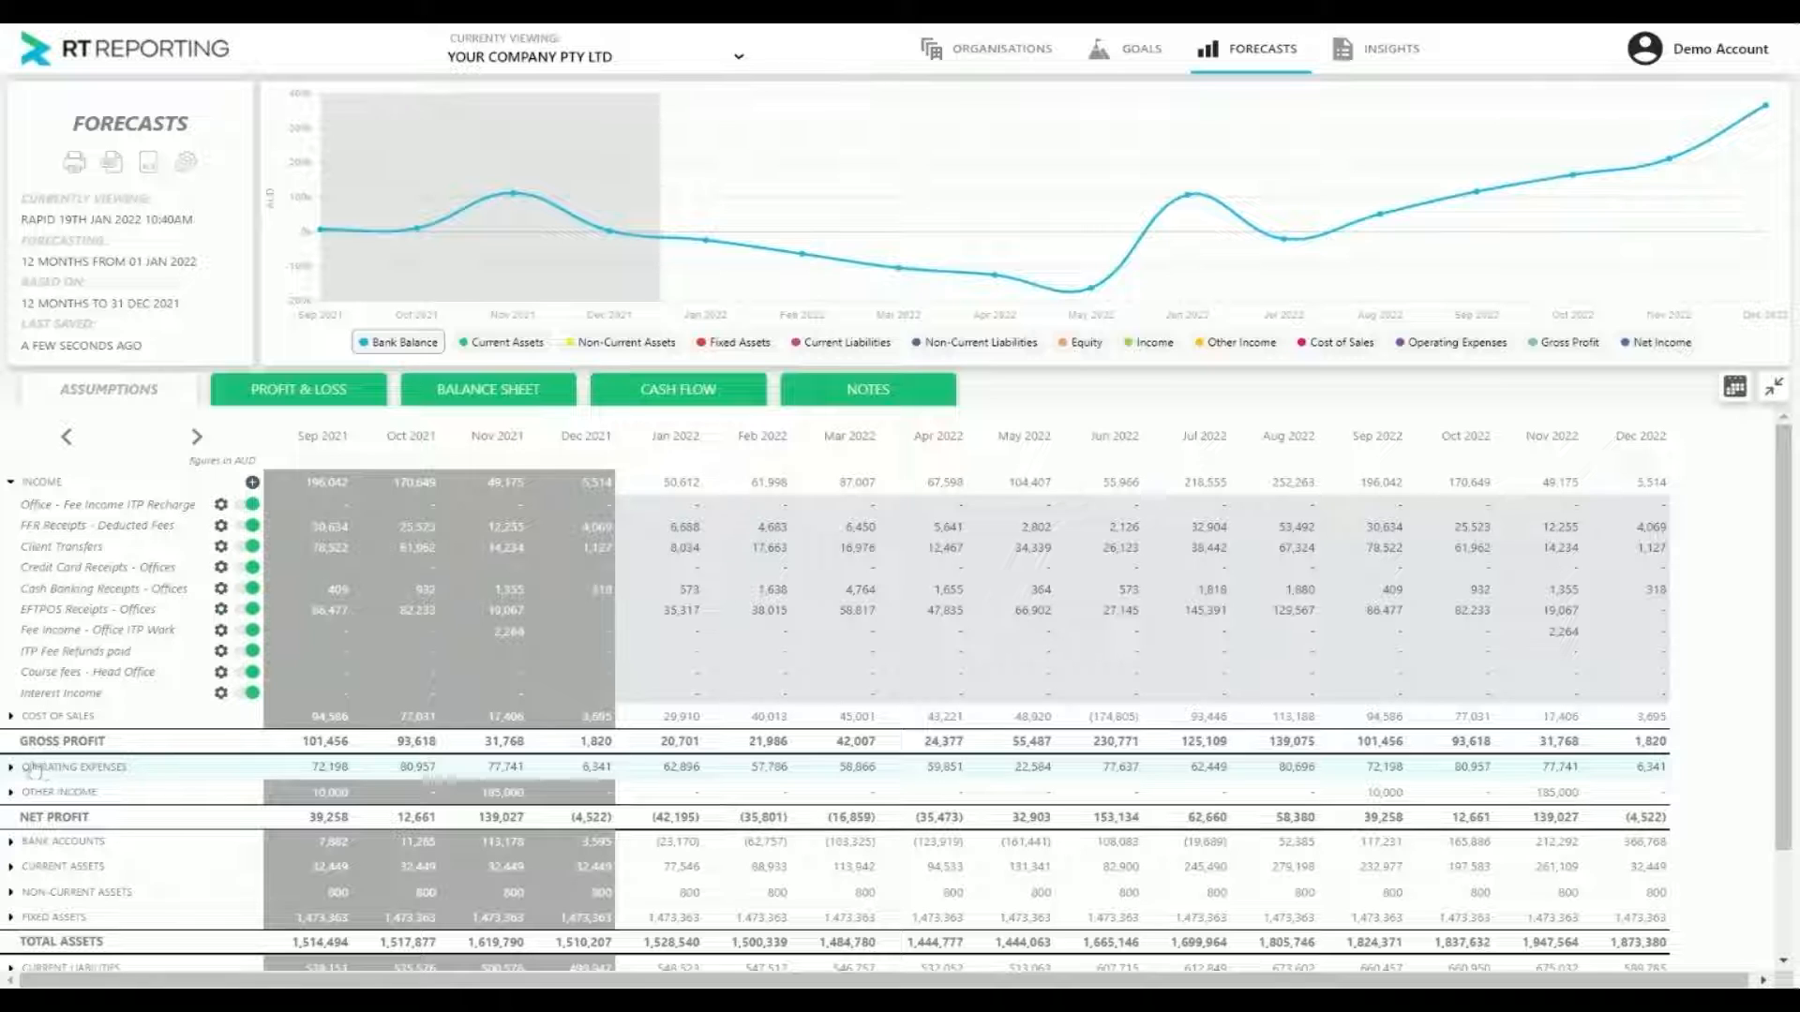
pyautogui.scroll(-1, 84, 862)
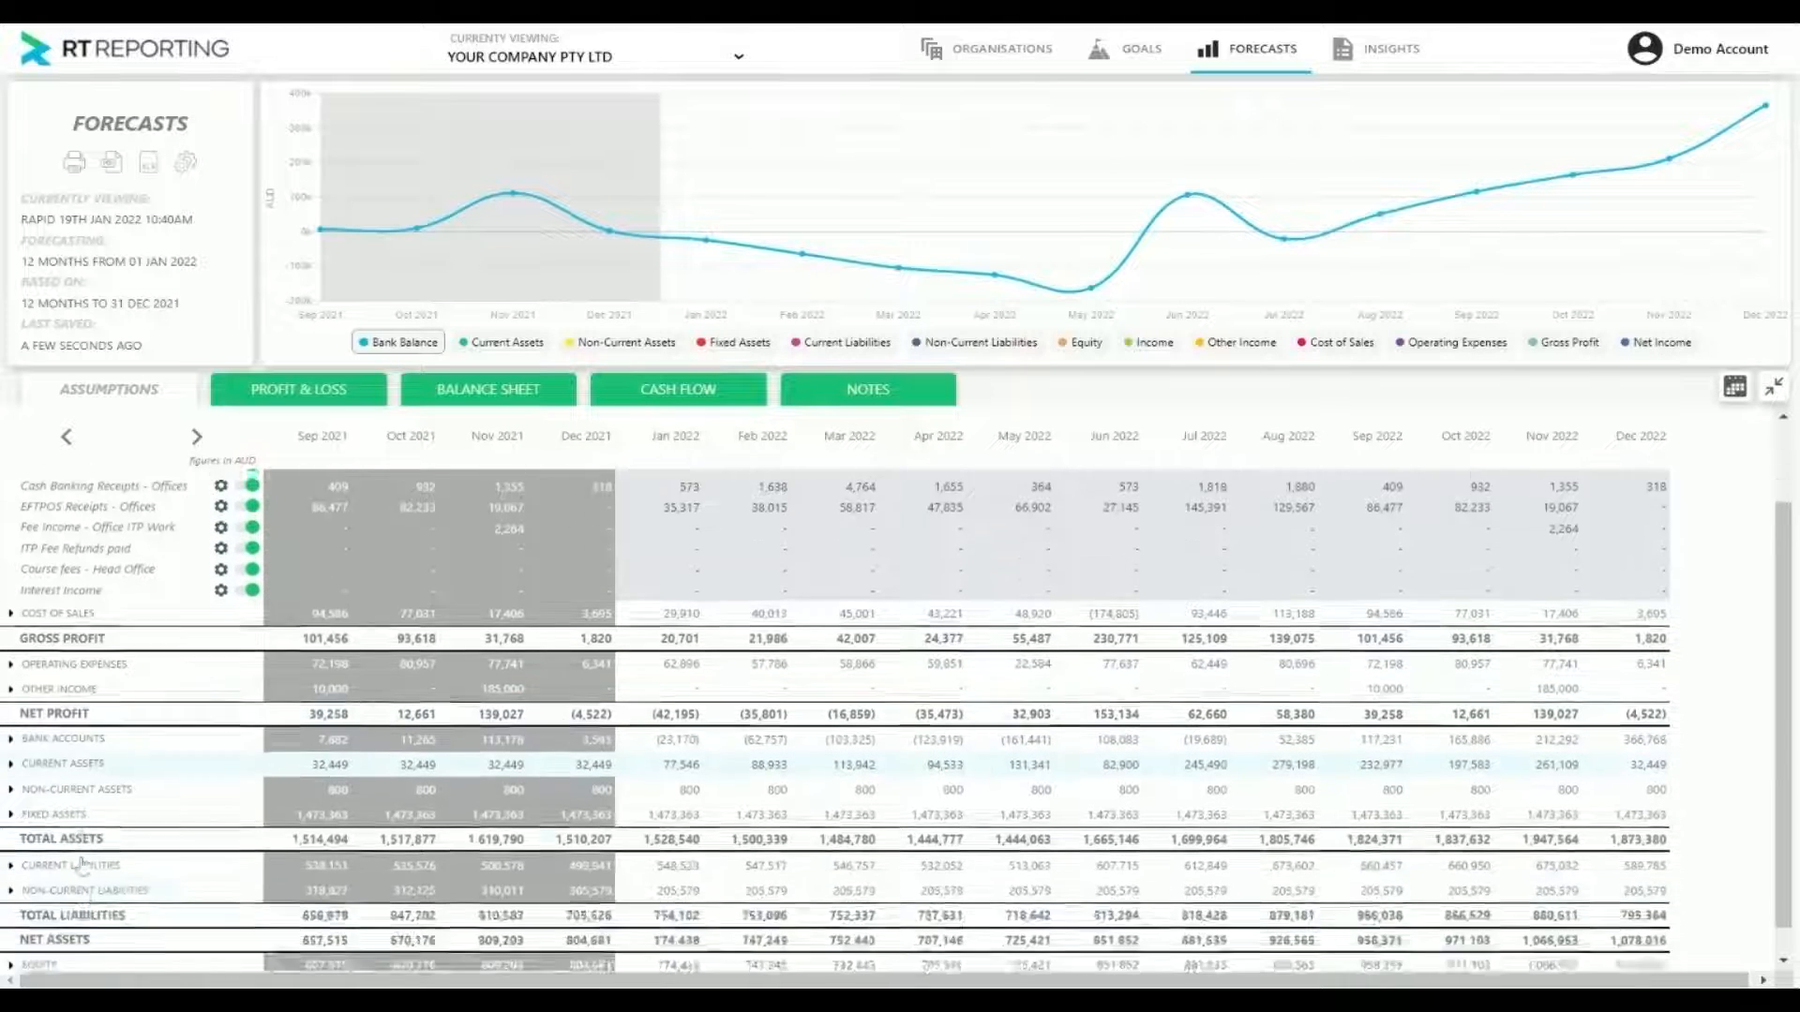
pyautogui.scroll(-1, 81, 864)
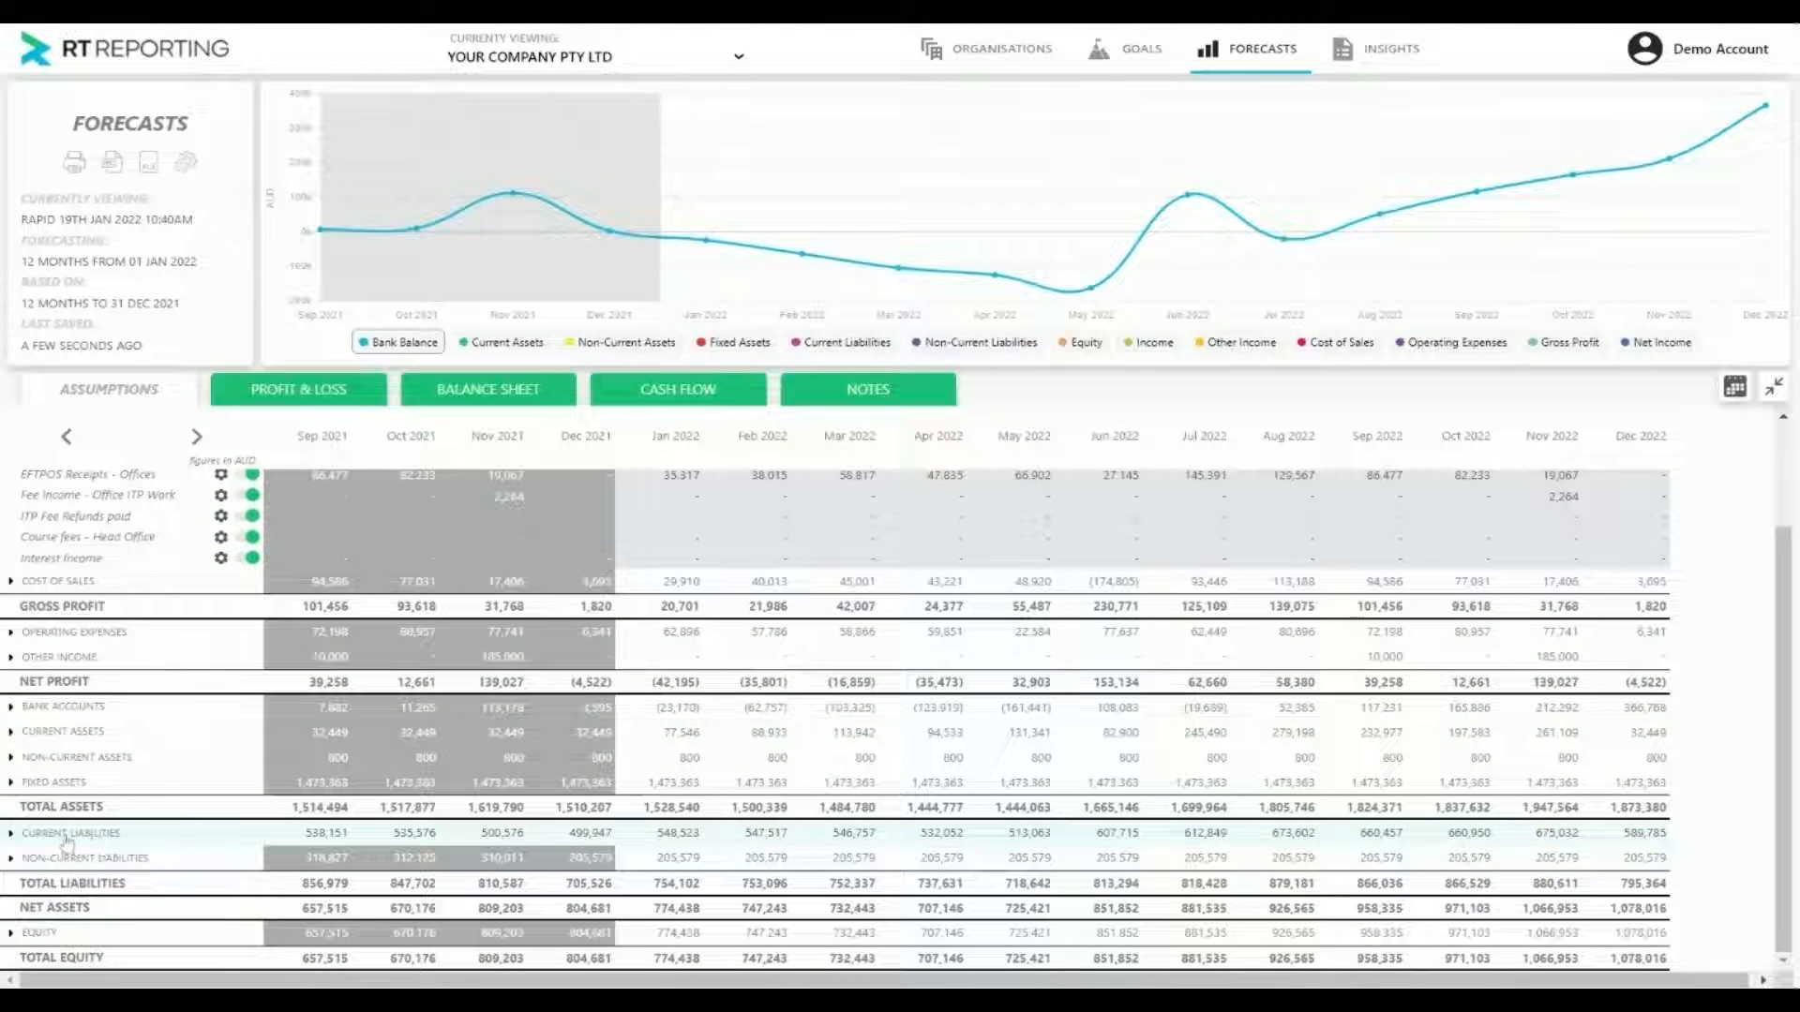
pyautogui.click(67, 836)
pyautogui.scroll(-3, 75, 848)
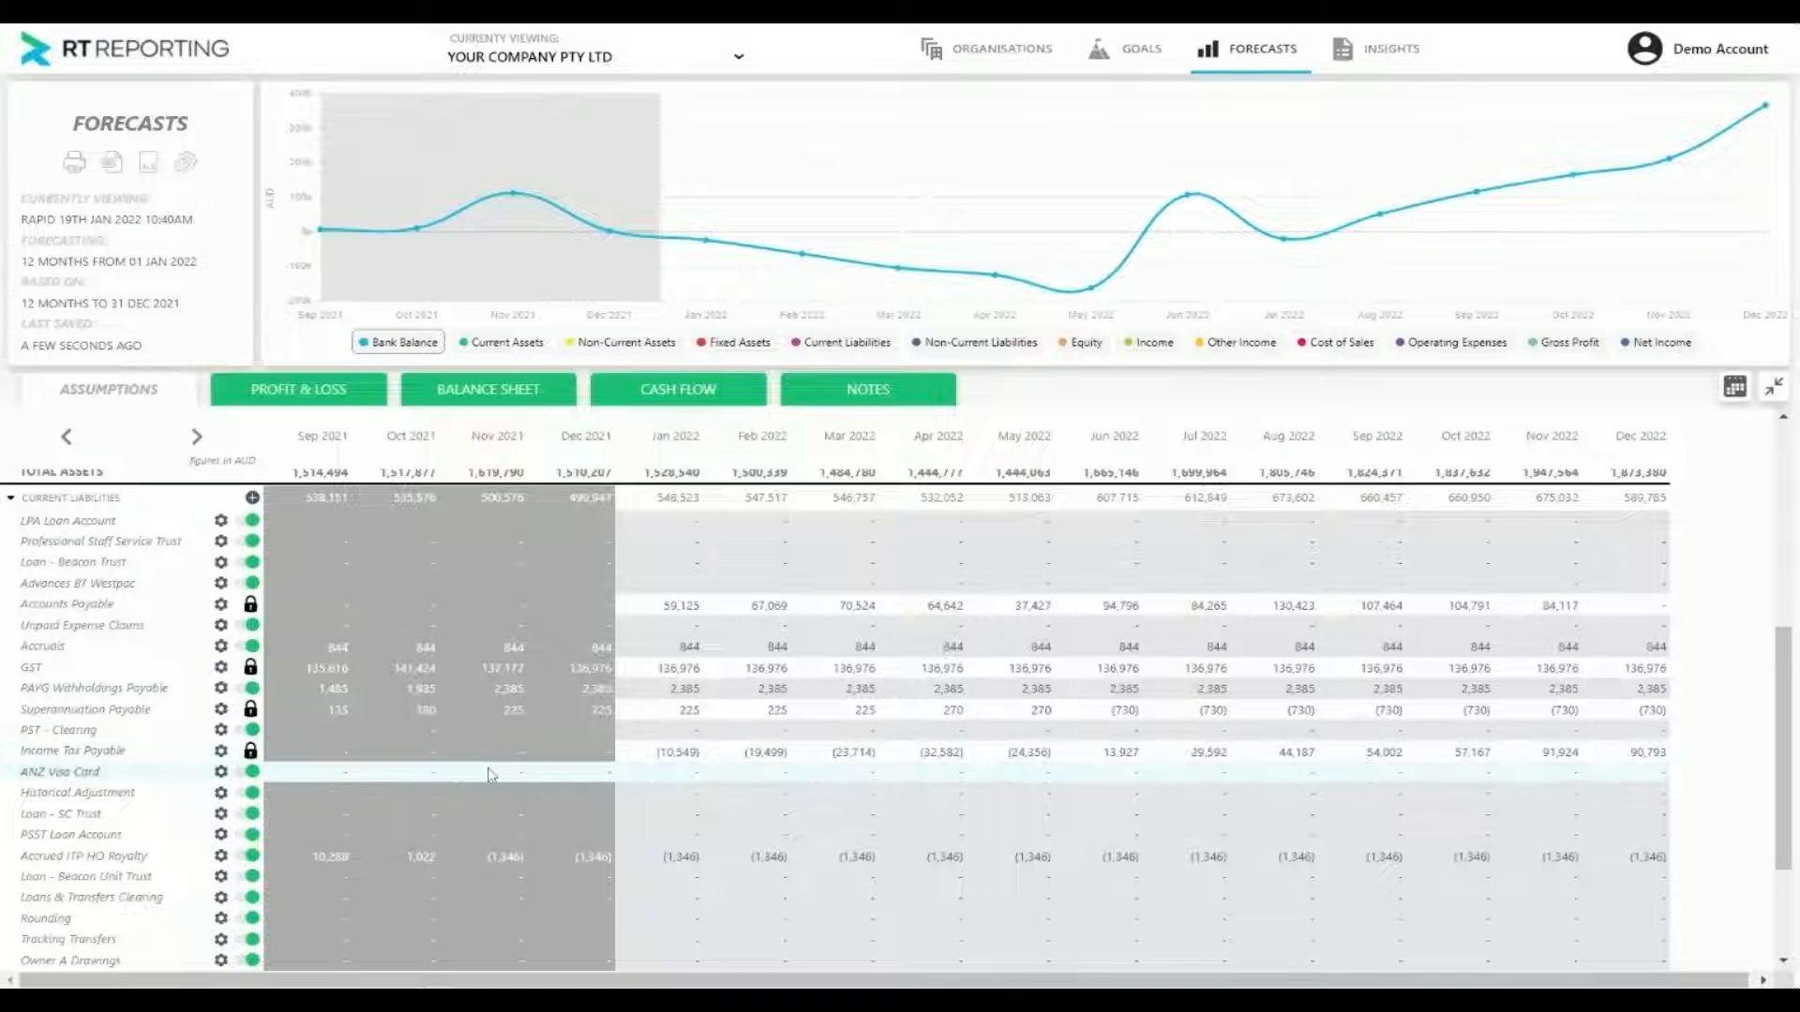
pyautogui.scroll(1, 902, 666)
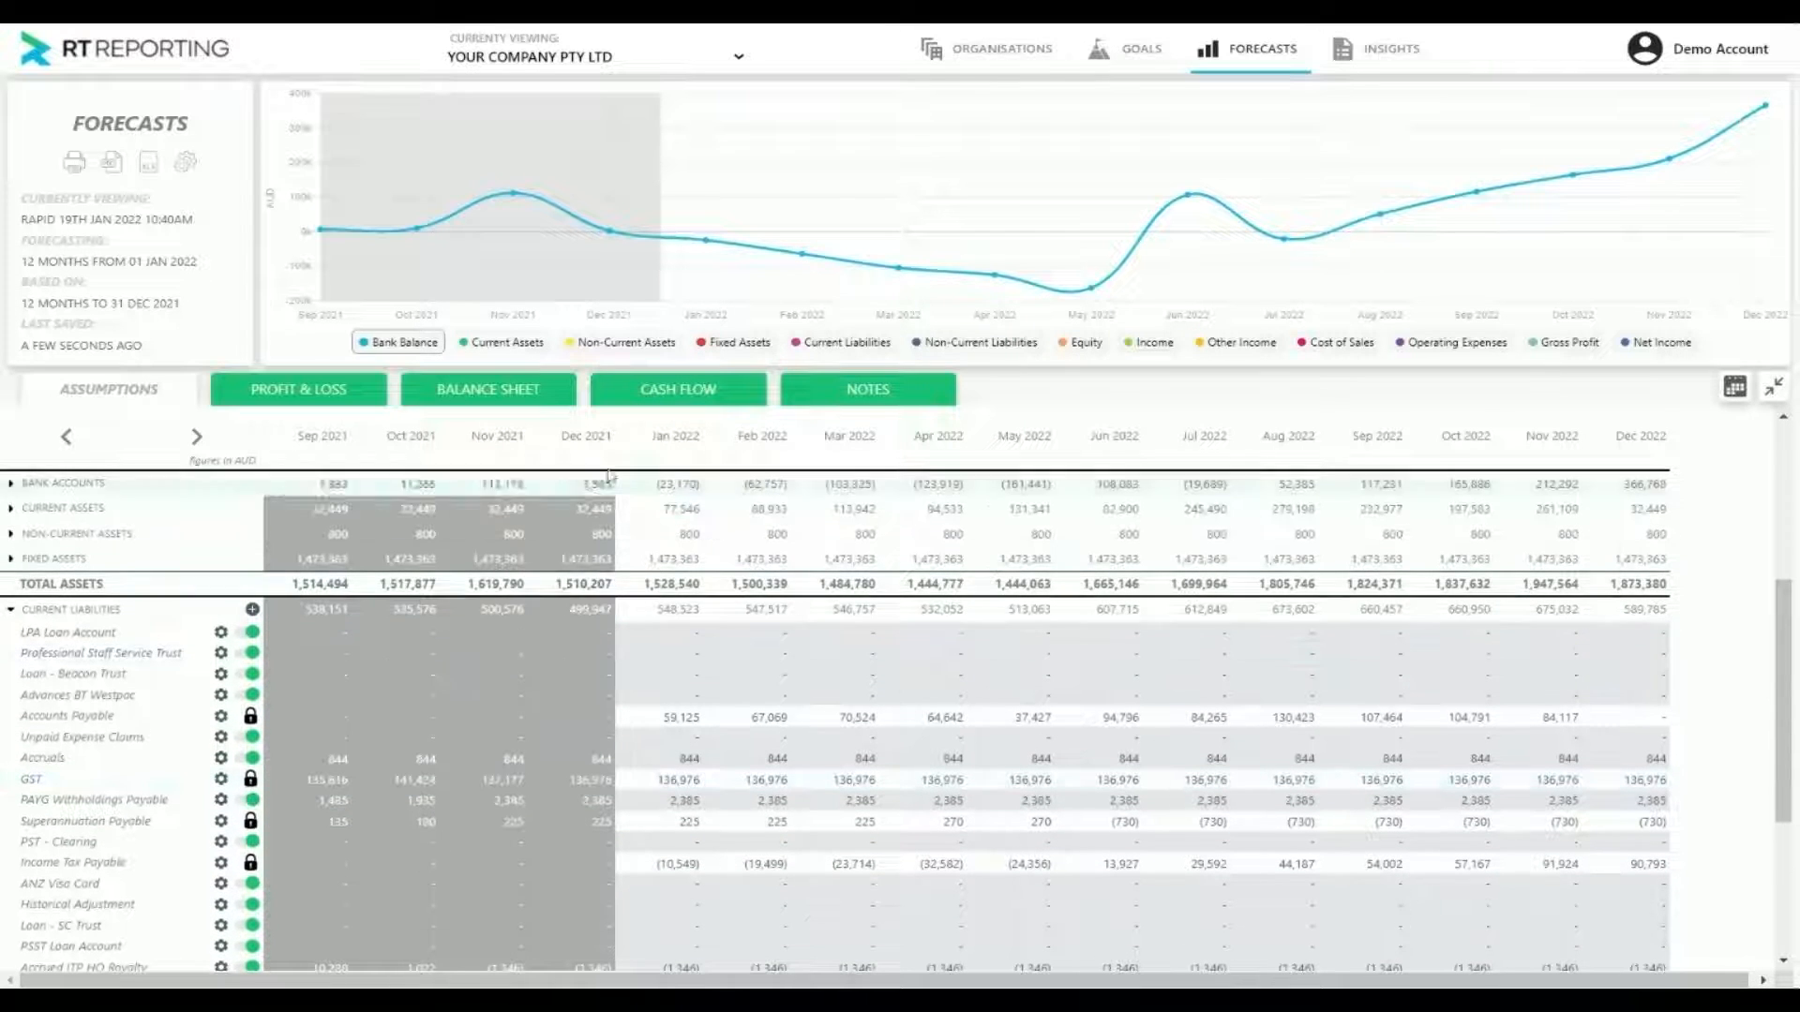
pyautogui.scroll(-2, 905, 695)
pyautogui.scroll(-1, 692, 562)
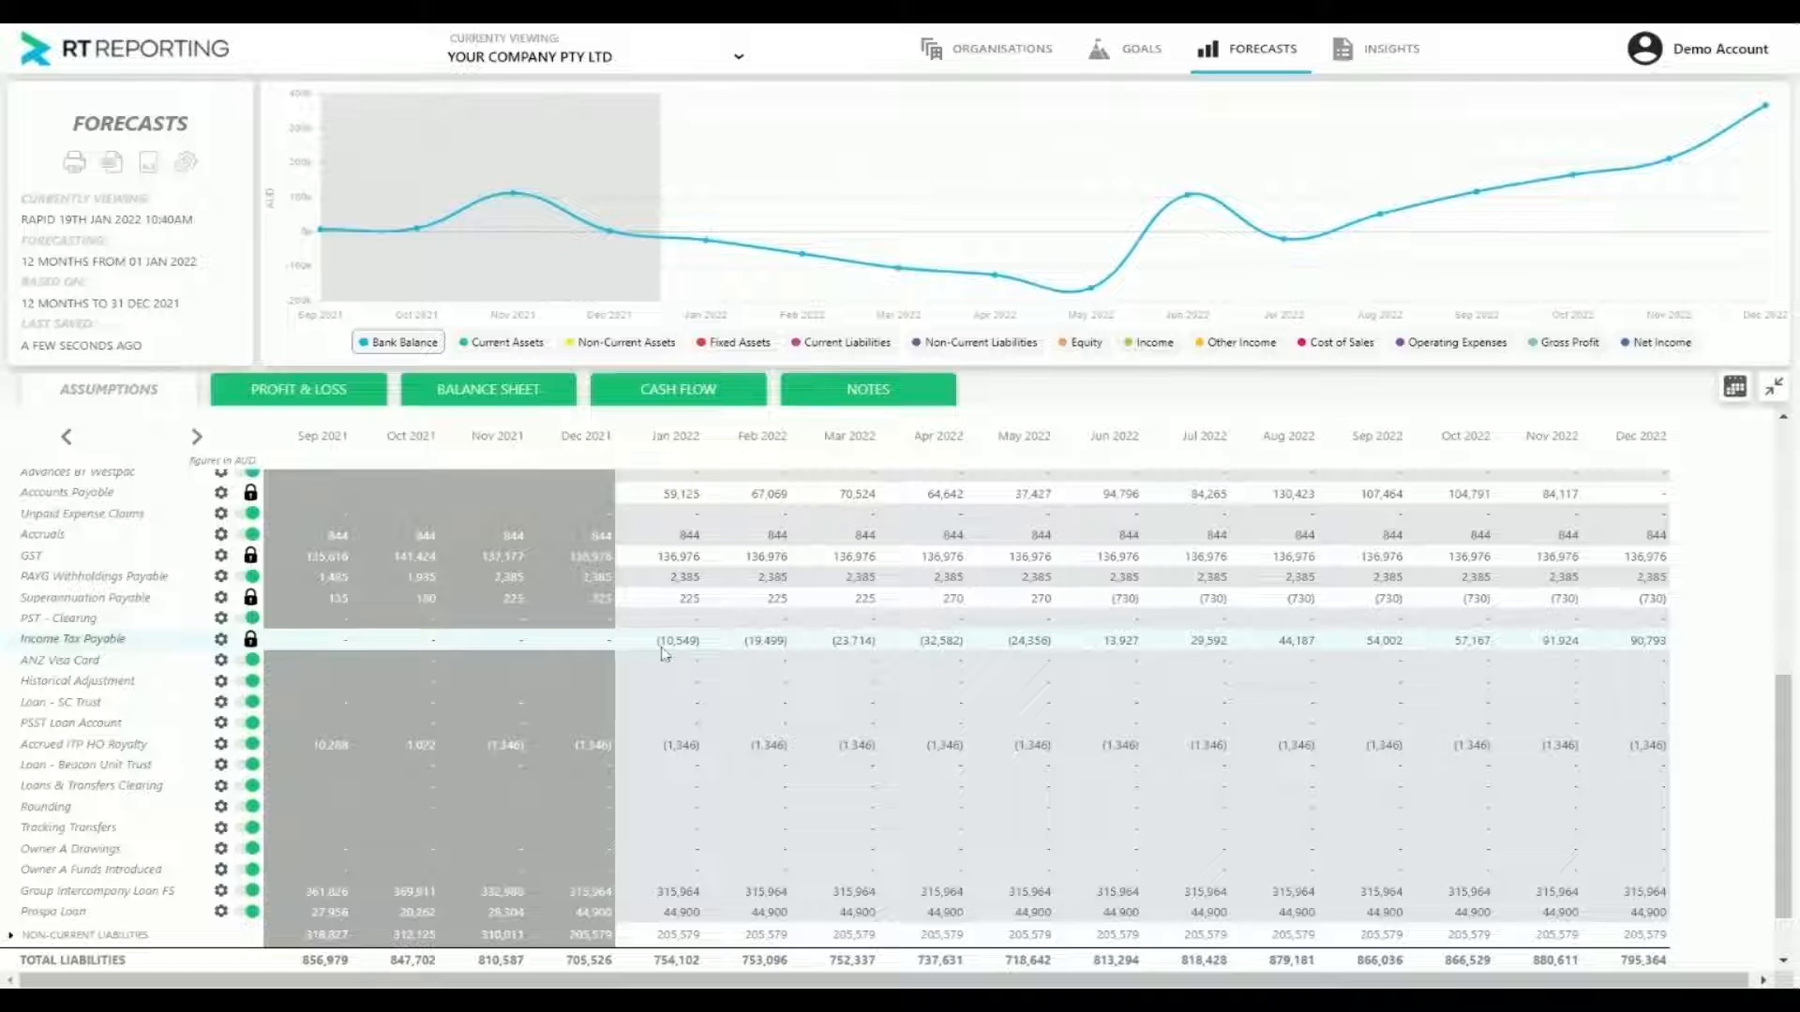
# Review the forecast settings down to the company tax rate and accounting basis, and close them
pyautogui.click(186, 161)
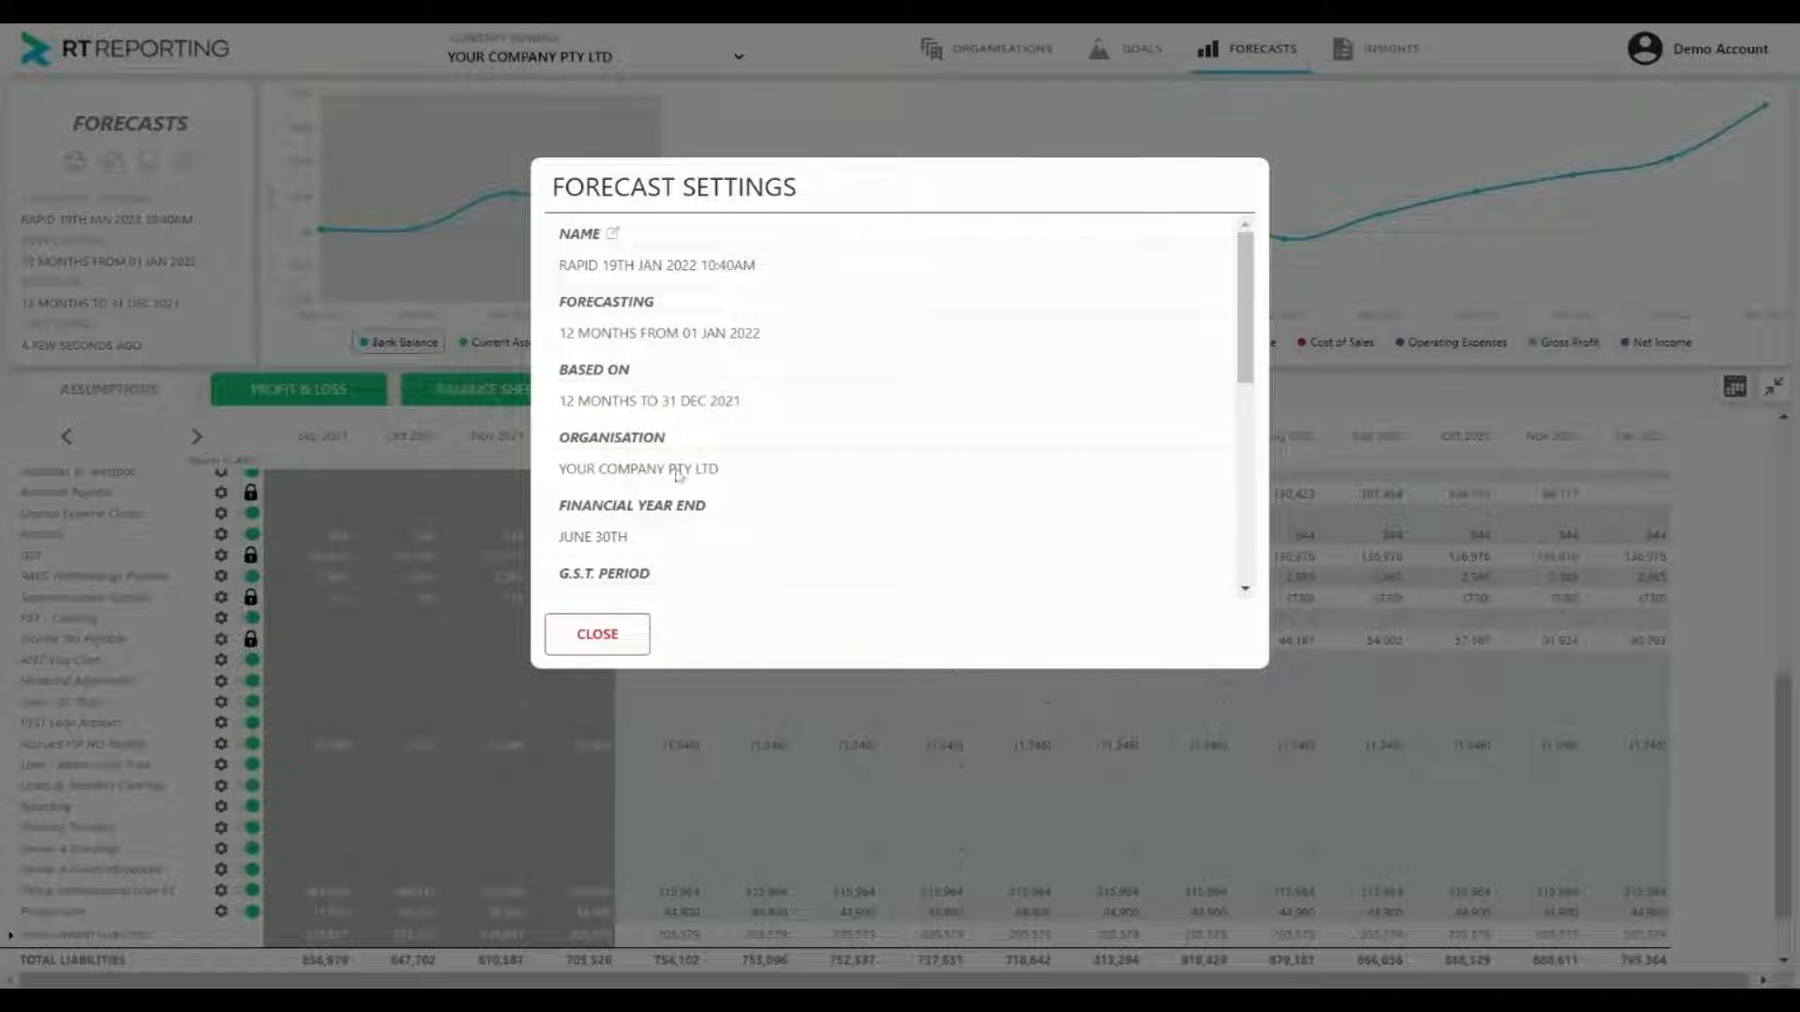
pyautogui.click(613, 624)
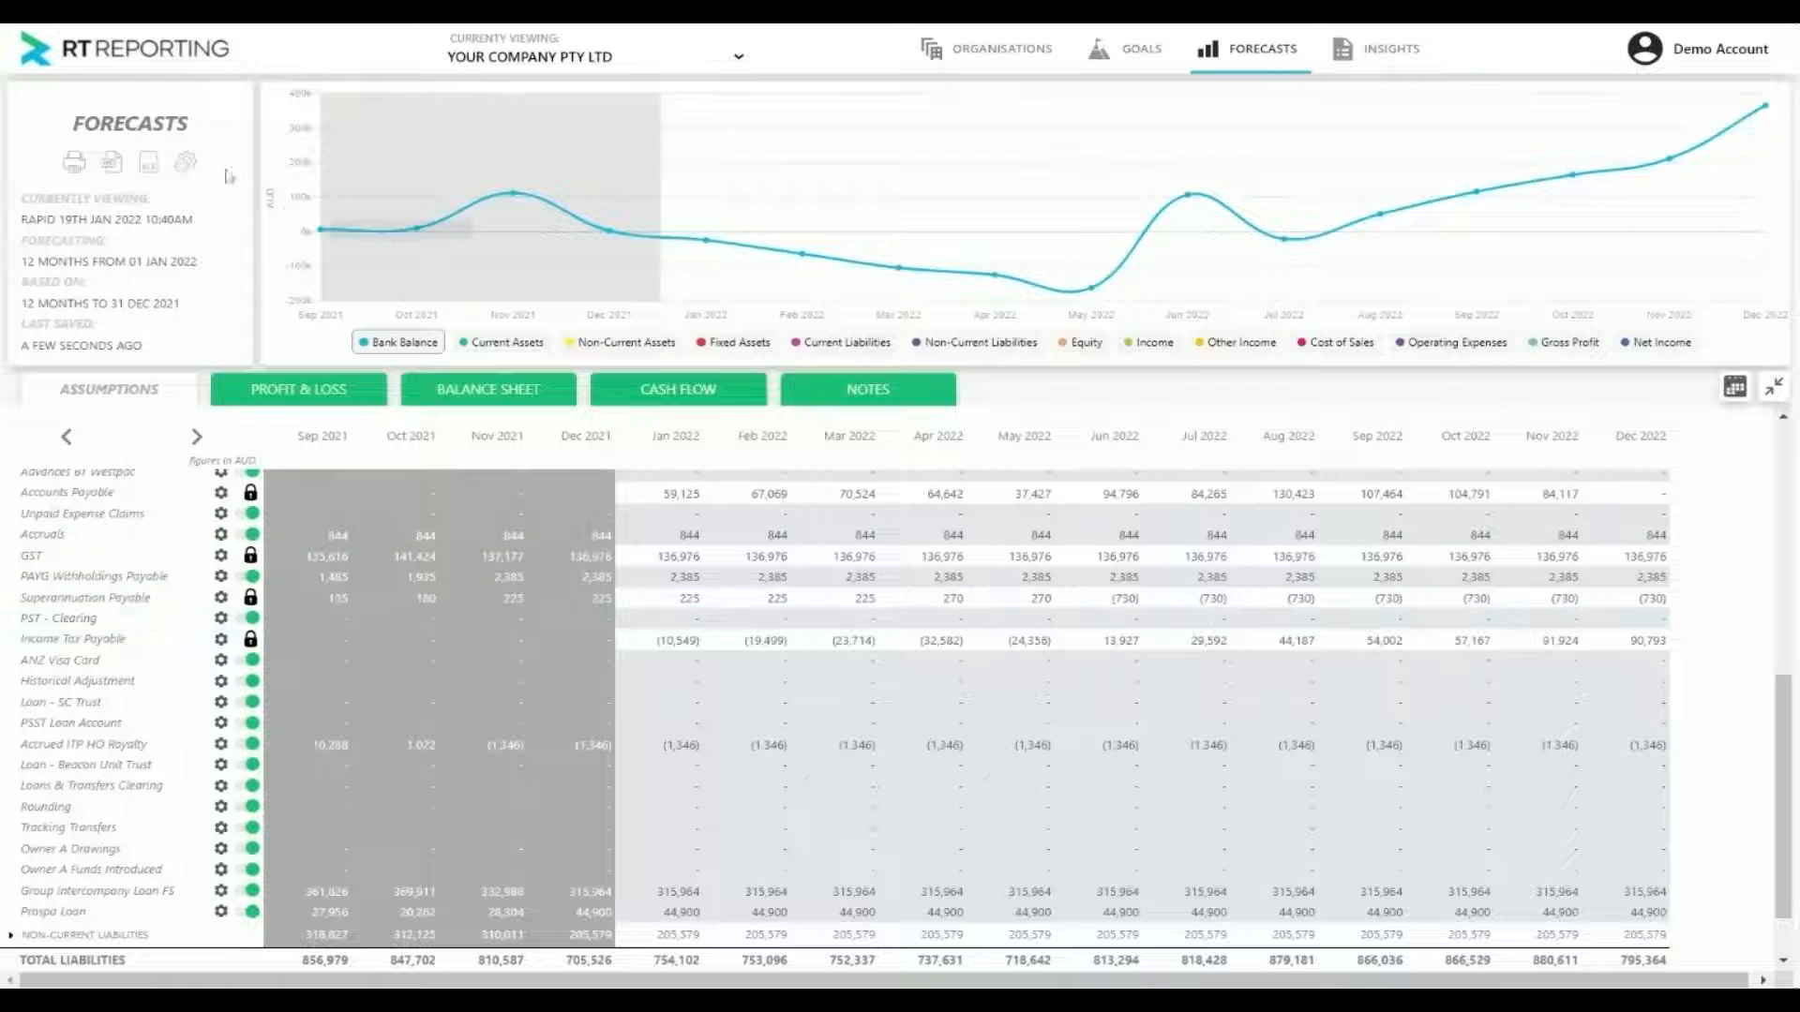
pyautogui.click(192, 169)
pyautogui.scroll(-3, 1003, 455)
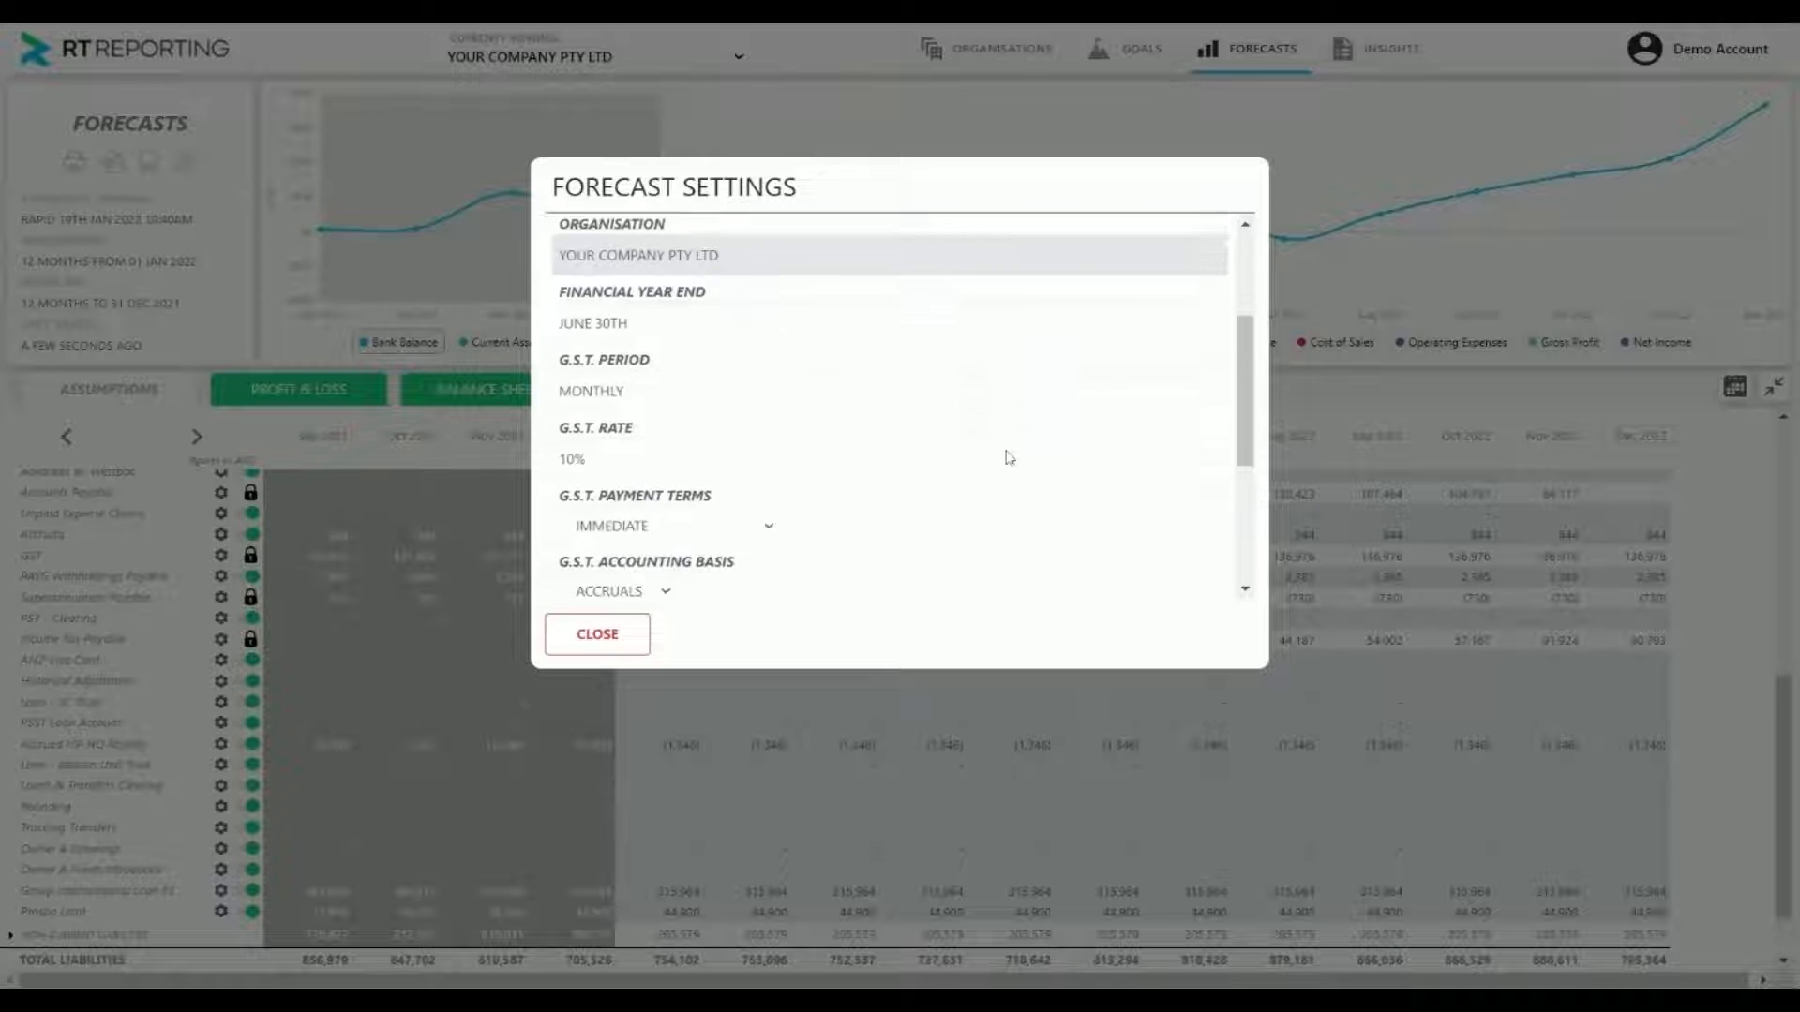
pyautogui.scroll(-2, 1002, 459)
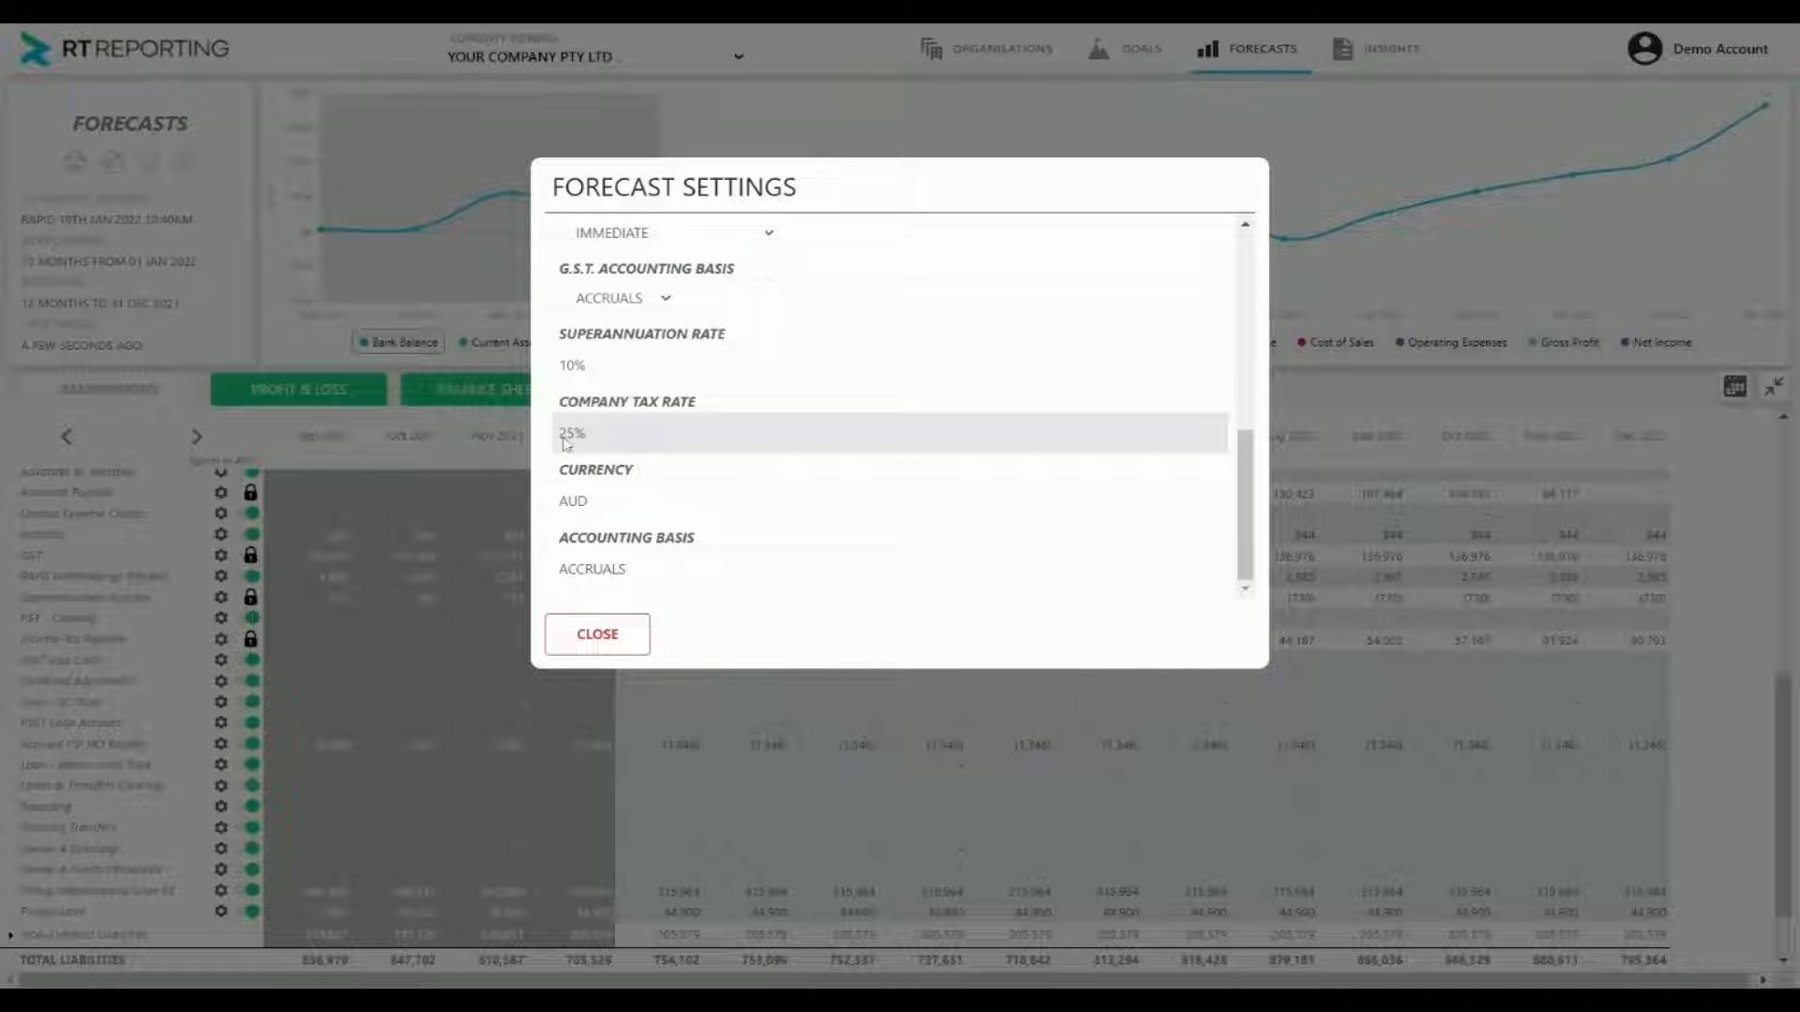
pyautogui.click(630, 637)
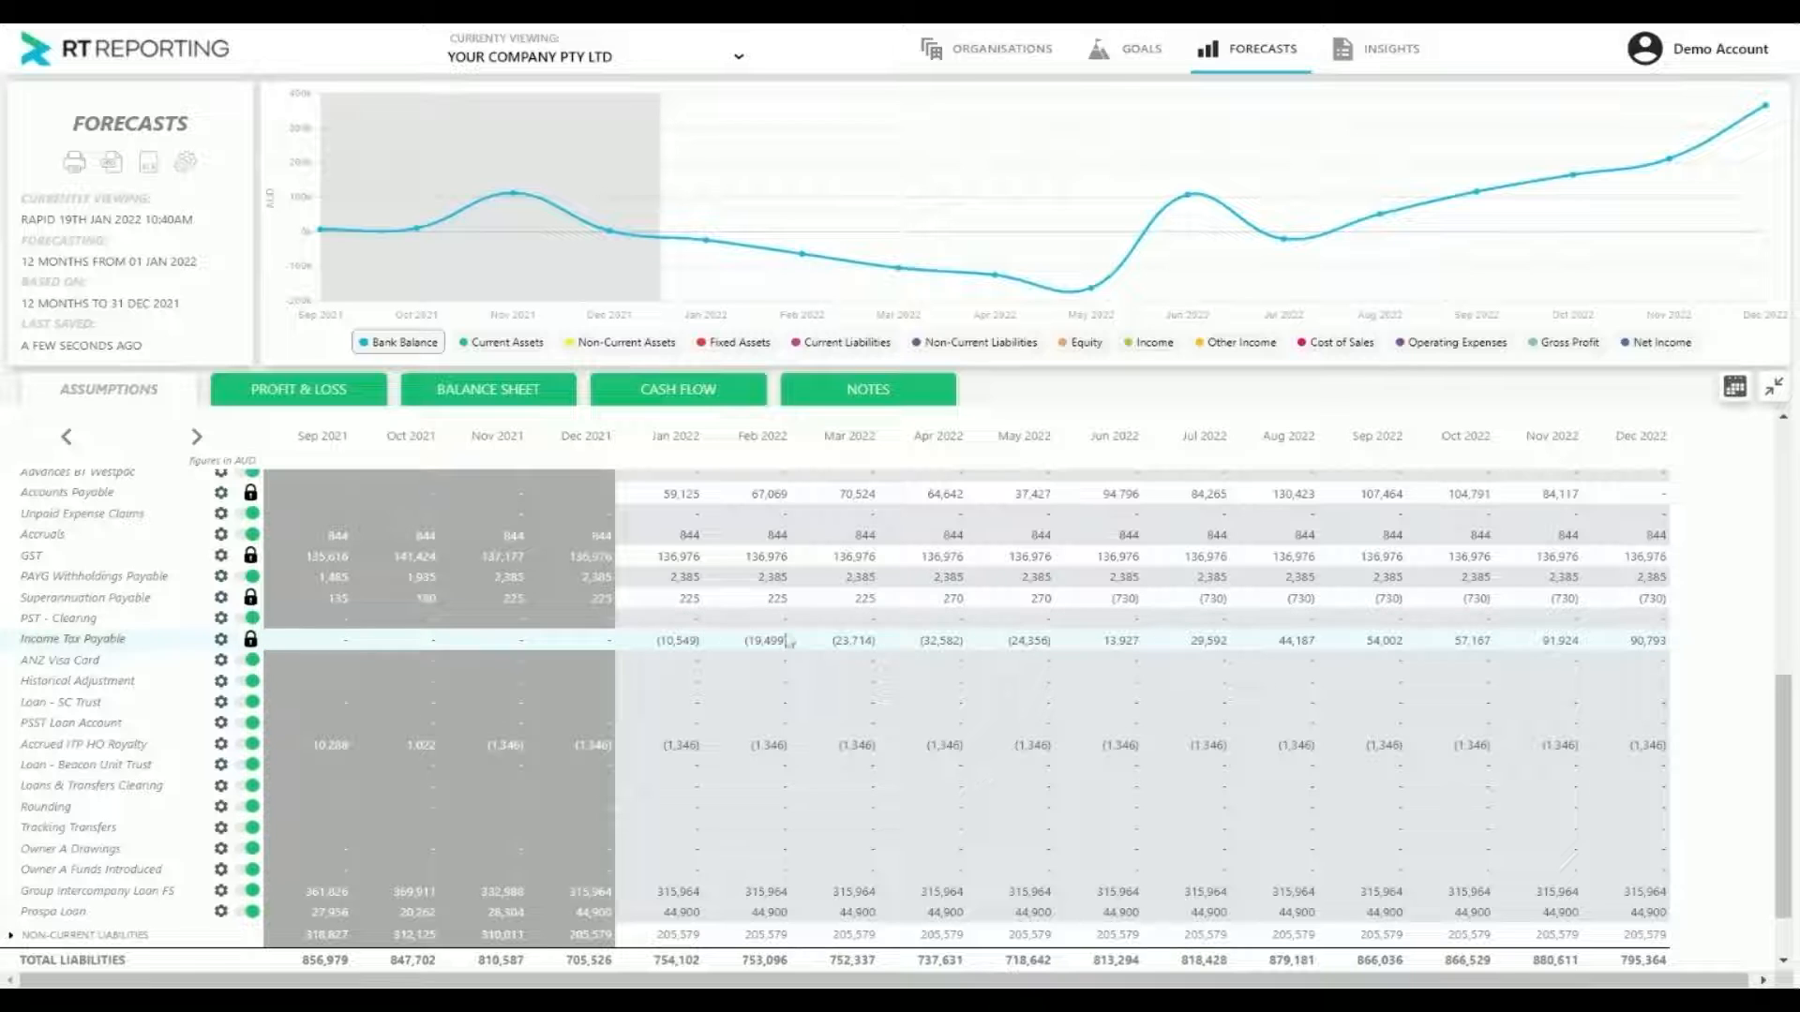
# Expand the Operating Expenses group and examine the Superannuation and Income Tax Expense rows with their automation markers
pyautogui.scroll(1, 690, 670)
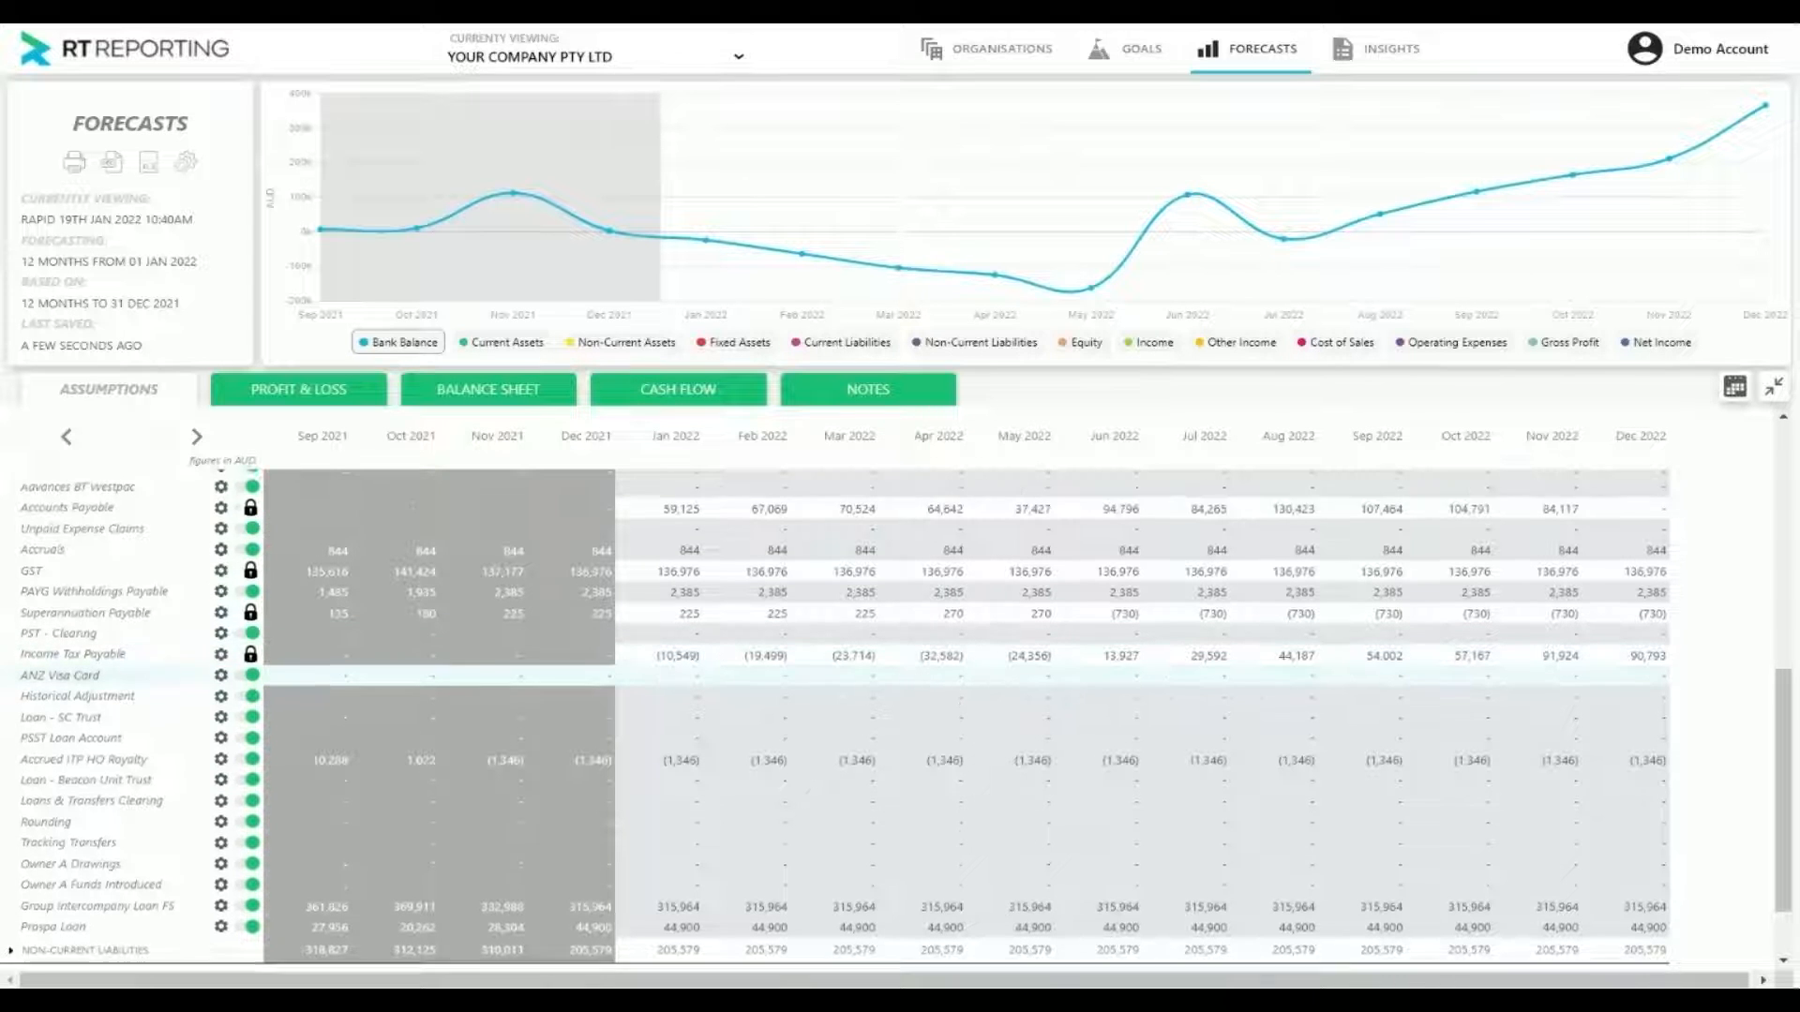
pyautogui.scroll(5, 690, 670)
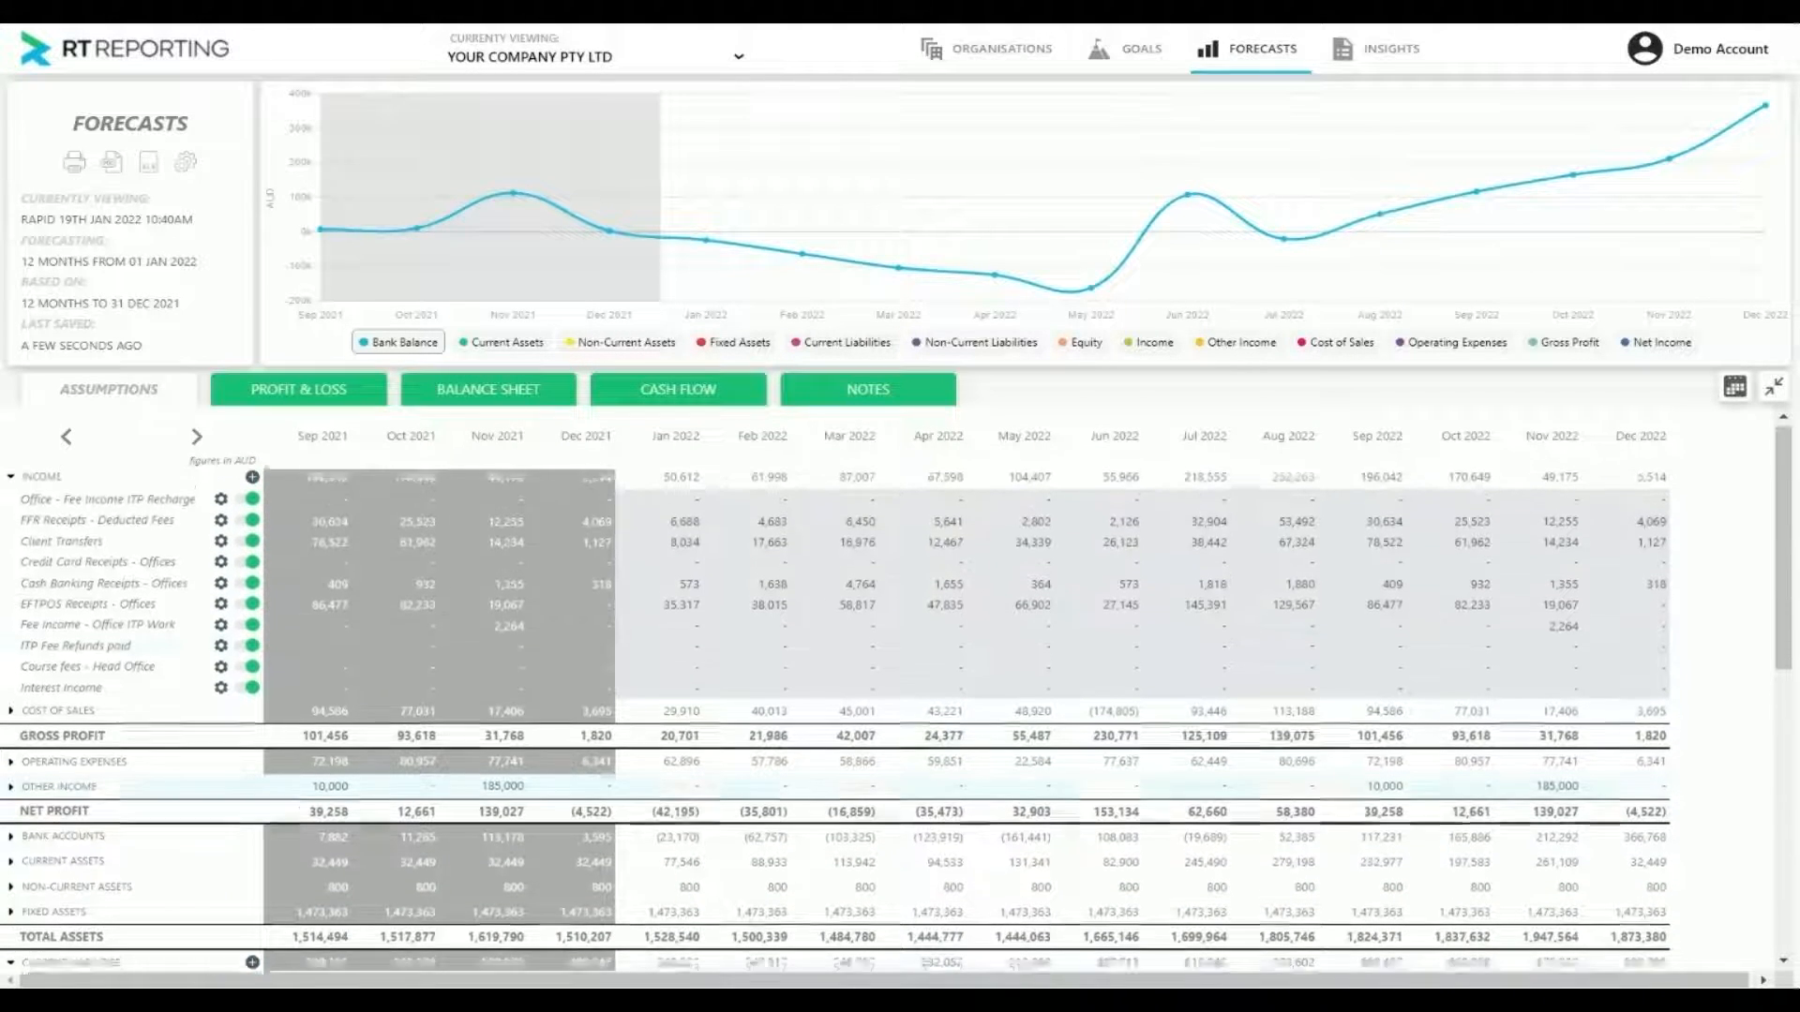
pyautogui.click(75, 771)
pyautogui.scroll(-5, 120, 765)
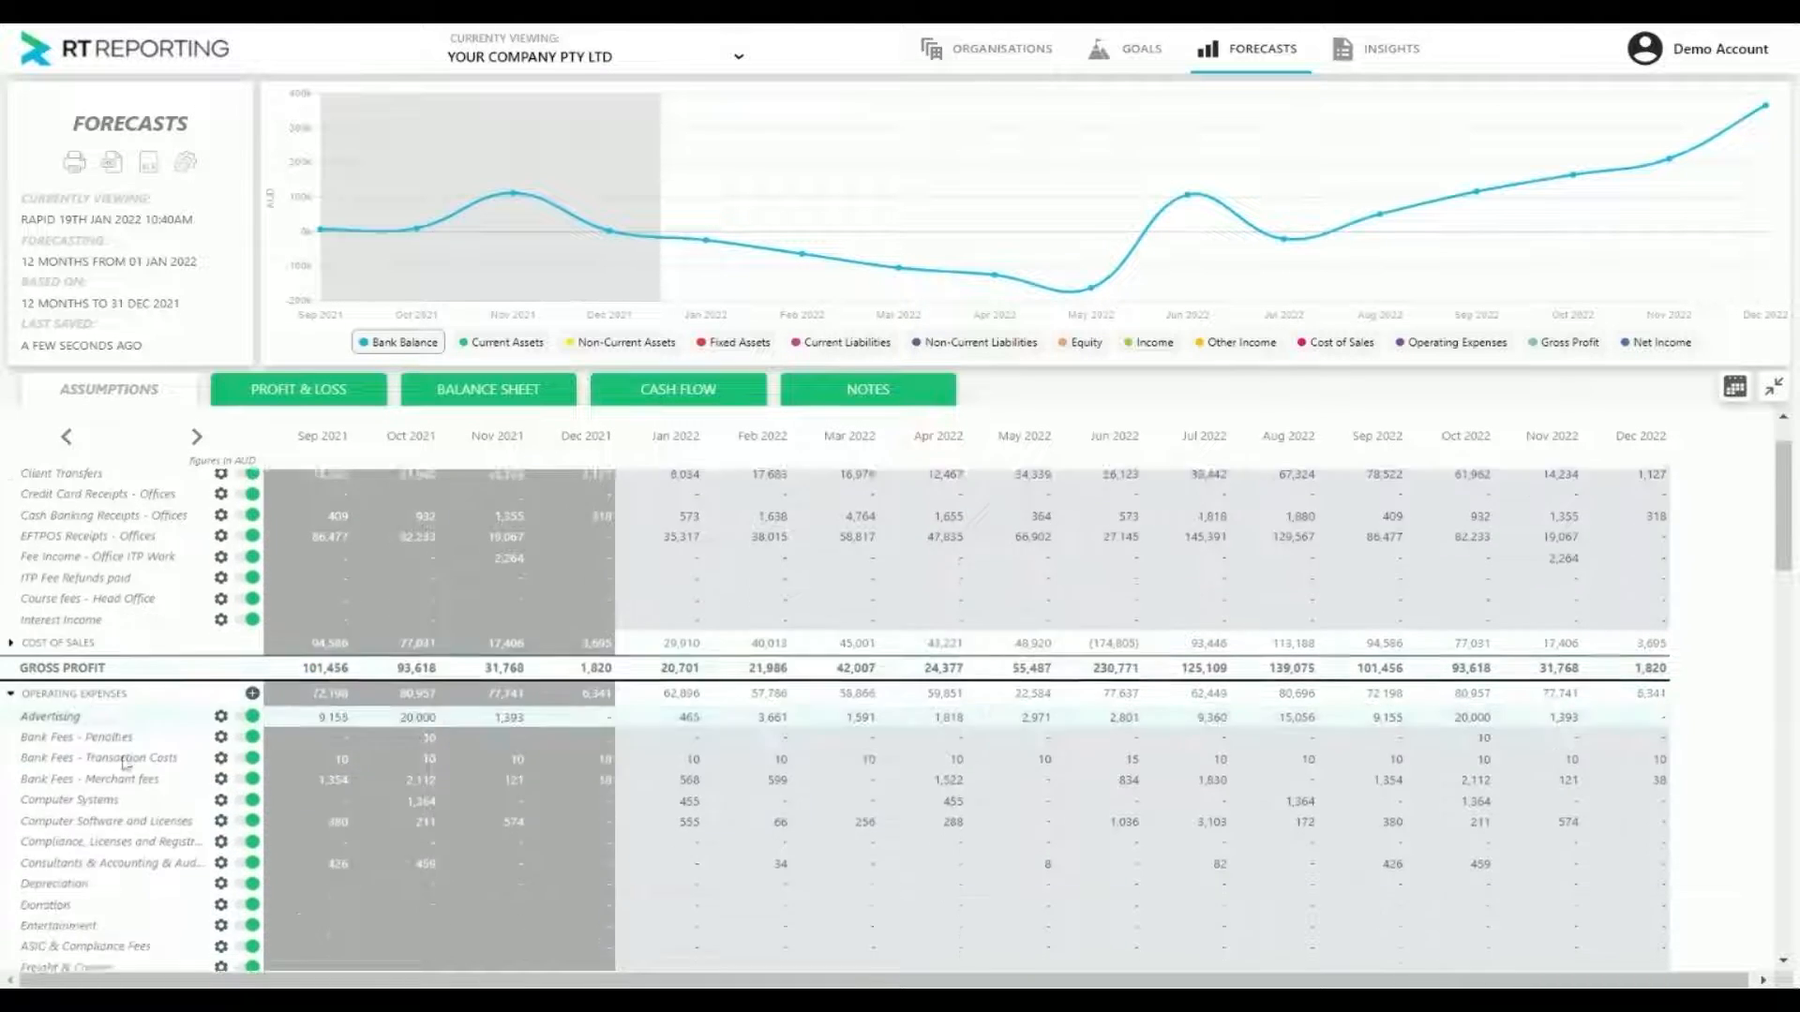
pyautogui.scroll(-5, 125, 764)
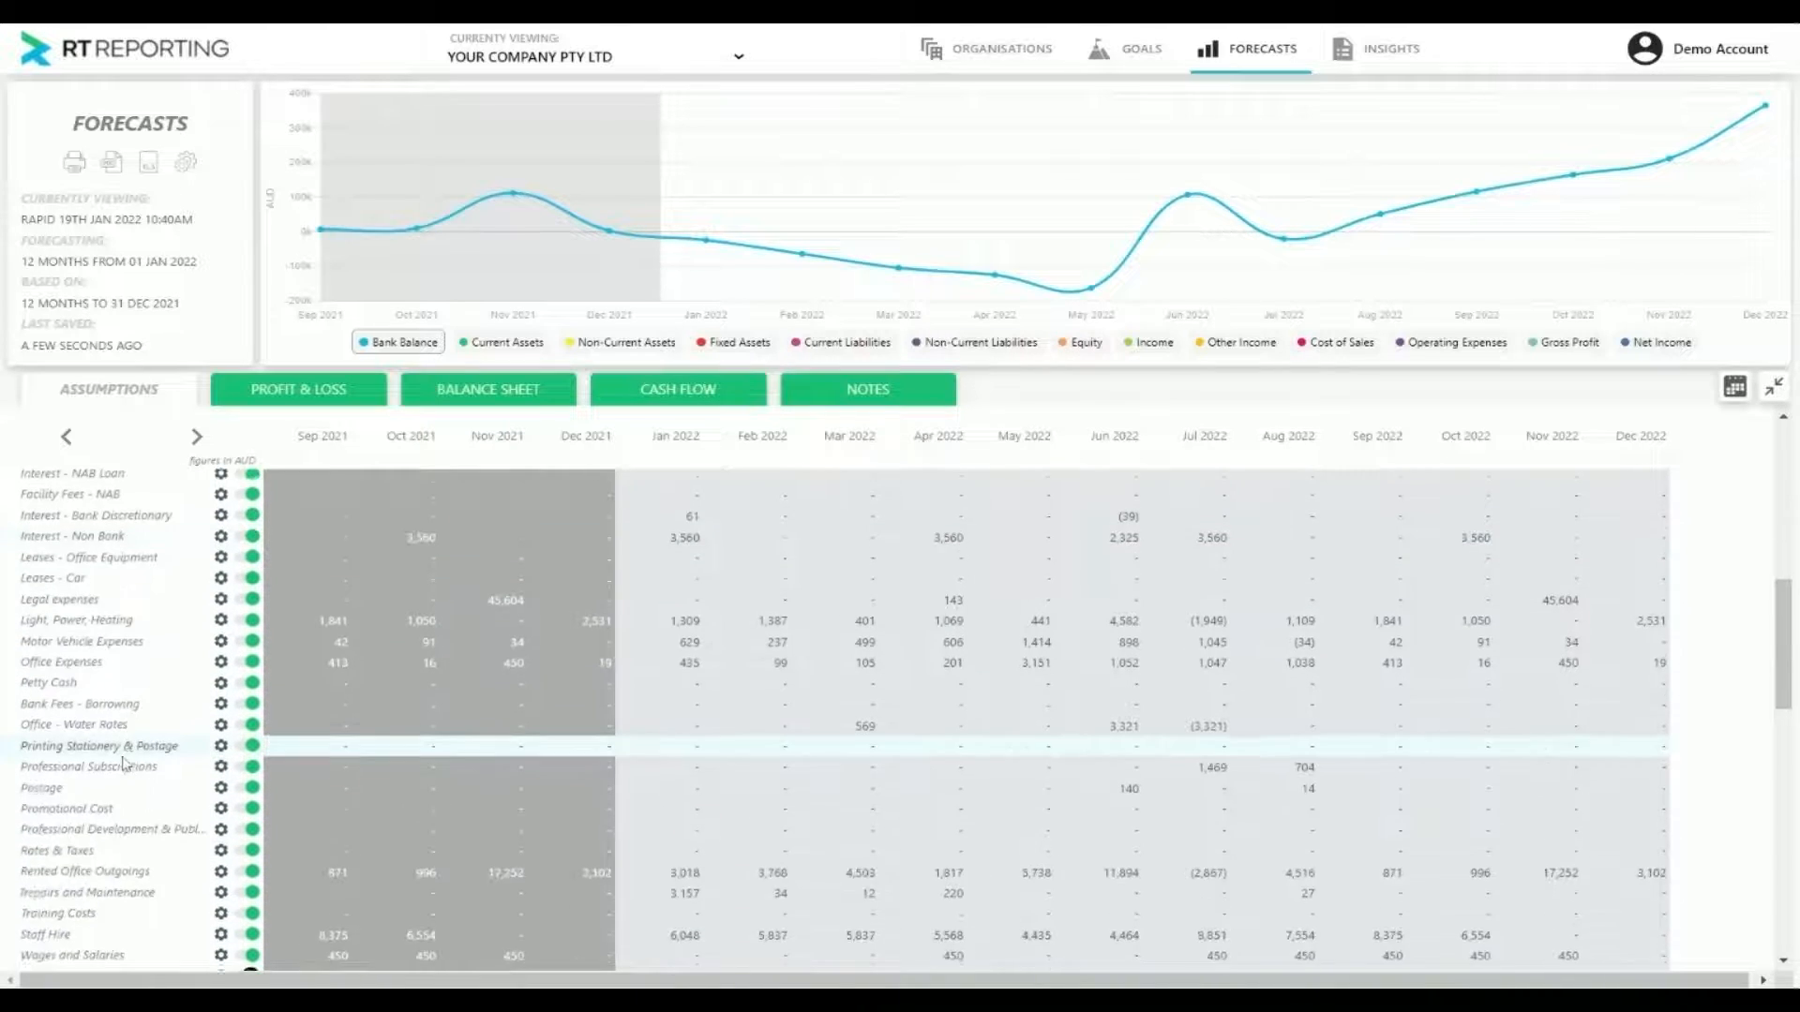
pyautogui.scroll(-2, 125, 766)
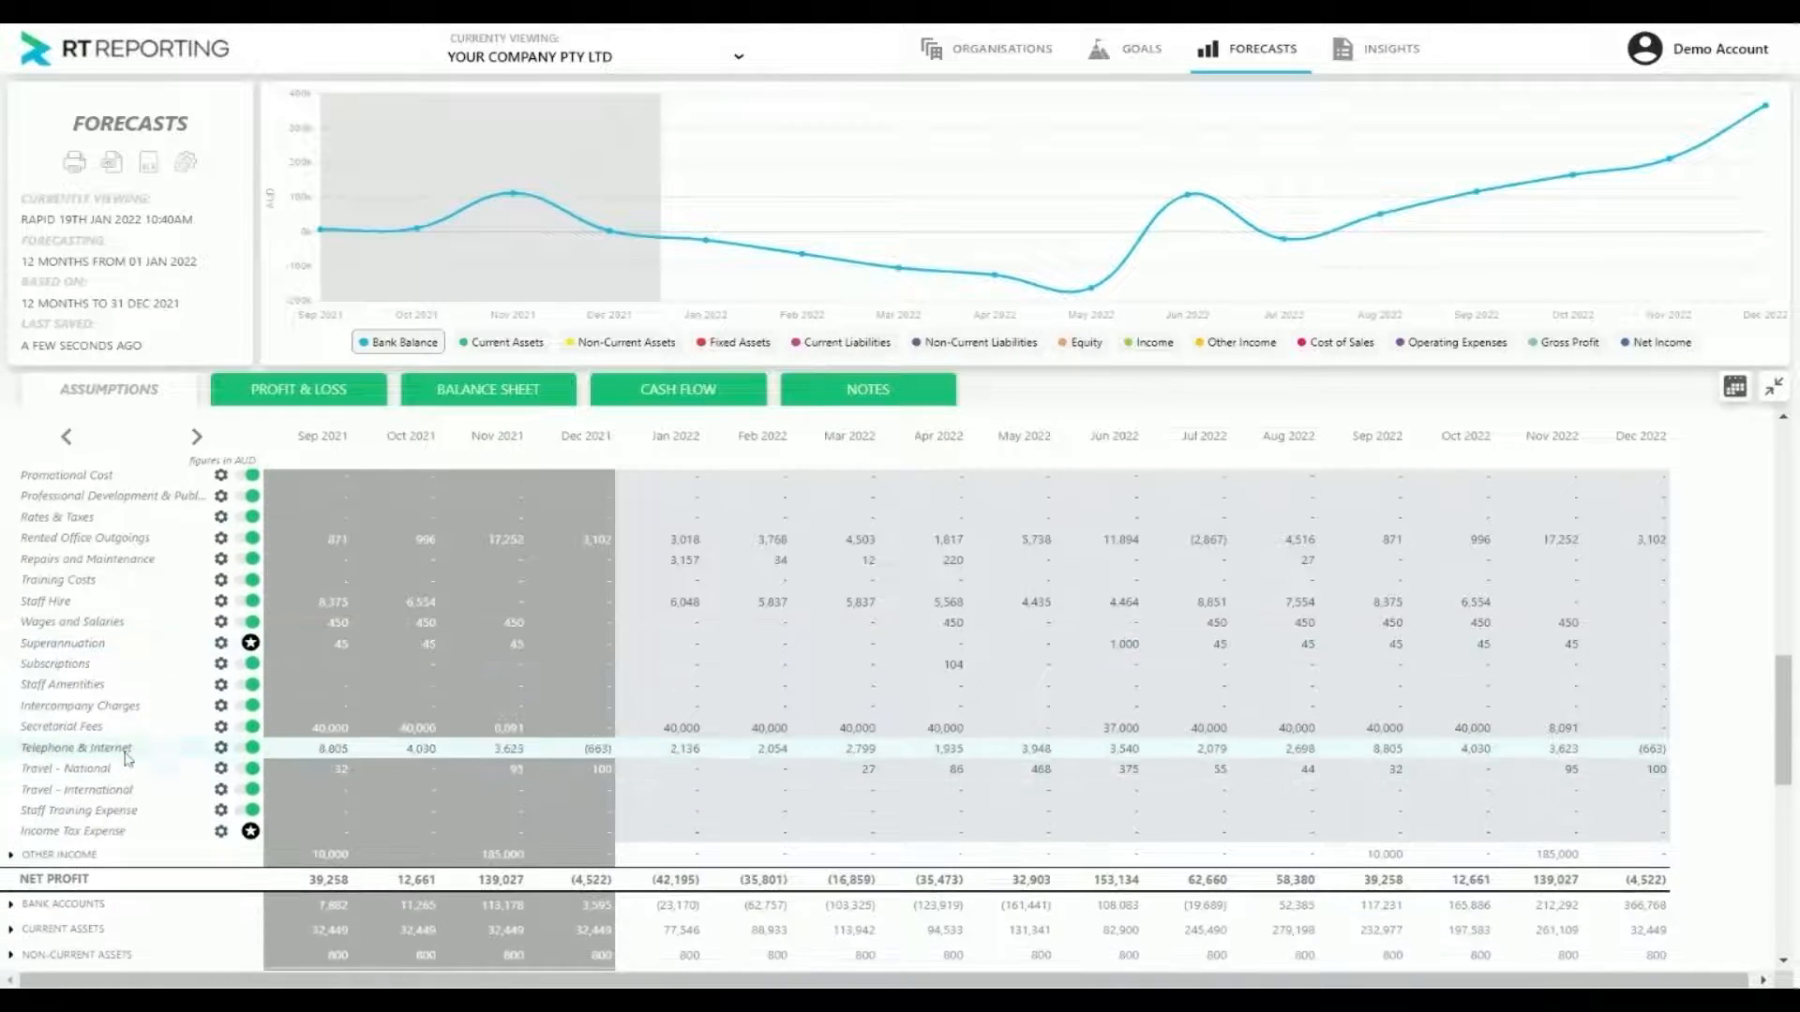
pyautogui.scroll(1, 128, 759)
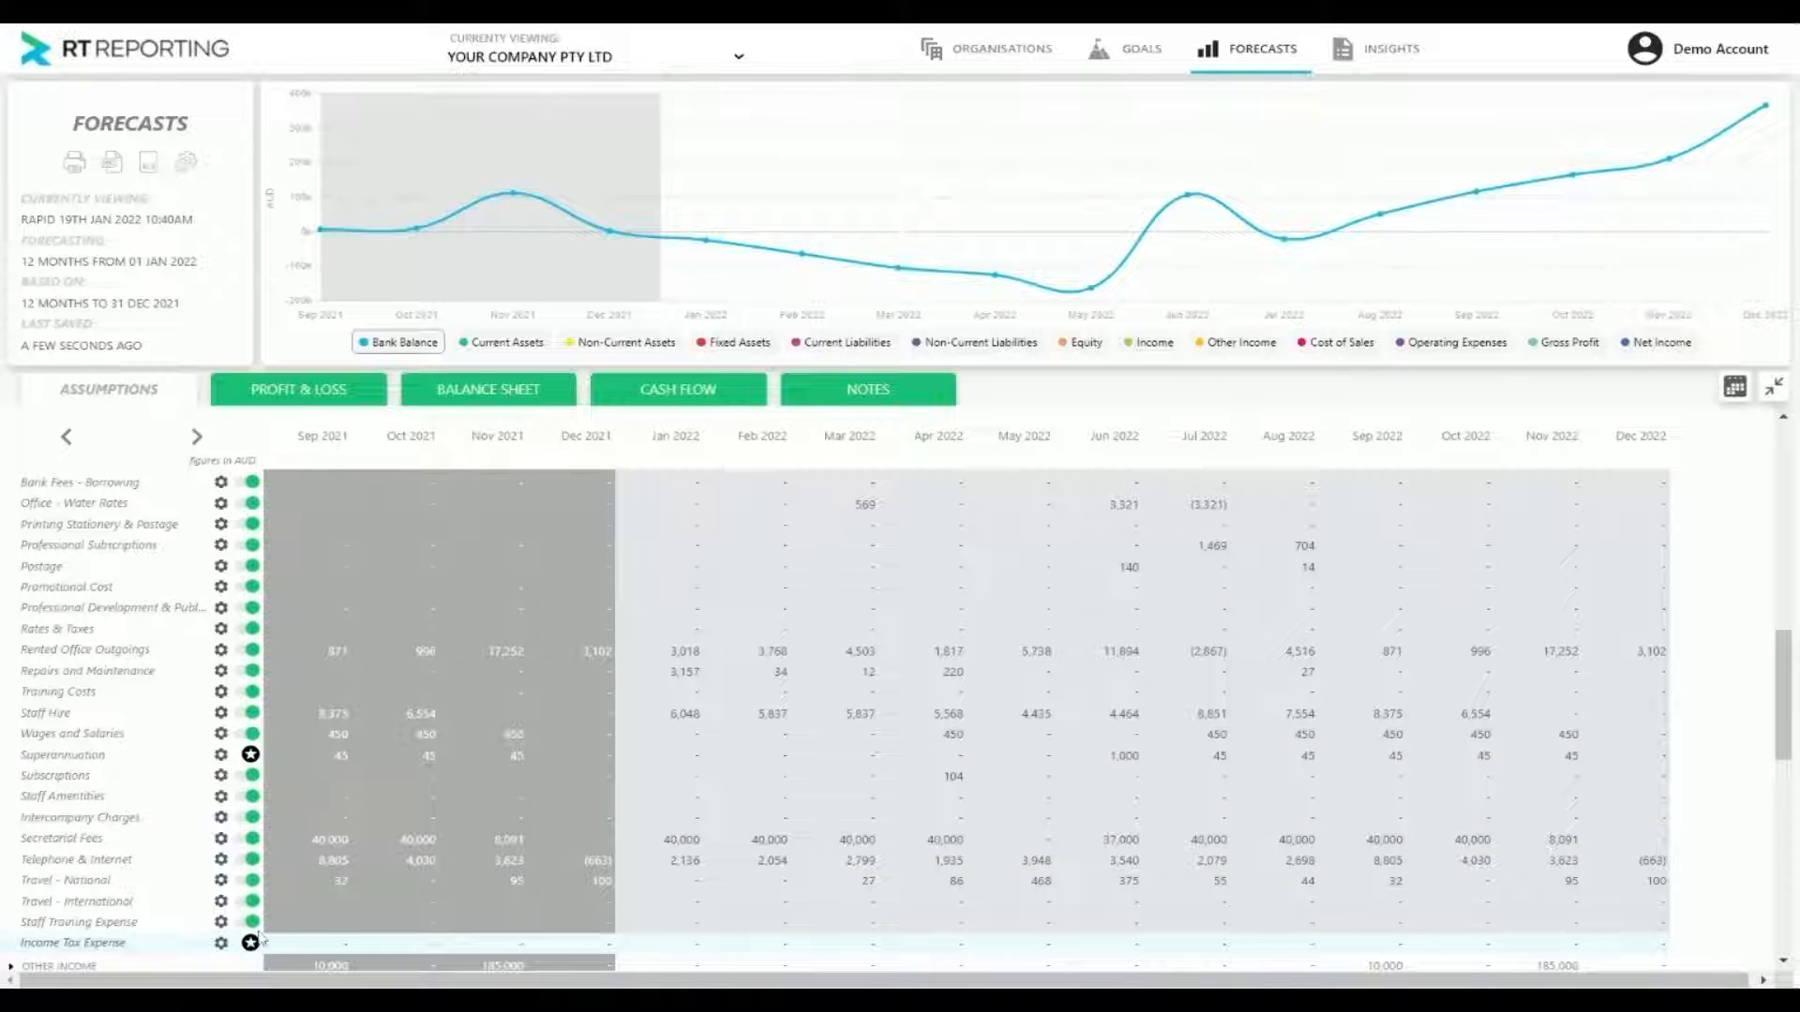
pyautogui.scroll(-3, 260, 936)
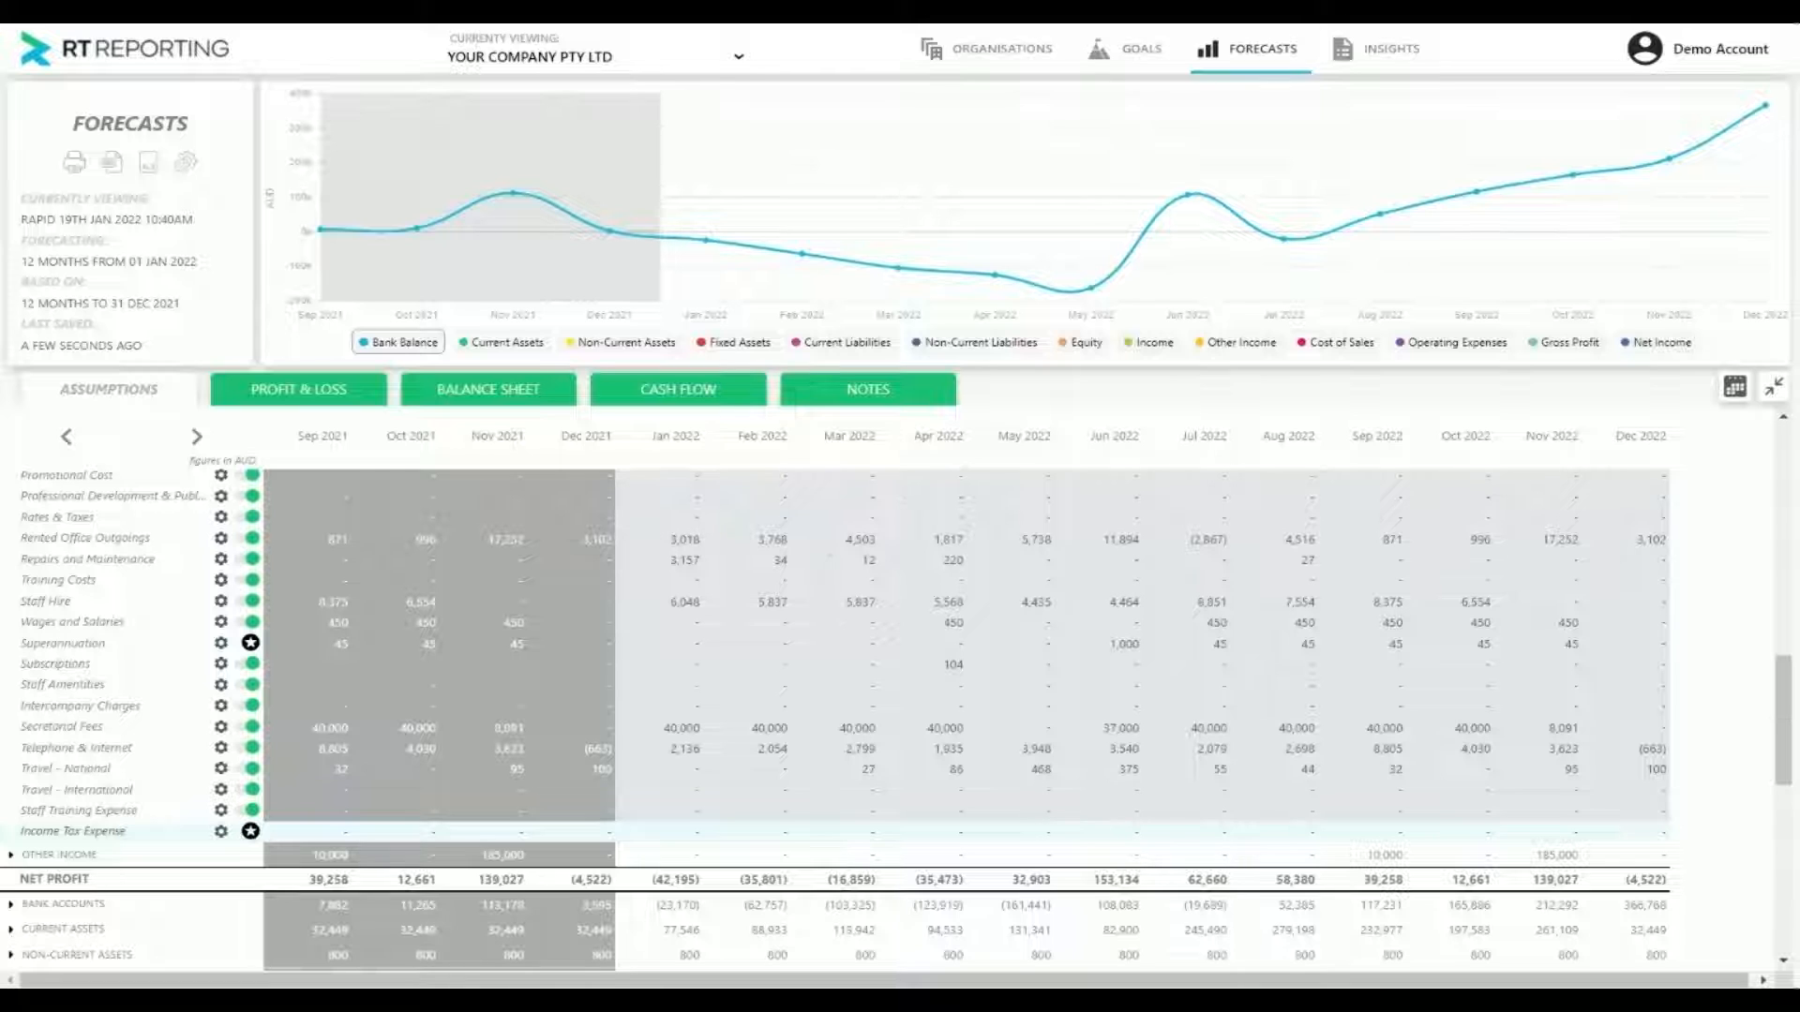
pyautogui.click(250, 832)
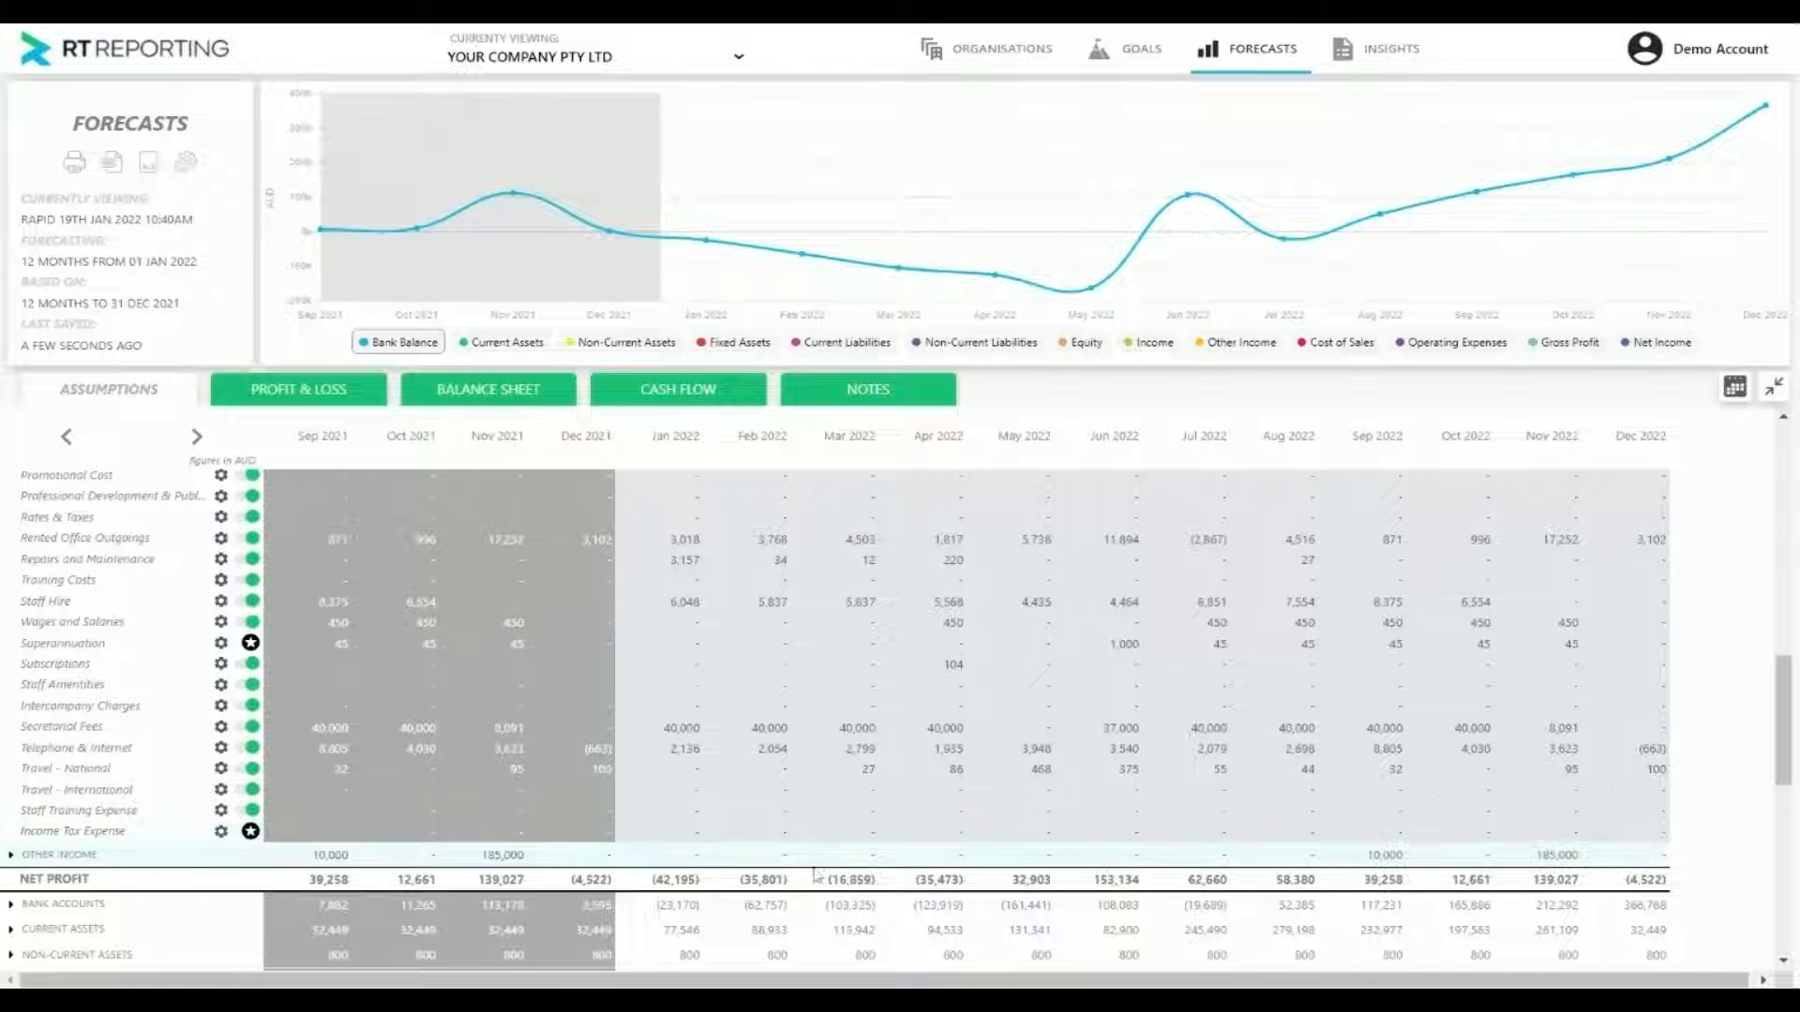
pyautogui.scroll(15, 419, 554)
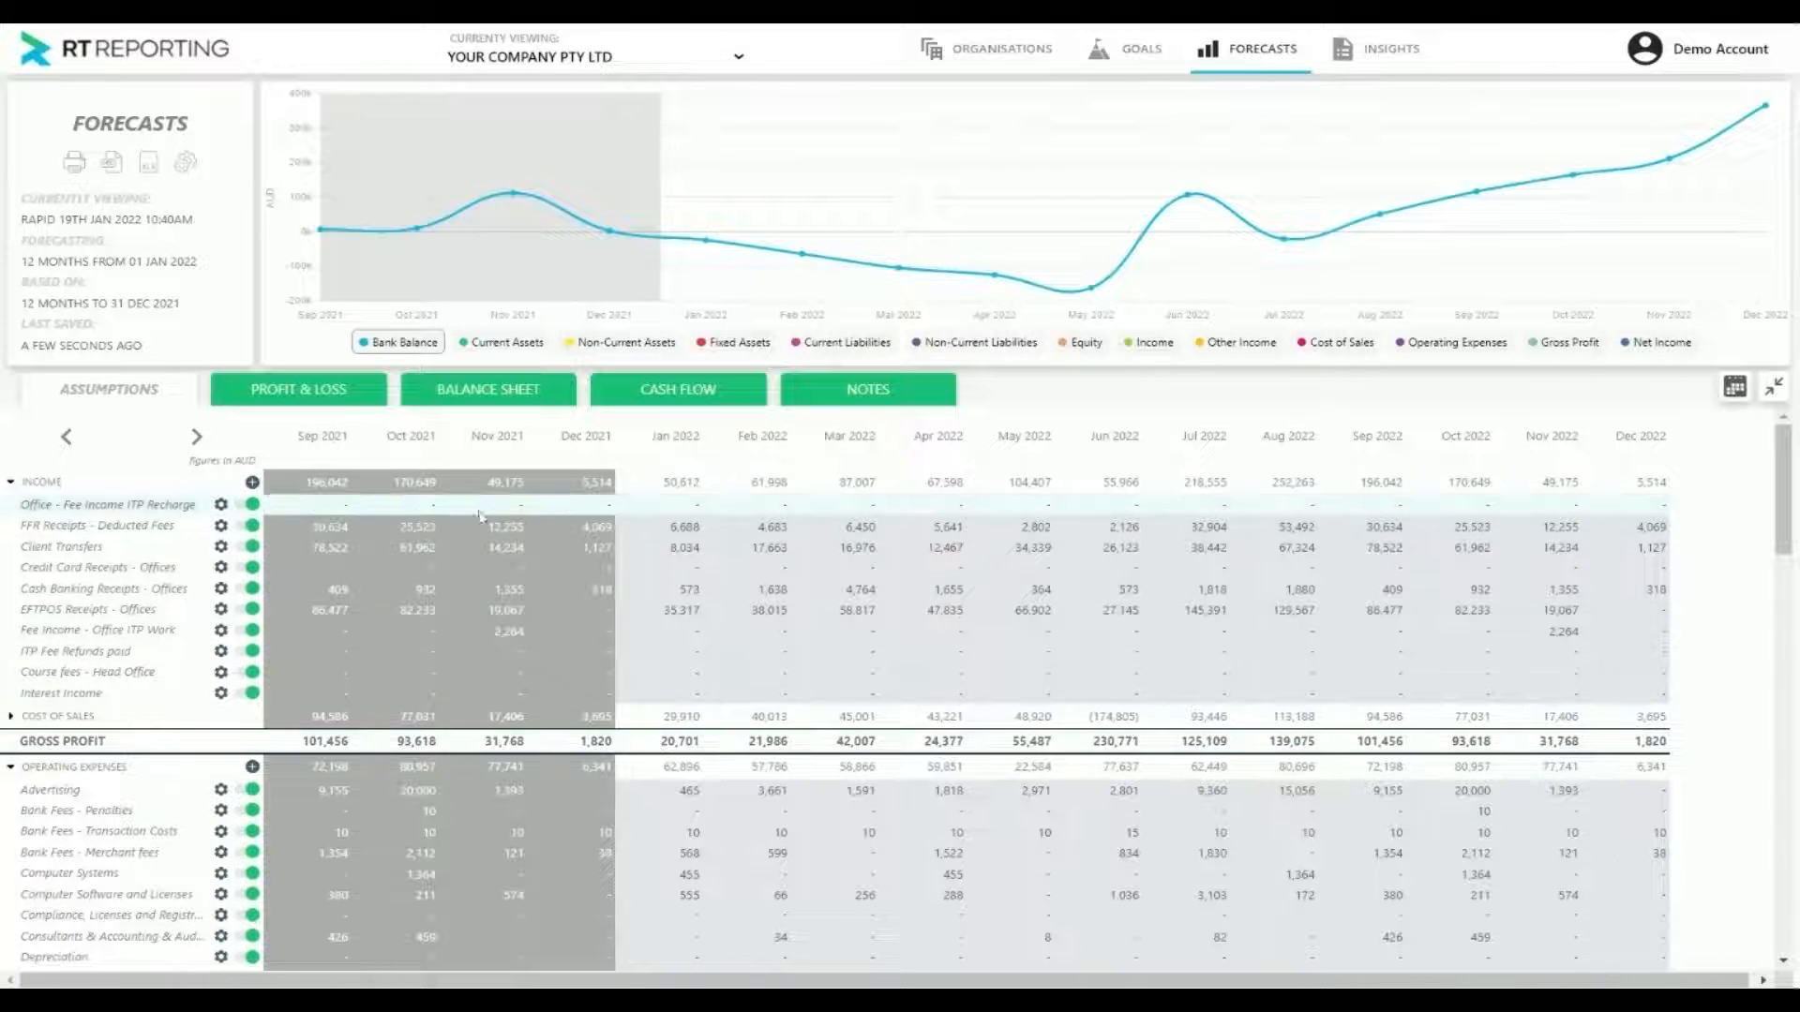
# Add a mock account to the Income group, set all its forecast months to 10,000,000, and save it
pyautogui.click(252, 482)
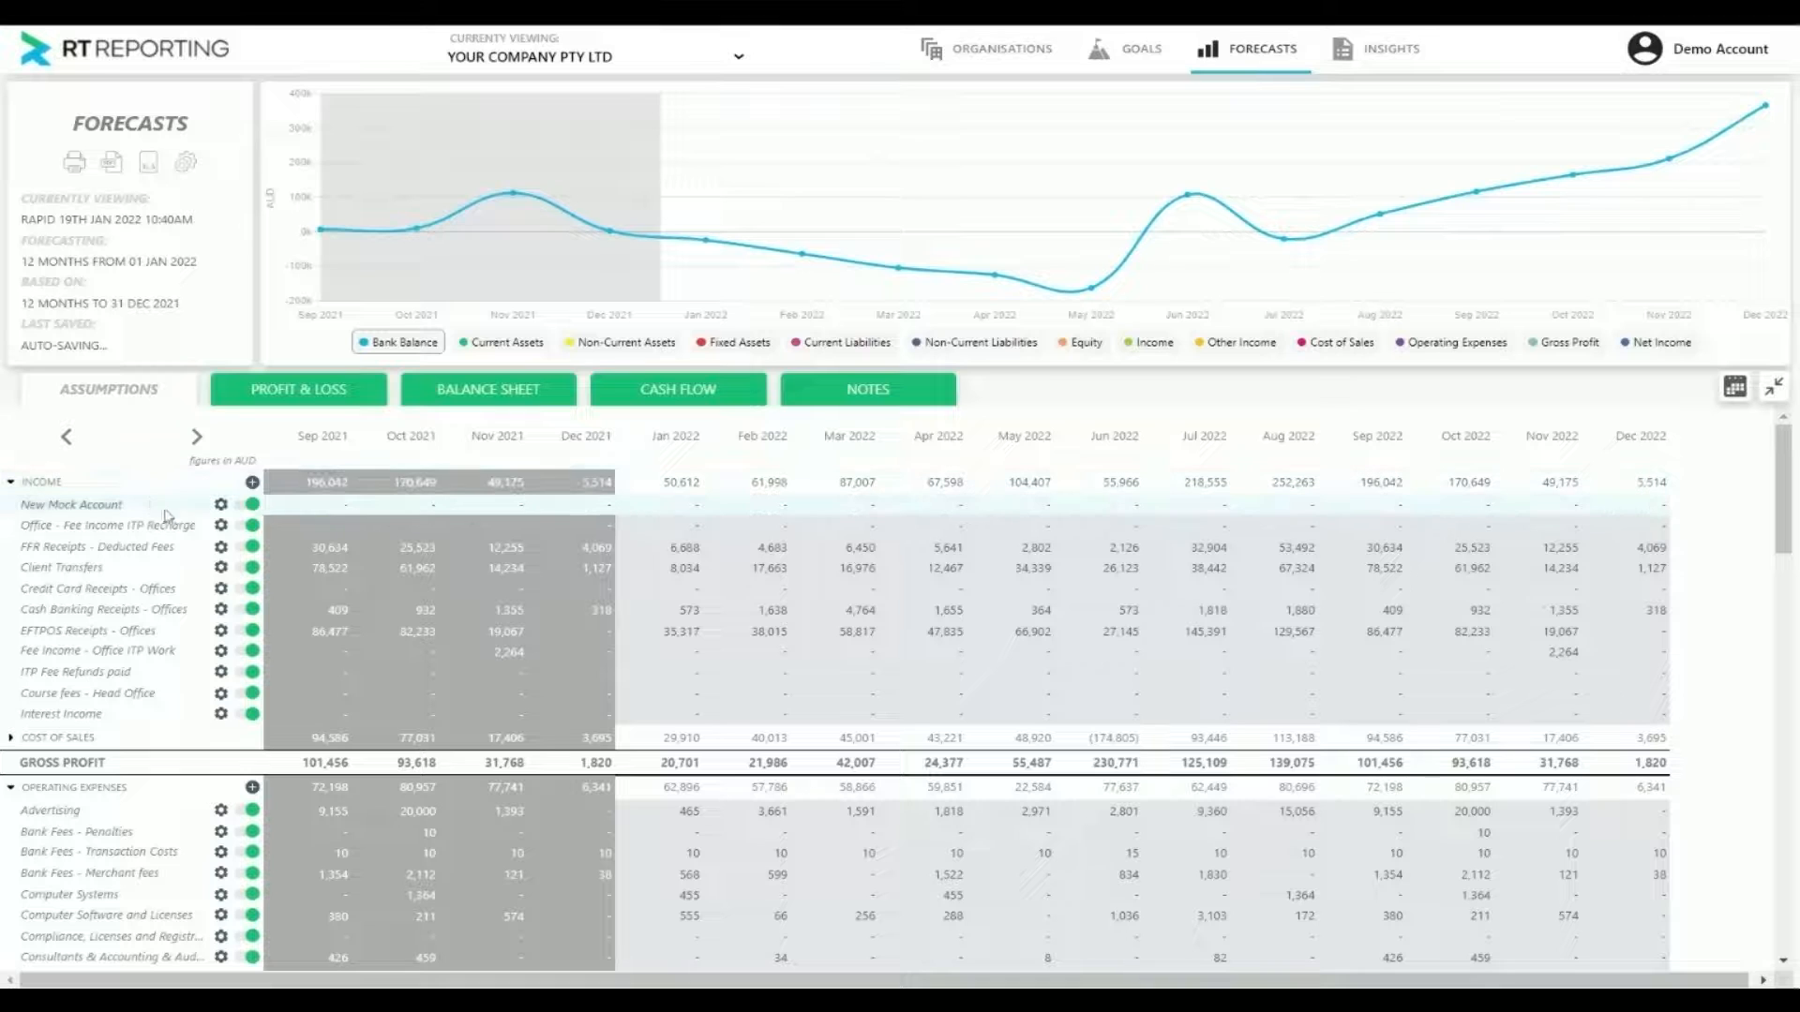
pyautogui.click(659, 505)
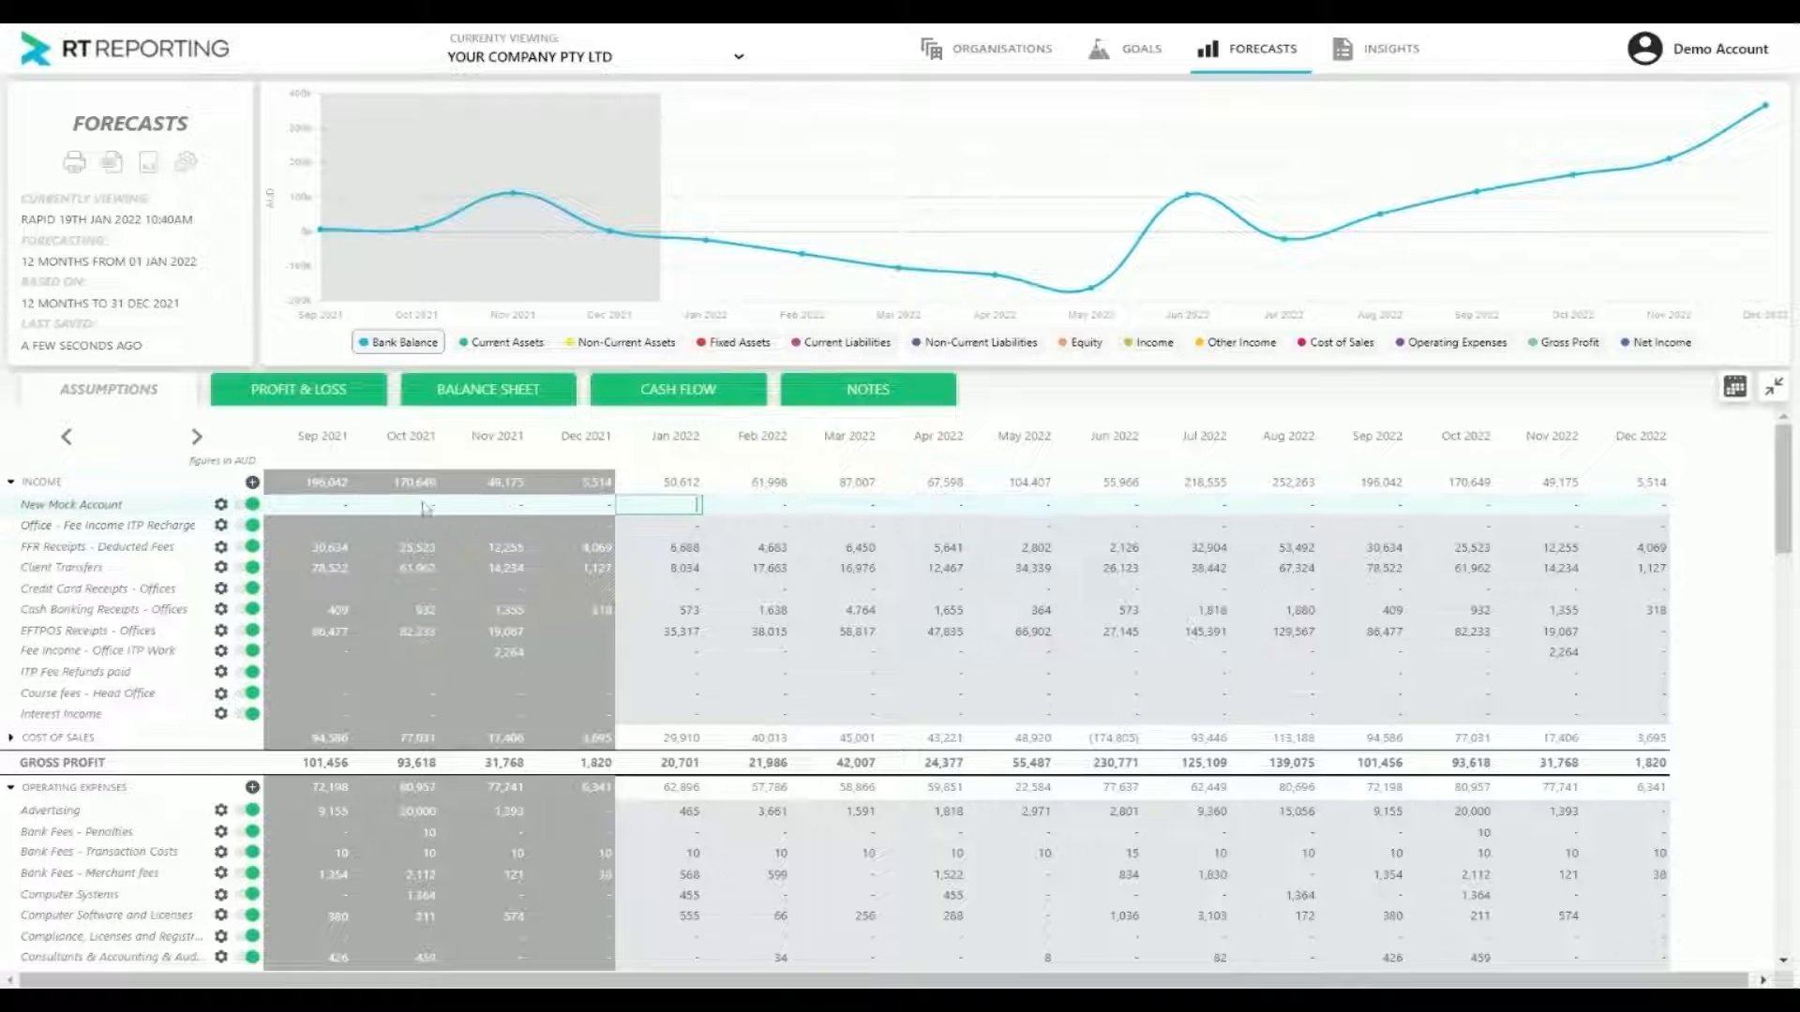
pyautogui.click(221, 505)
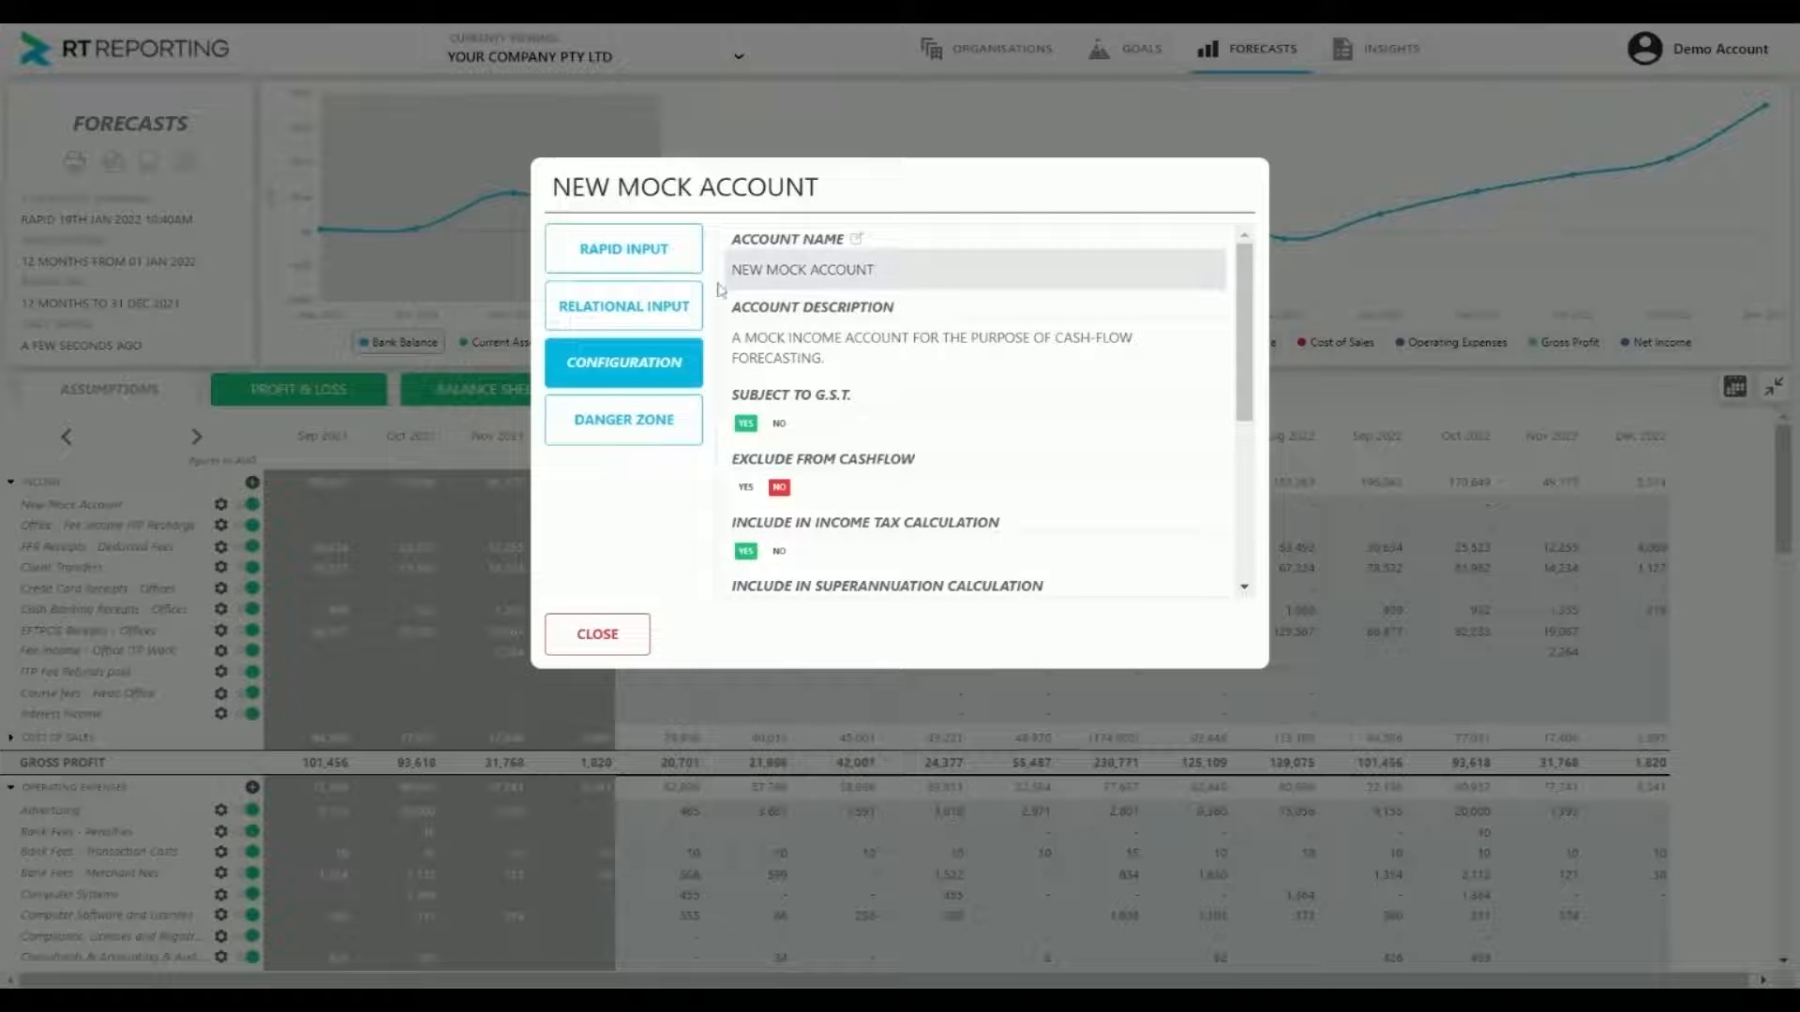
pyautogui.click(663, 274)
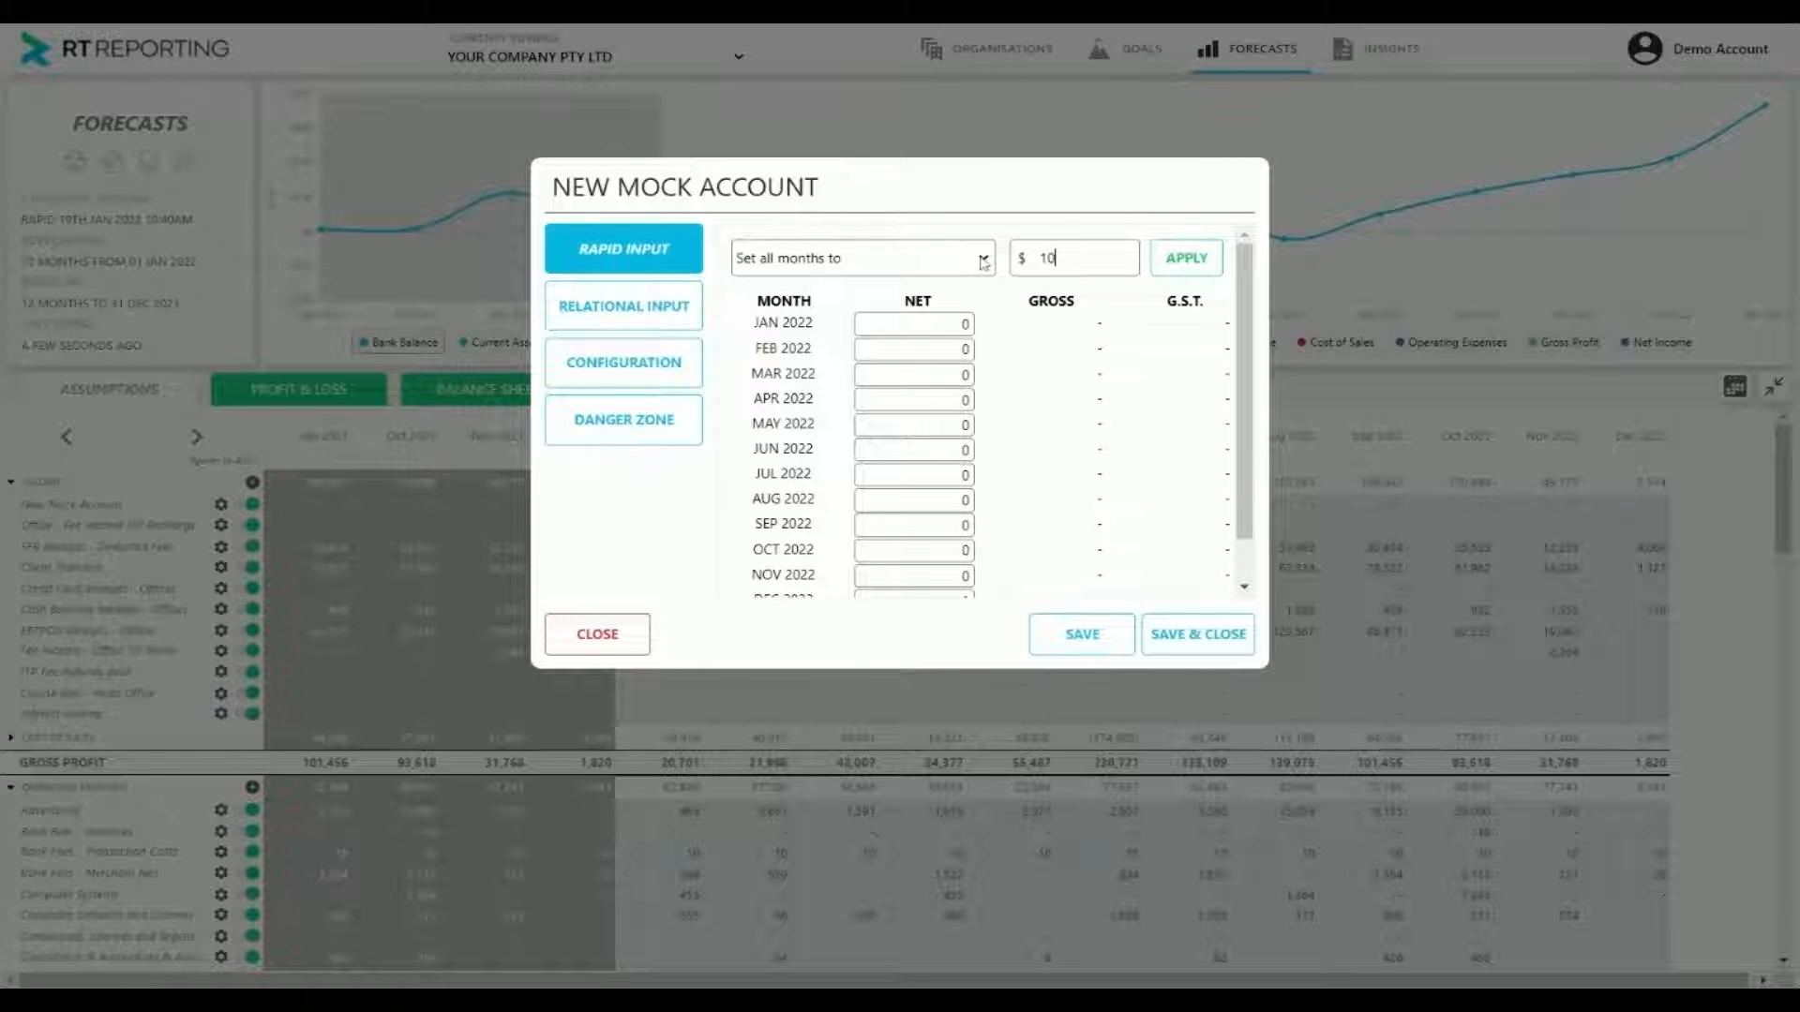
pyautogui.write('10000000')
pyautogui.click(1186, 258)
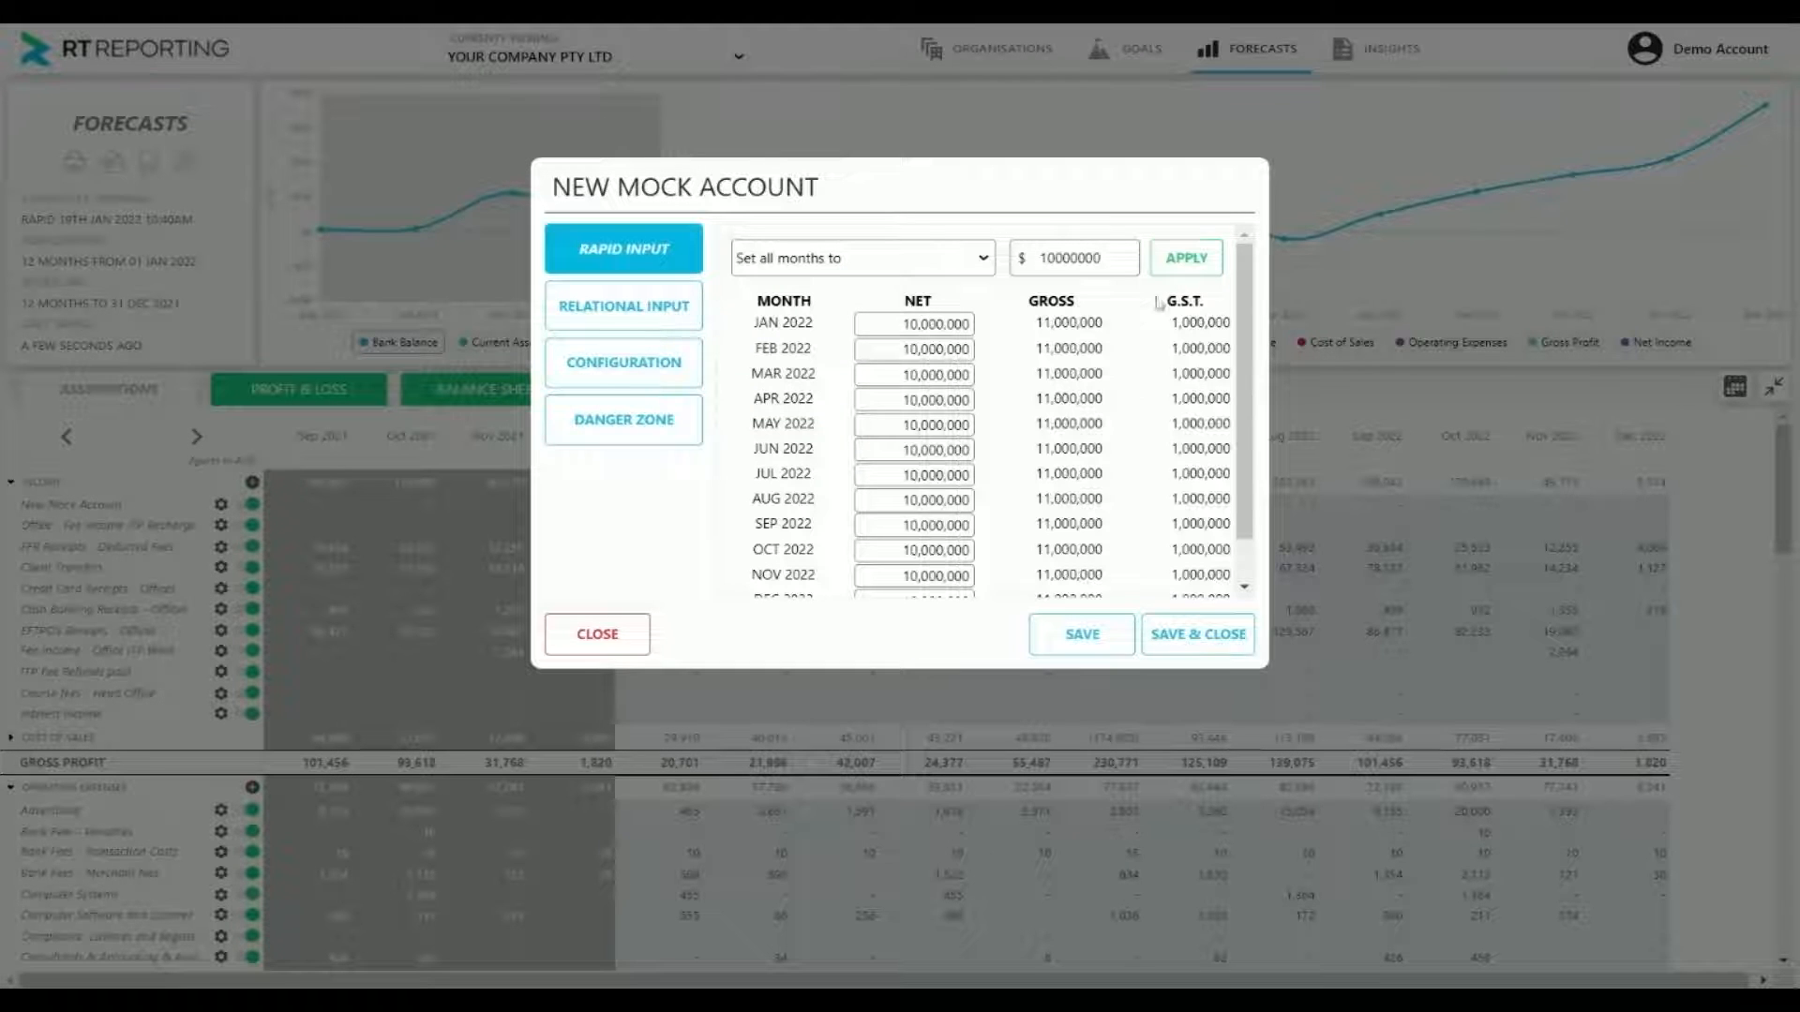
pyautogui.click(1099, 645)
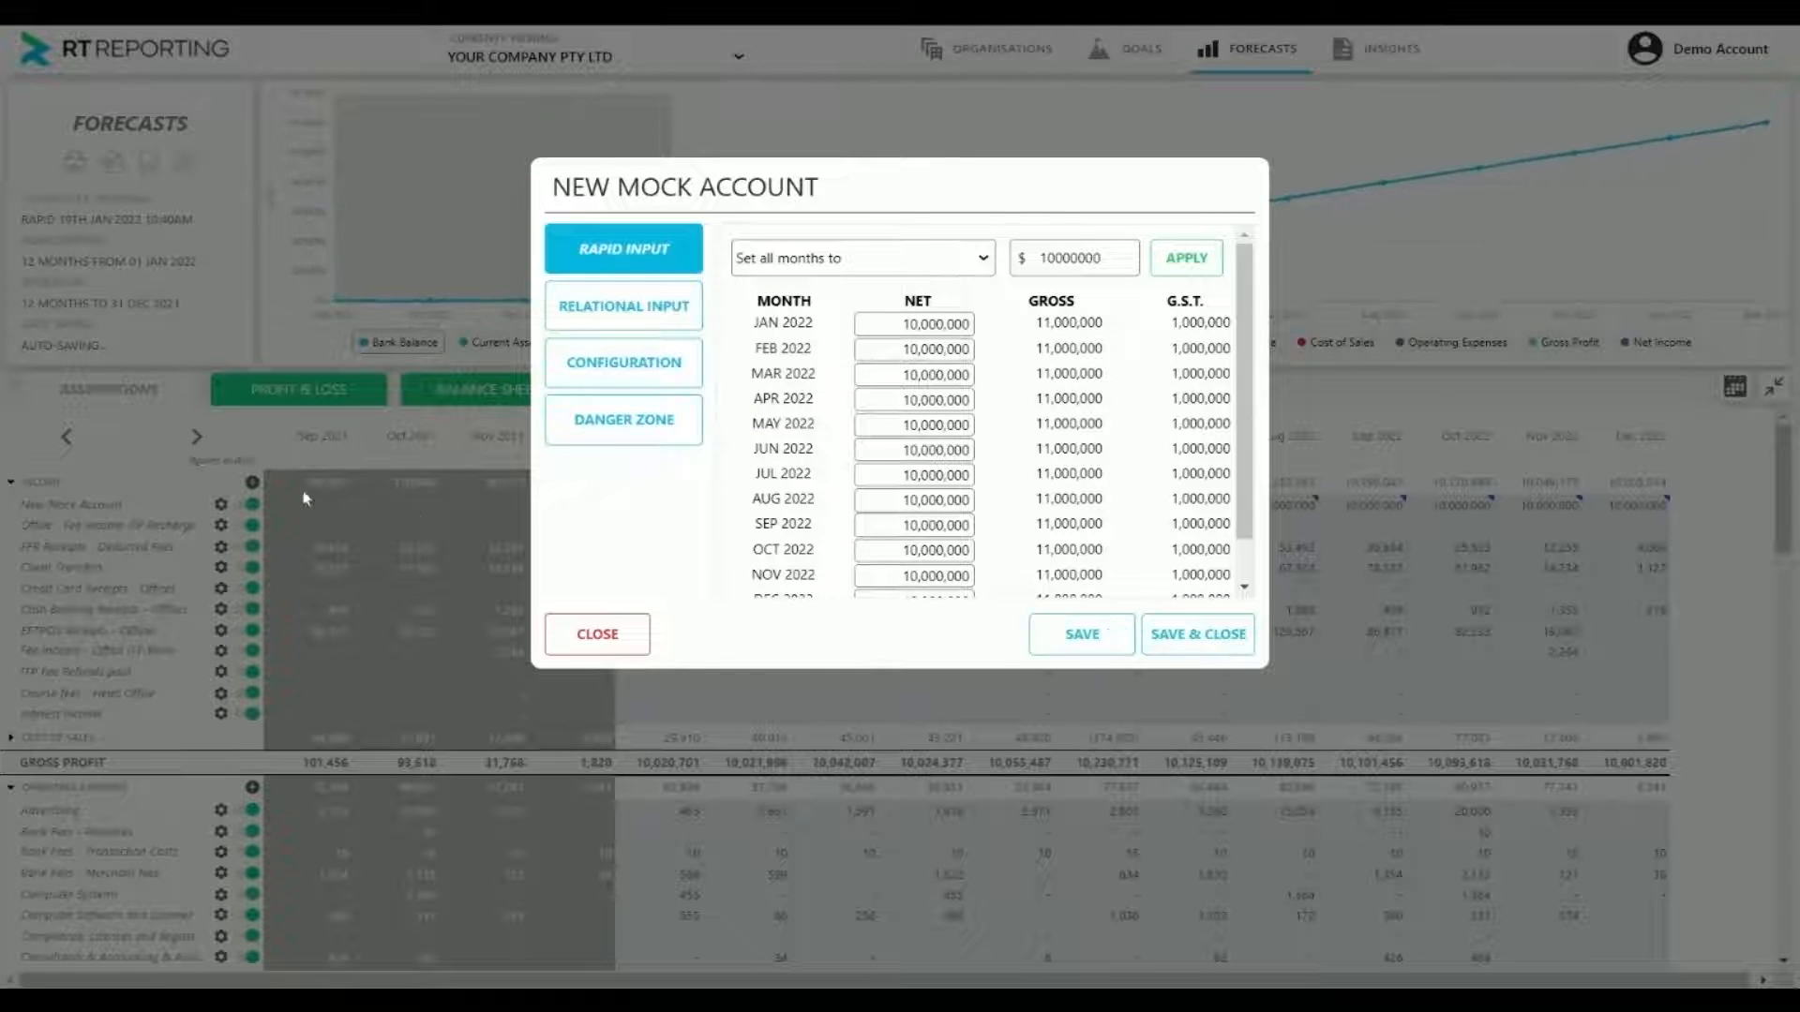
pyautogui.click(1218, 646)
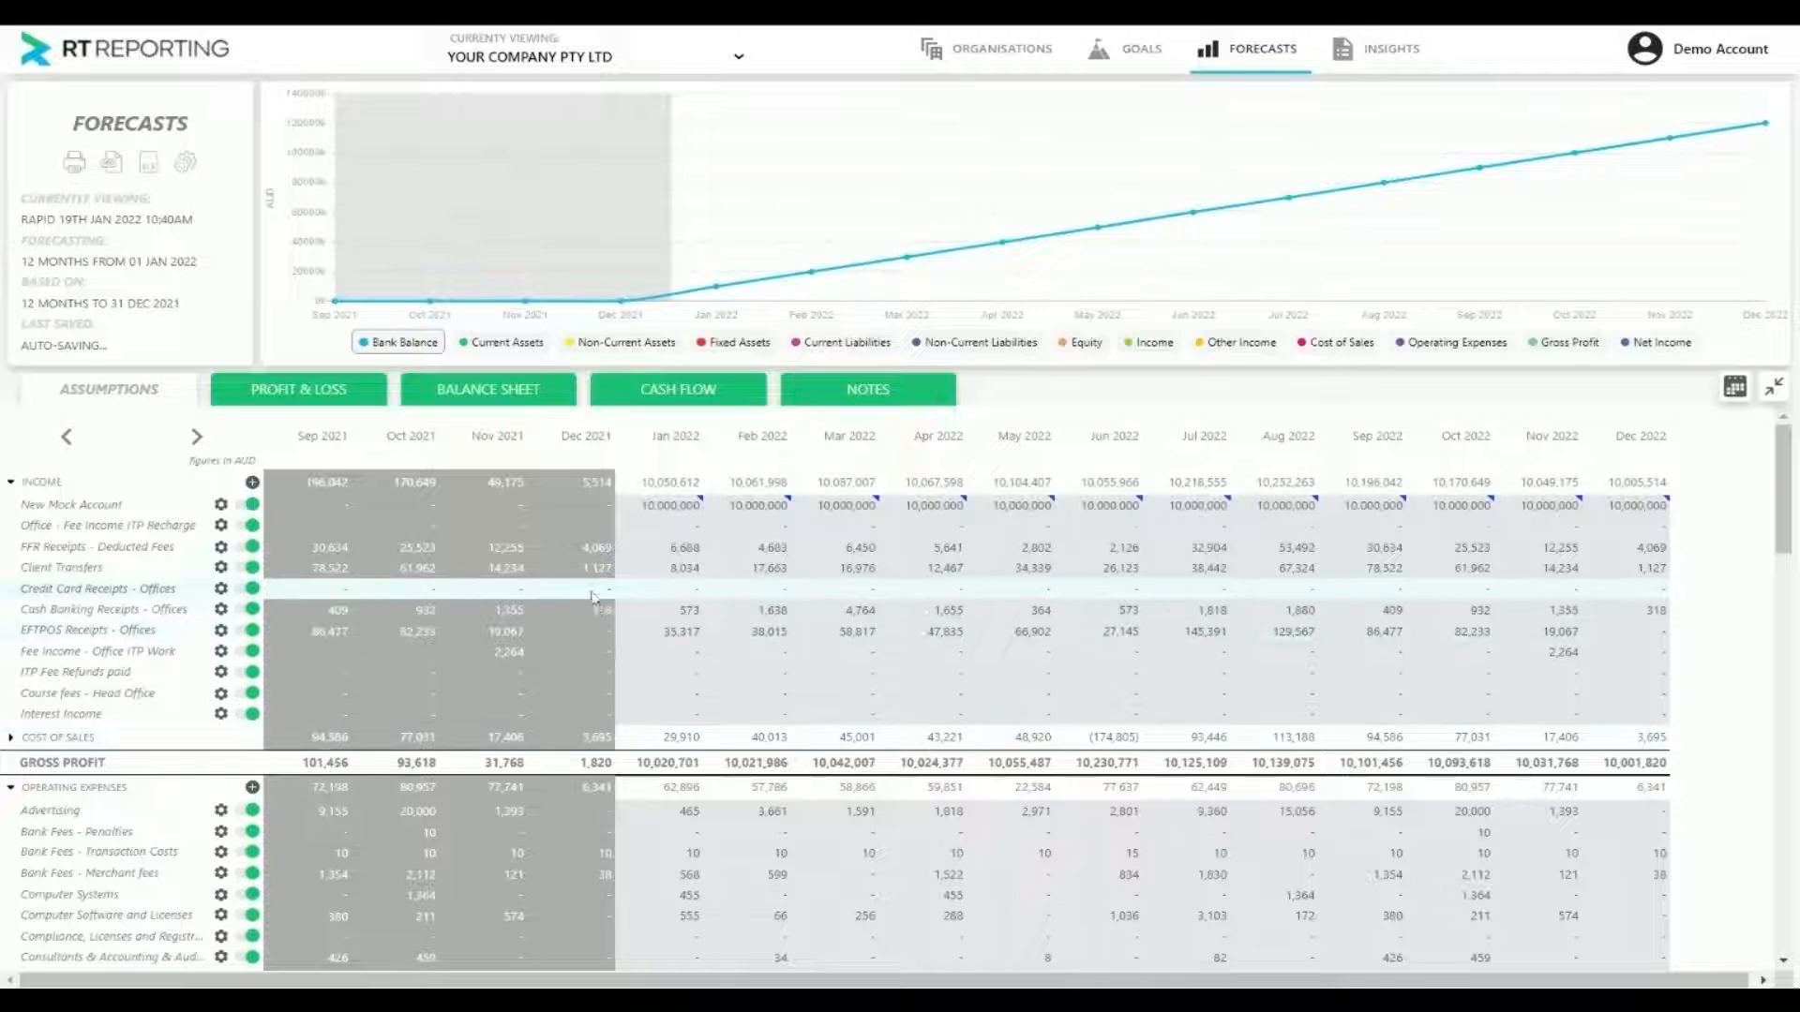
# Examine the Income Tax Payable row under Current Liabilities across the forecast months, and return to the Income group
pyautogui.scroll(-1, 938, 601)
pyautogui.scroll(-3, 937, 628)
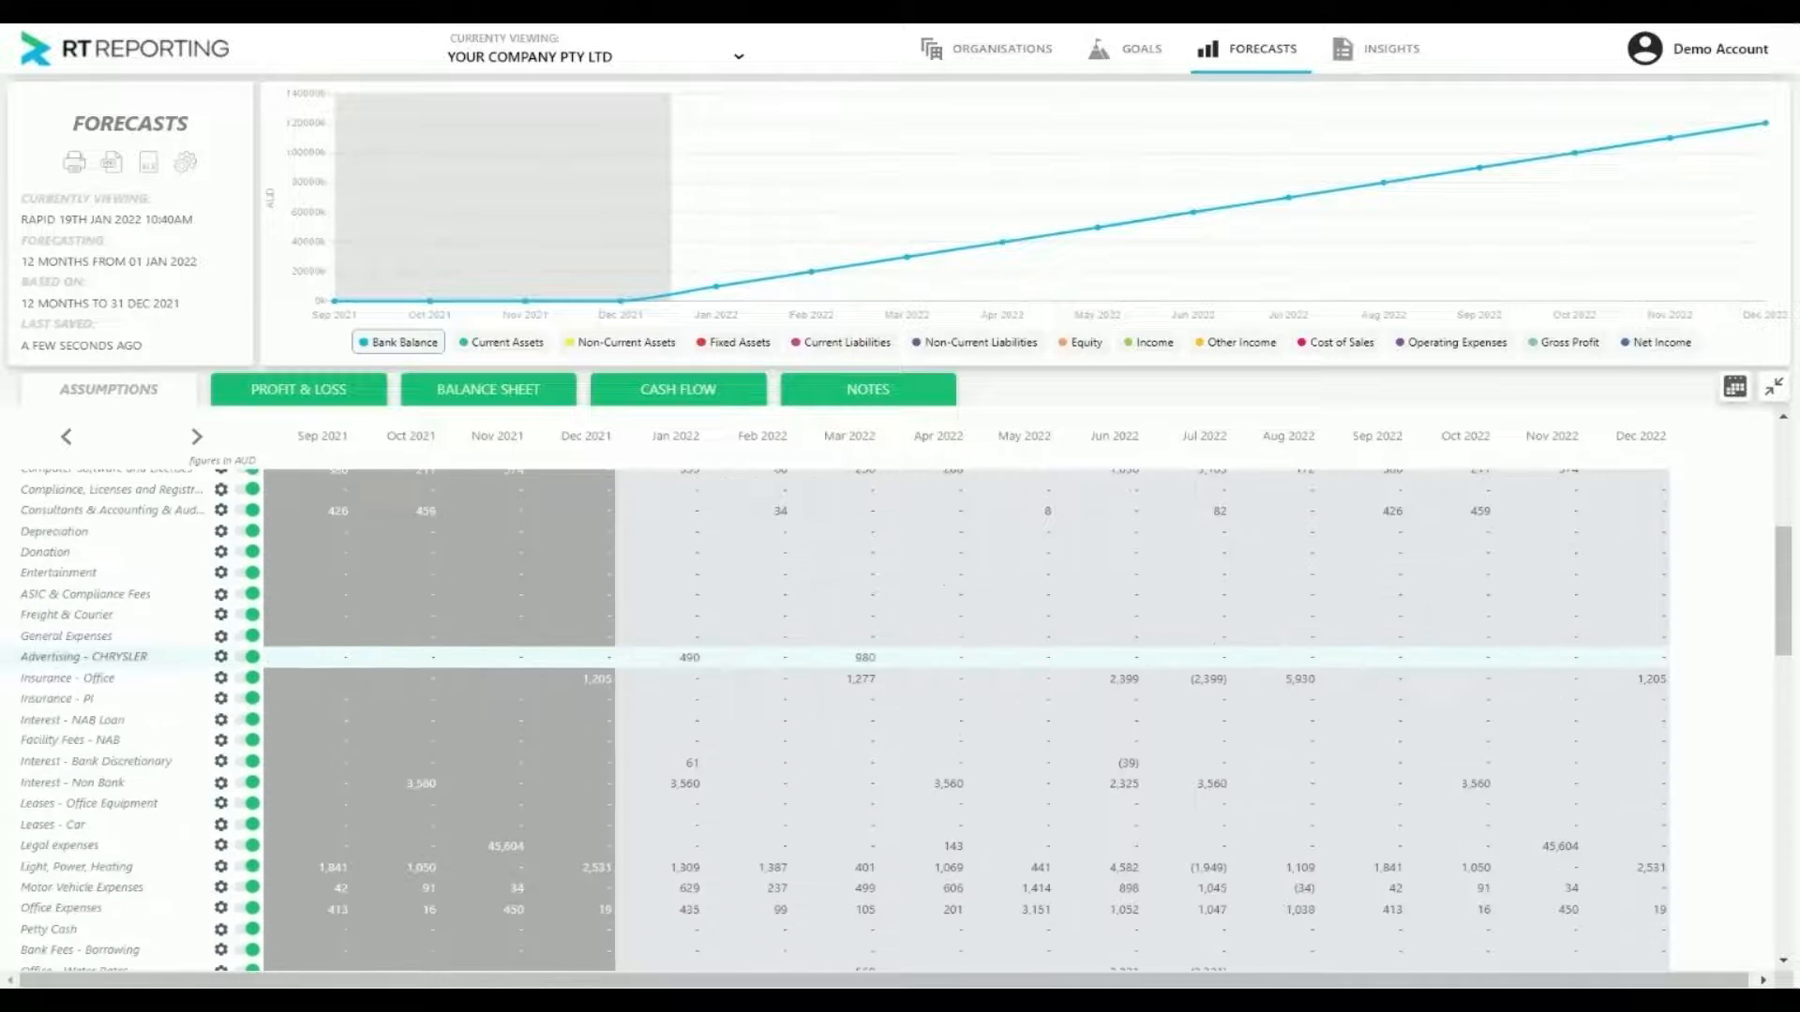
pyautogui.scroll(-15, 167, 646)
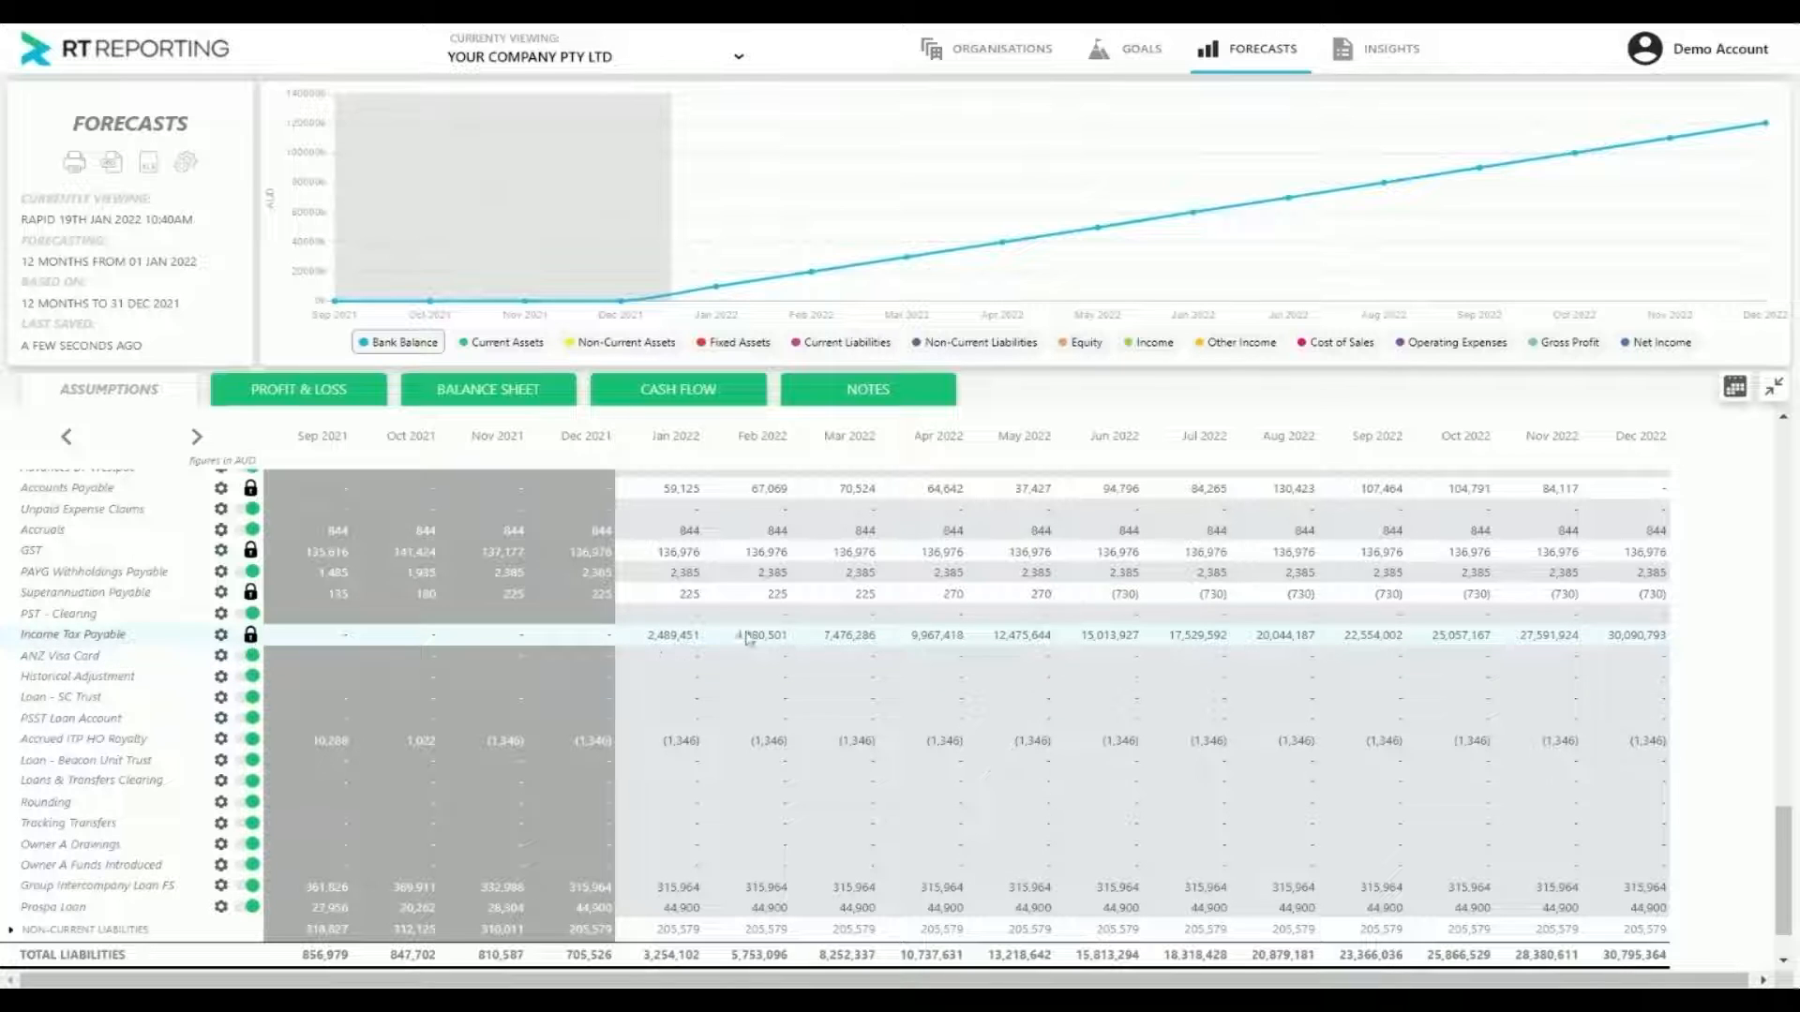
pyautogui.scroll(5, 991, 646)
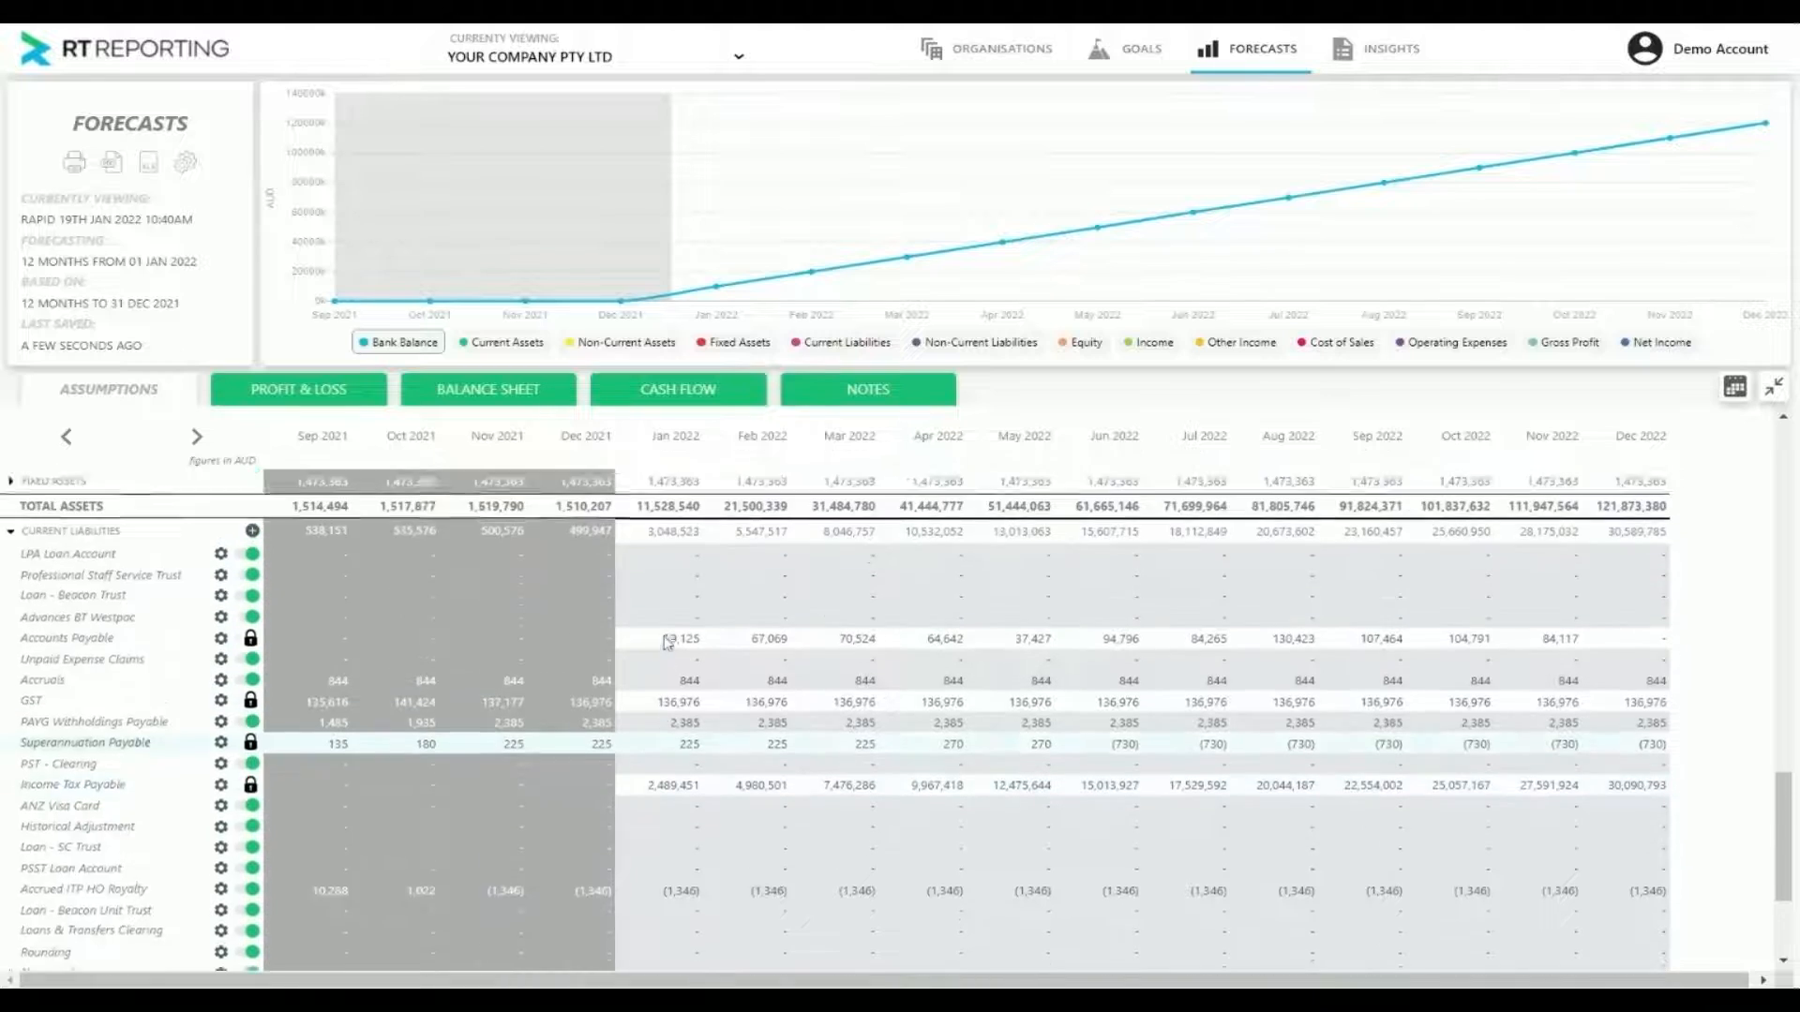
pyautogui.scroll(5, 991, 647)
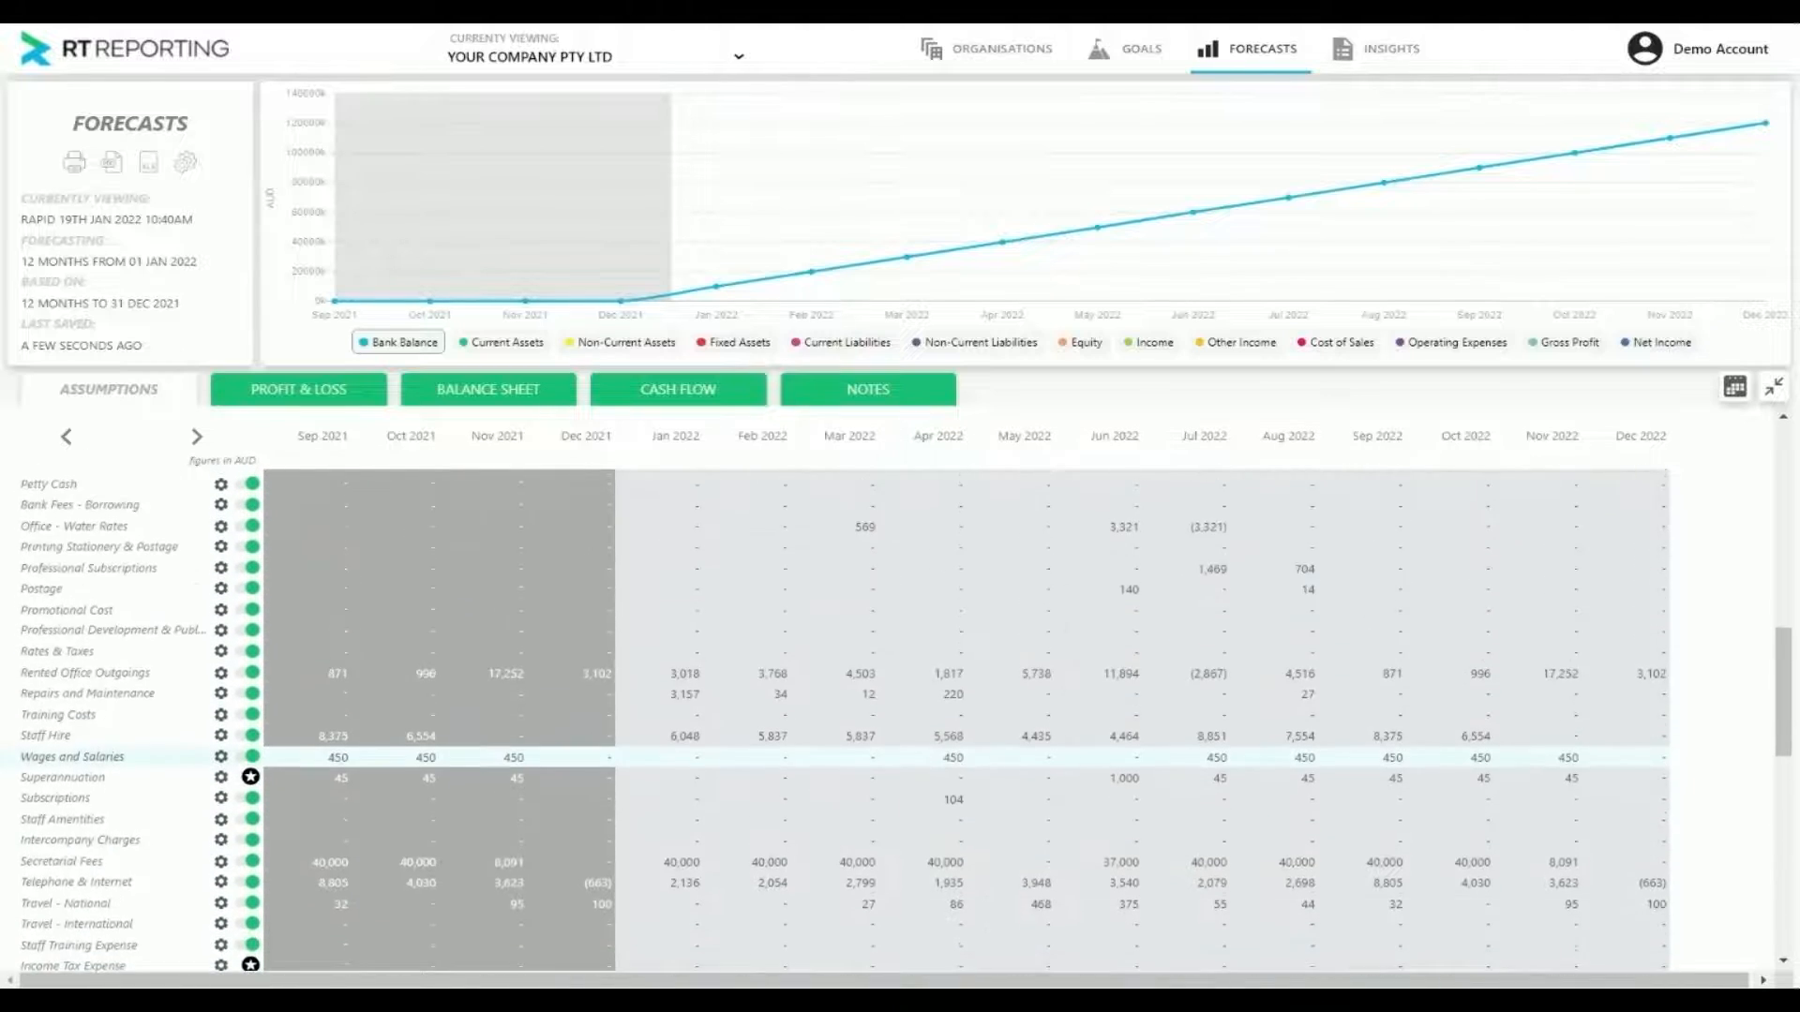
pyautogui.scroll(5, 991, 647)
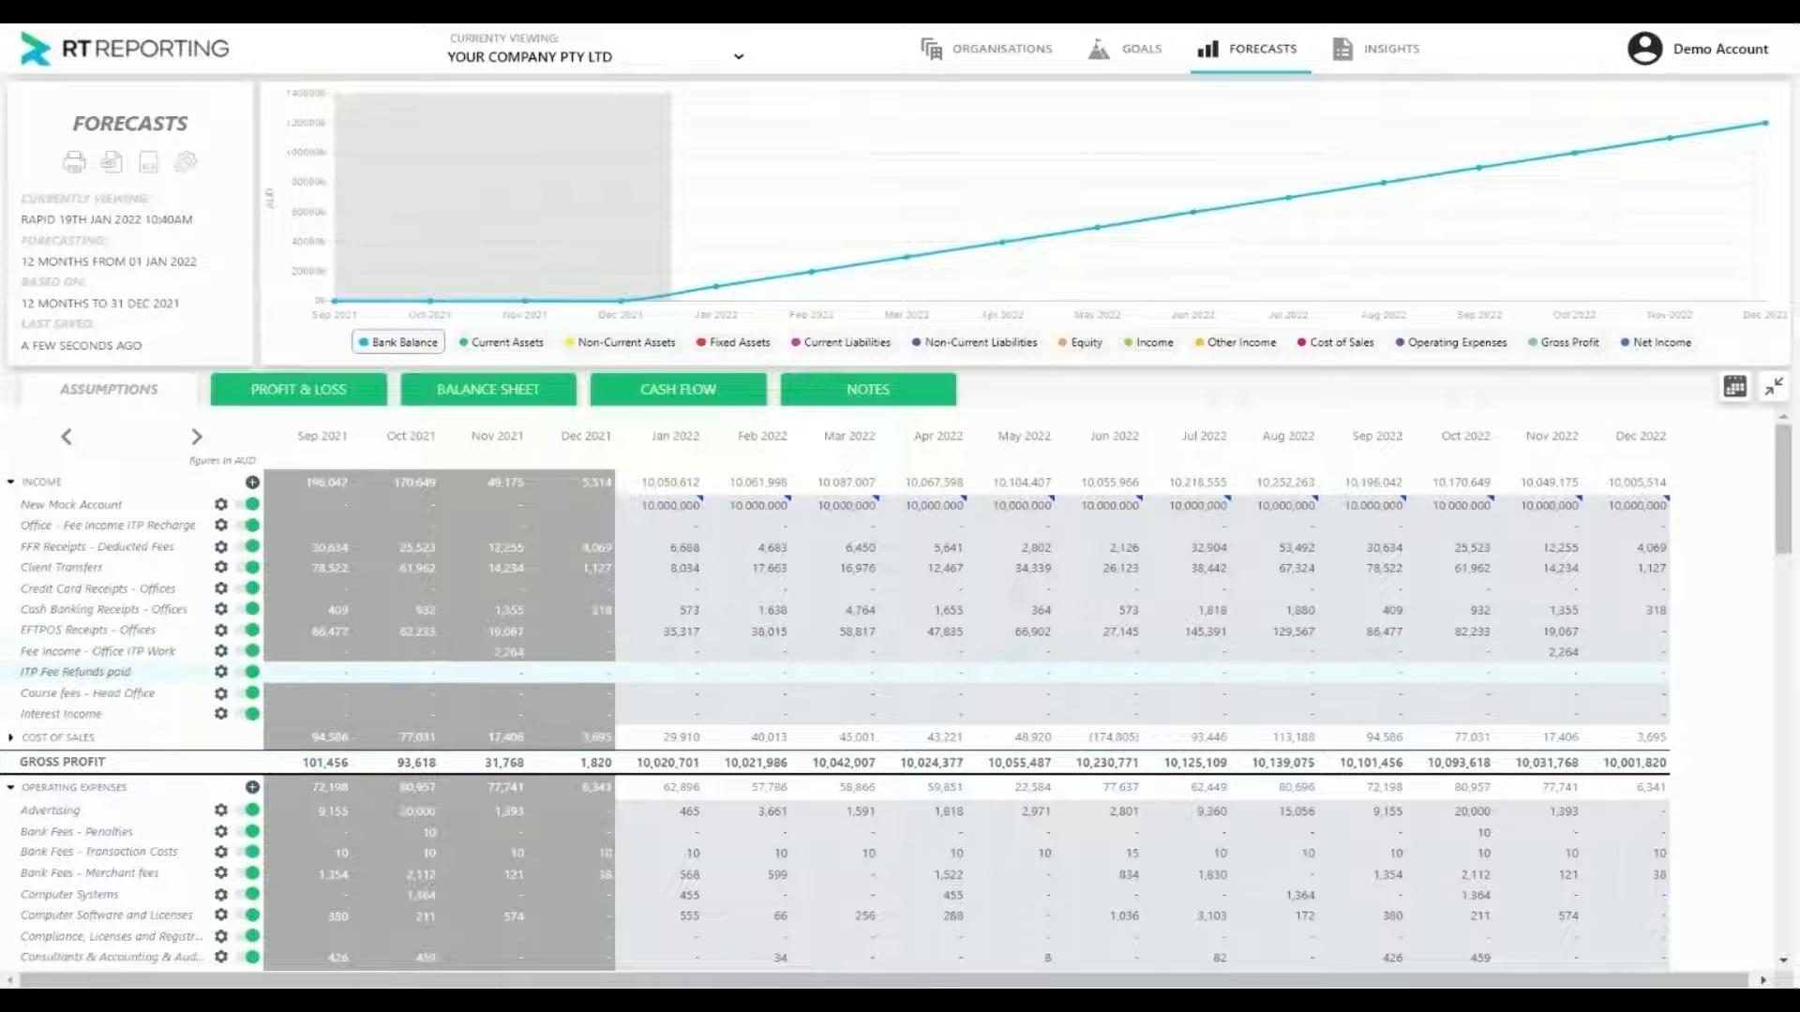
# Set the Income Tax Expense for October 2022 to 10,000,000 in the Operating Expenses group
pyautogui.scroll(-2, 239, 750)
pyautogui.scroll(-10, 239, 750)
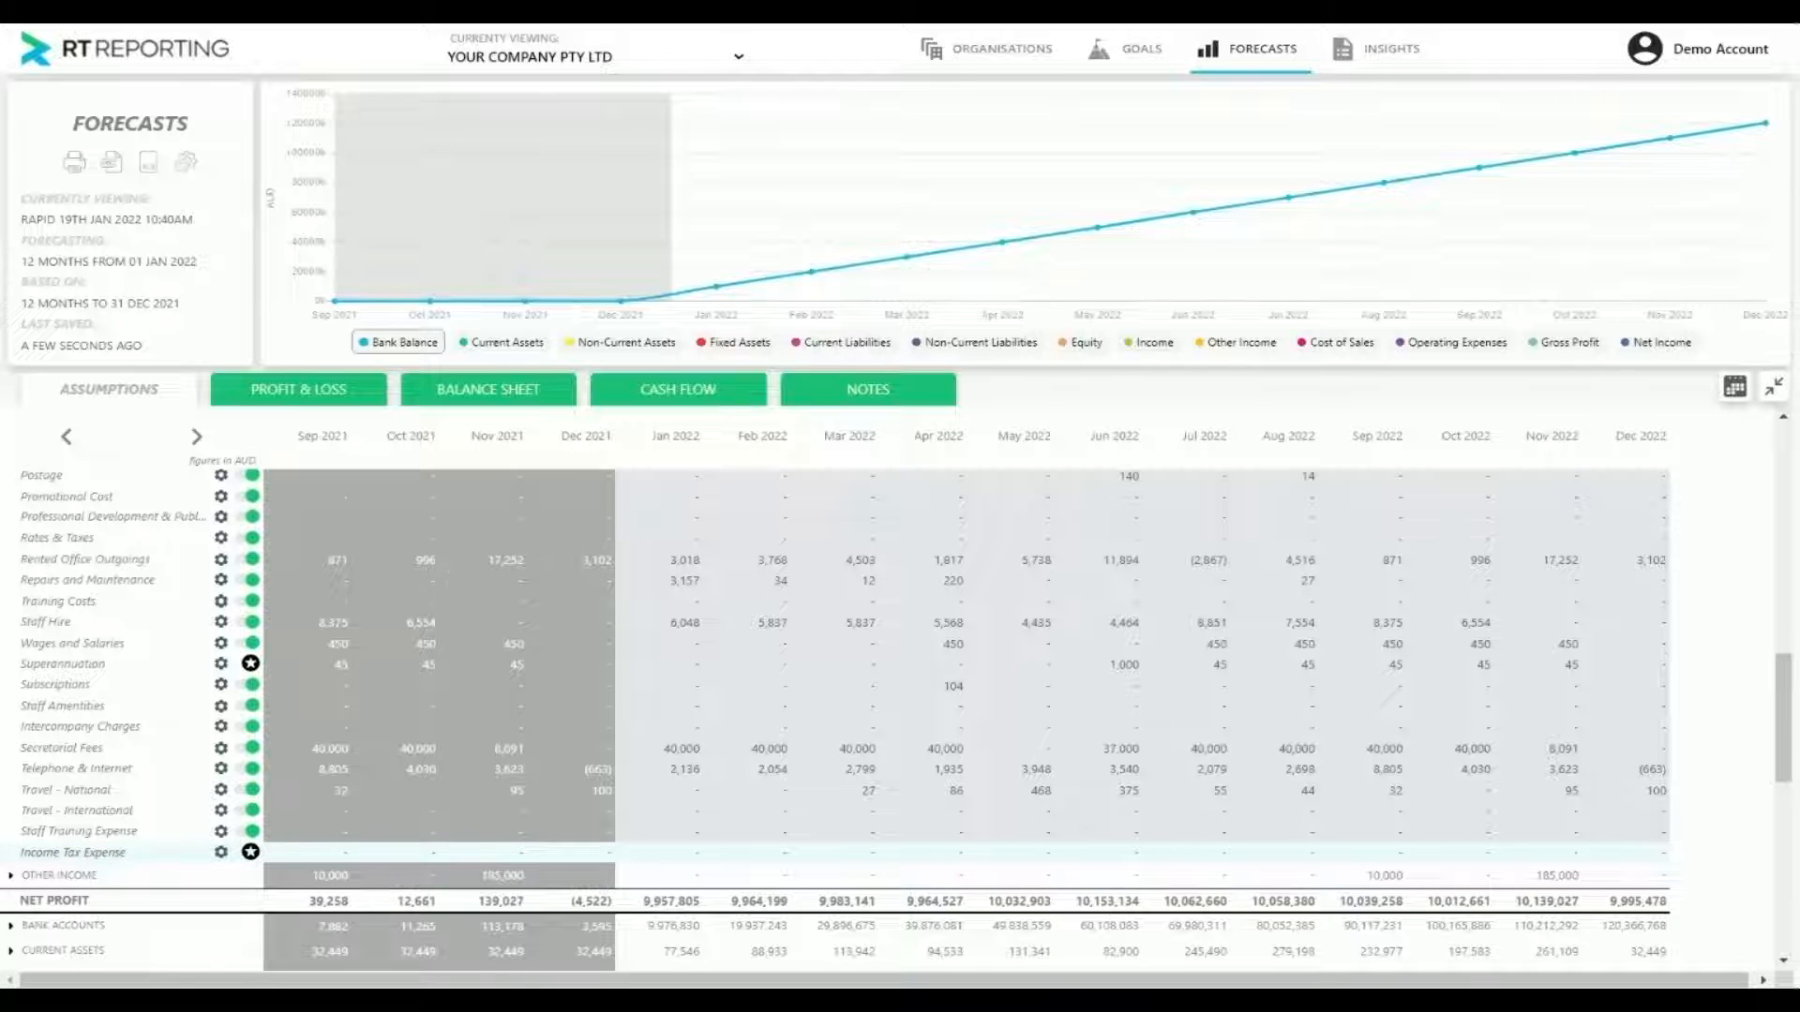
pyautogui.click(1450, 852)
pyautogui.press('Return')
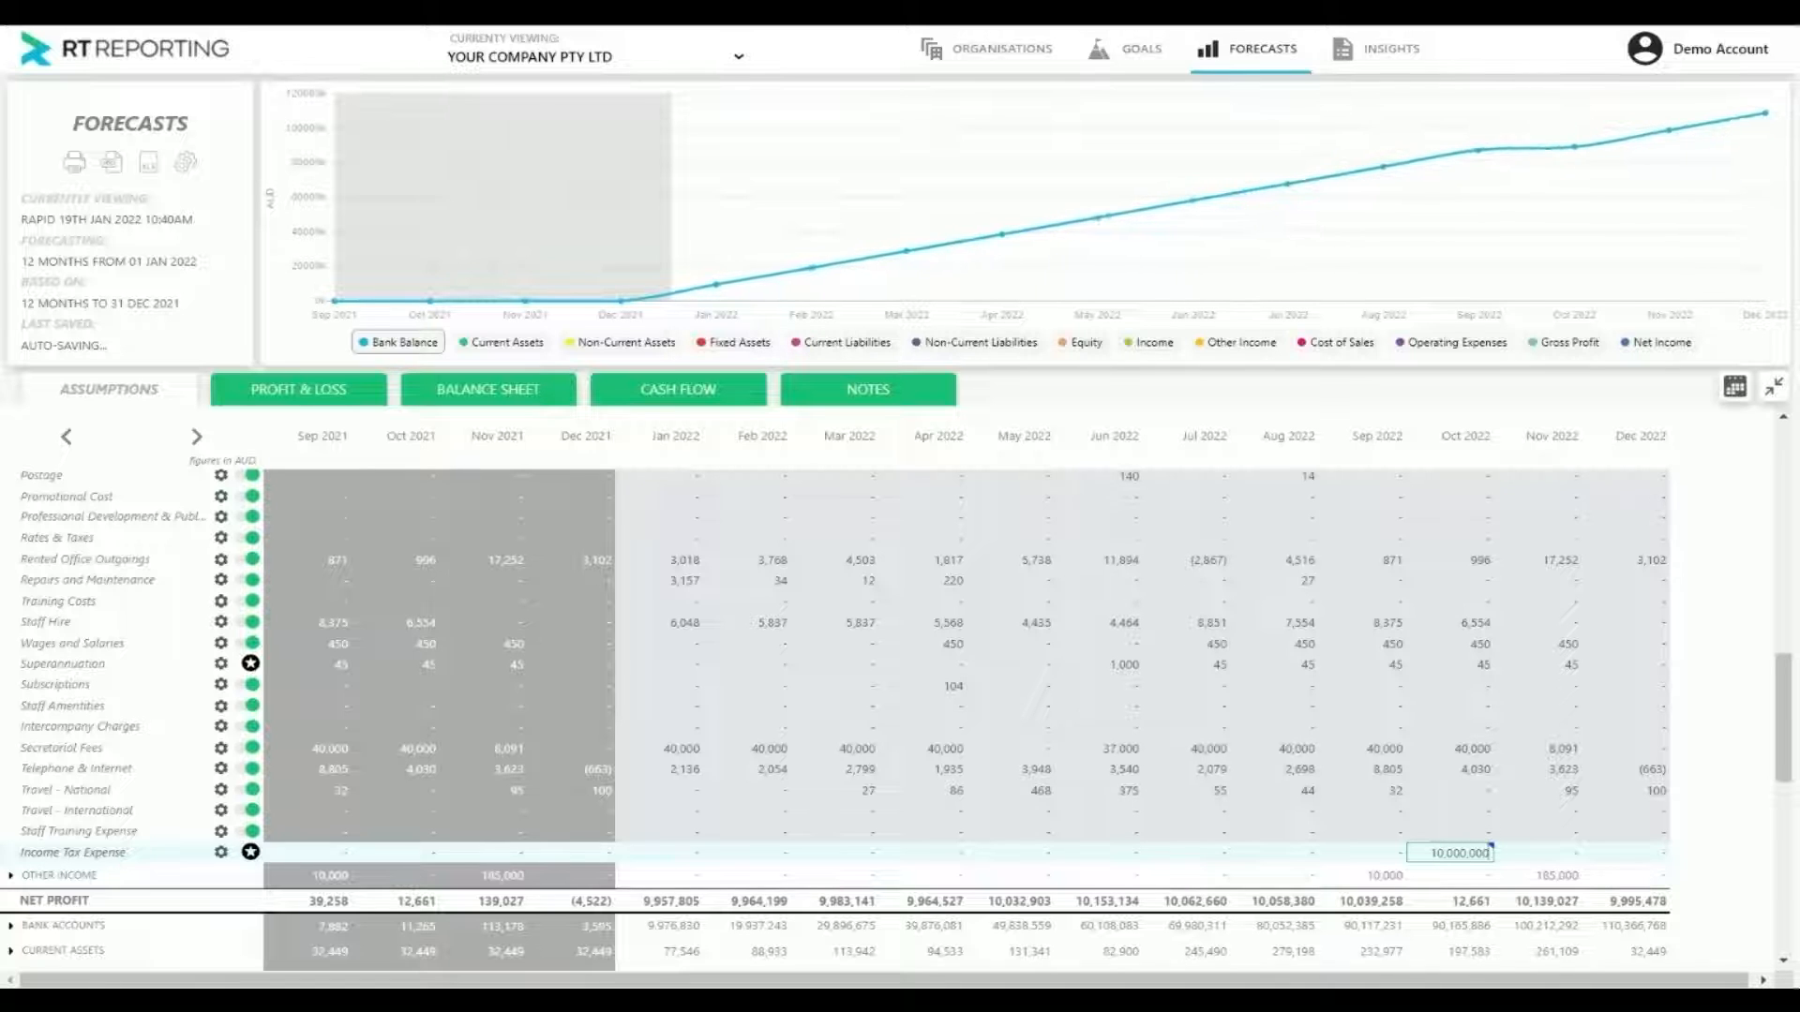
pyautogui.scroll(-3, 1475, 980)
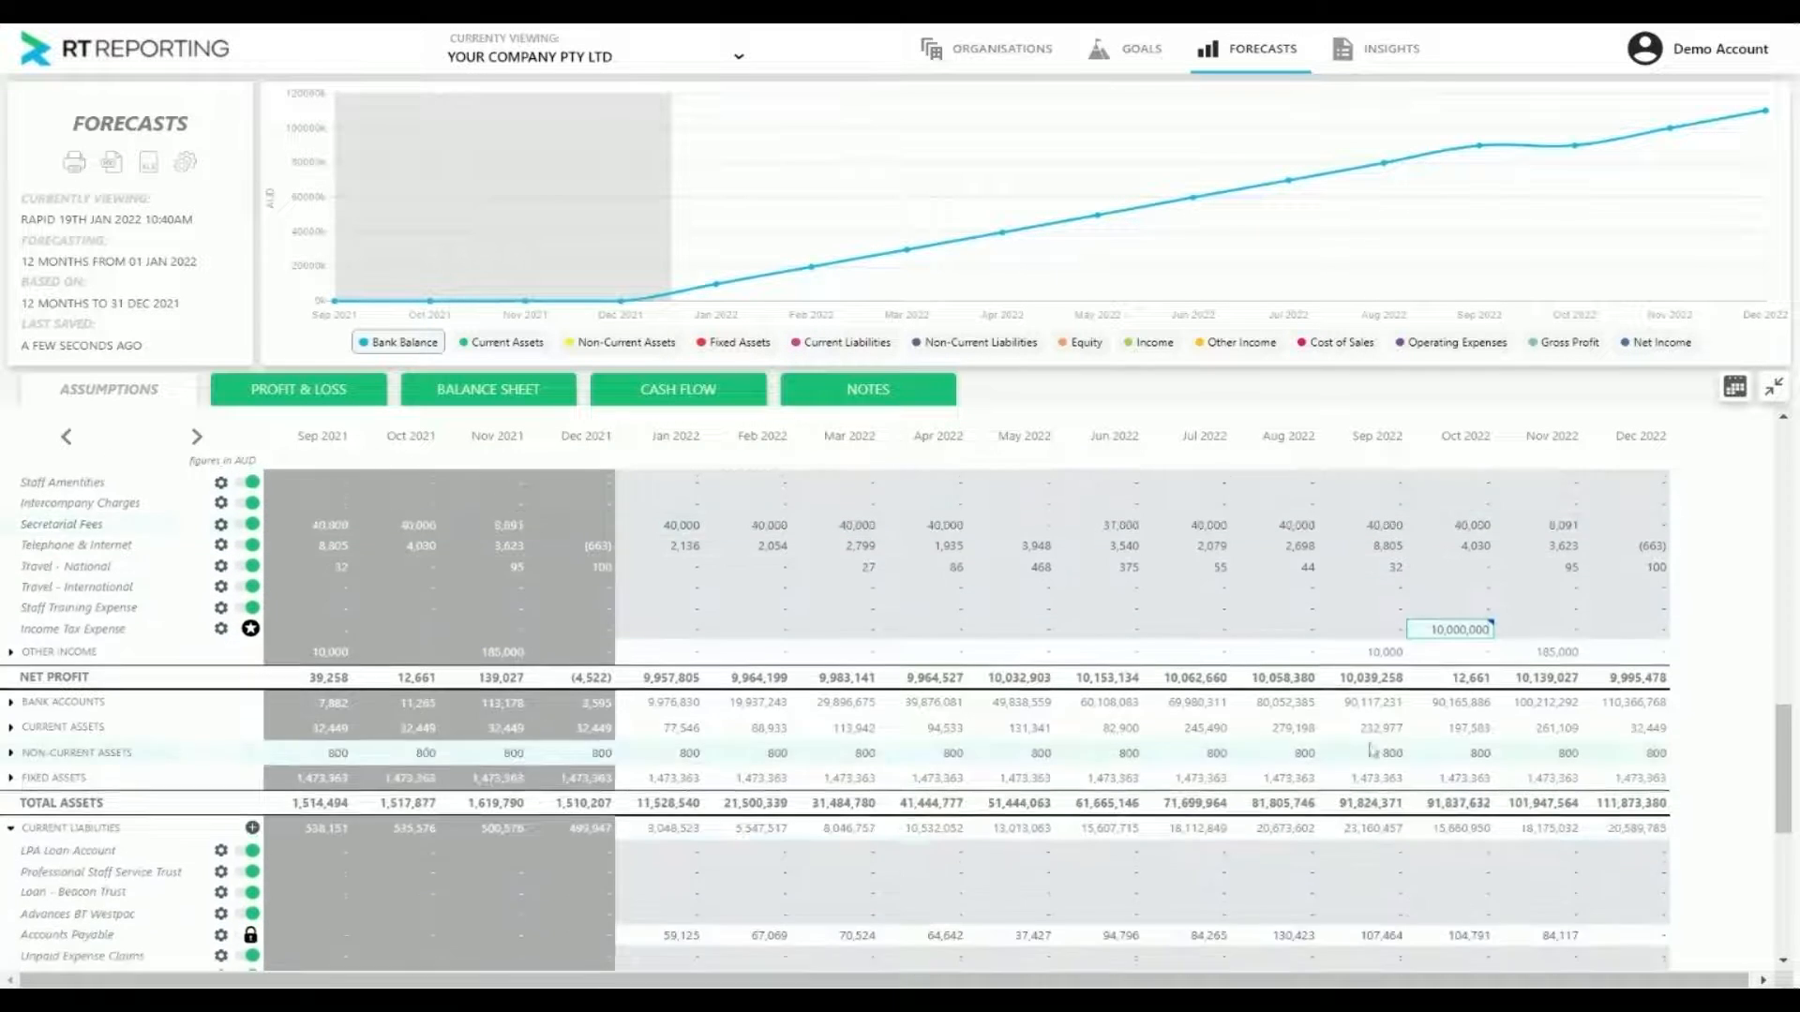
pyautogui.click(1738, 648)
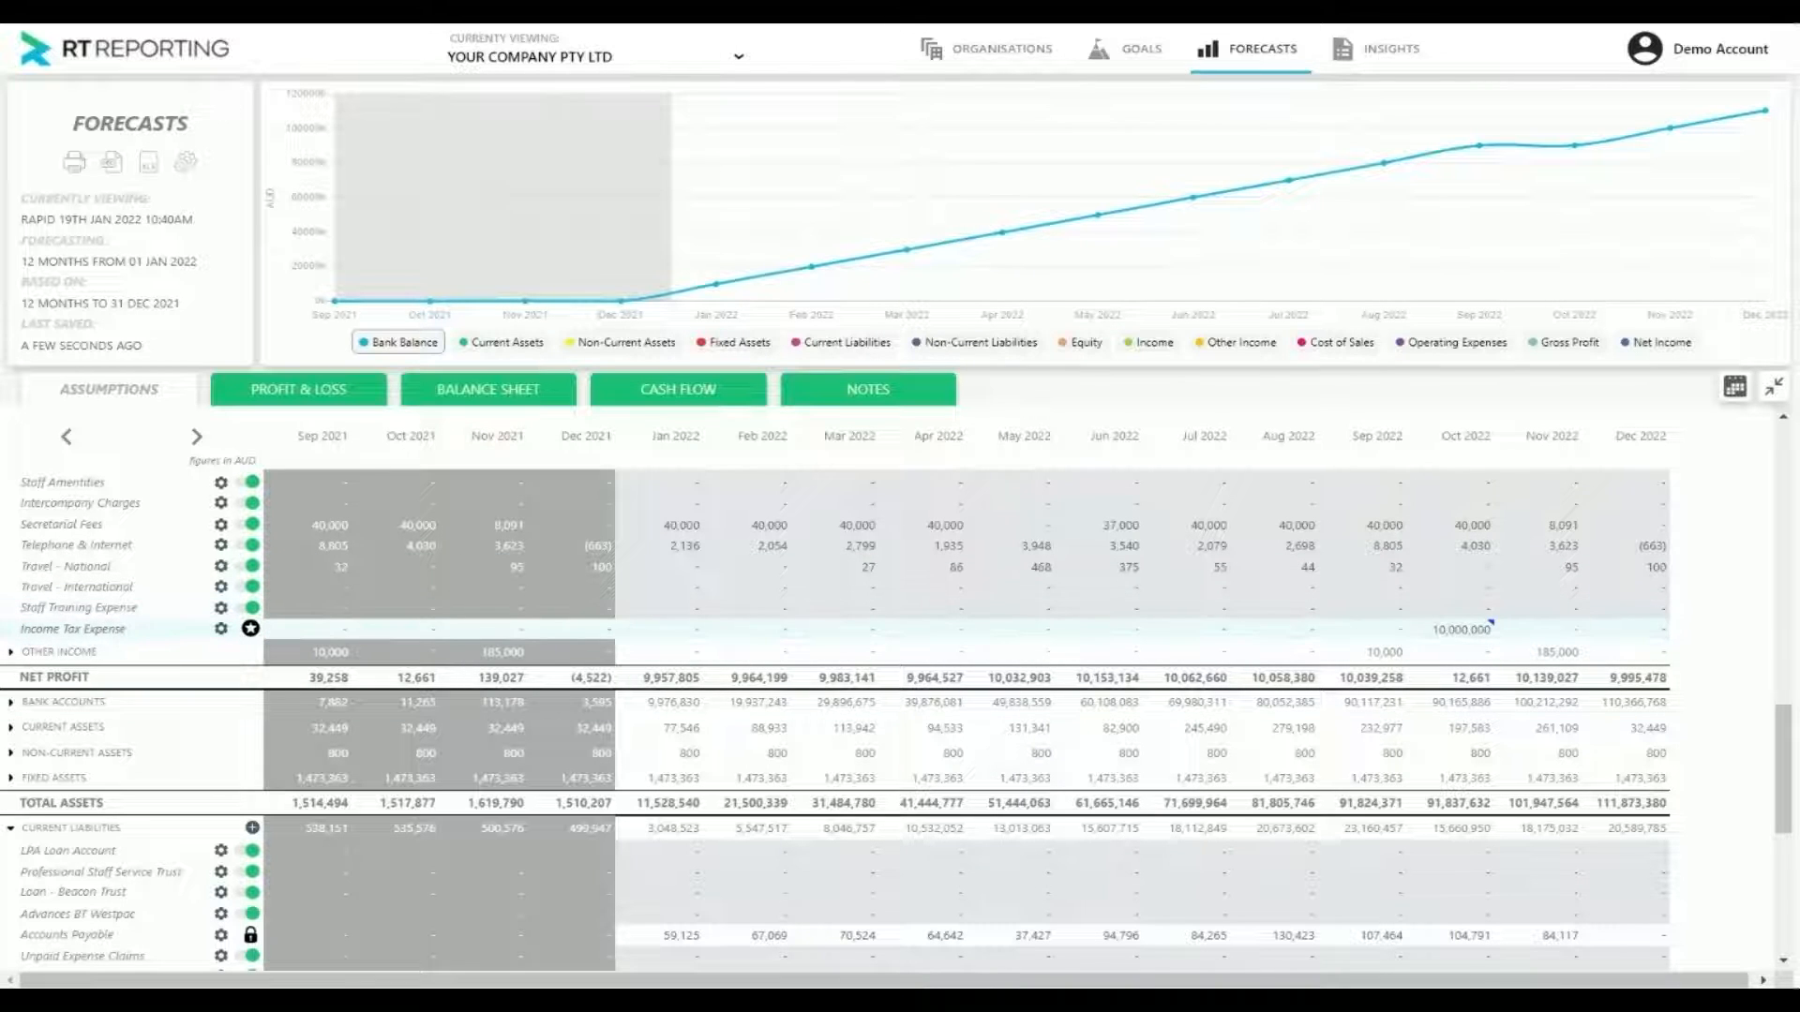
# Check the effect of the October 2022 tax expense on Income Tax Payable and the balance sheet totals
pyautogui.moveTo(1579, 151)
pyautogui.scroll(-5, 1500, 637)
pyautogui.scroll(-2, 204, 694)
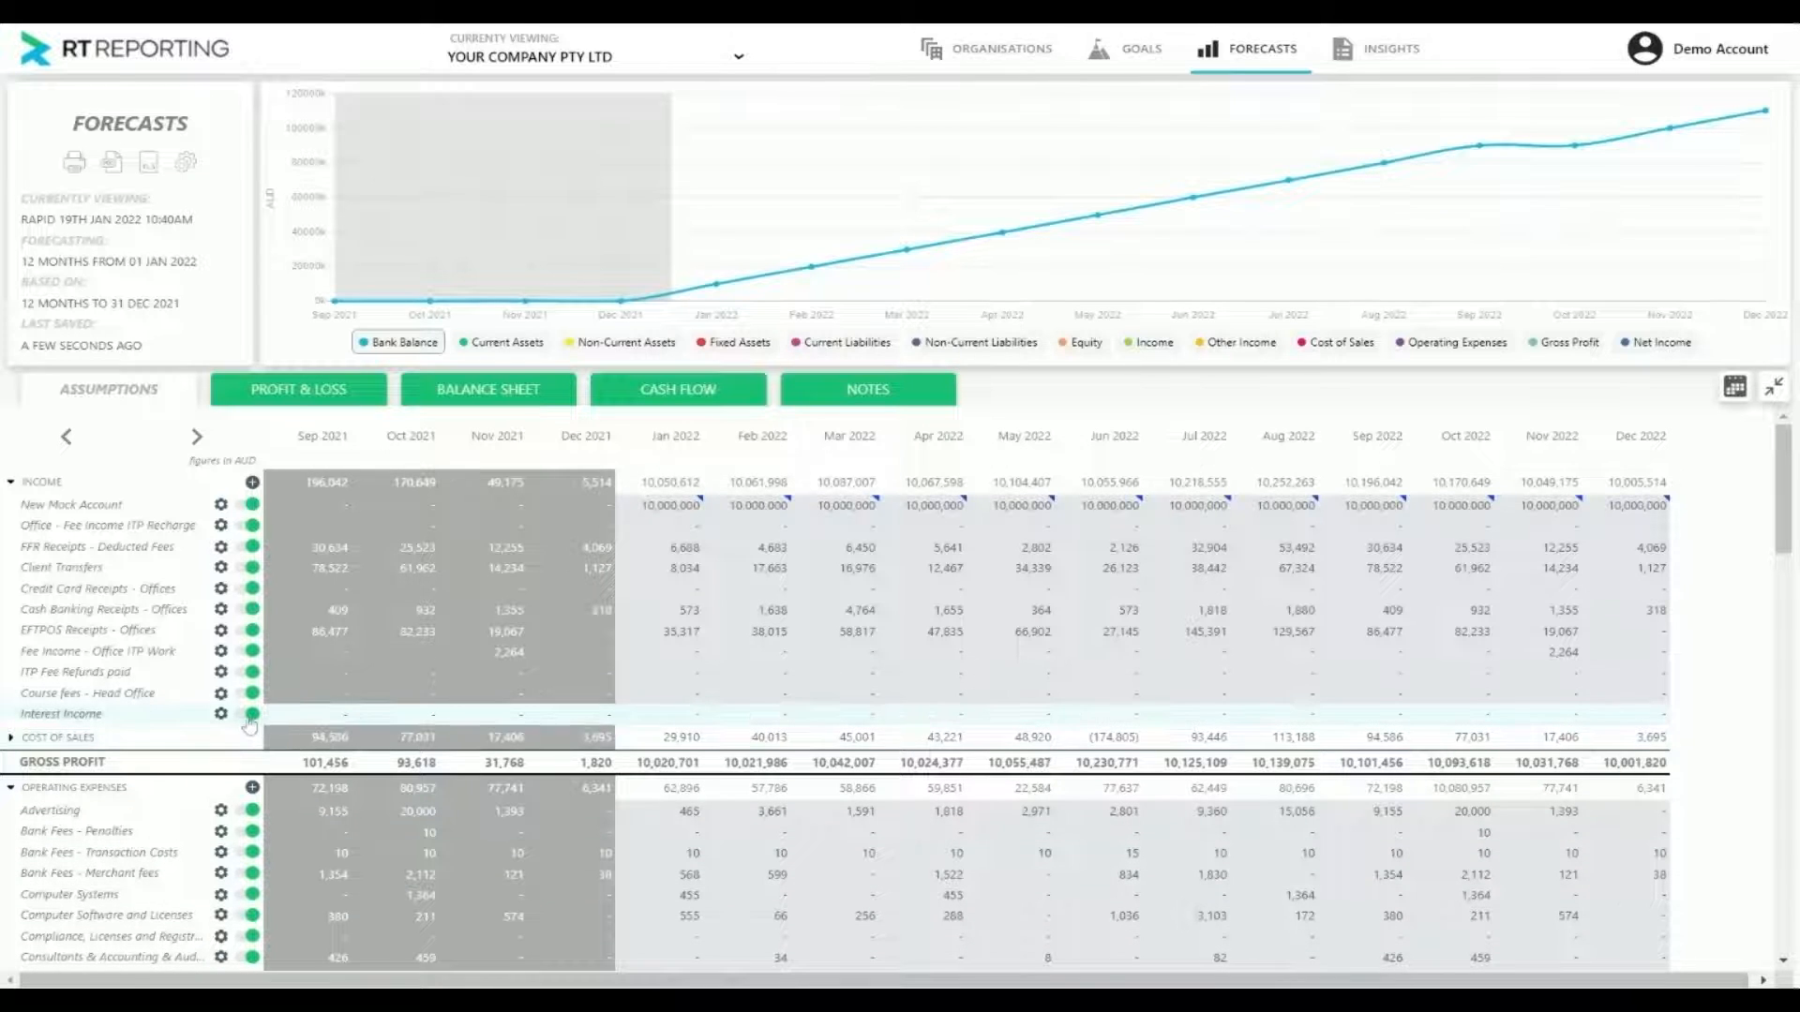
pyautogui.scroll(-10, 272, 757)
pyautogui.scroll(-15, 279, 772)
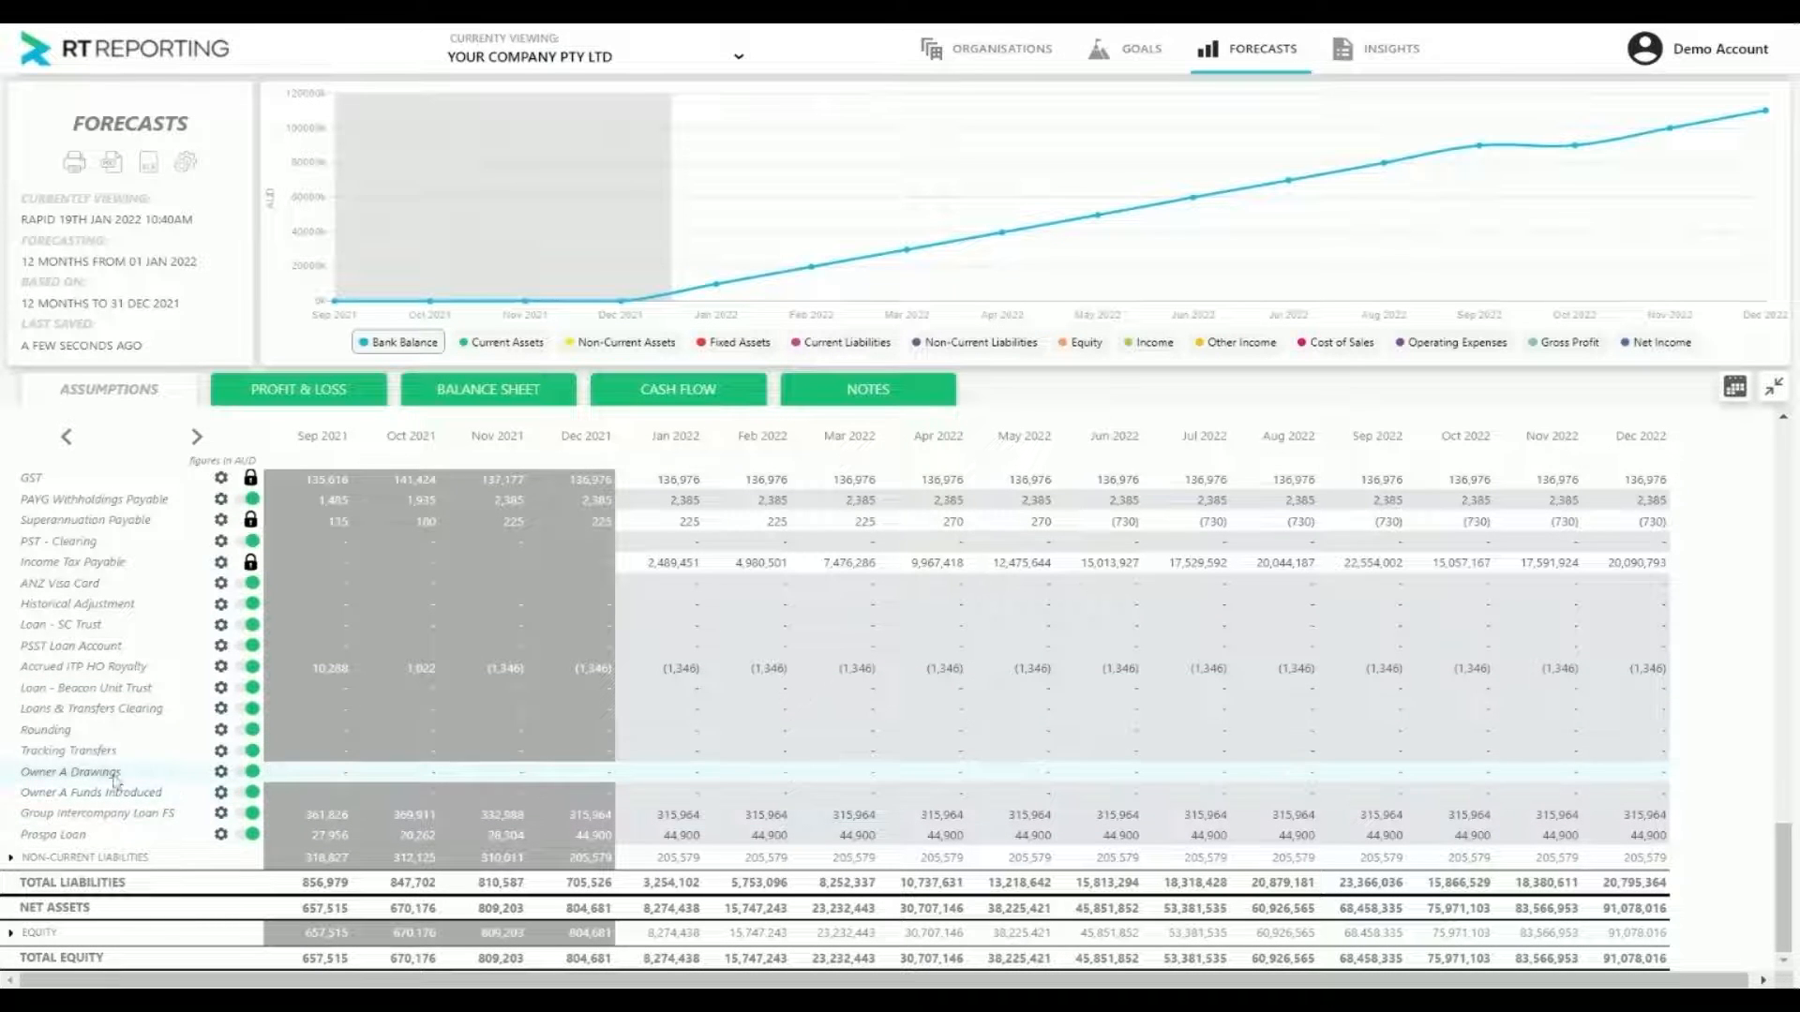
# Expand the Current Assets group, add a mock account to it, and rename the account "New Asset"
pyautogui.scroll(5, 187, 745)
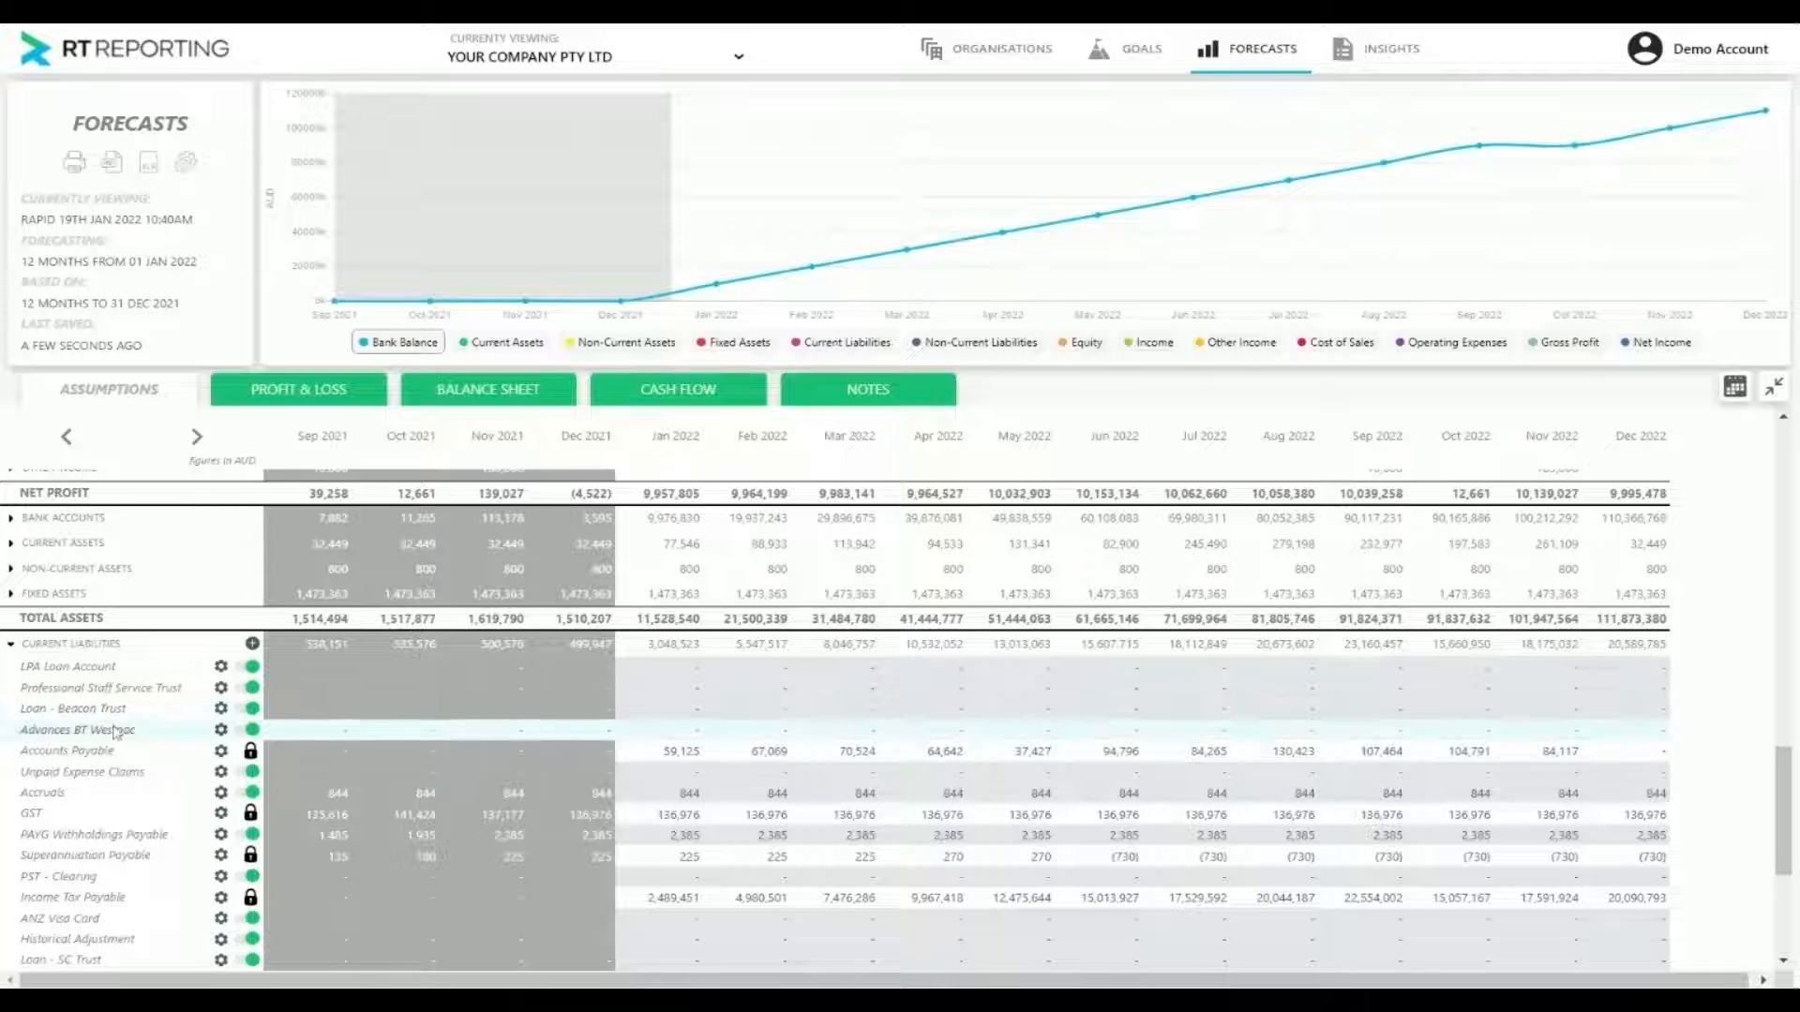
pyautogui.scroll(1, 169, 693)
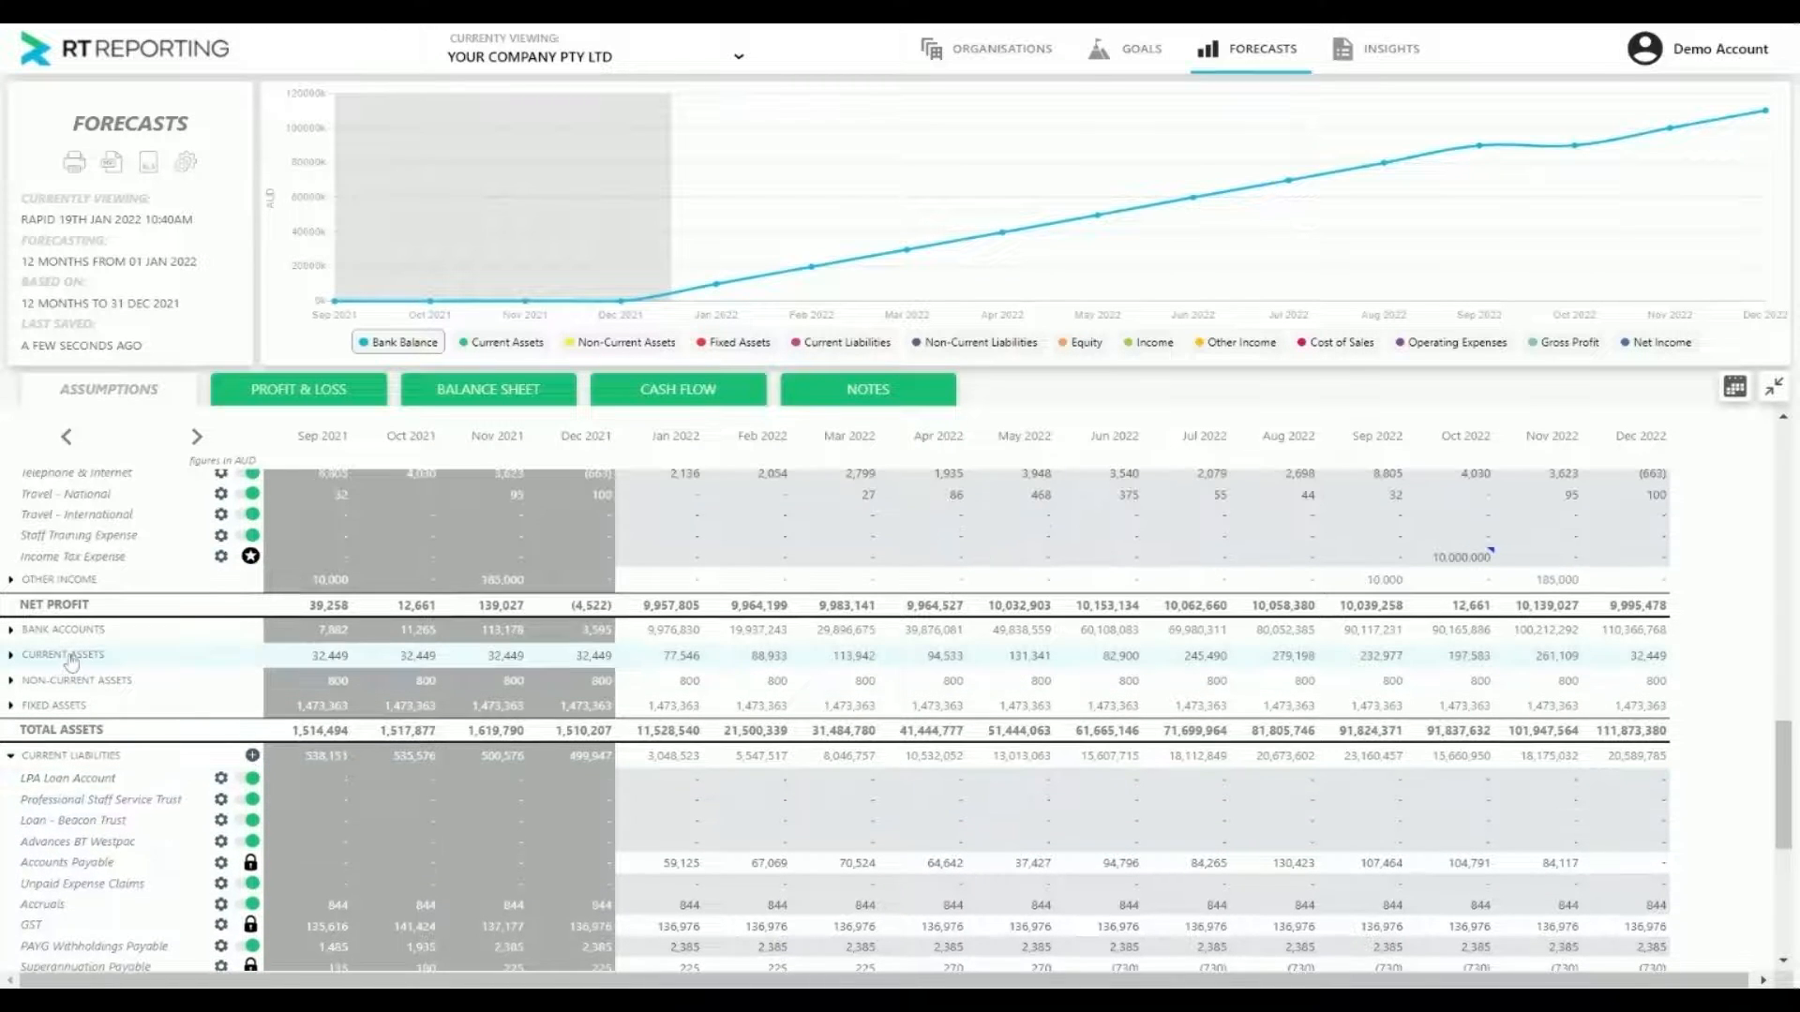
pyautogui.click(64, 656)
pyautogui.click(252, 656)
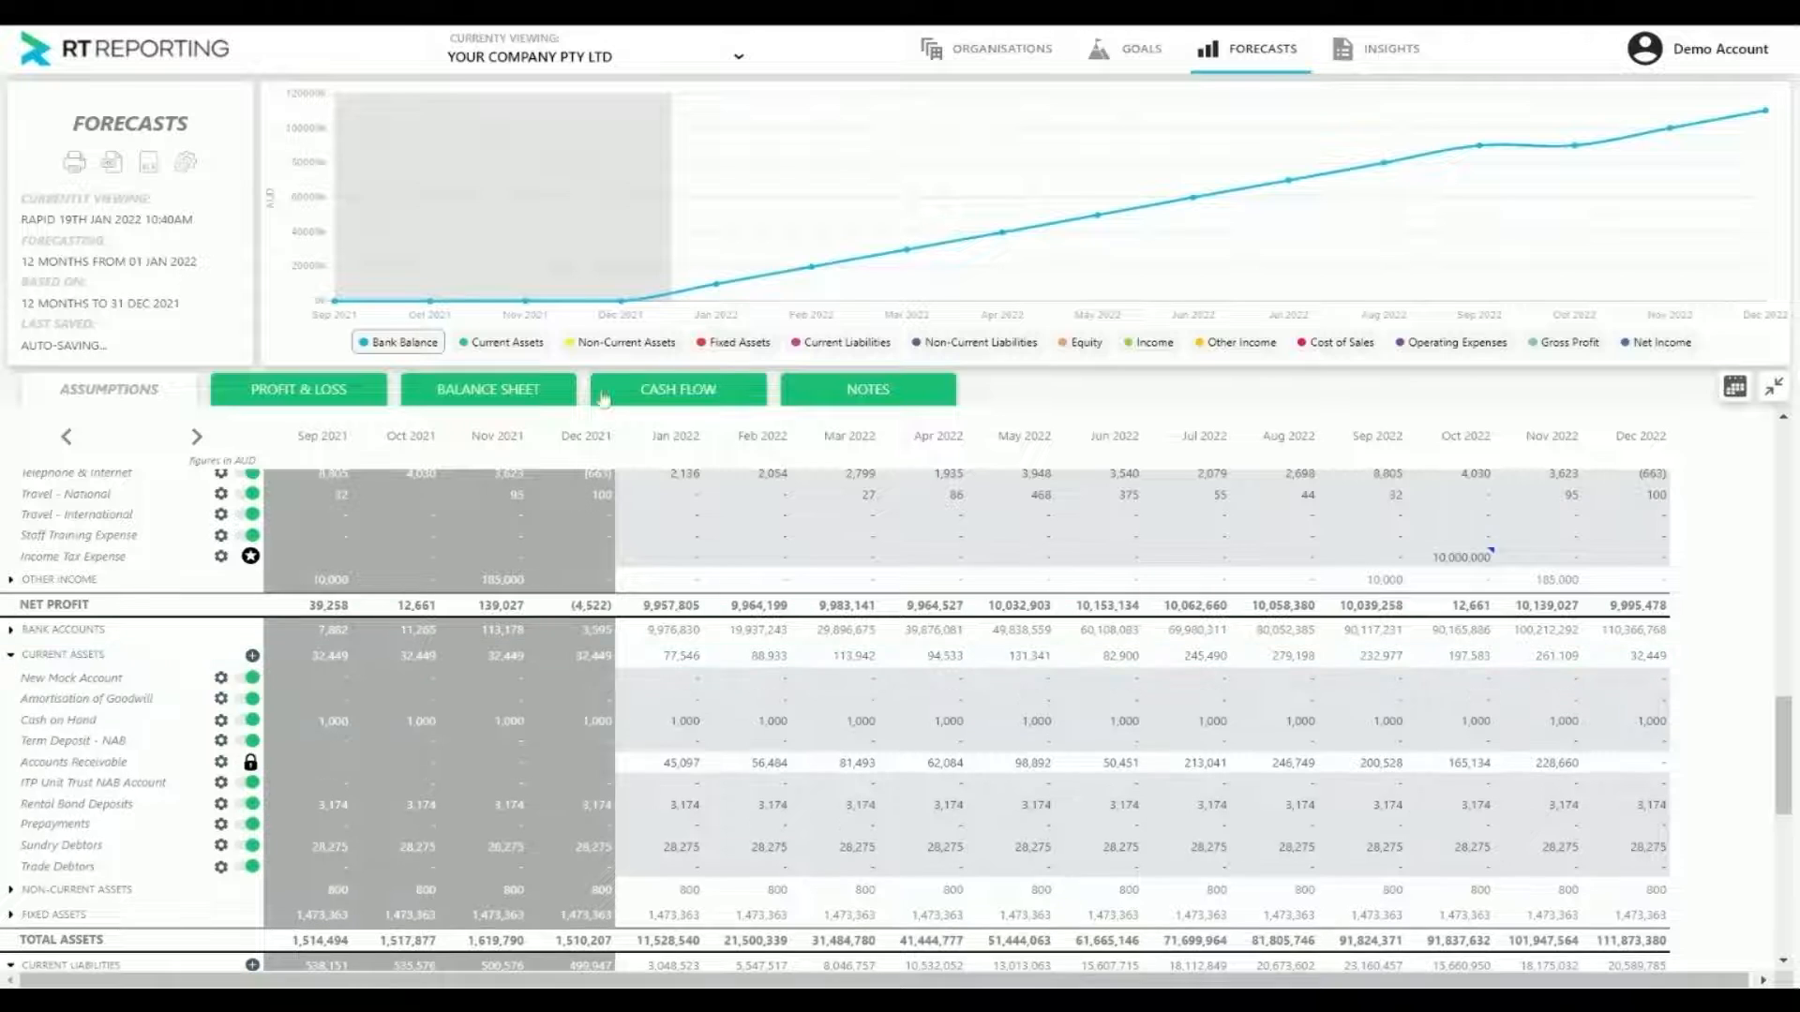
pyautogui.click(221, 677)
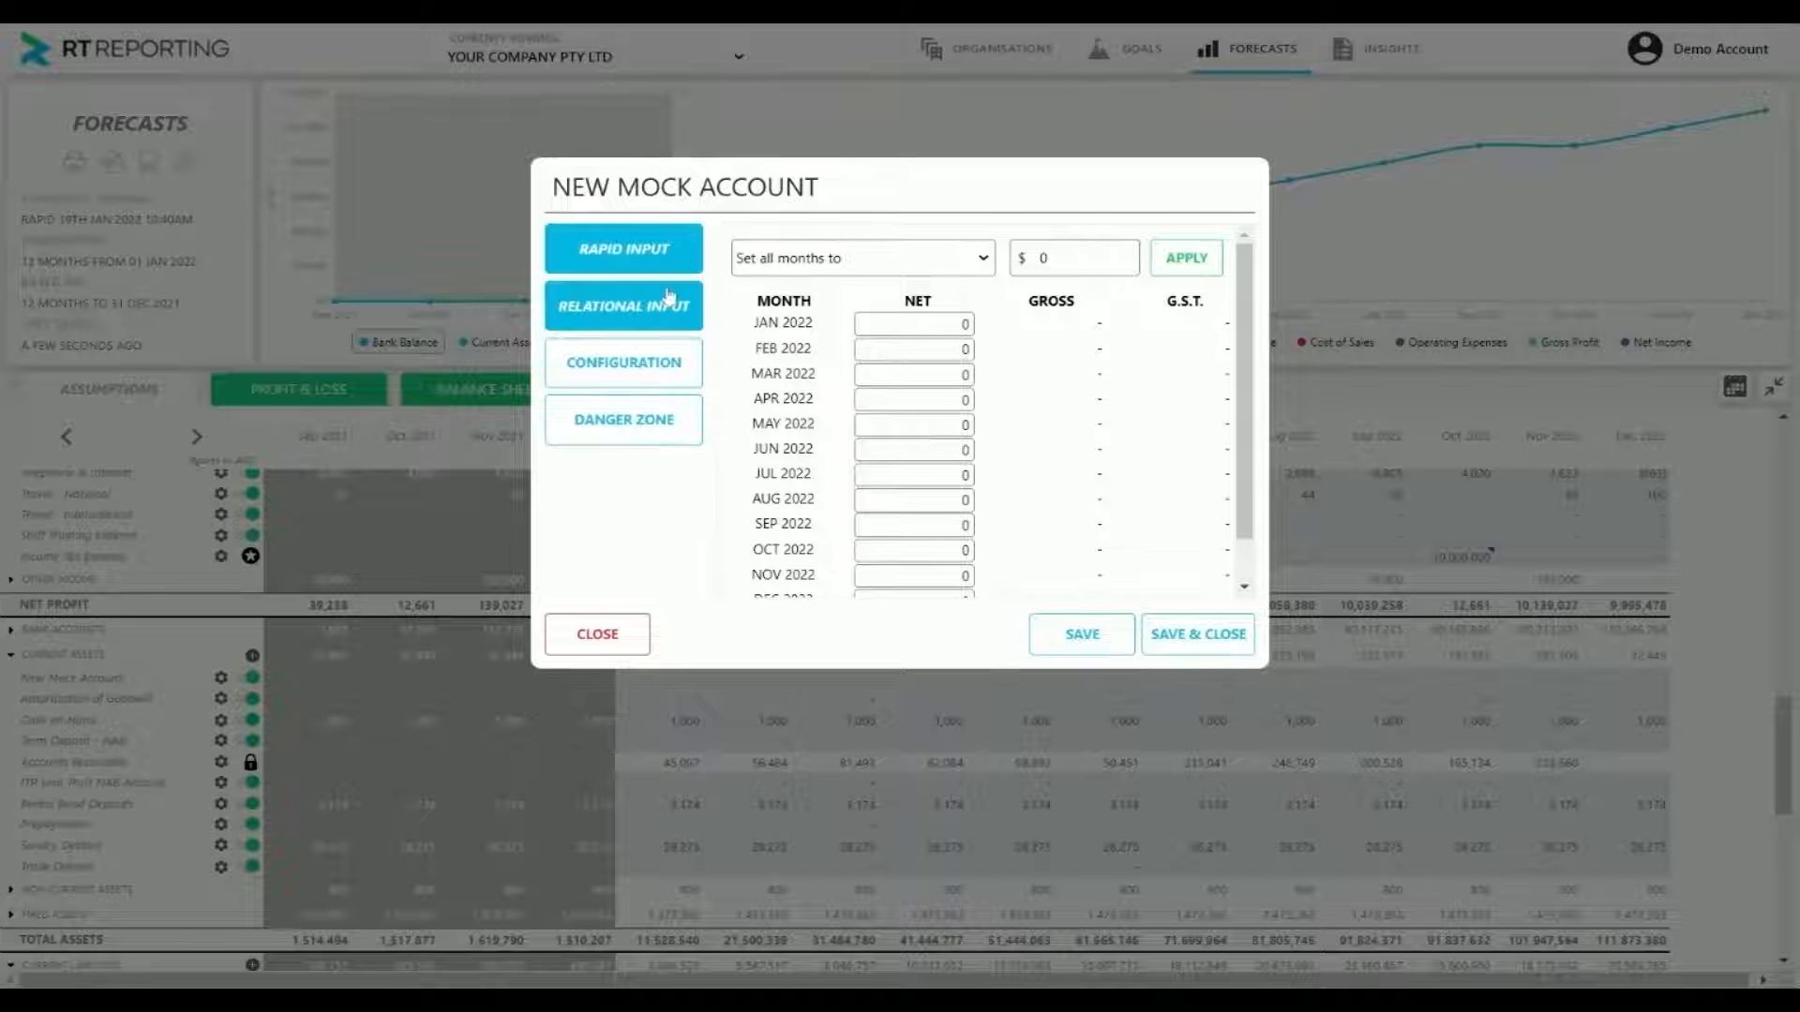
pyautogui.click(693, 374)
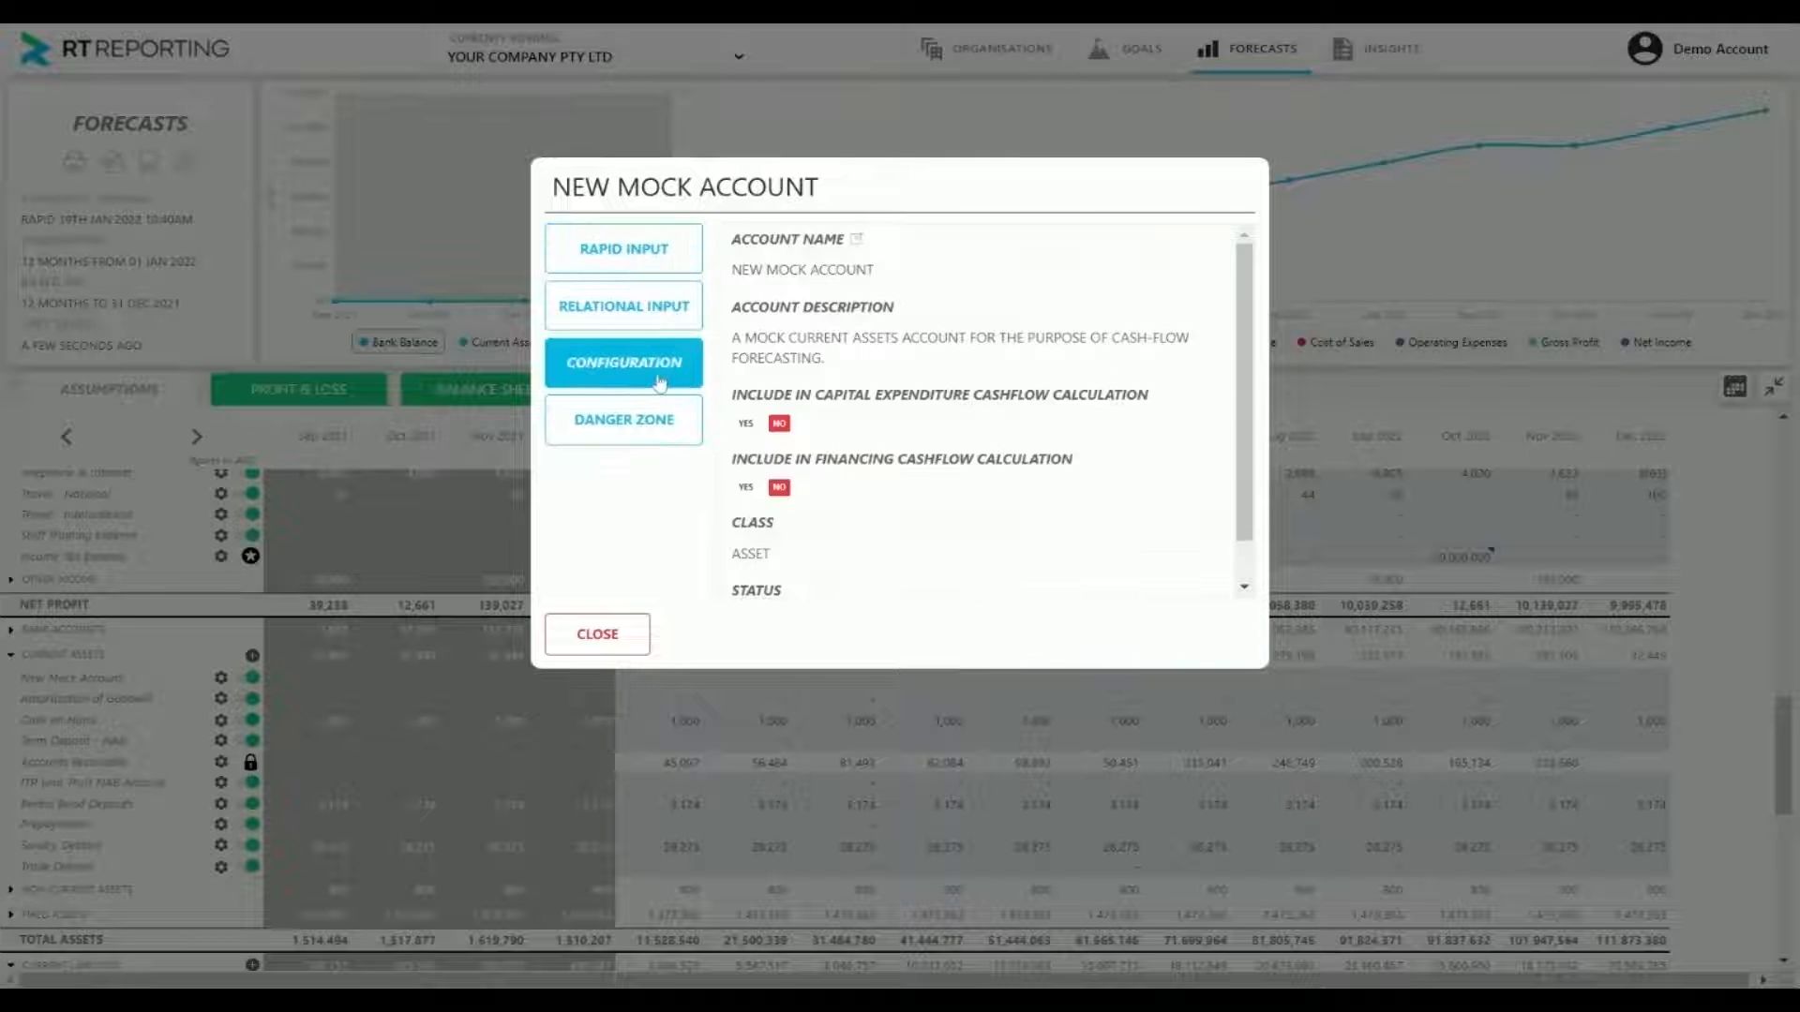
pyautogui.click(857, 239)
pyautogui.write('New')
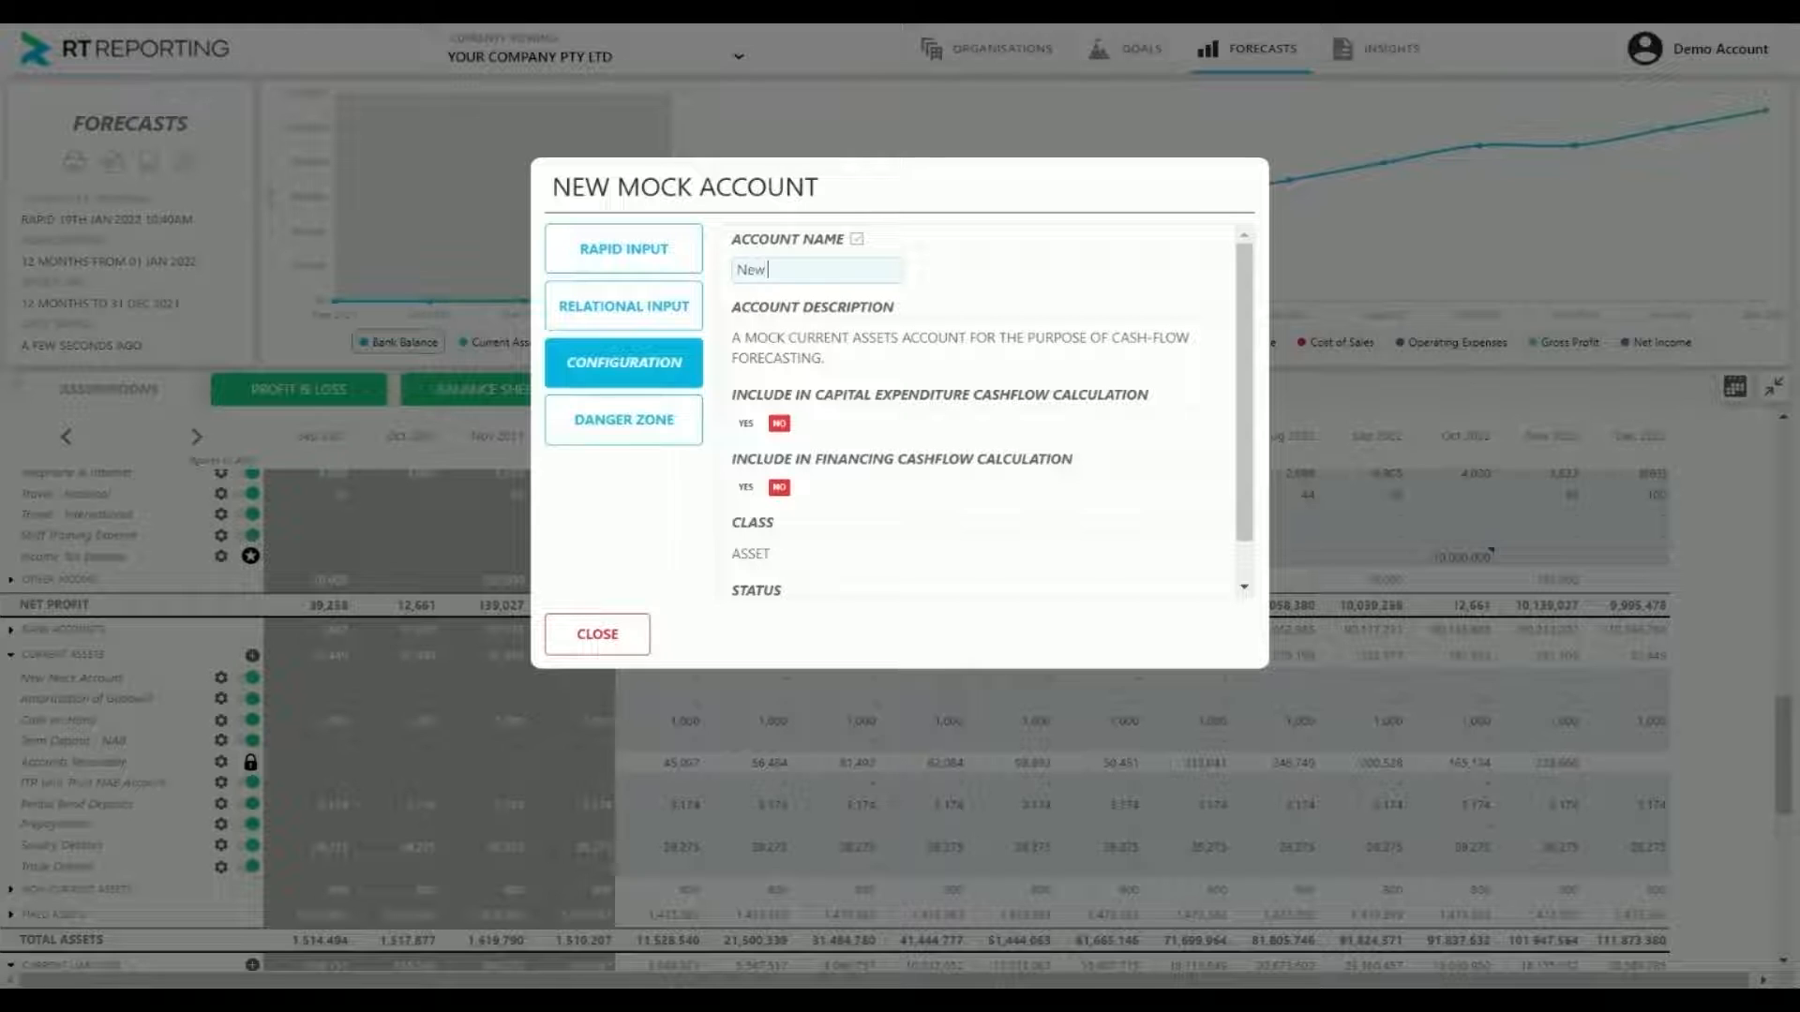
pyautogui.write(' Asset')
pyautogui.press('Return')
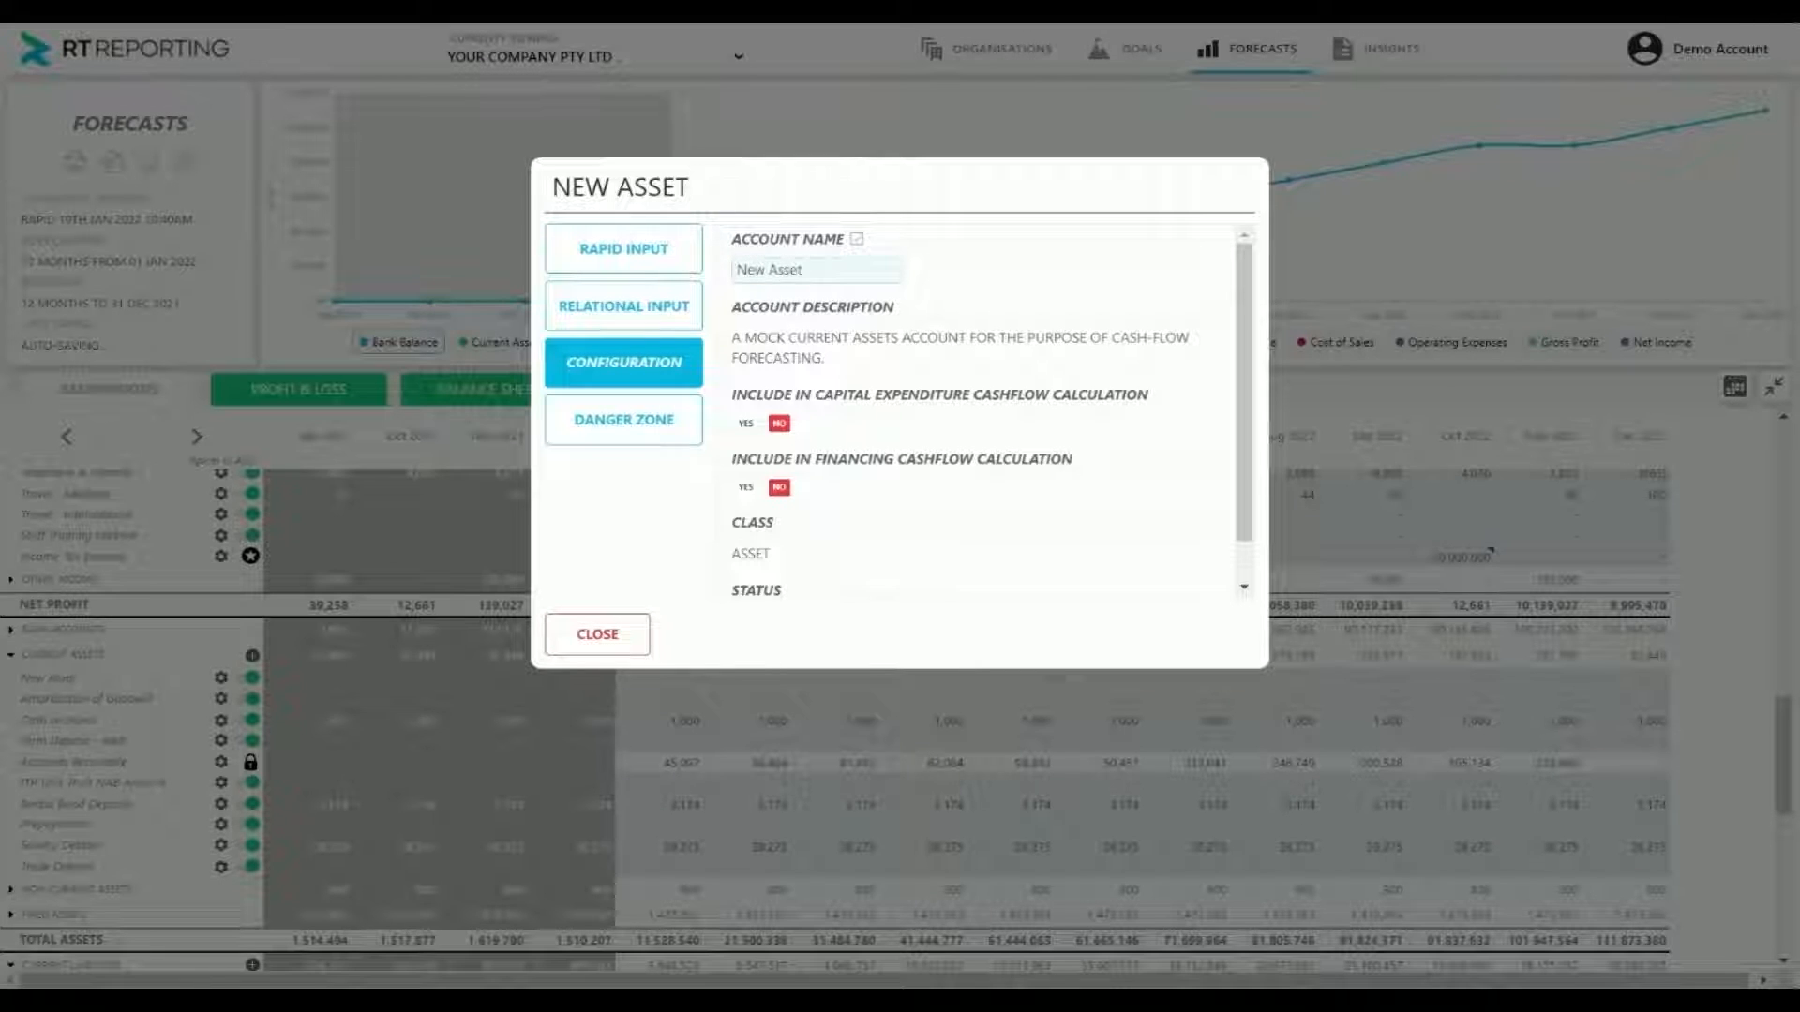
# Set all forecast months of the New Asset account to 100,000 and save it
pyautogui.click(607, 249)
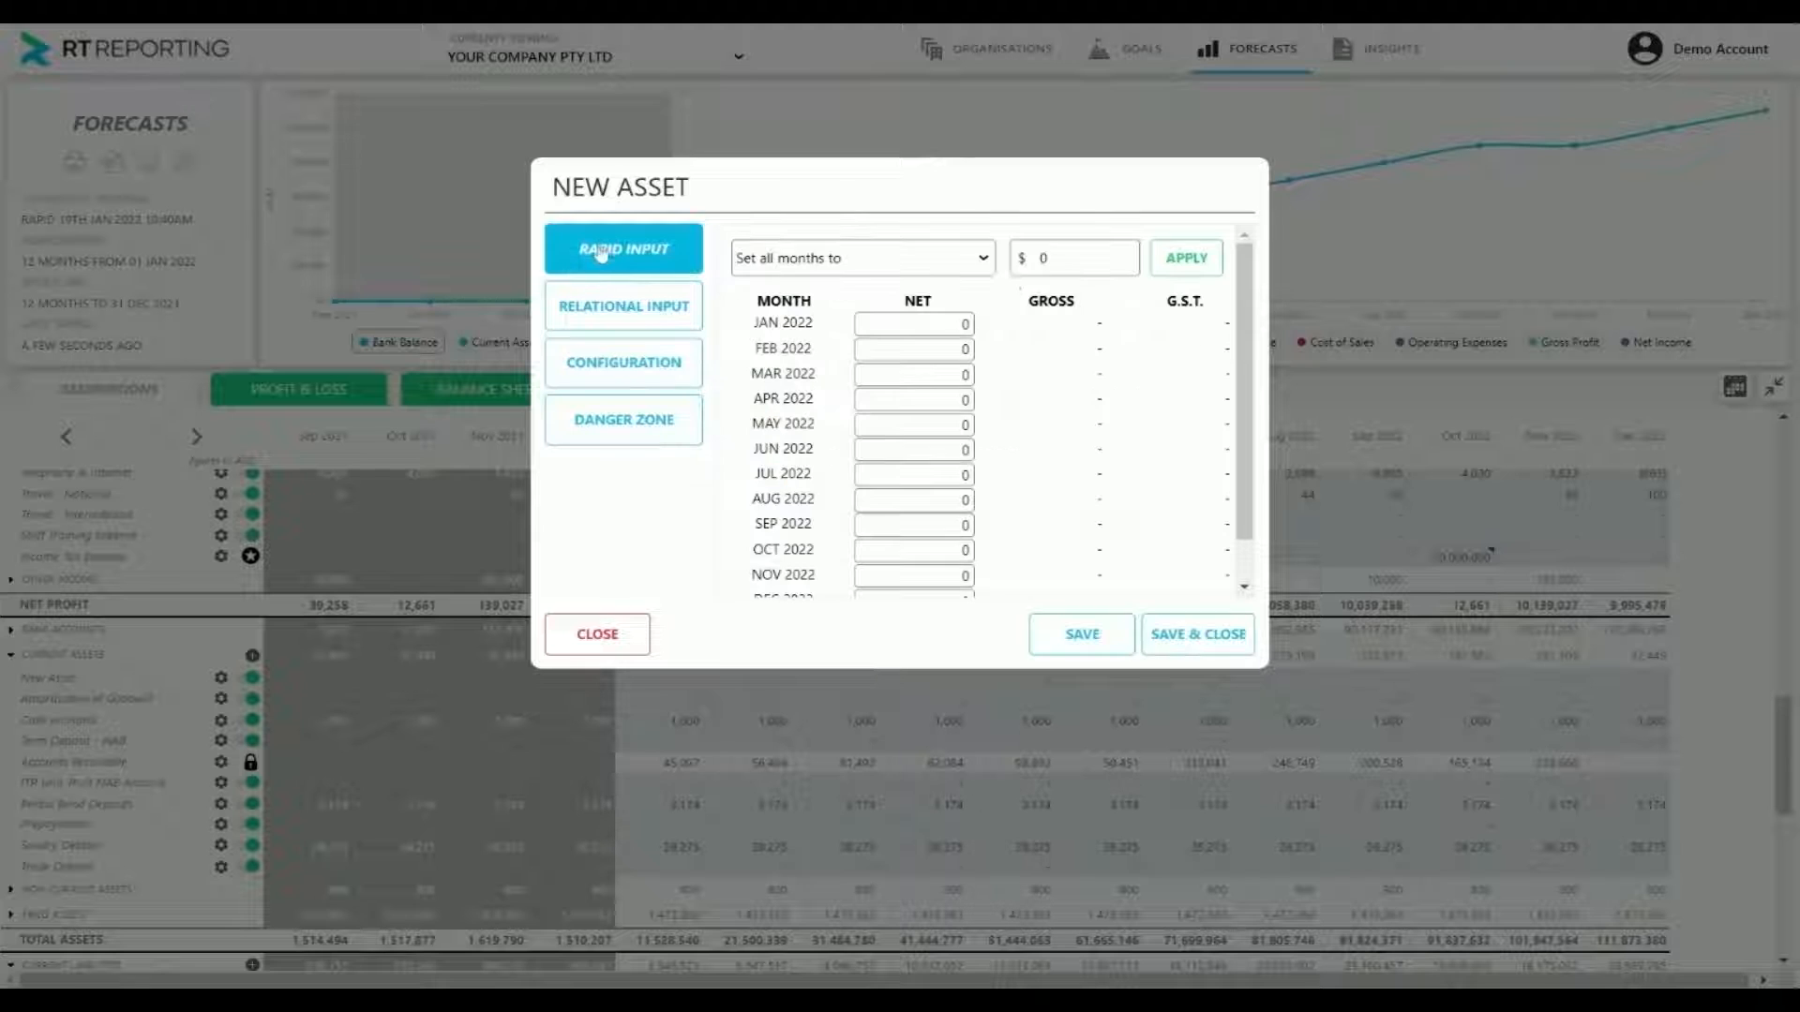
pyautogui.write('100000')
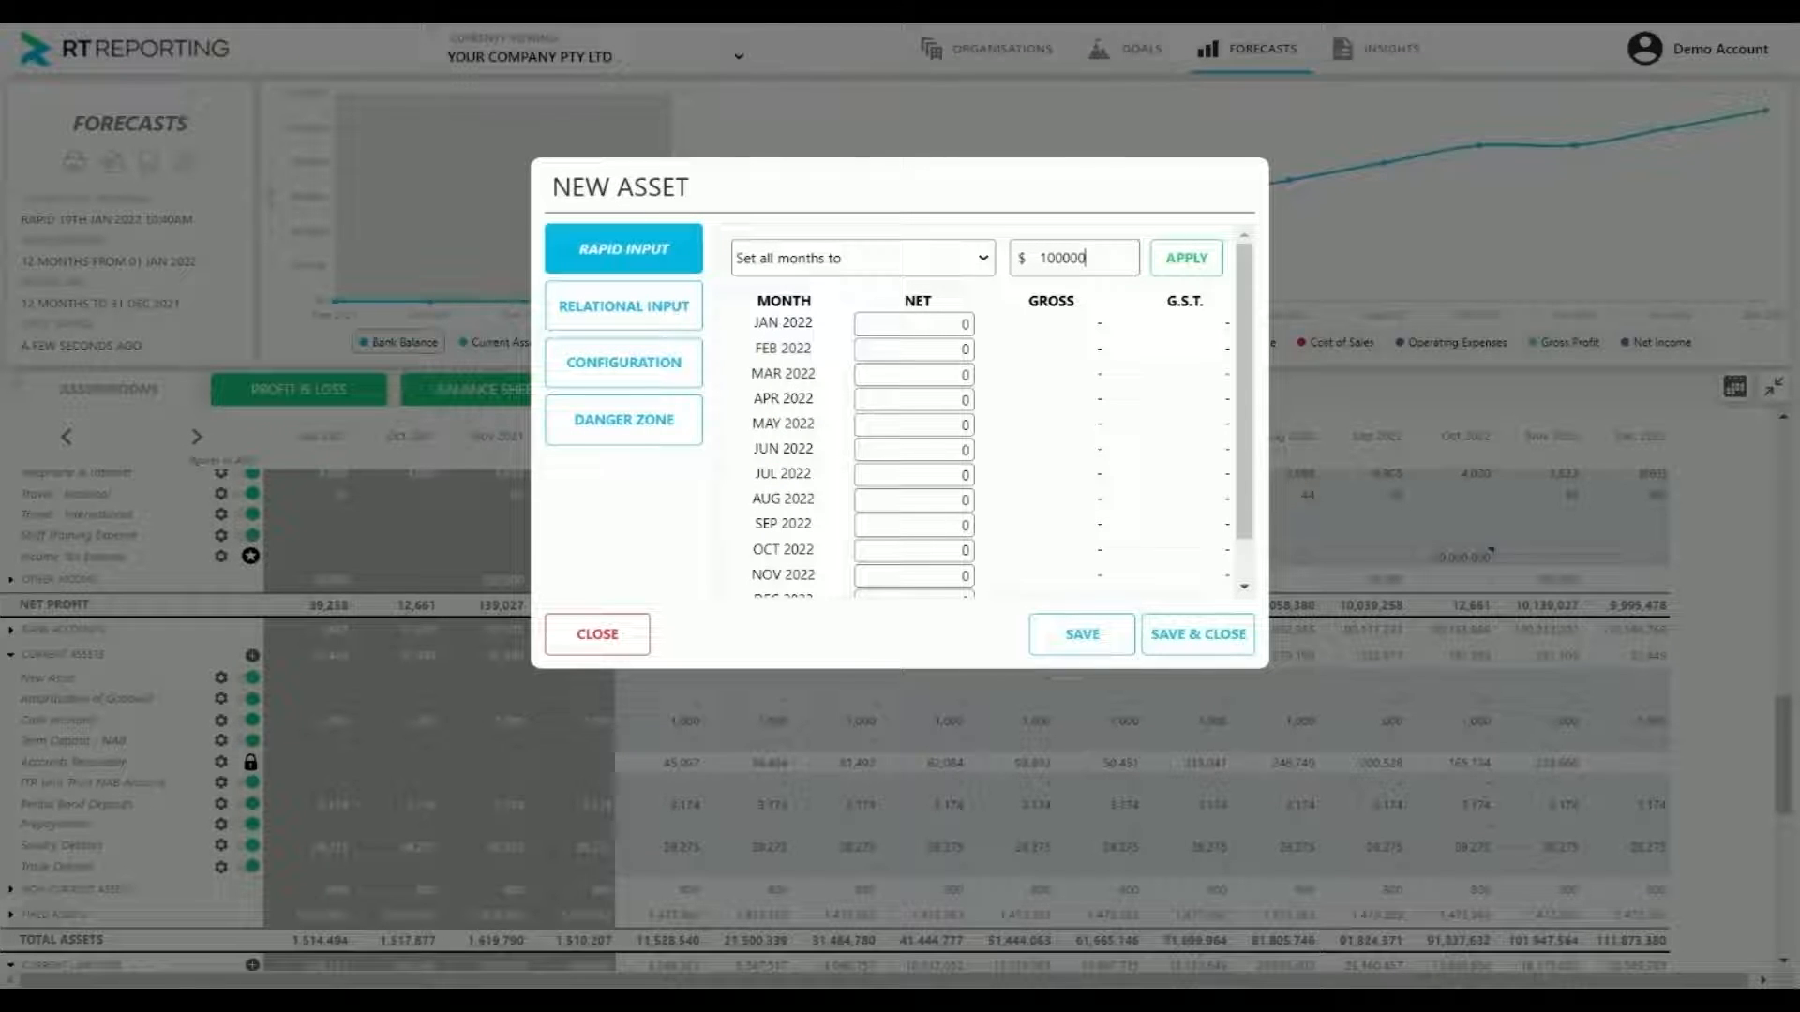
pyautogui.click(1207, 263)
pyautogui.click(1198, 635)
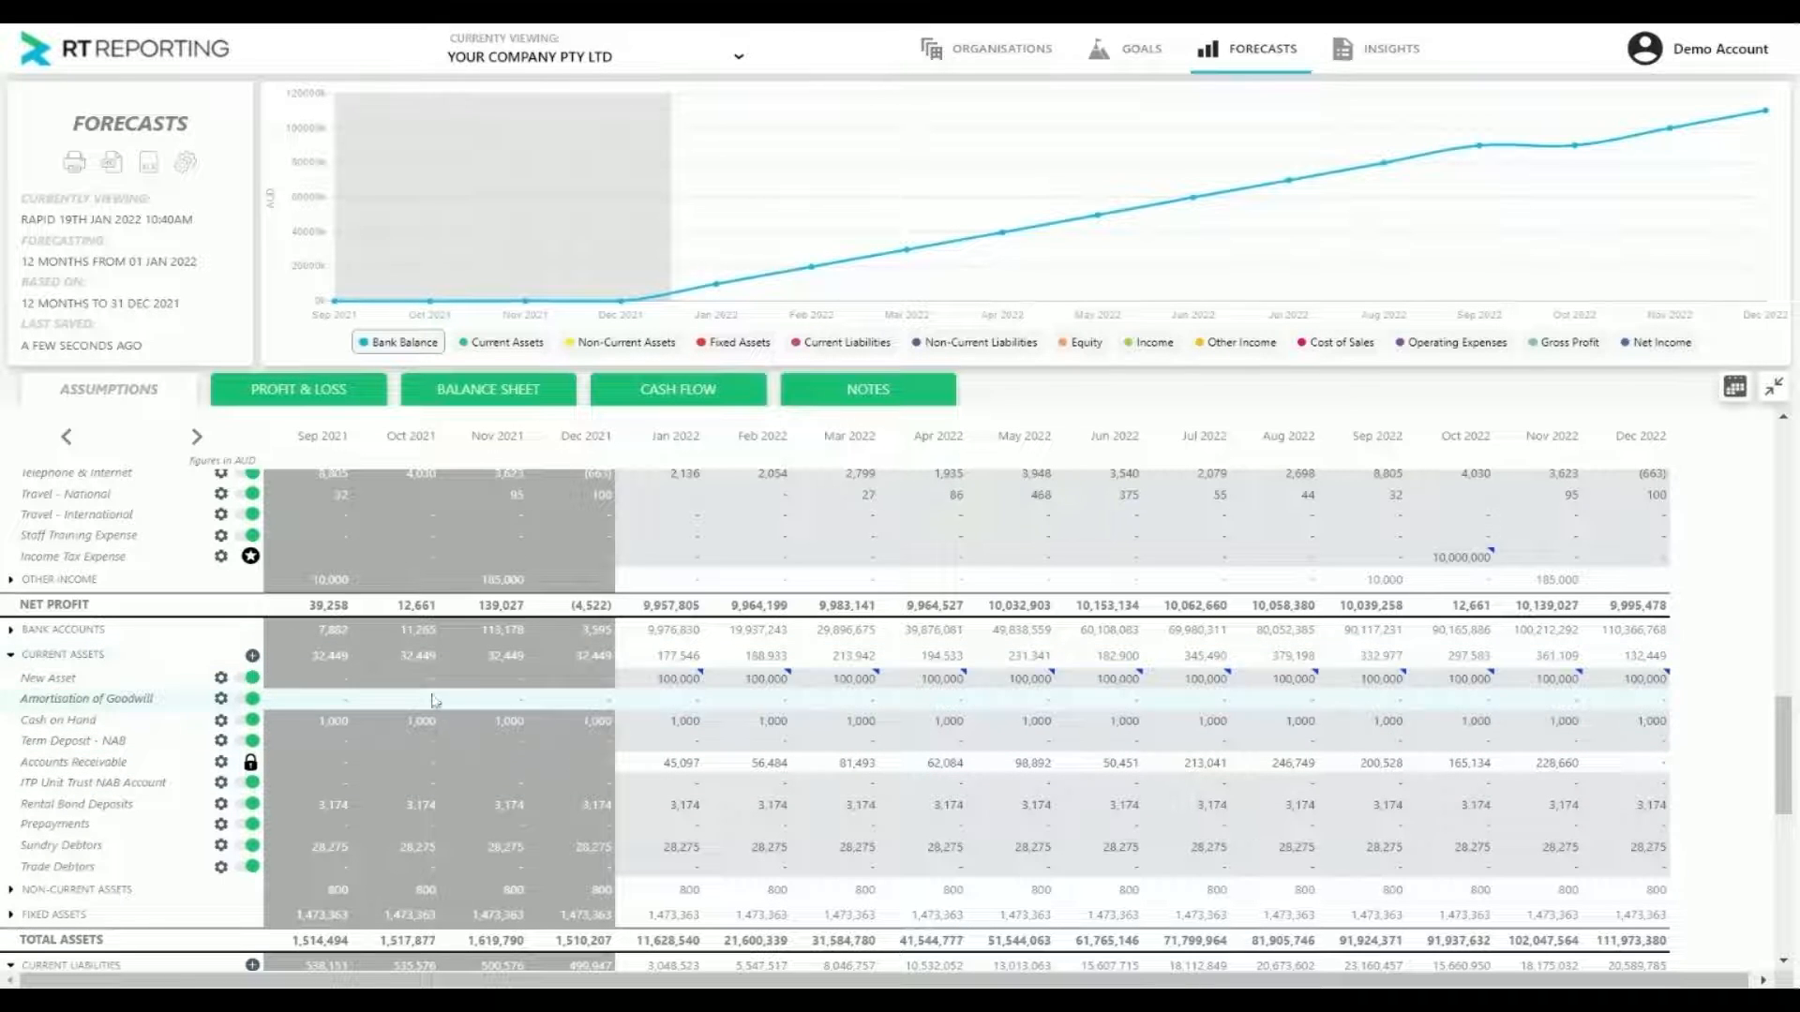
# Add another mock account to Current Assets and rename it "New Asset (Accumulated Depreciation)"
pyautogui.click(252, 655)
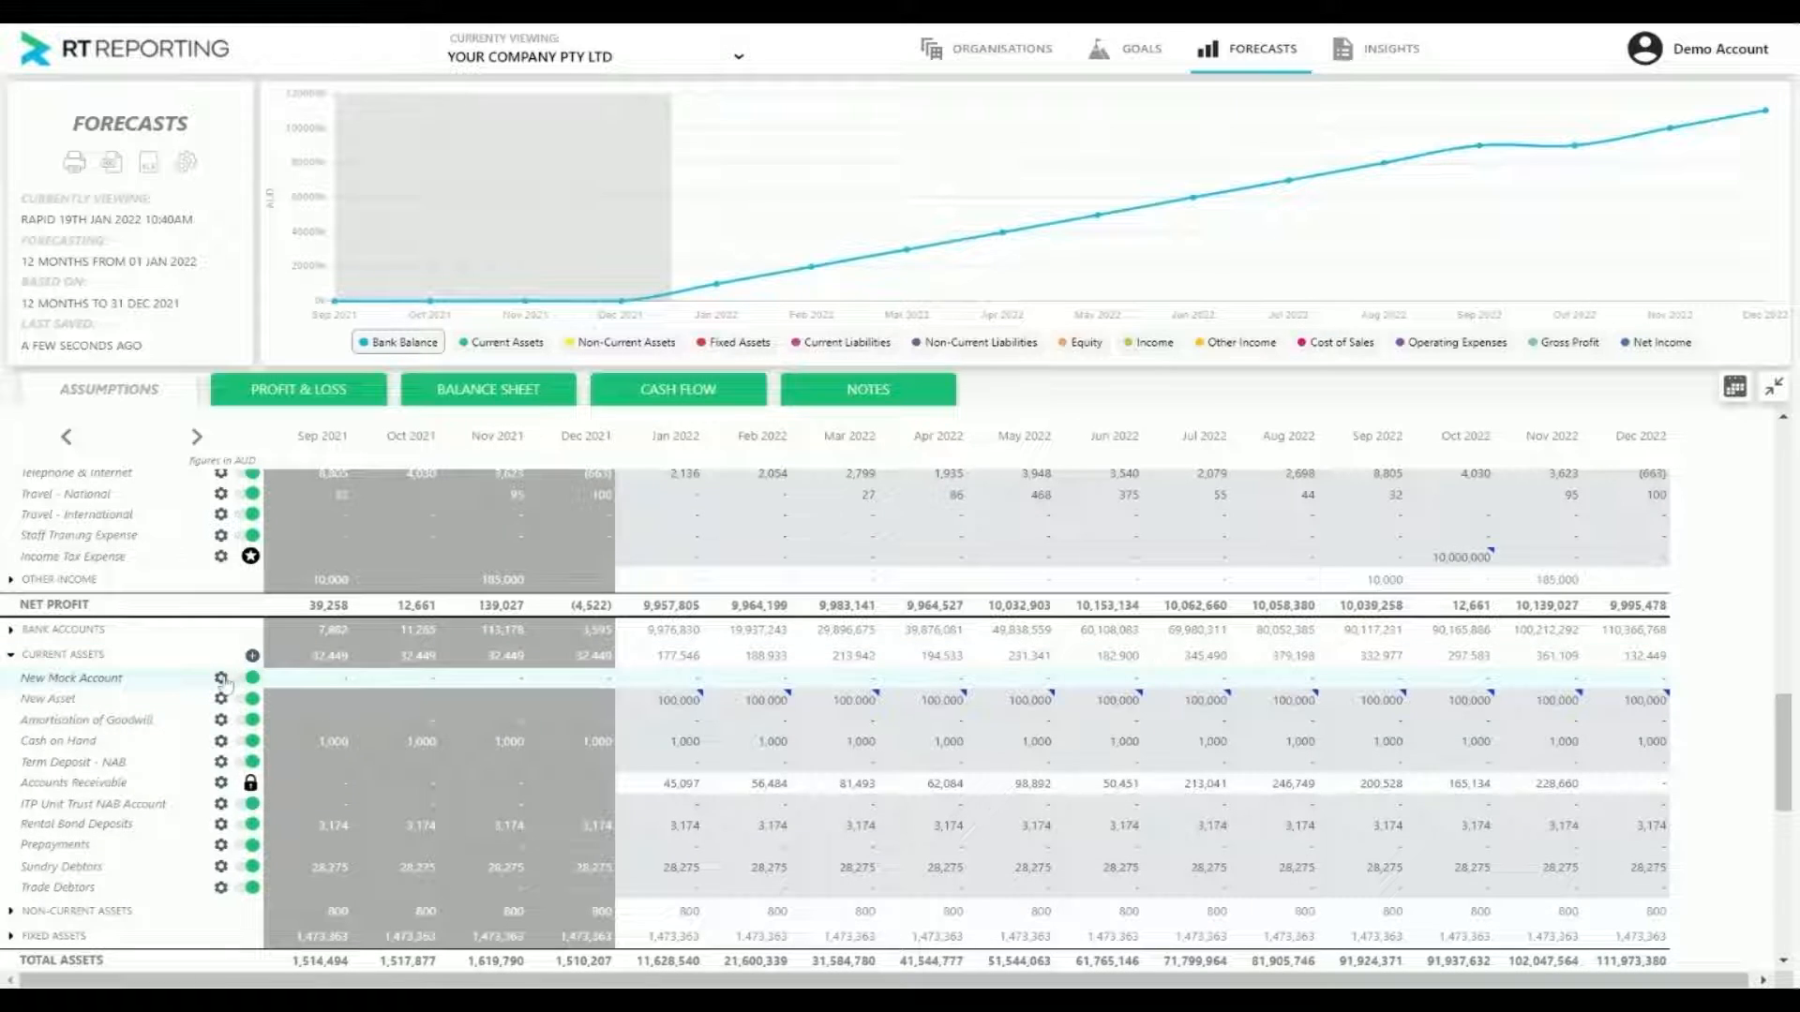
pyautogui.click(221, 677)
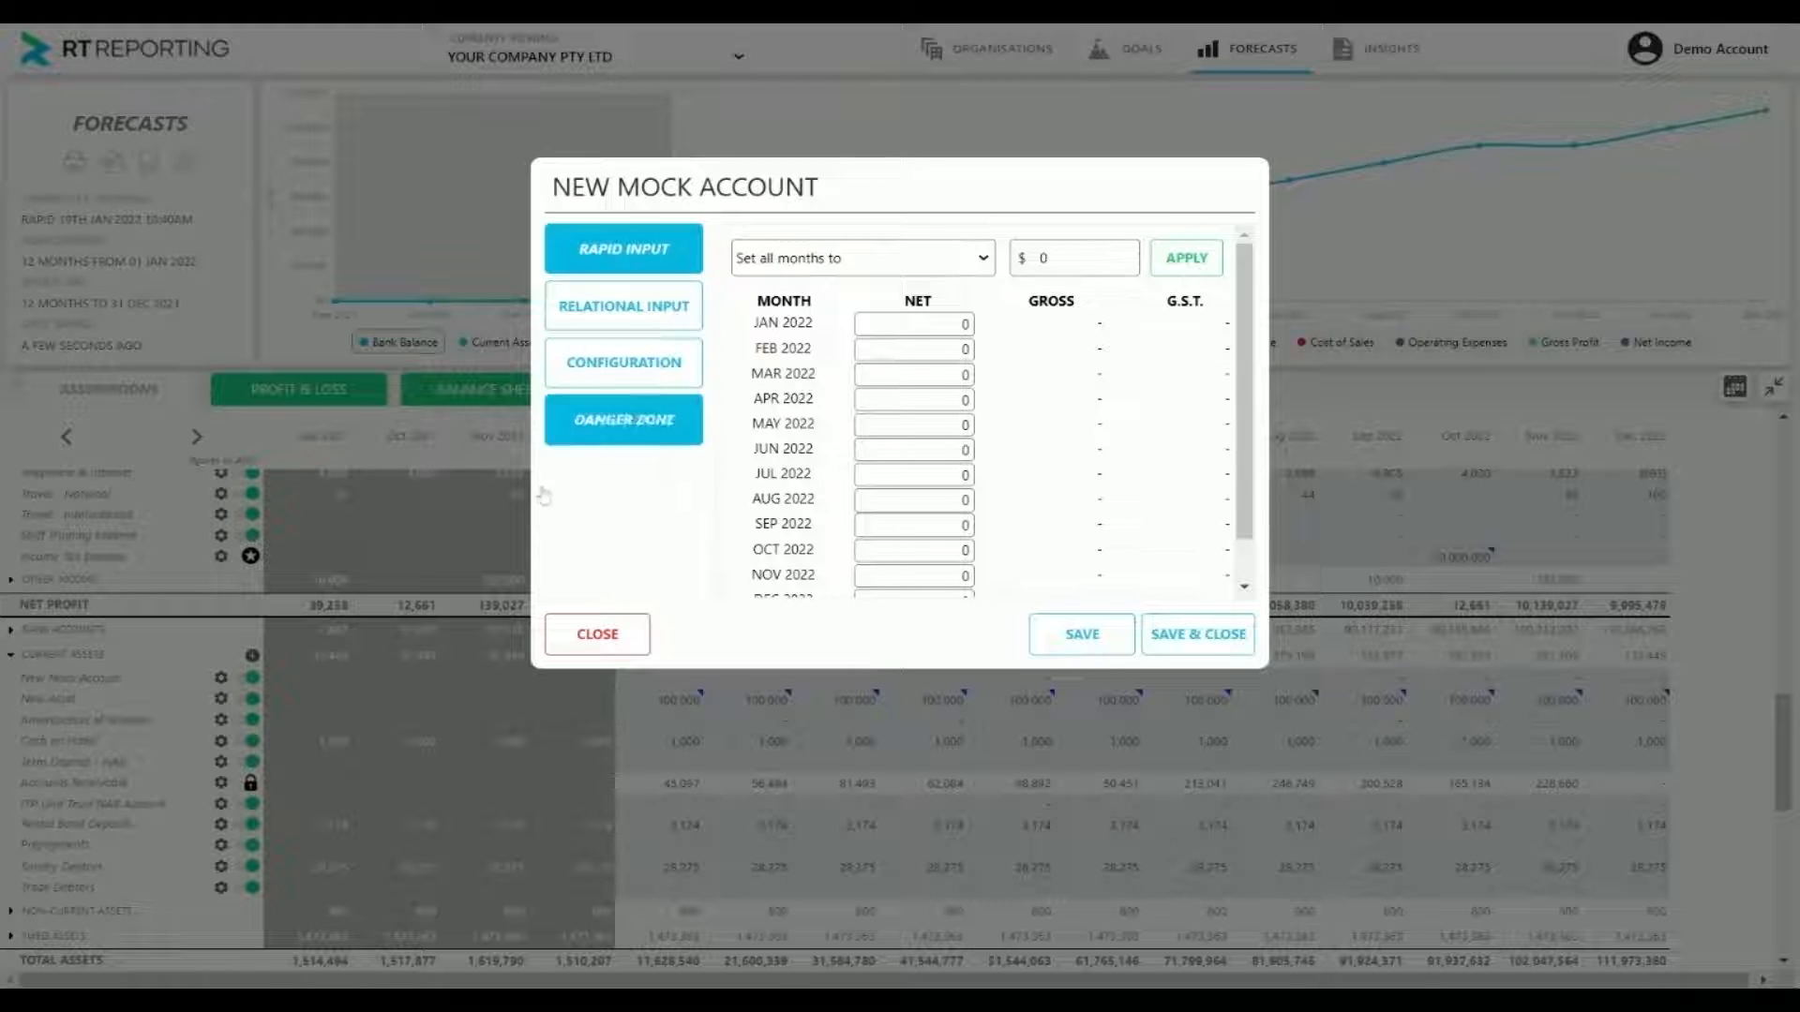
pyautogui.click(624, 362)
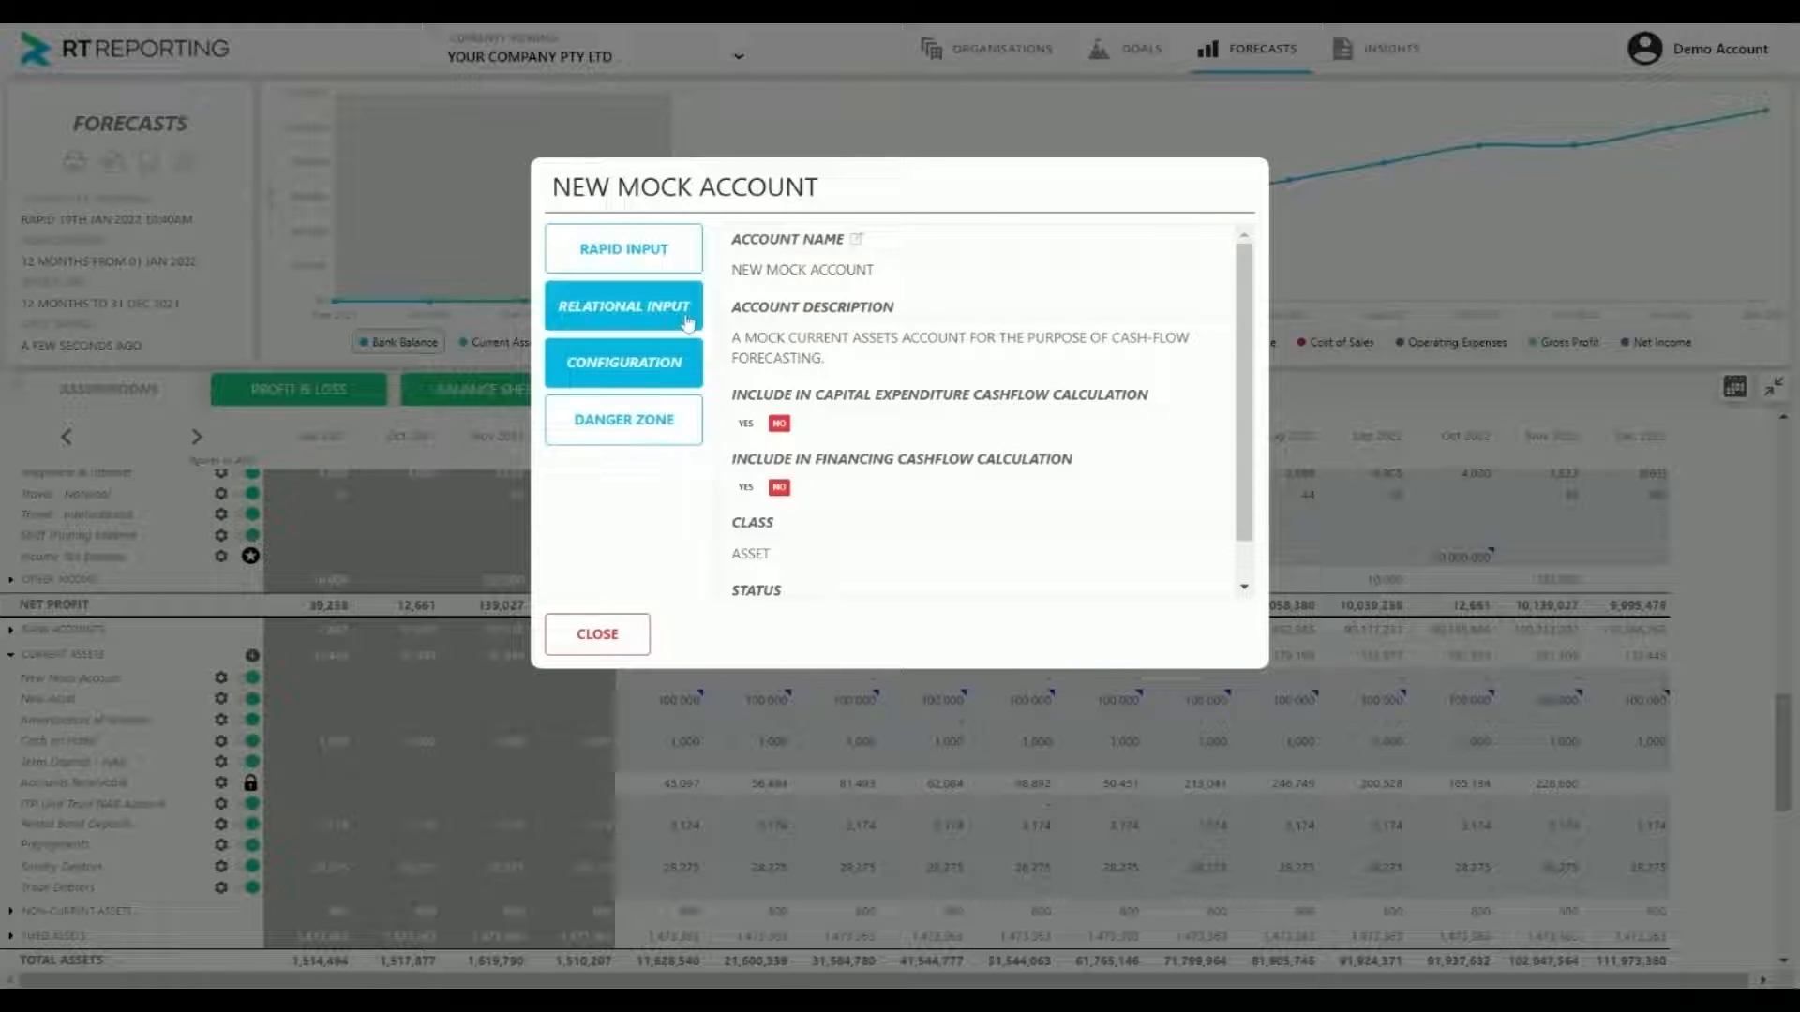
pyautogui.click(857, 241)
pyautogui.write('N')
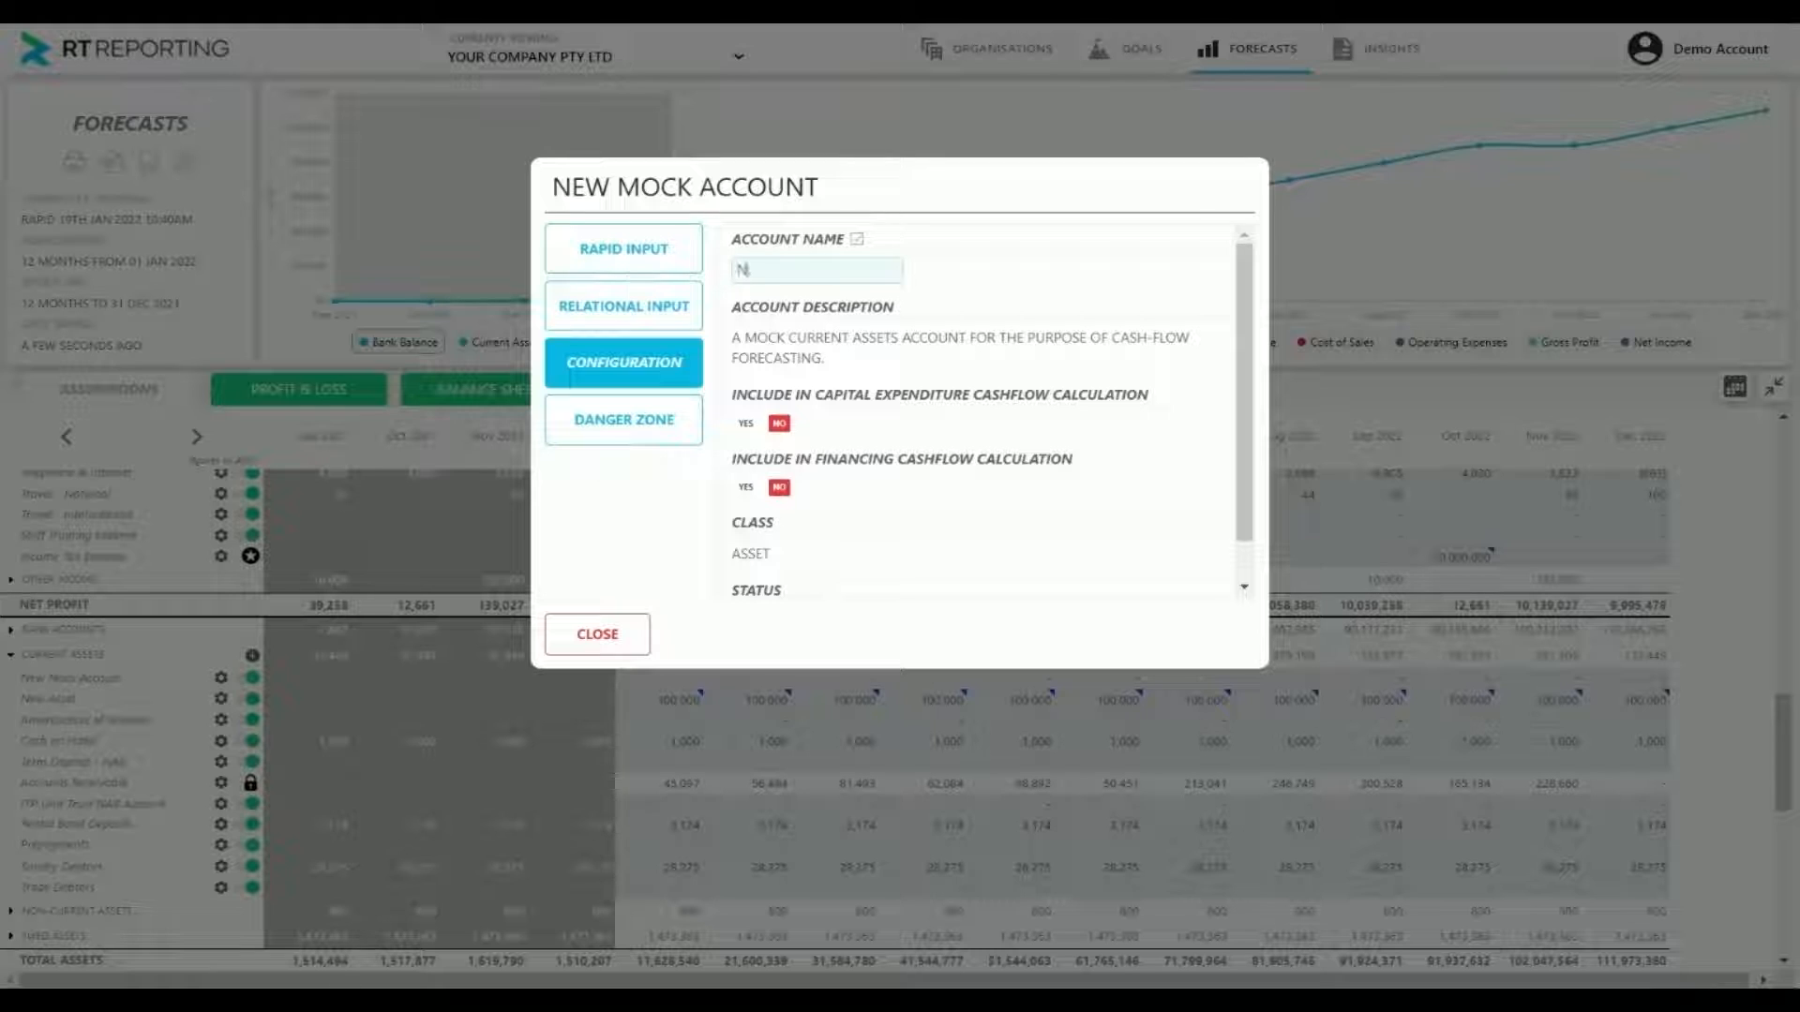
pyautogui.write('ew Asset (Accumulate')
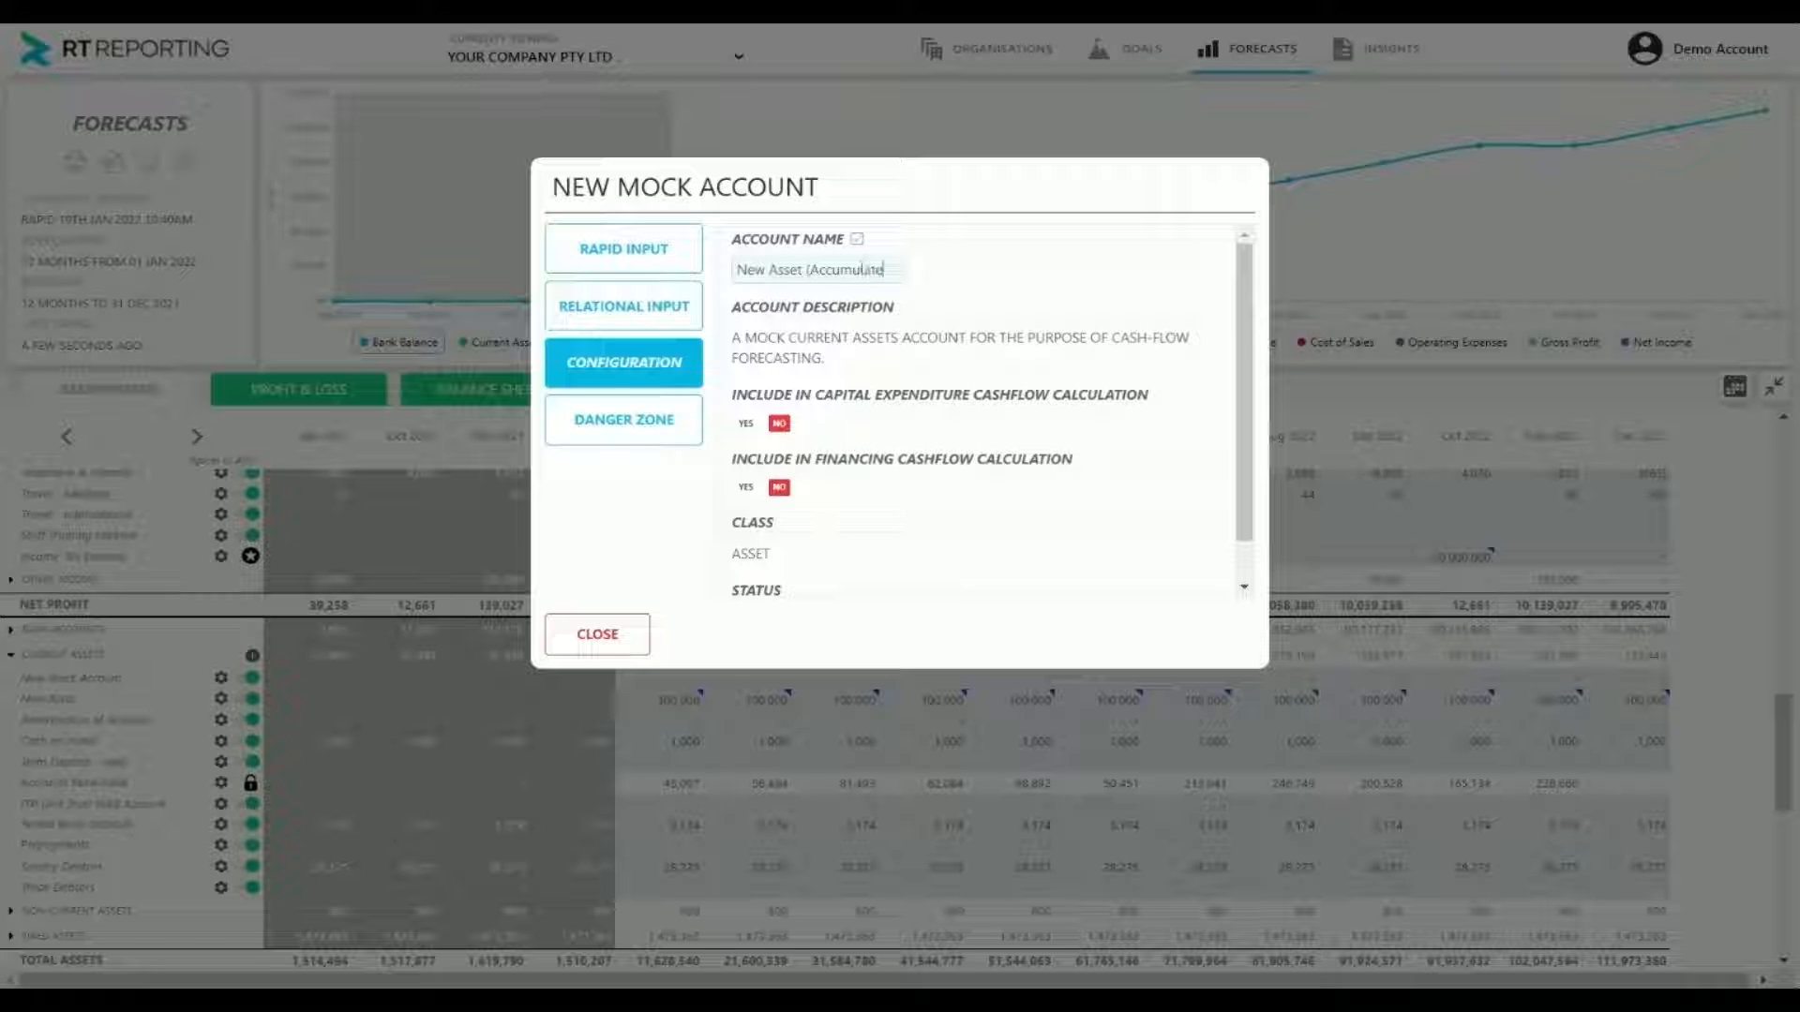
pyautogui.write('d Depreci')
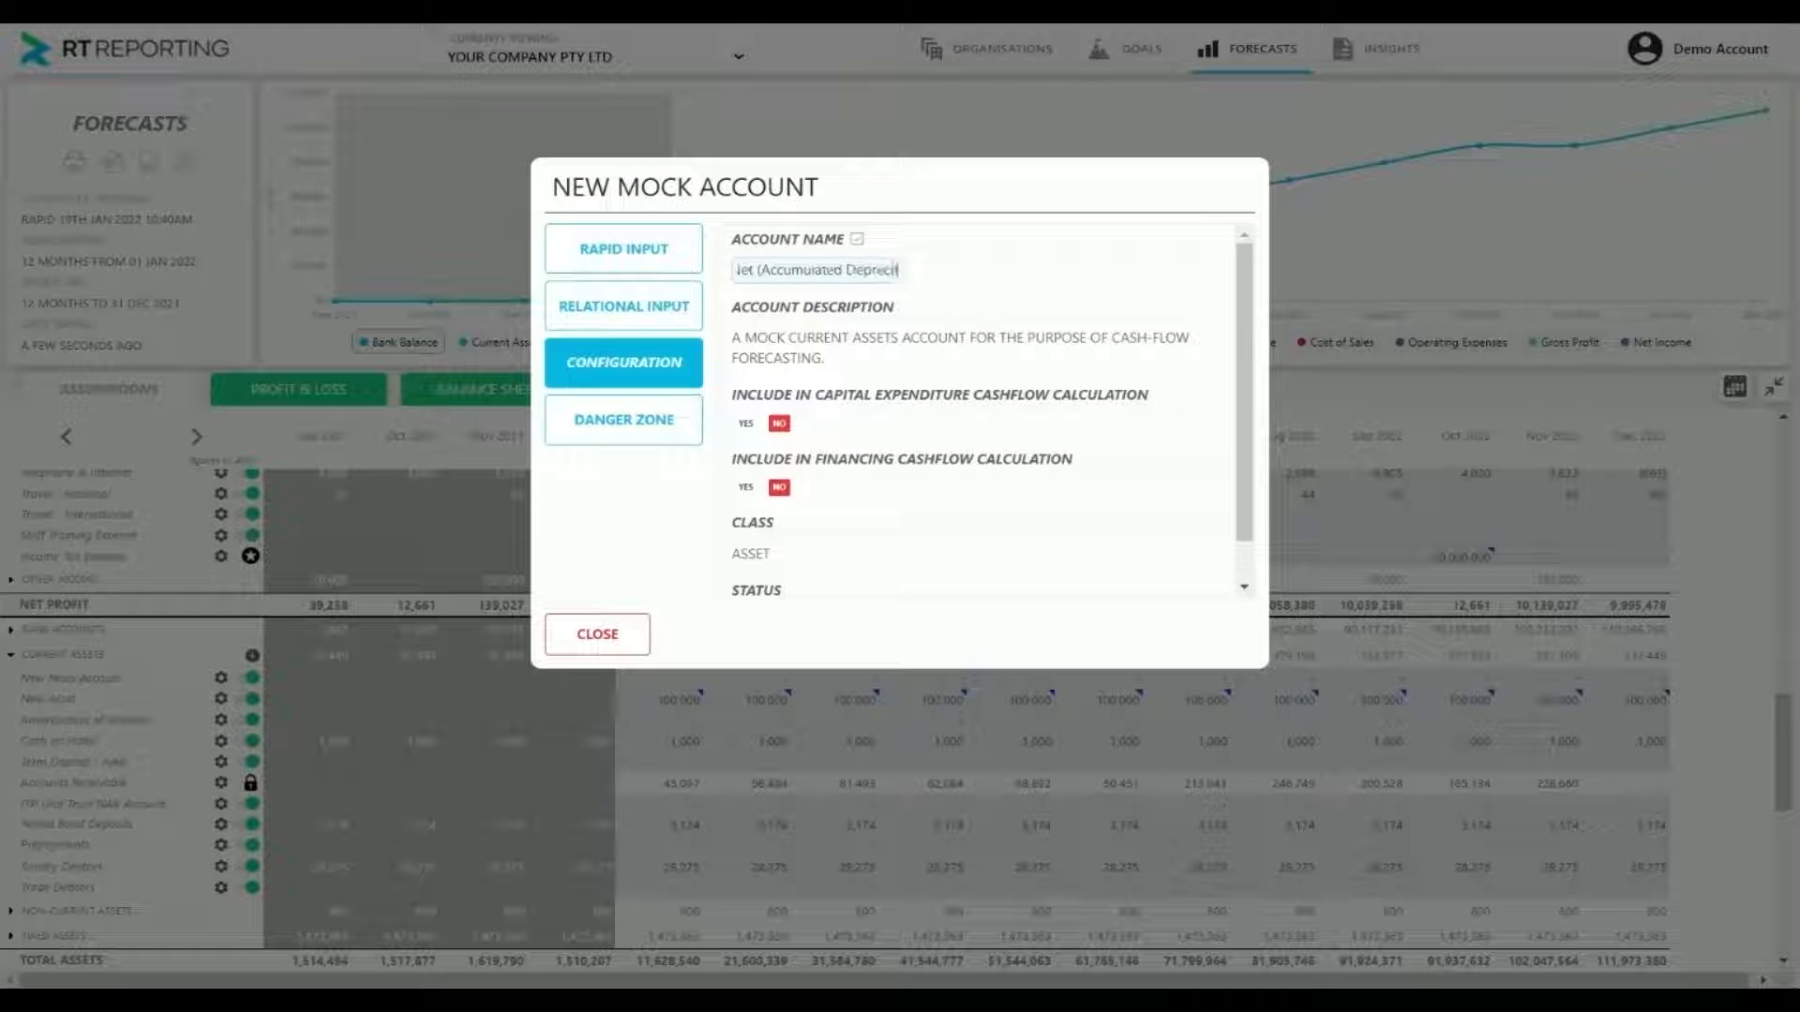
pyautogui.write('tio')
pyautogui.press('BackSpace')
pyautogui.press('BackSpace')
pyautogui.press('BackSpace')
pyautogui.write('ation)')
pyautogui.press('Return')
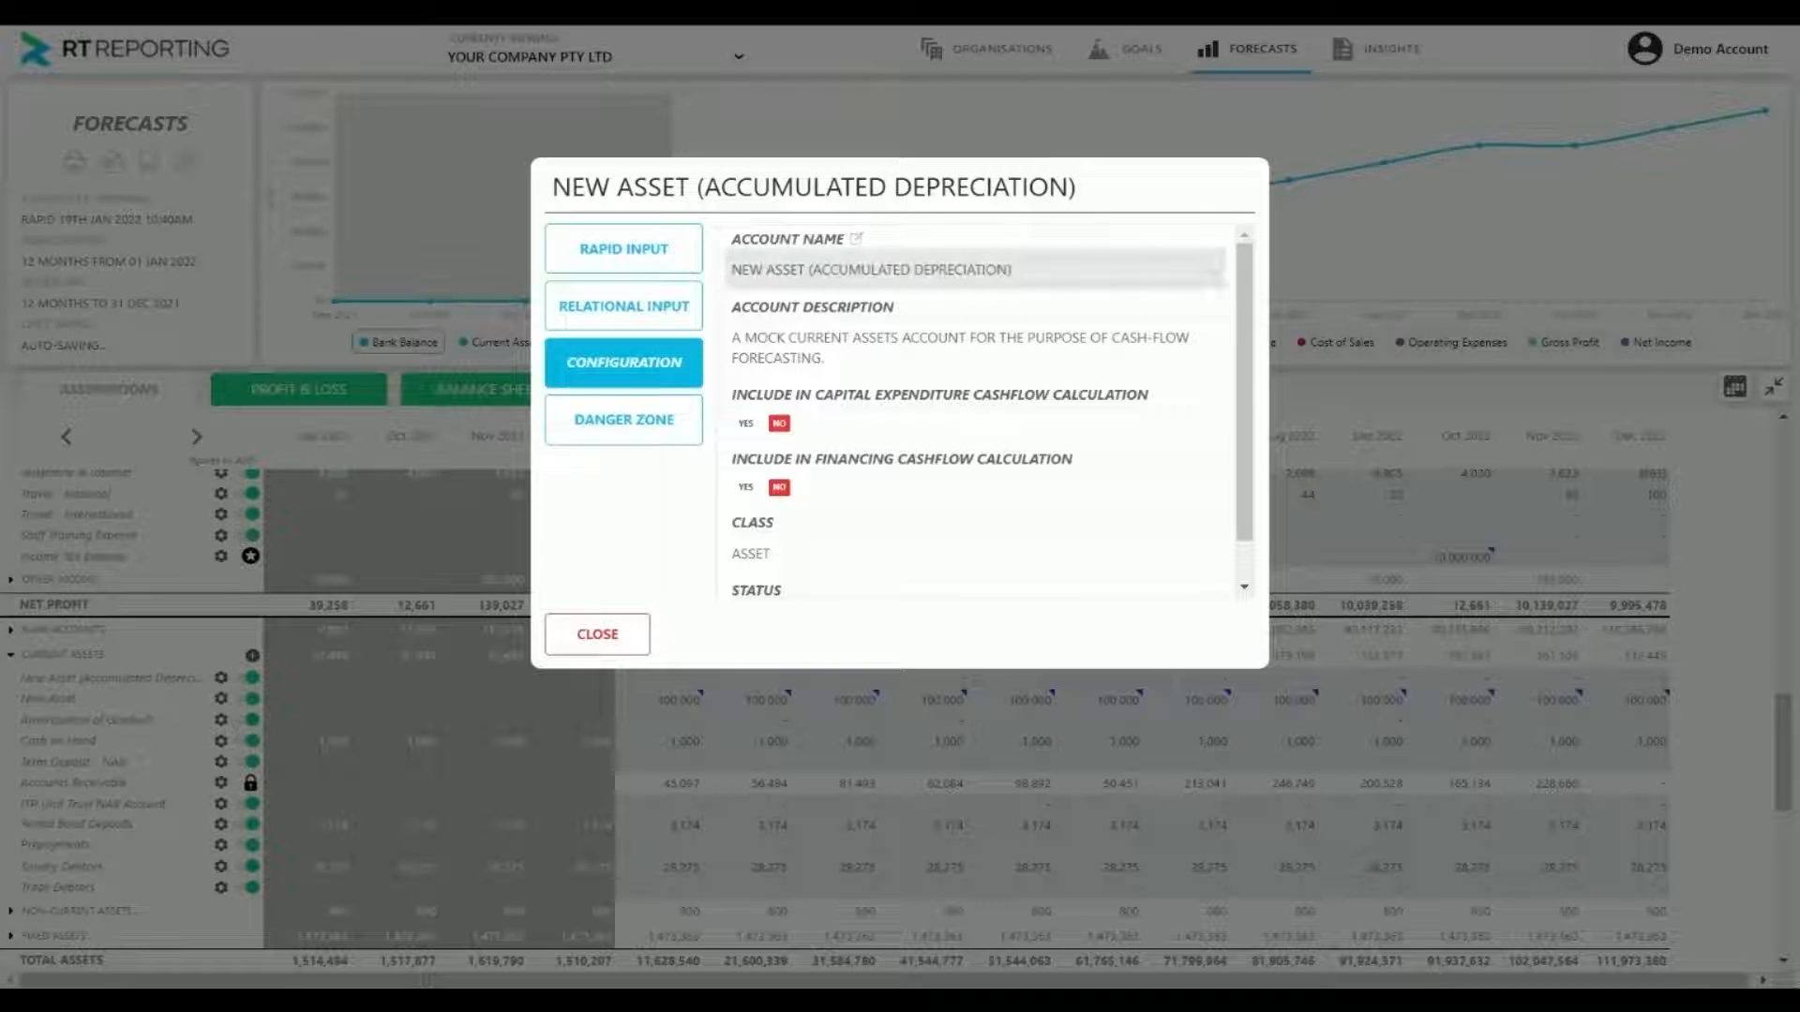
# Grow the New Asset (Accumulated Depreciation) account by $ -1000 per month from the first selected month, with all forecast months selected, and save it
pyautogui.click(623, 251)
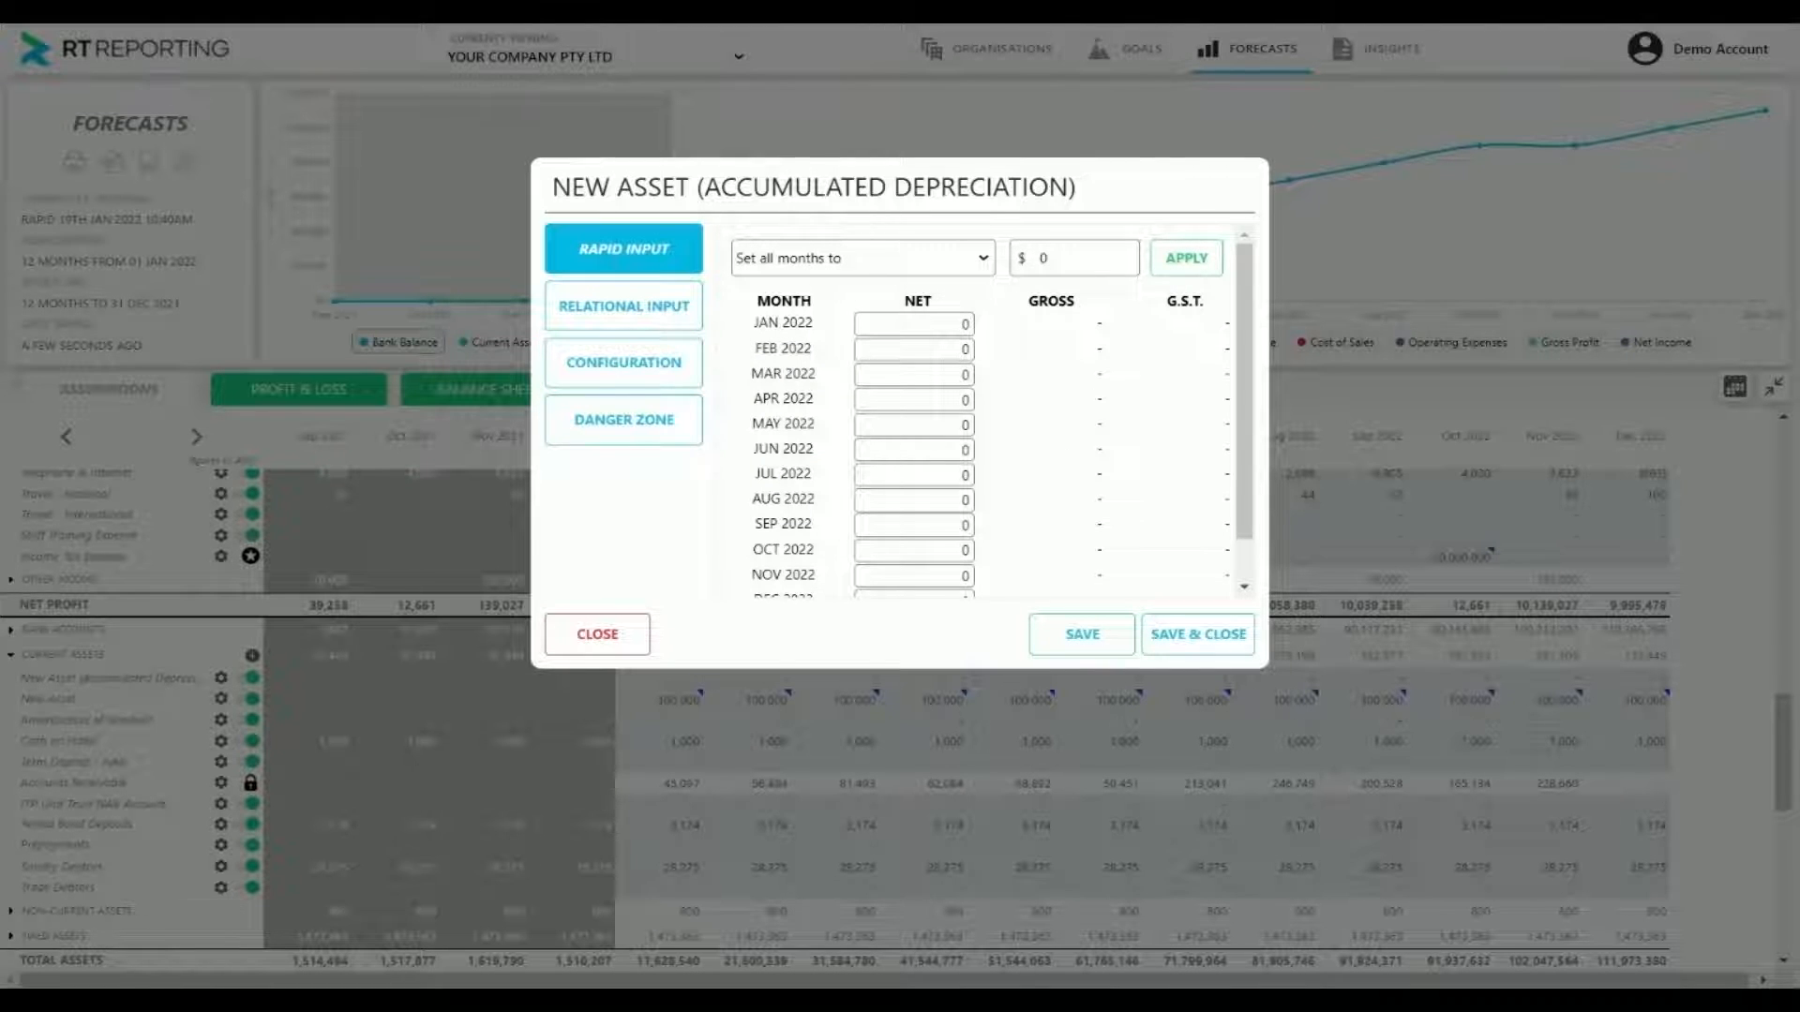
pyautogui.click(843, 302)
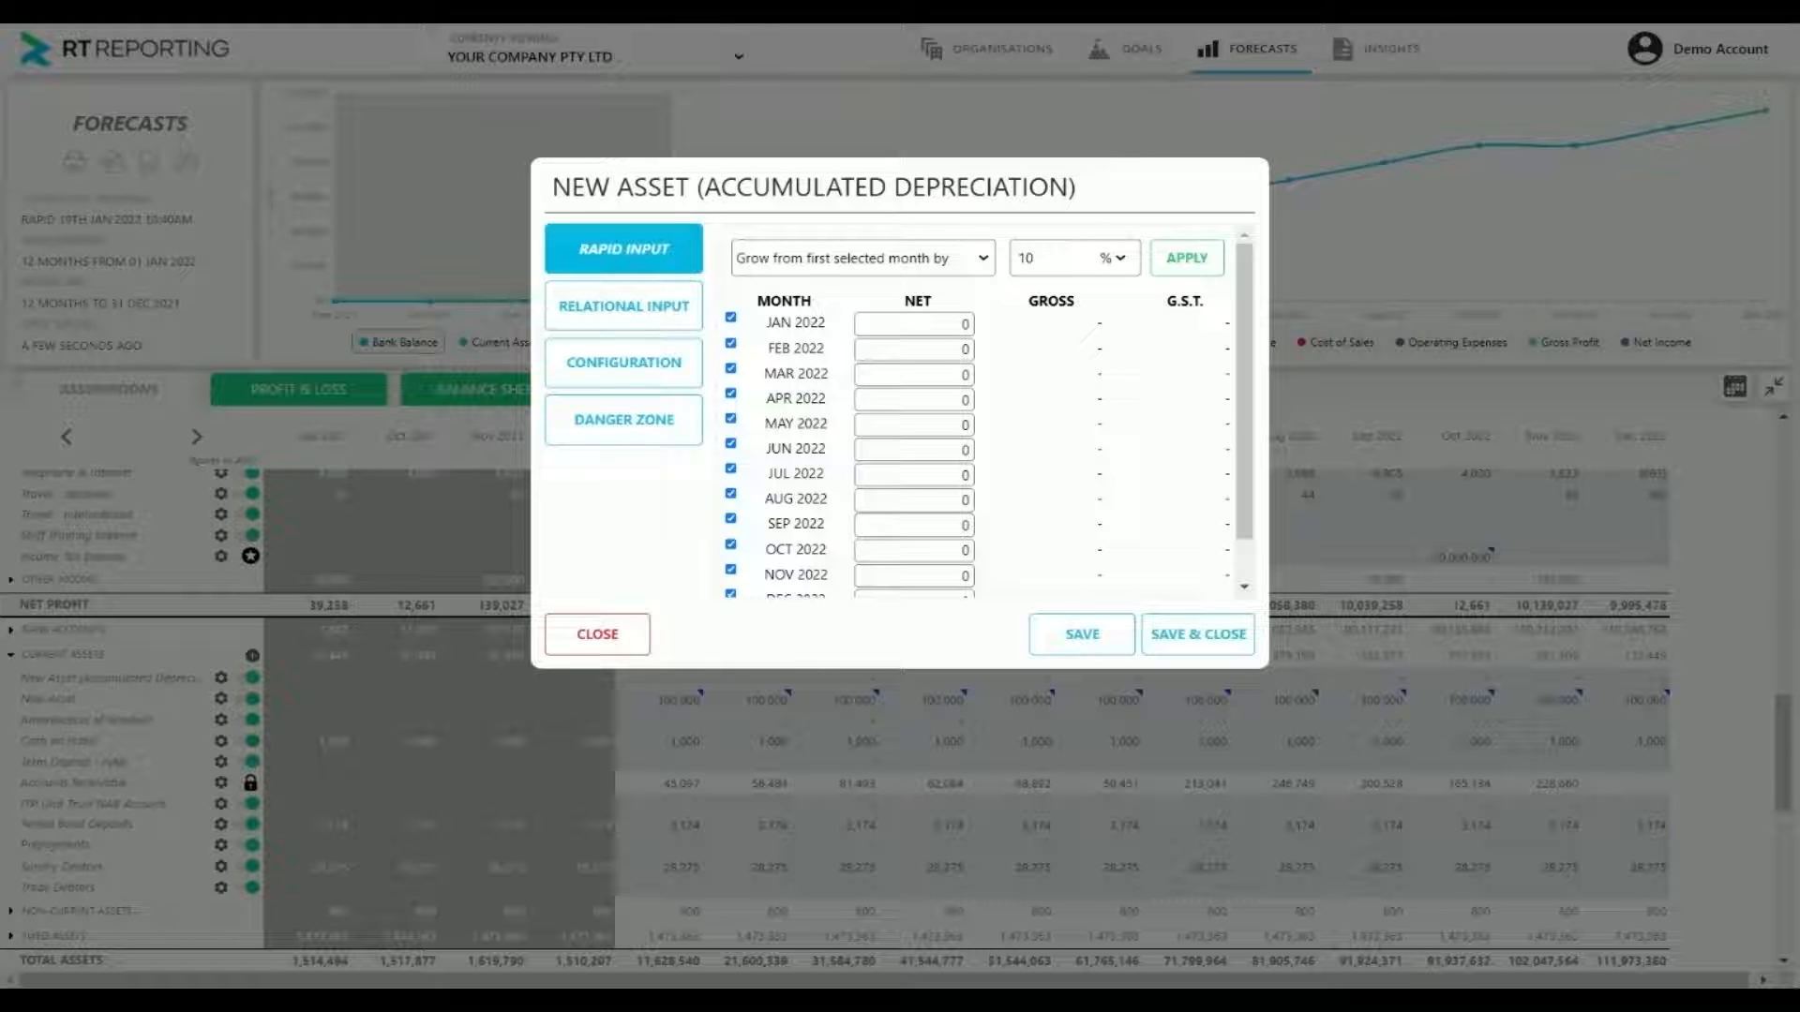
pyautogui.click(1123, 268)
pyautogui.click(1113, 293)
pyautogui.moveTo(1040, 260); pyautogui.dragTo(1005, 260)
pyautogui.write('-1000')
pyautogui.press('Return')
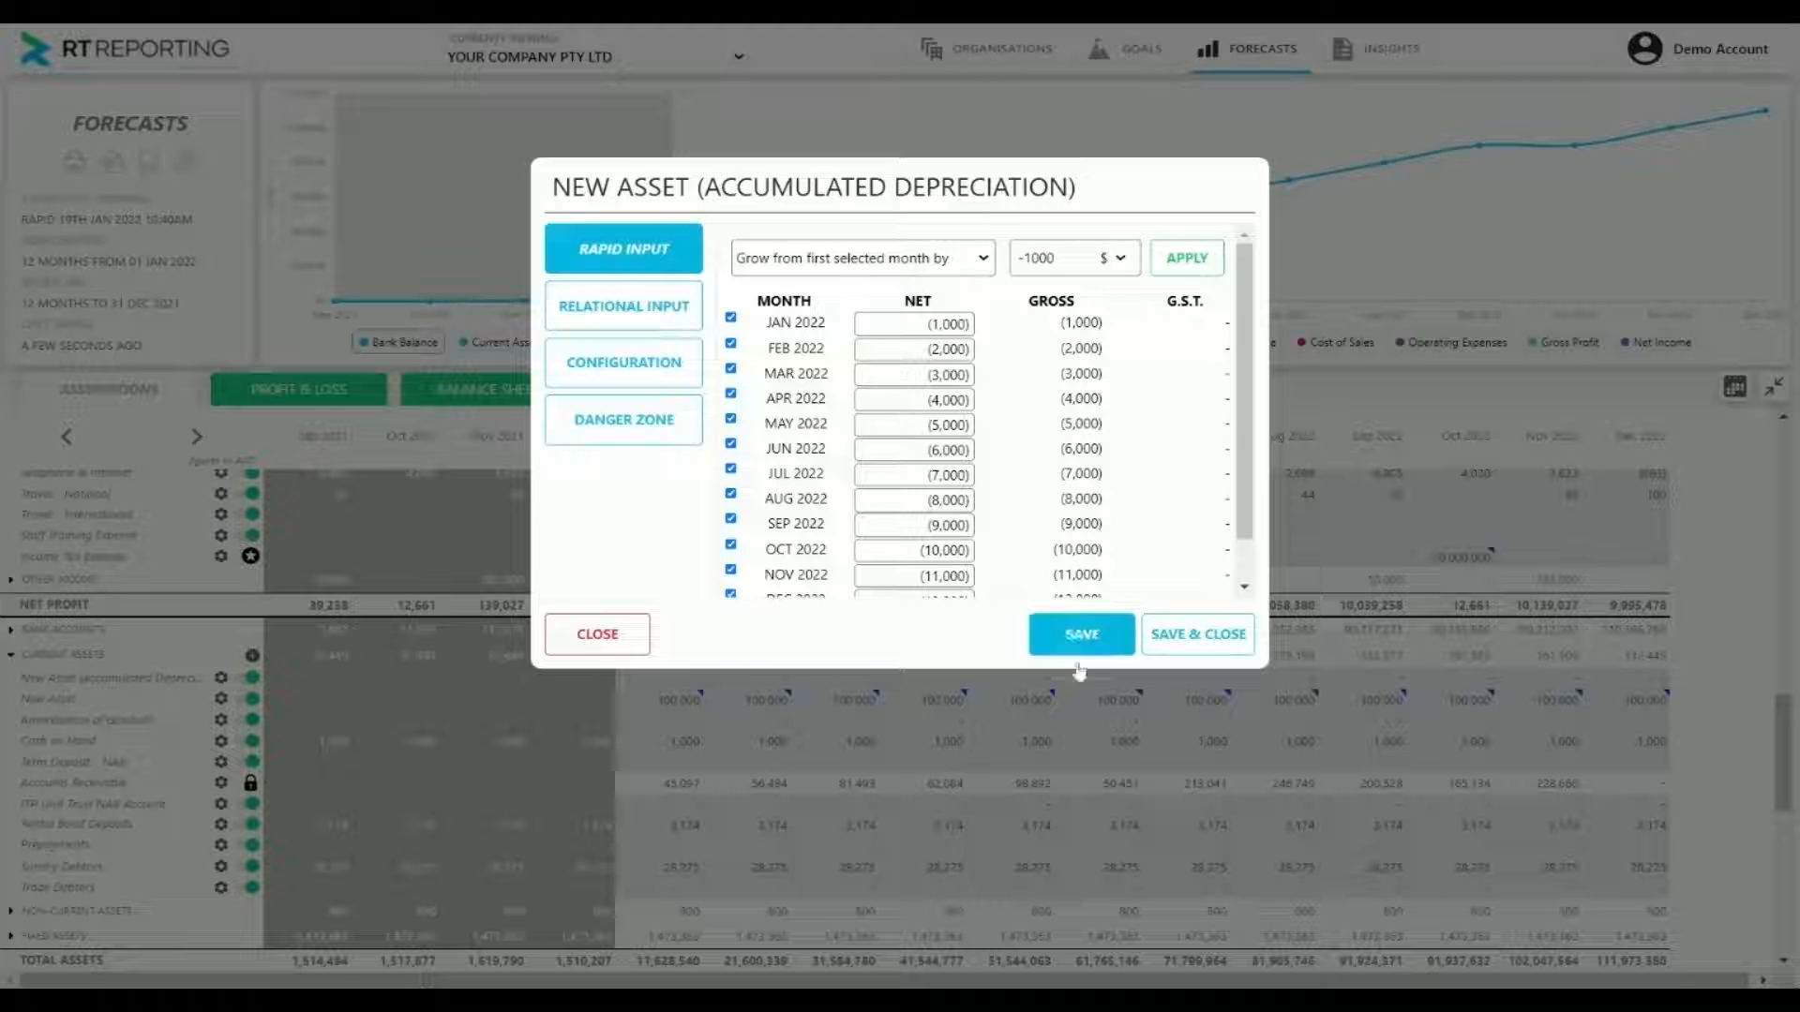
pyautogui.click(1195, 635)
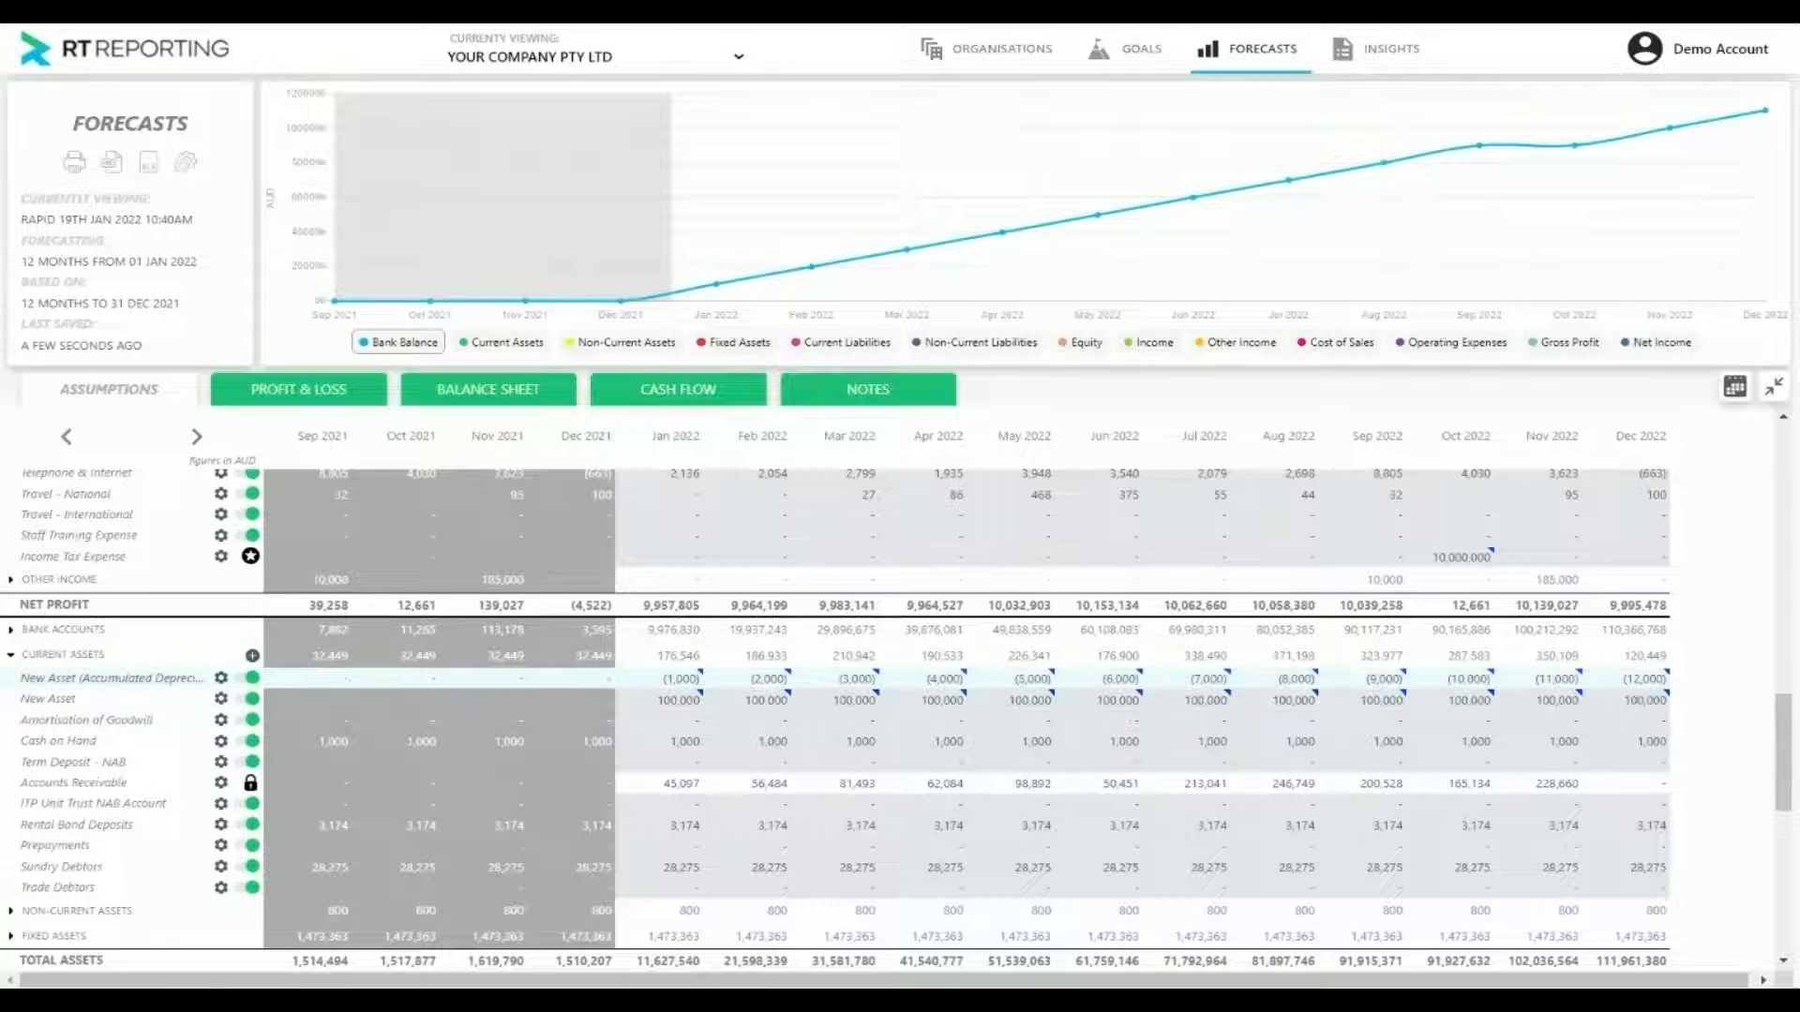
# Set all forecast months of the Depreciation account under Operating Expenses to 1,000 and save it
pyautogui.scroll(3, 1198, 733)
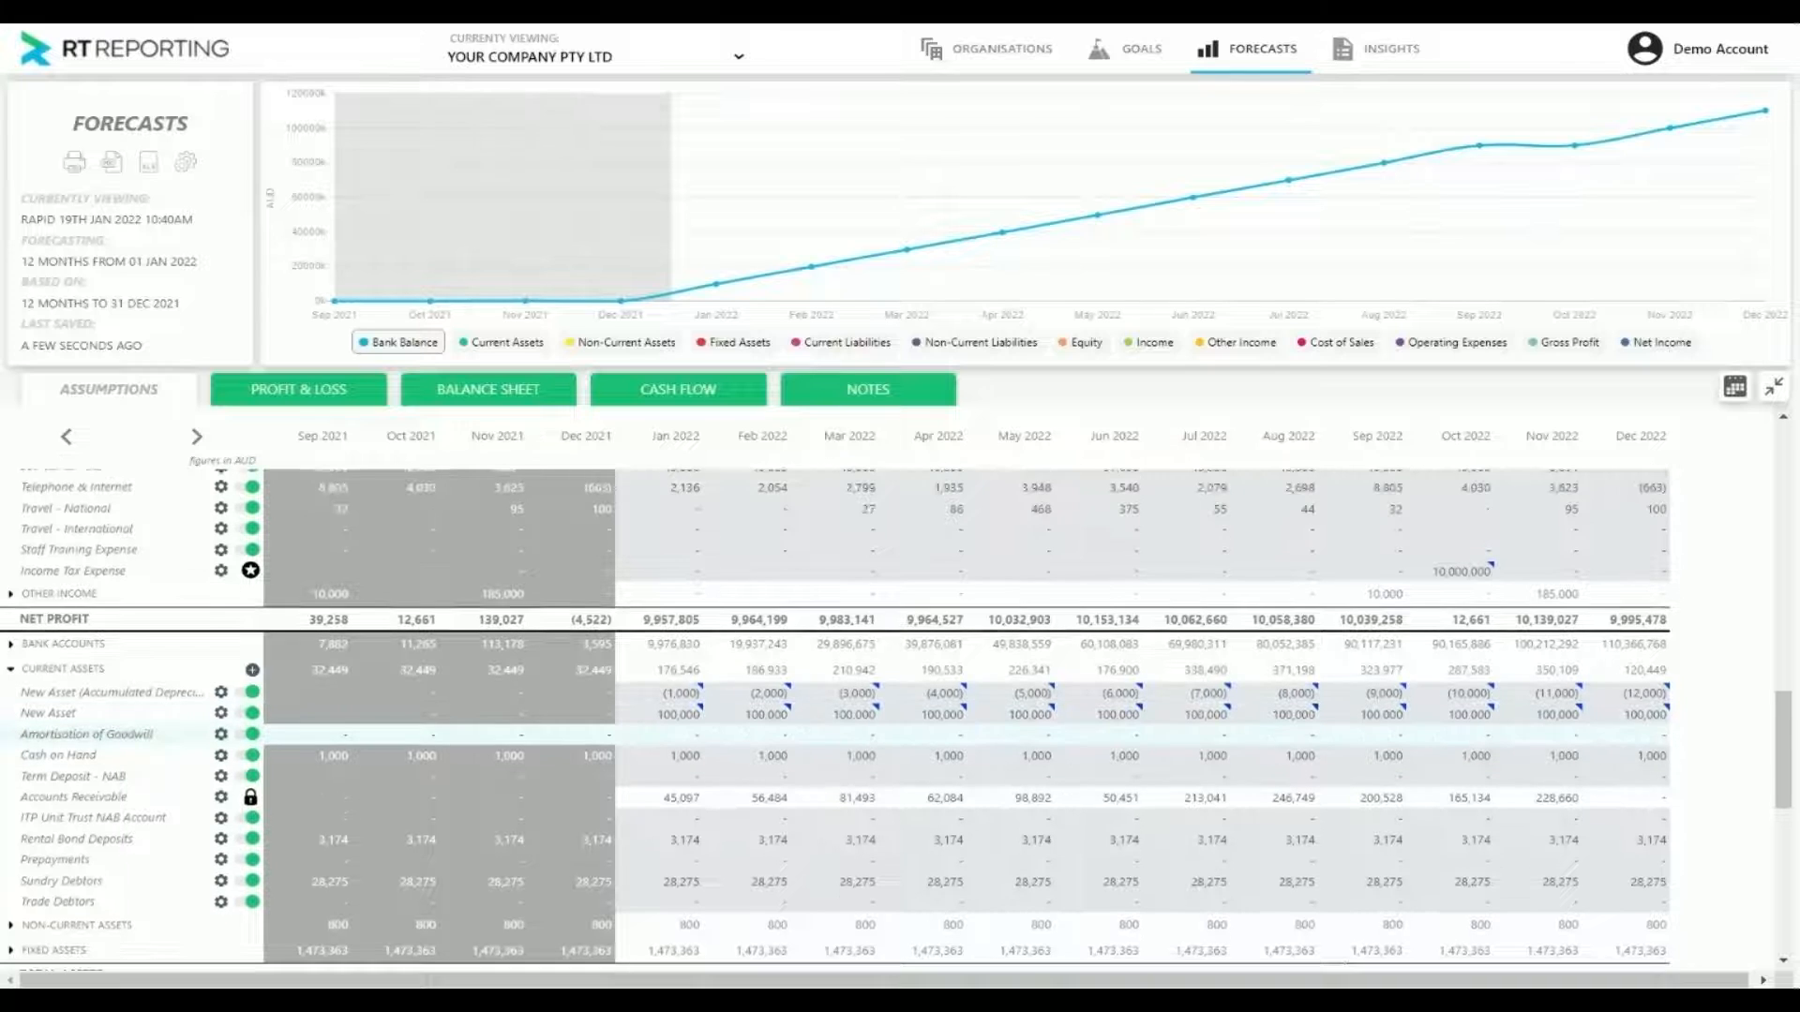
pyautogui.scroll(15, 1198, 733)
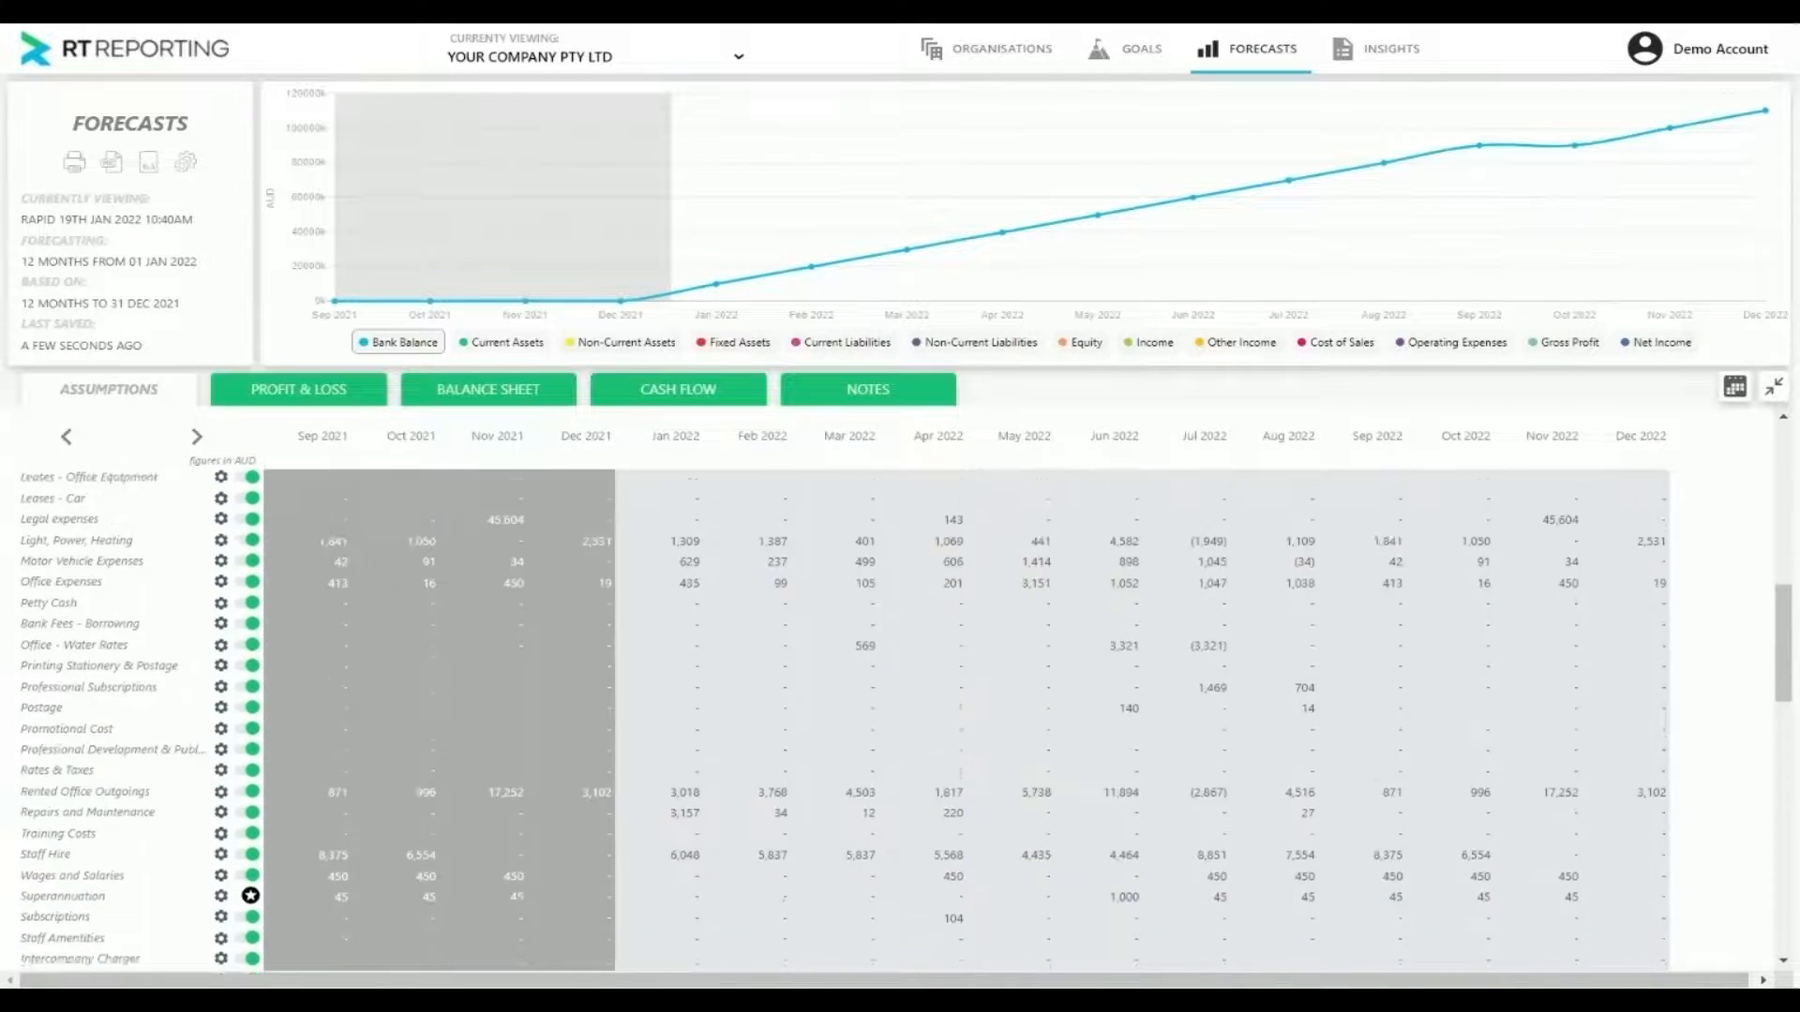
pyautogui.scroll(1, 895, 720)
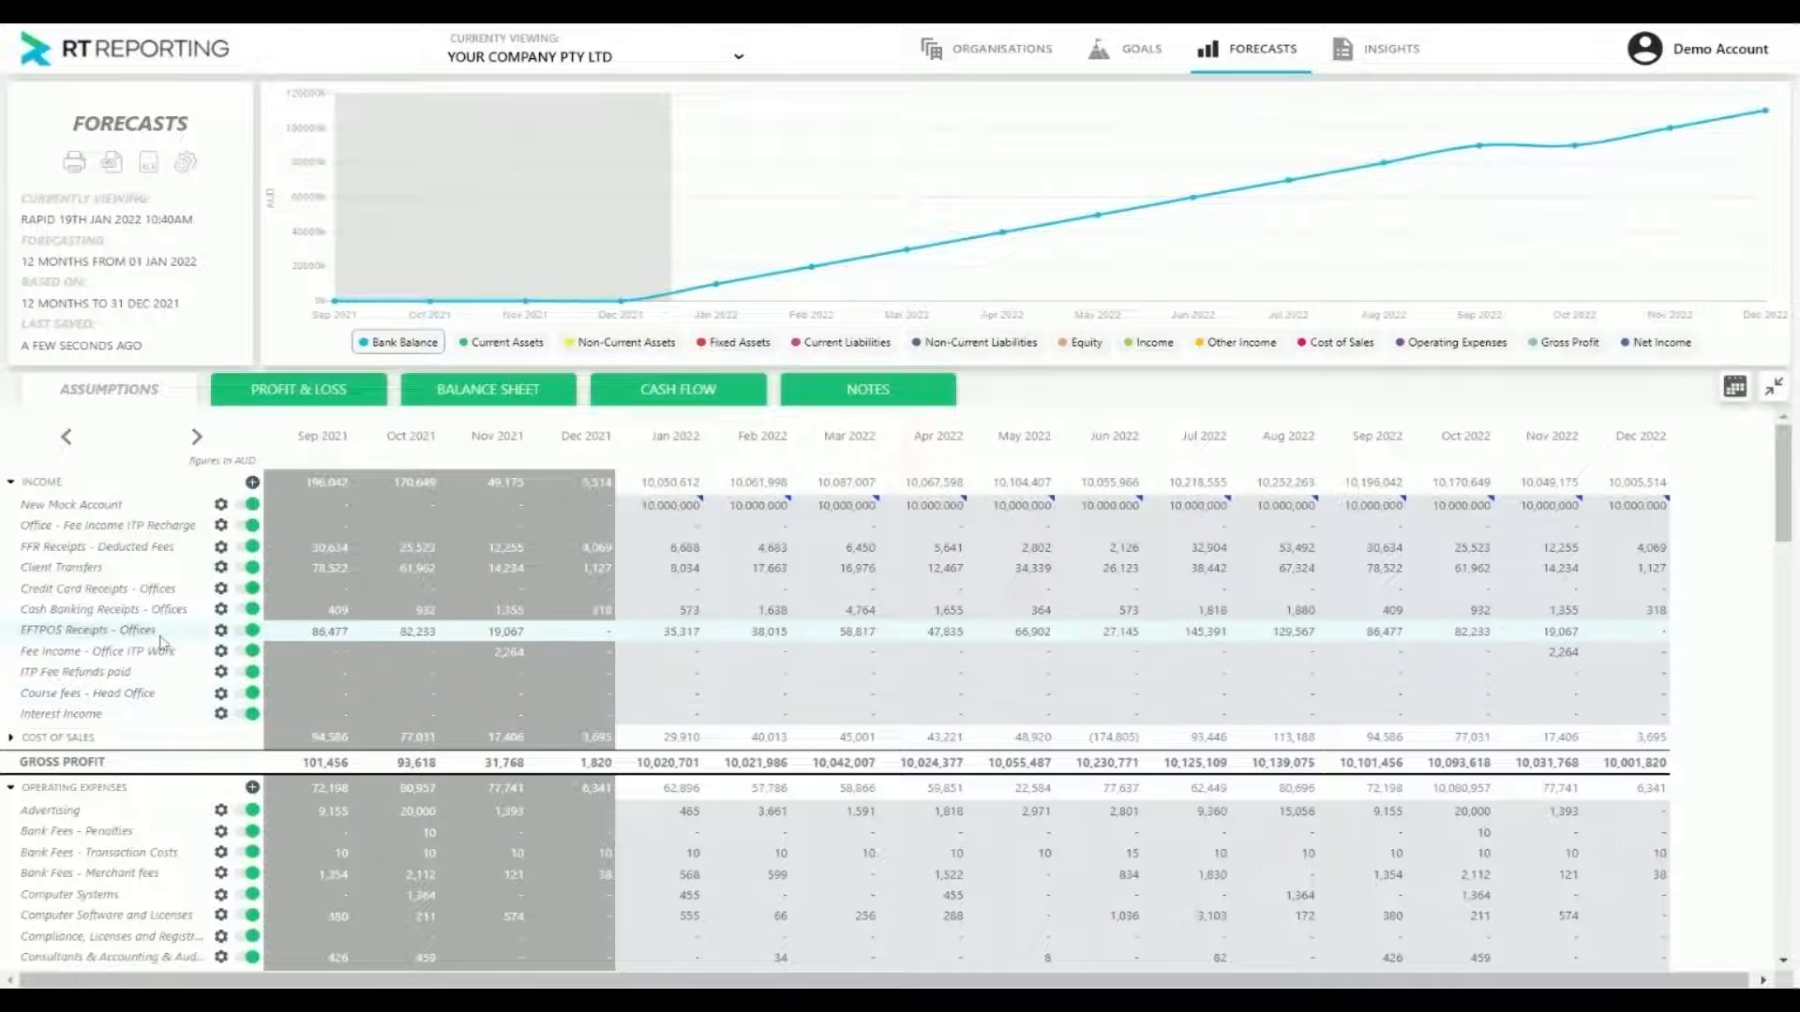
pyautogui.scroll(-4, 145, 731)
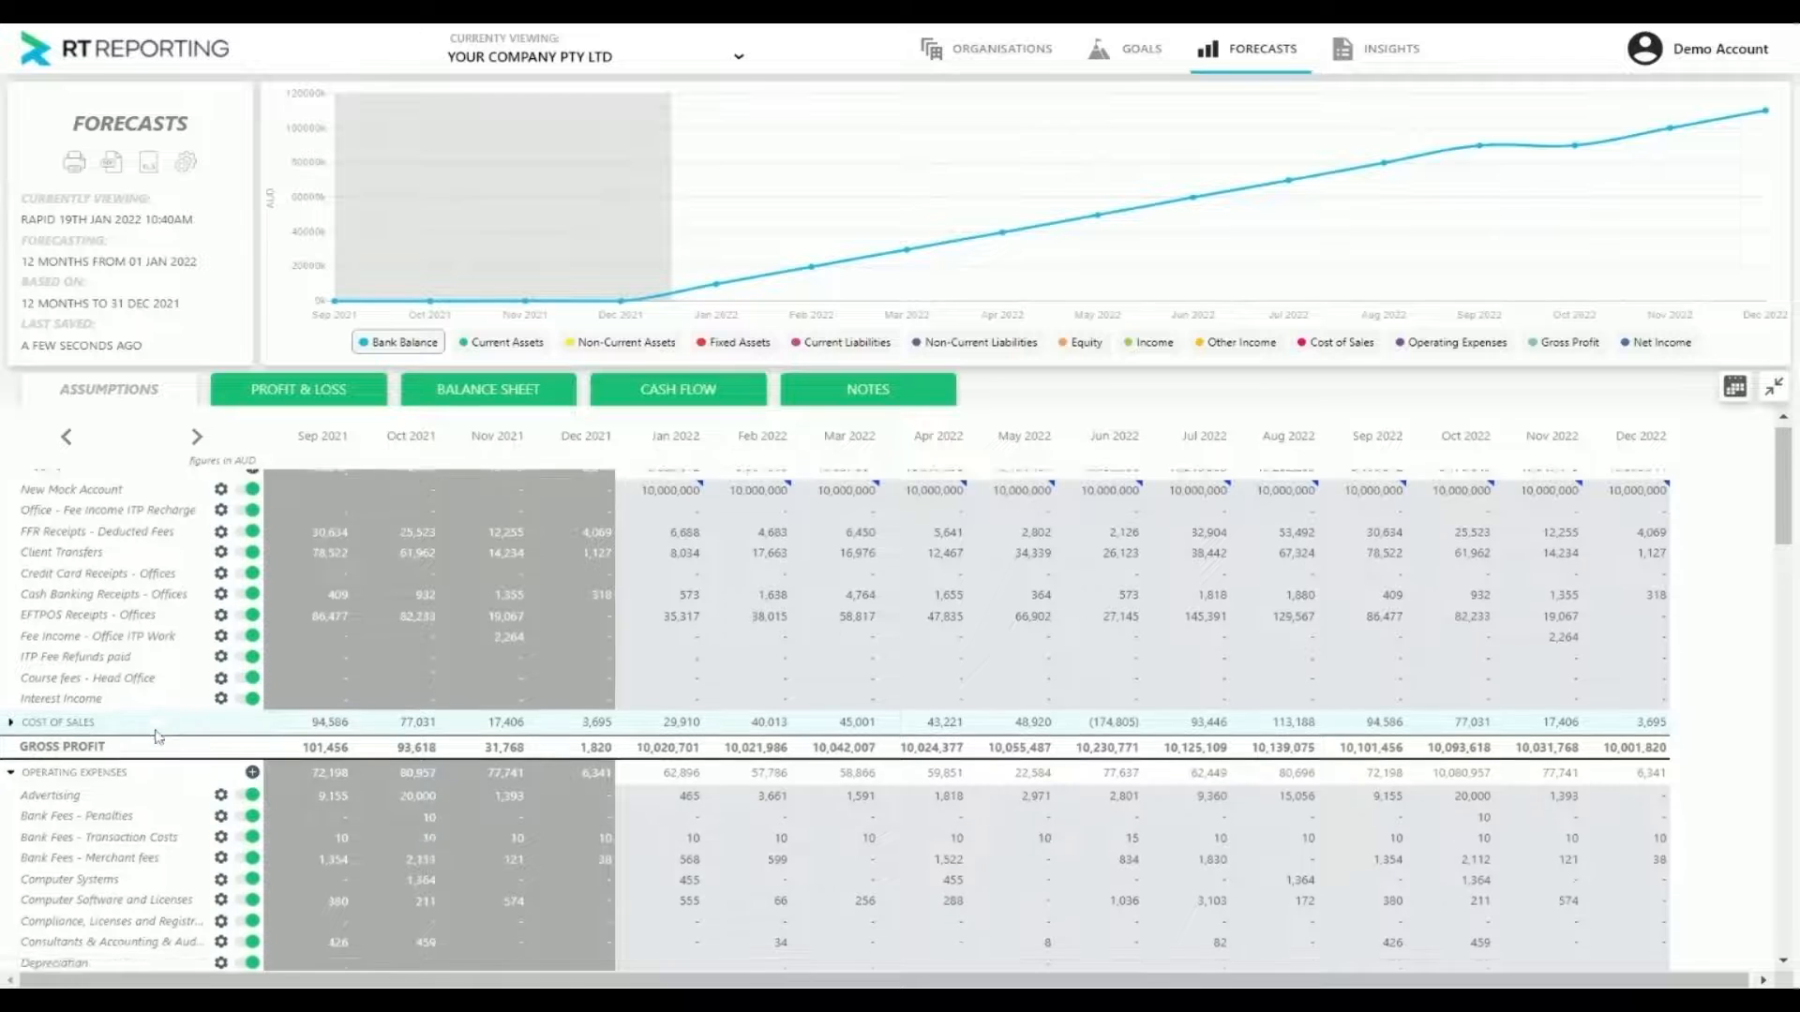
pyautogui.scroll(-5, 150, 737)
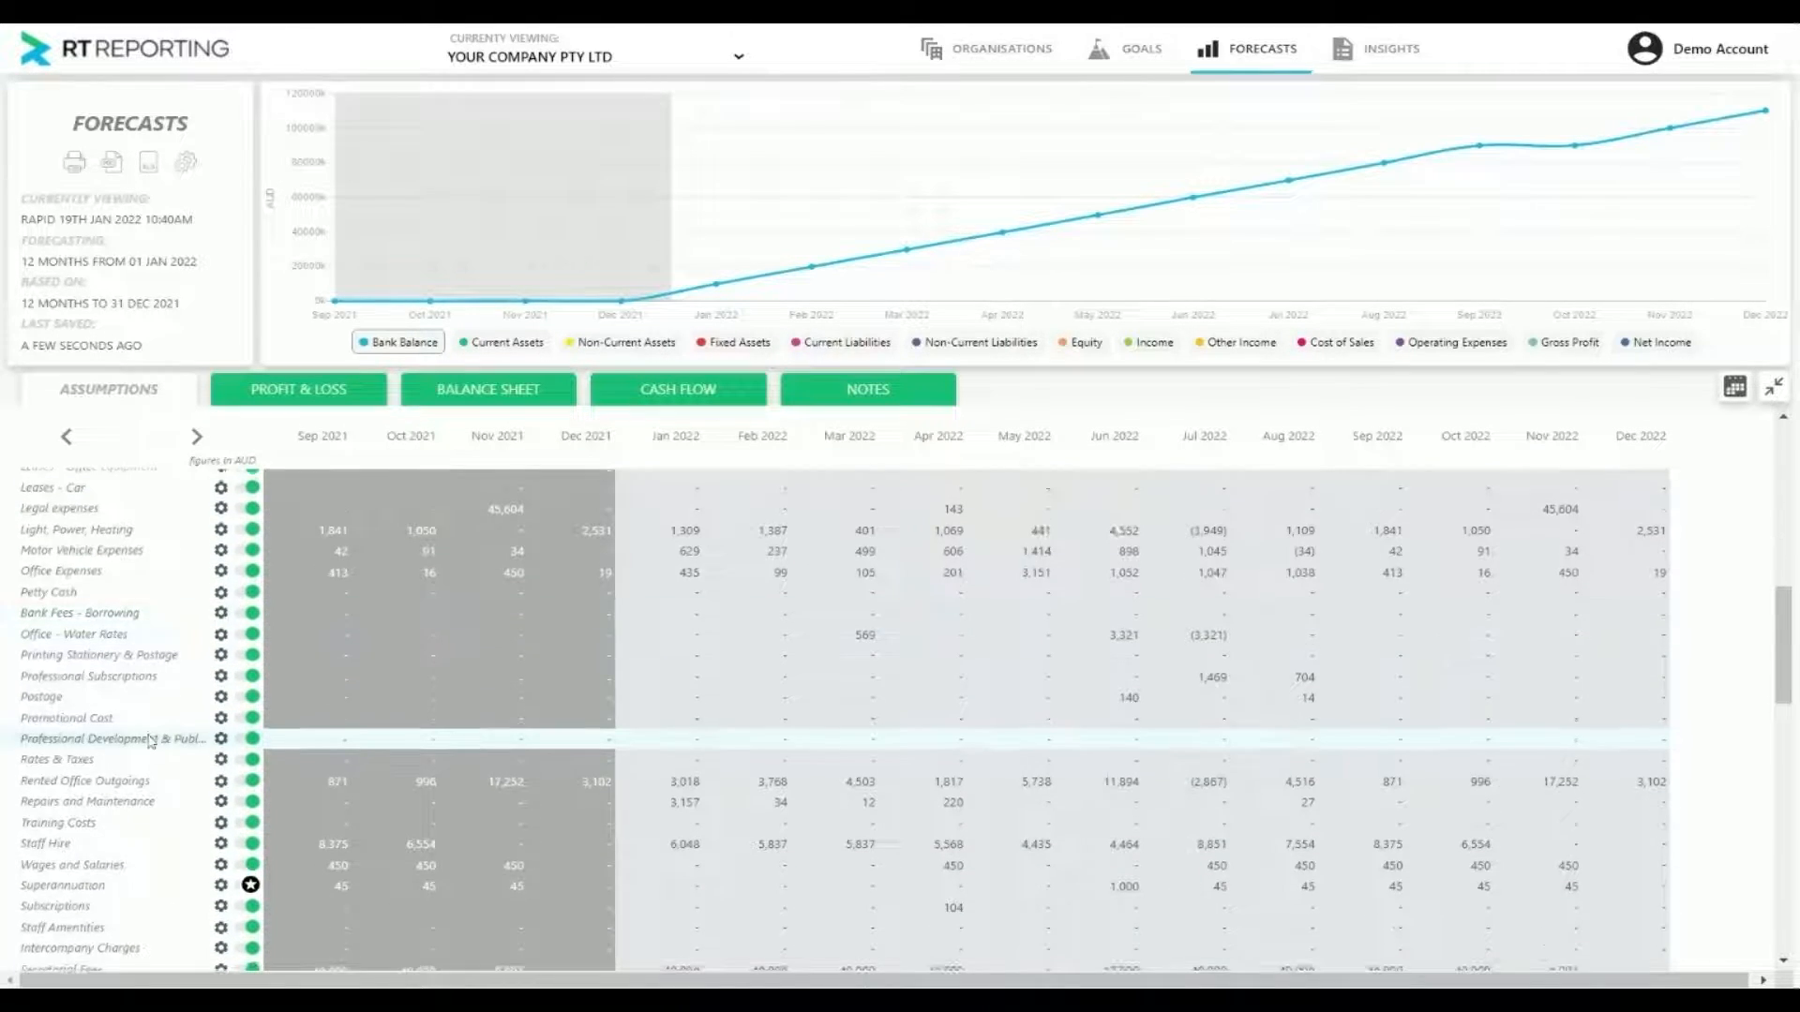
pyautogui.scroll(-3, 155, 750)
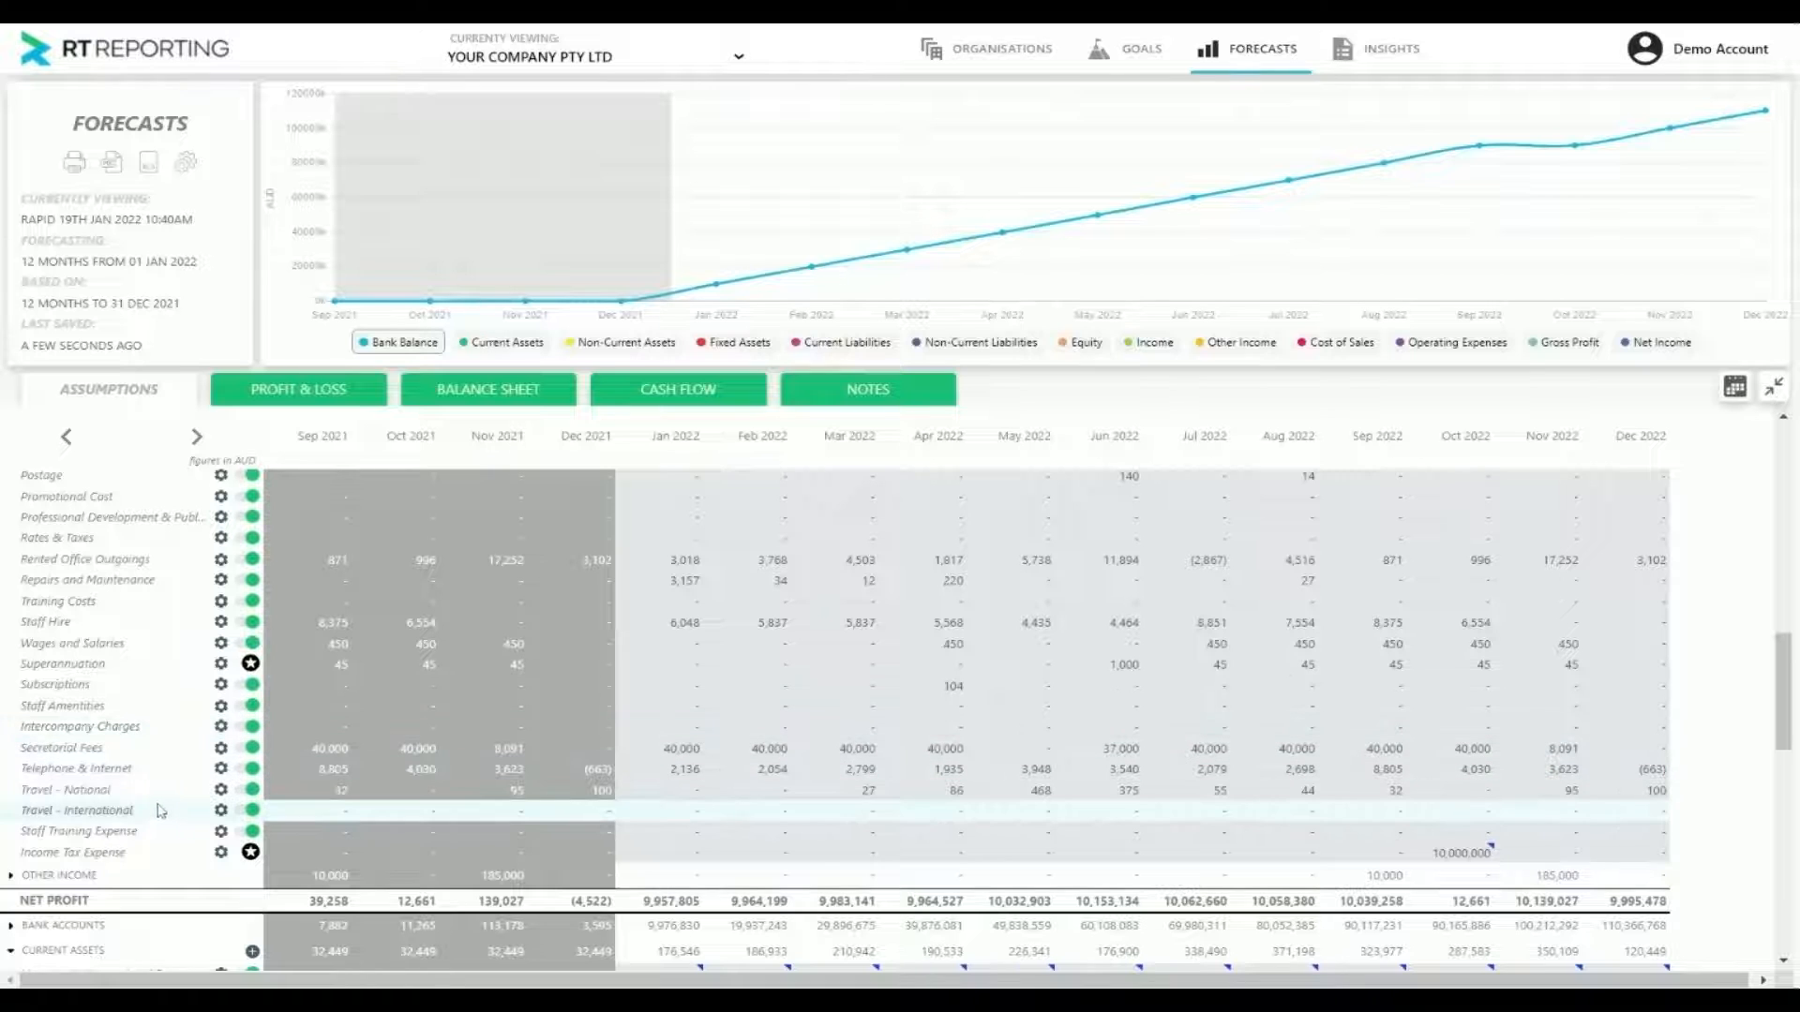
pyautogui.scroll(3, 159, 812)
pyautogui.scroll(4, 155, 812)
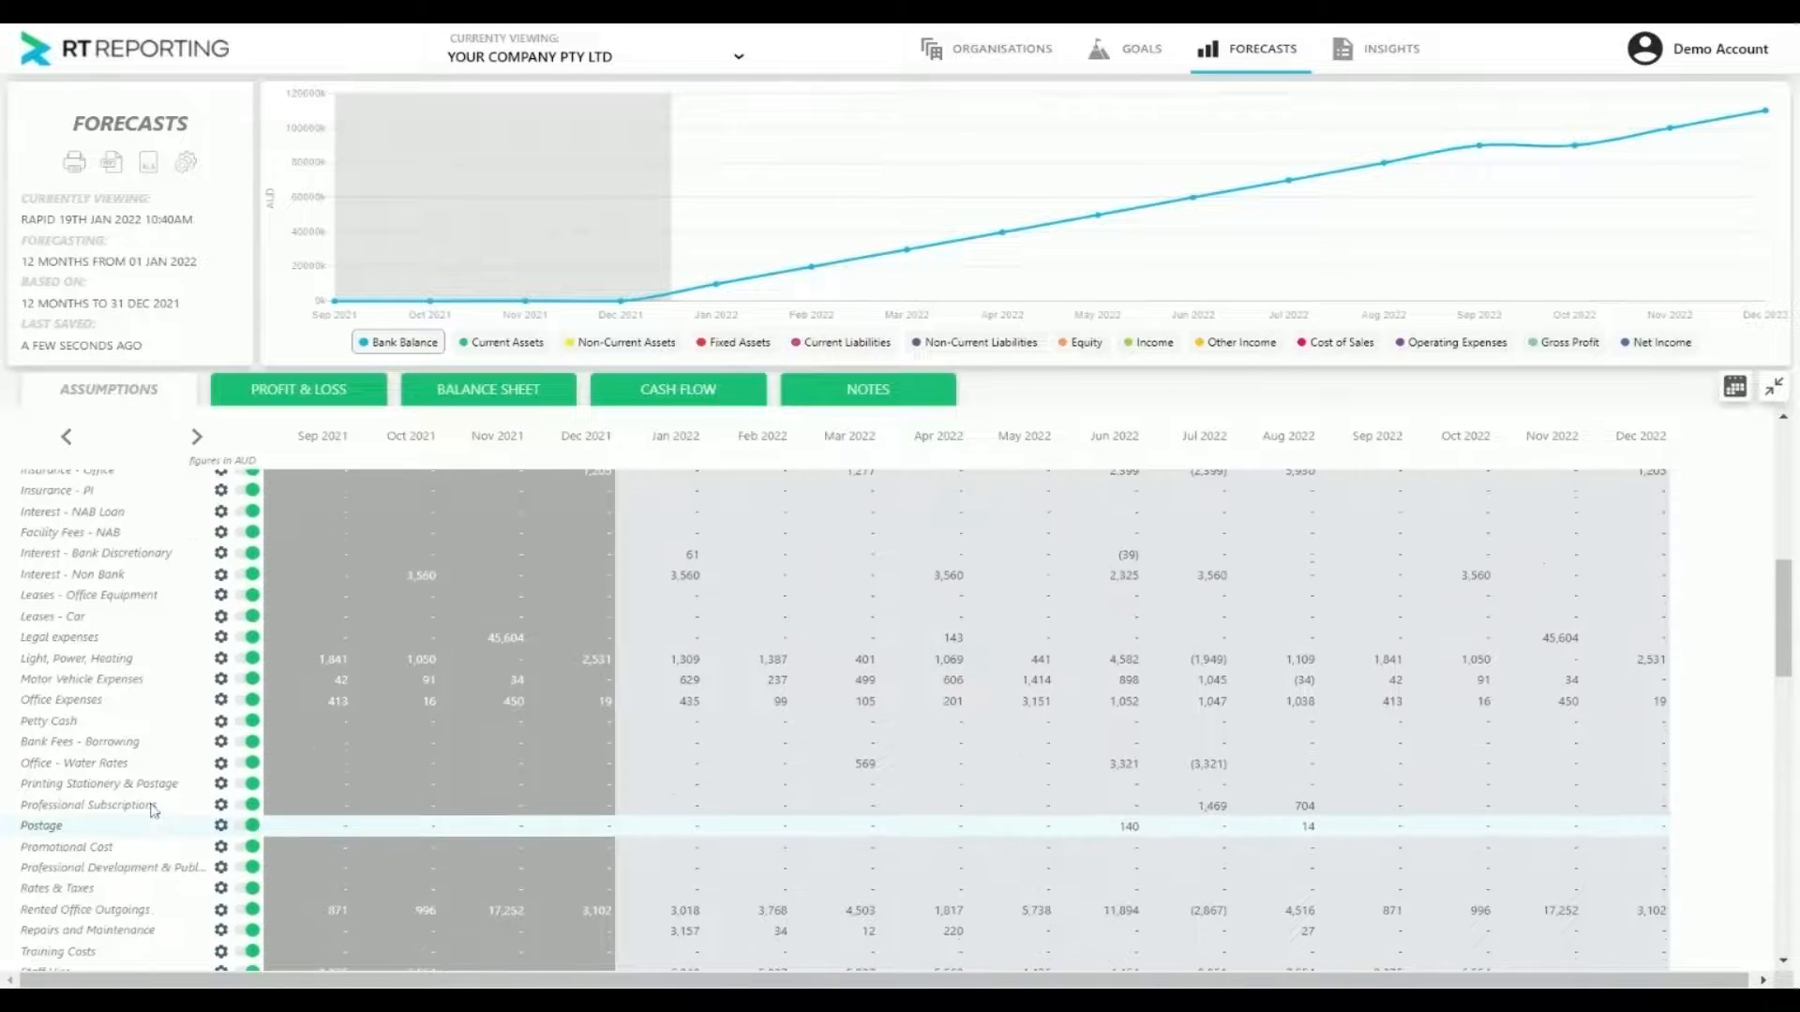
pyautogui.scroll(3, 155, 812)
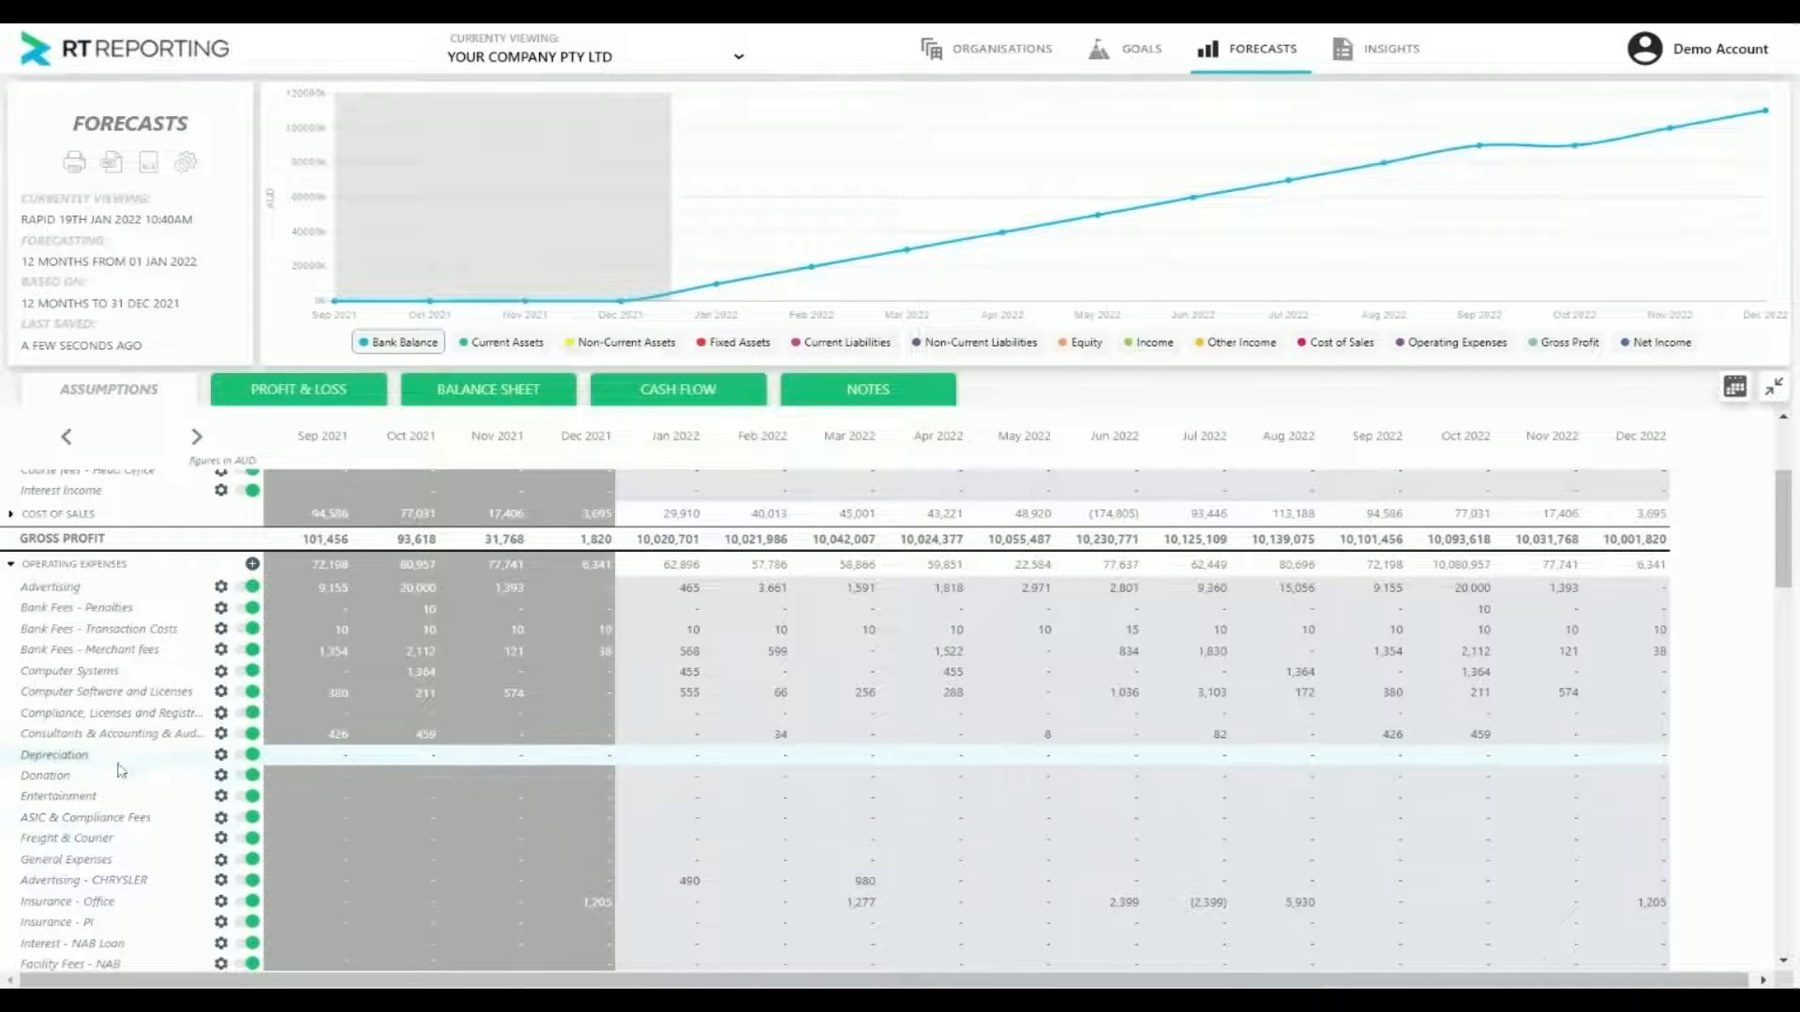
pyautogui.click(221, 756)
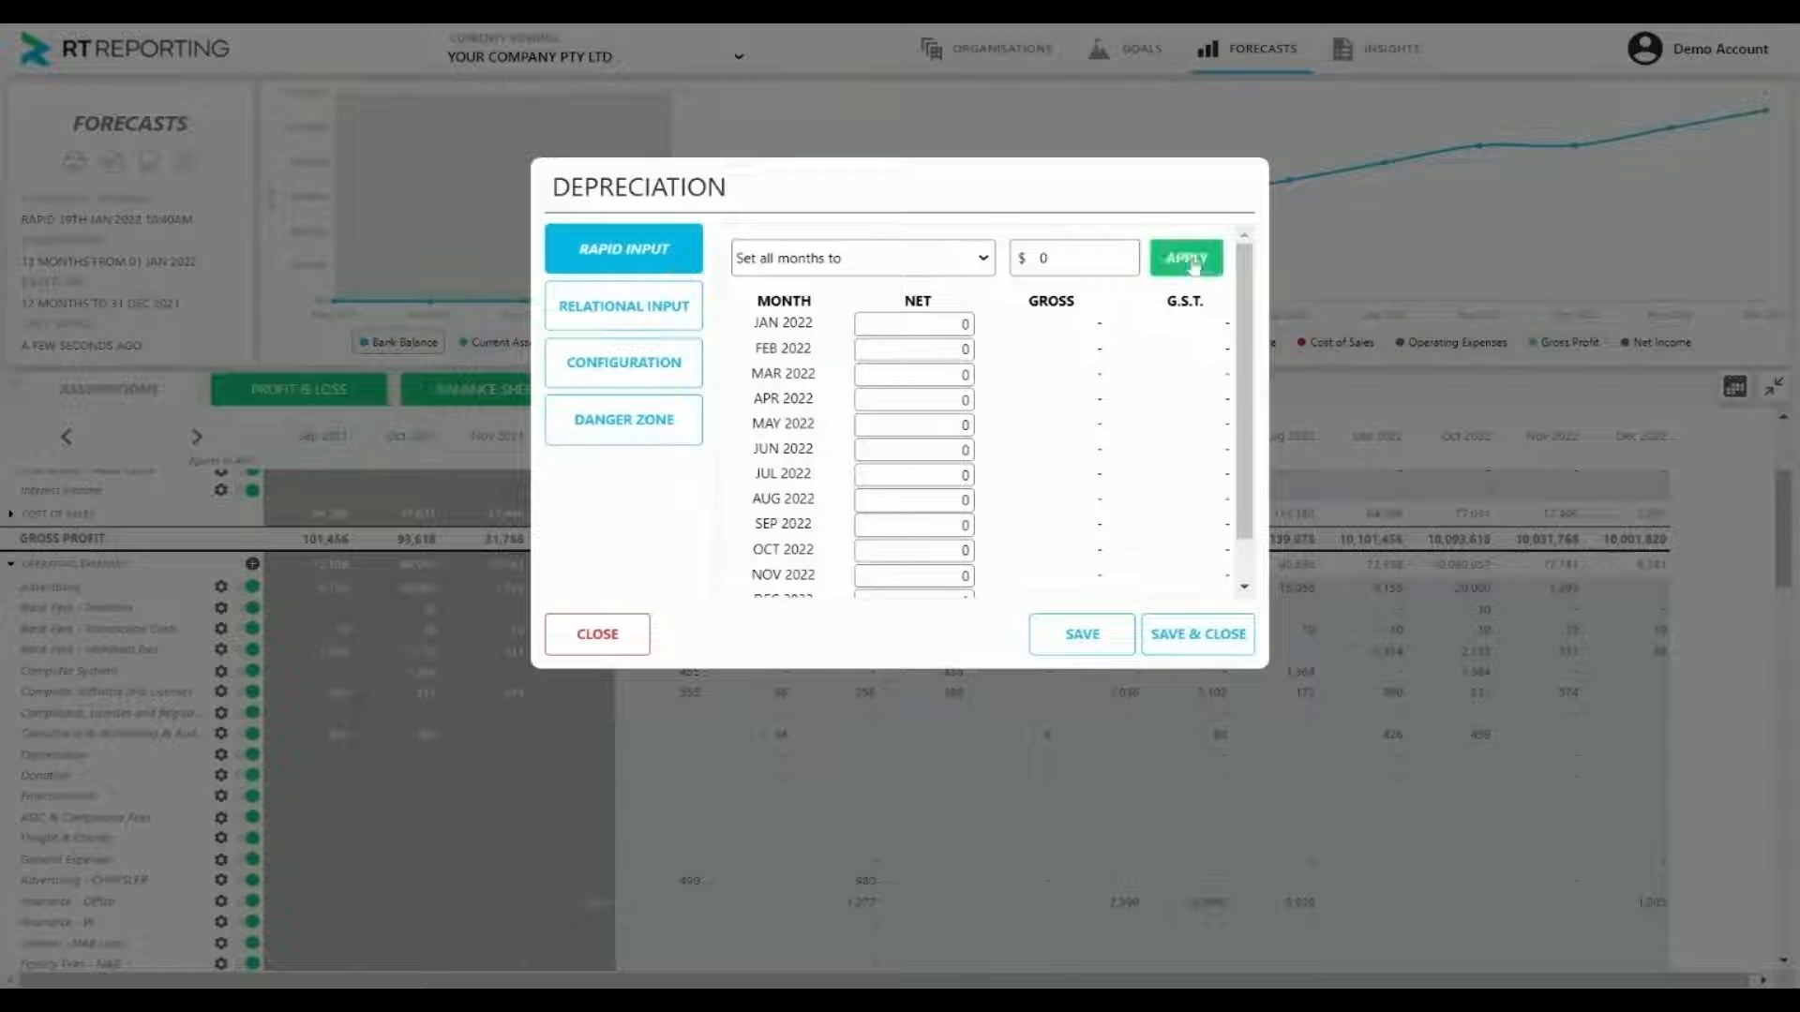
pyautogui.doubleClick(1043, 258)
pyautogui.write('1')
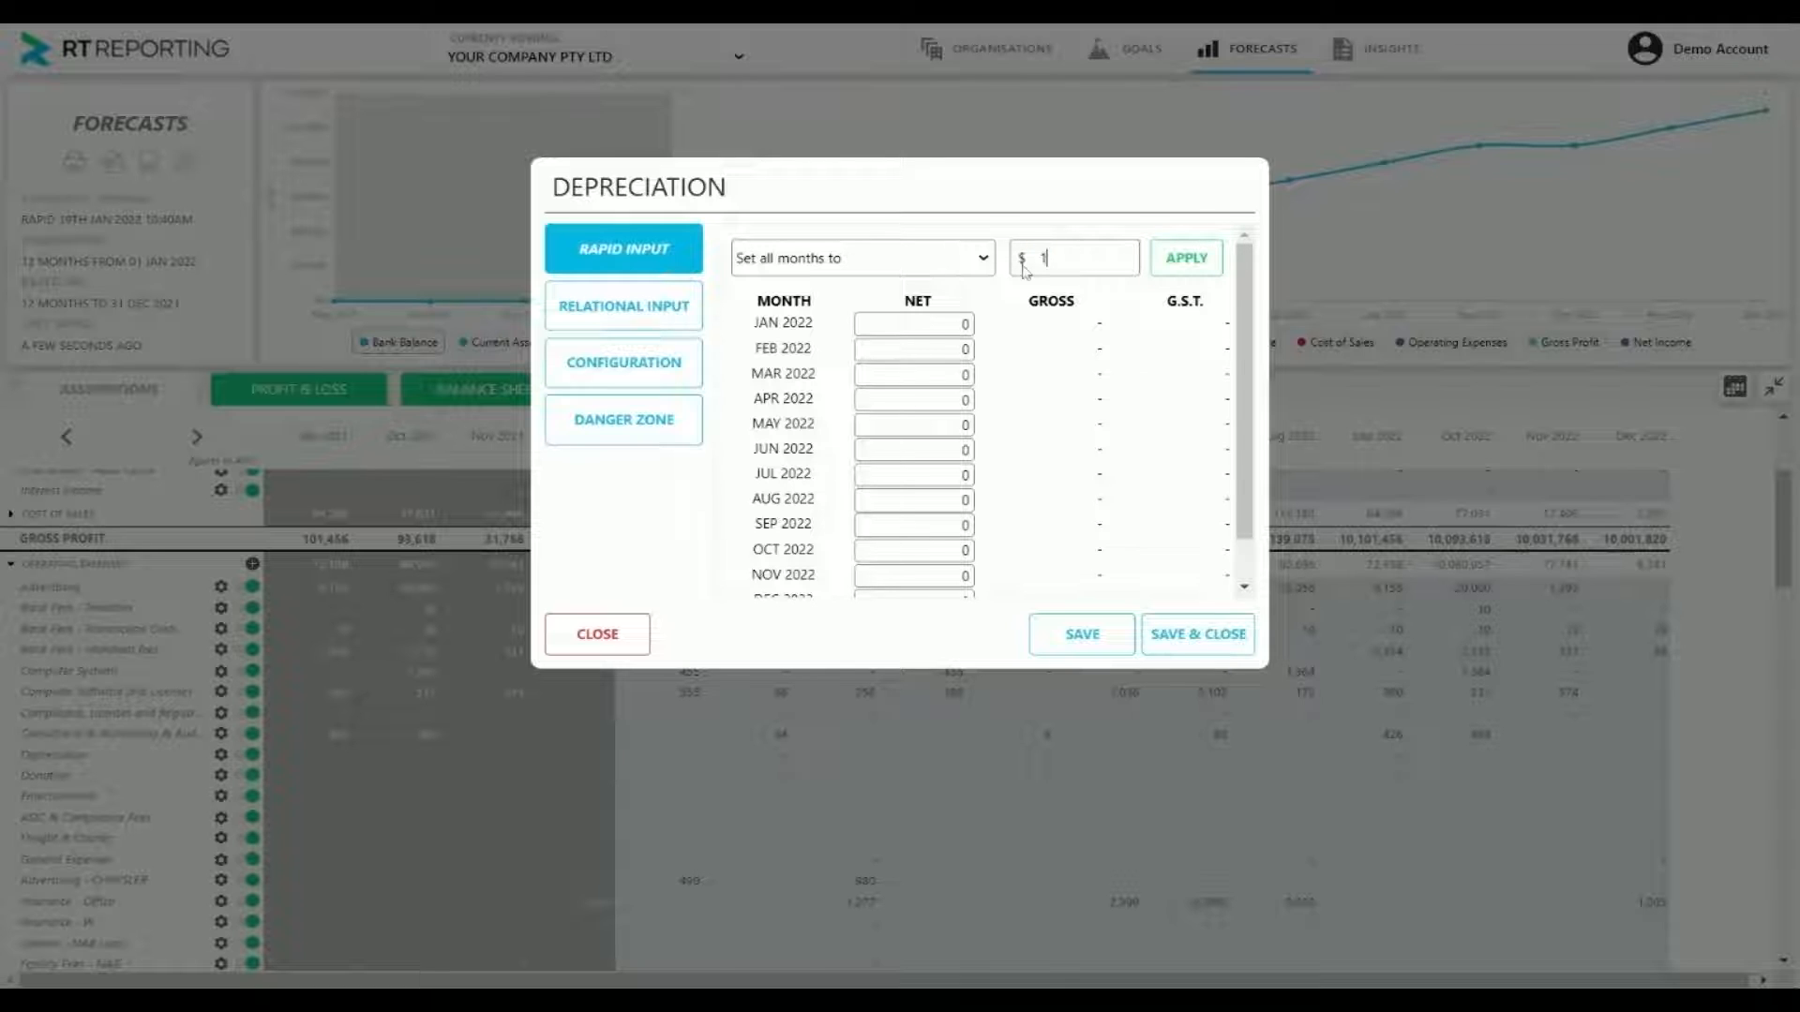
pyautogui.write('000')
pyautogui.click(1186, 257)
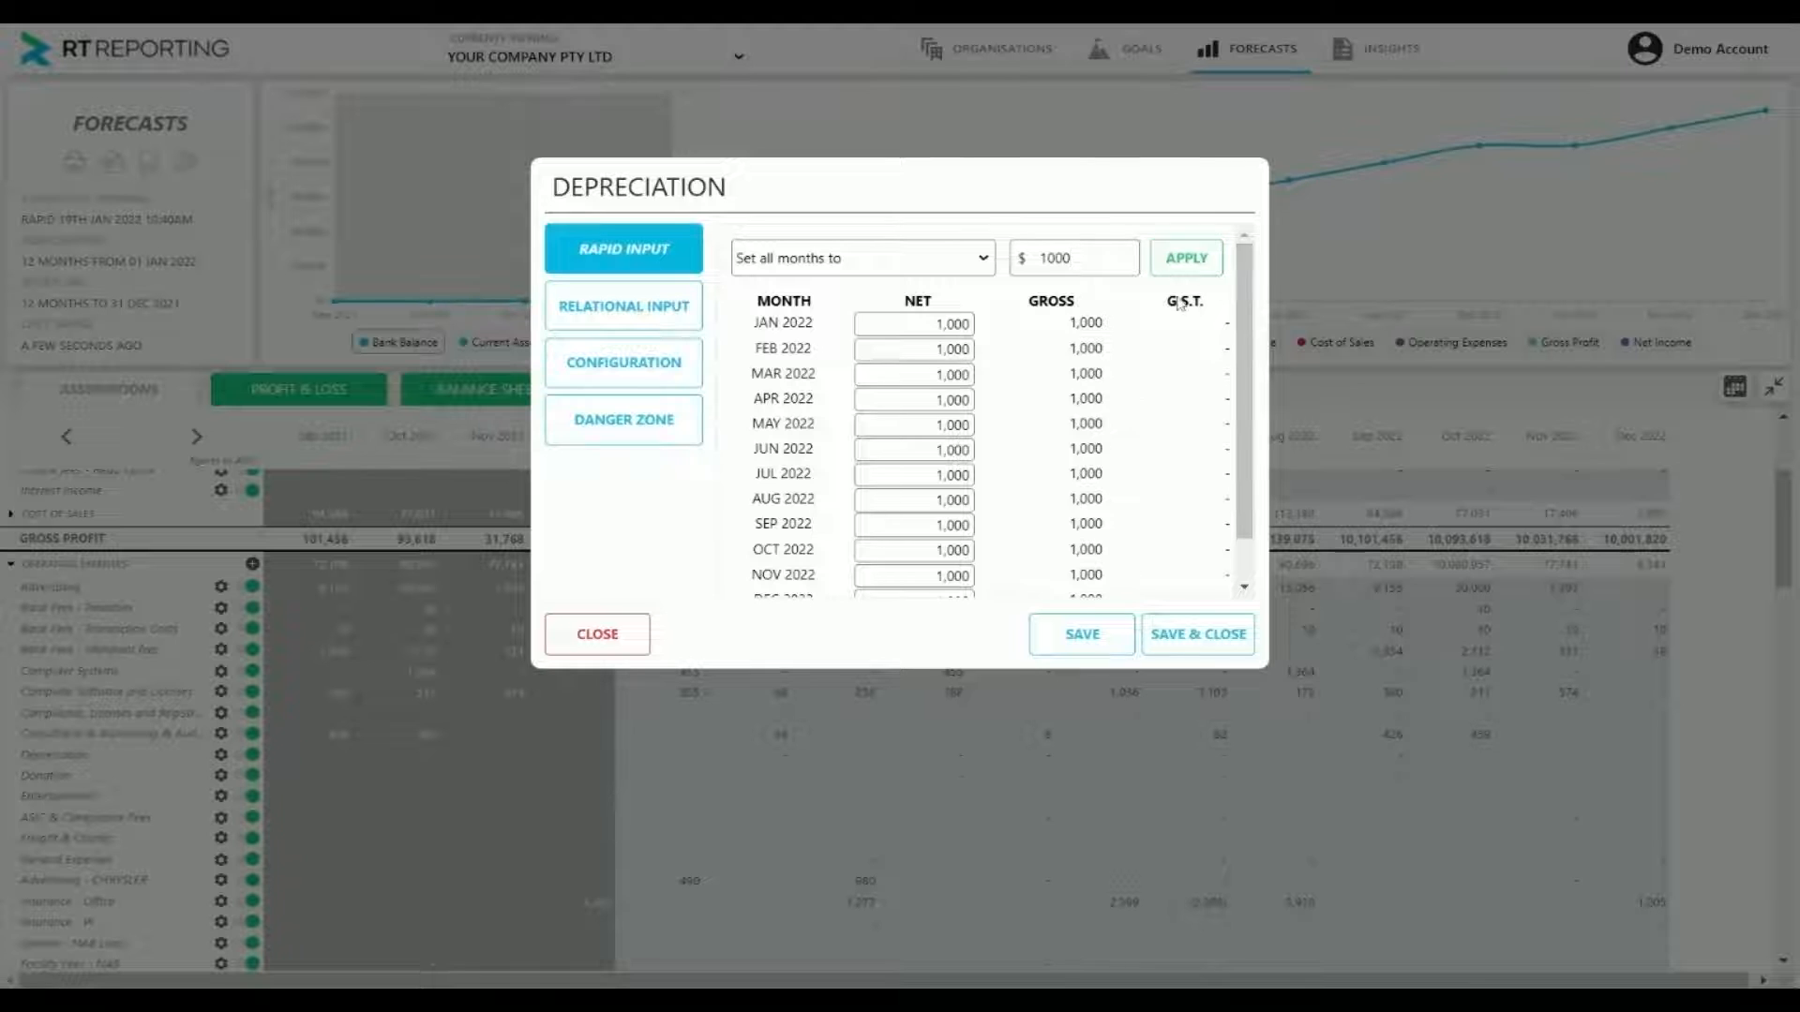
pyautogui.click(1175, 660)
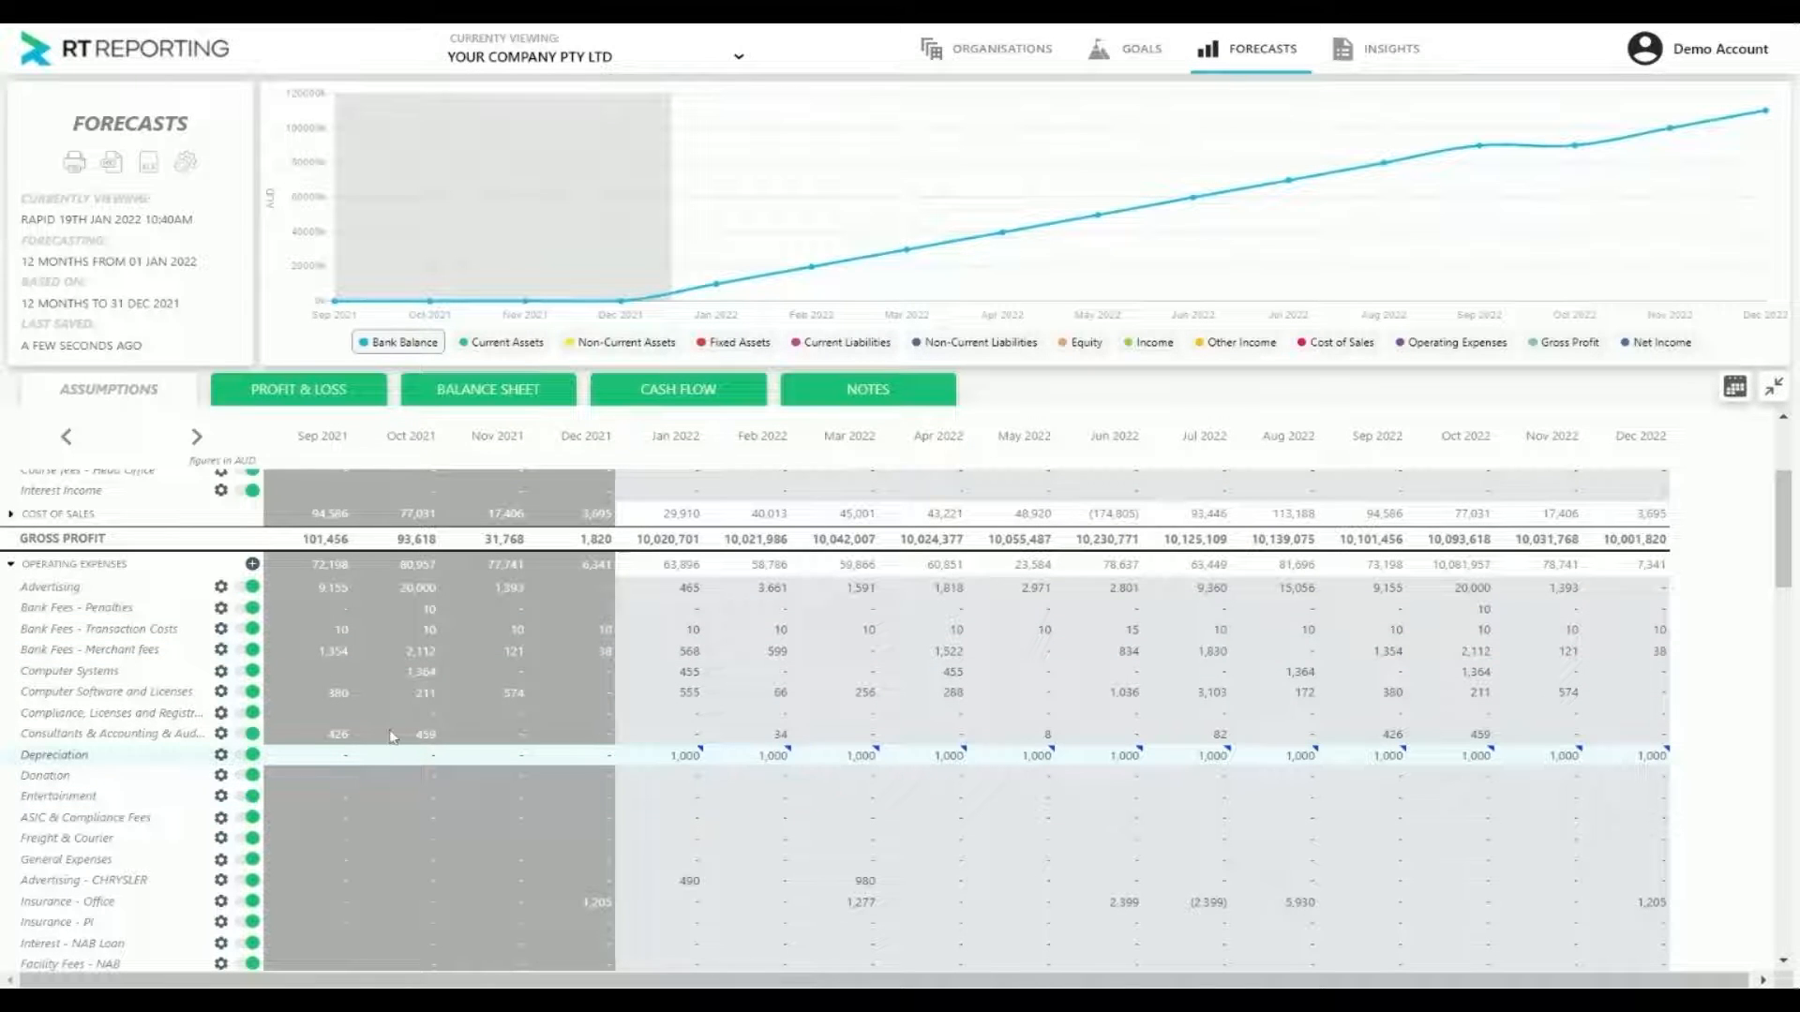
# Review the Depreciation account's configuration for its G.S.T., cashflow exclusion and income tax calculation settings
pyautogui.click(221, 755)
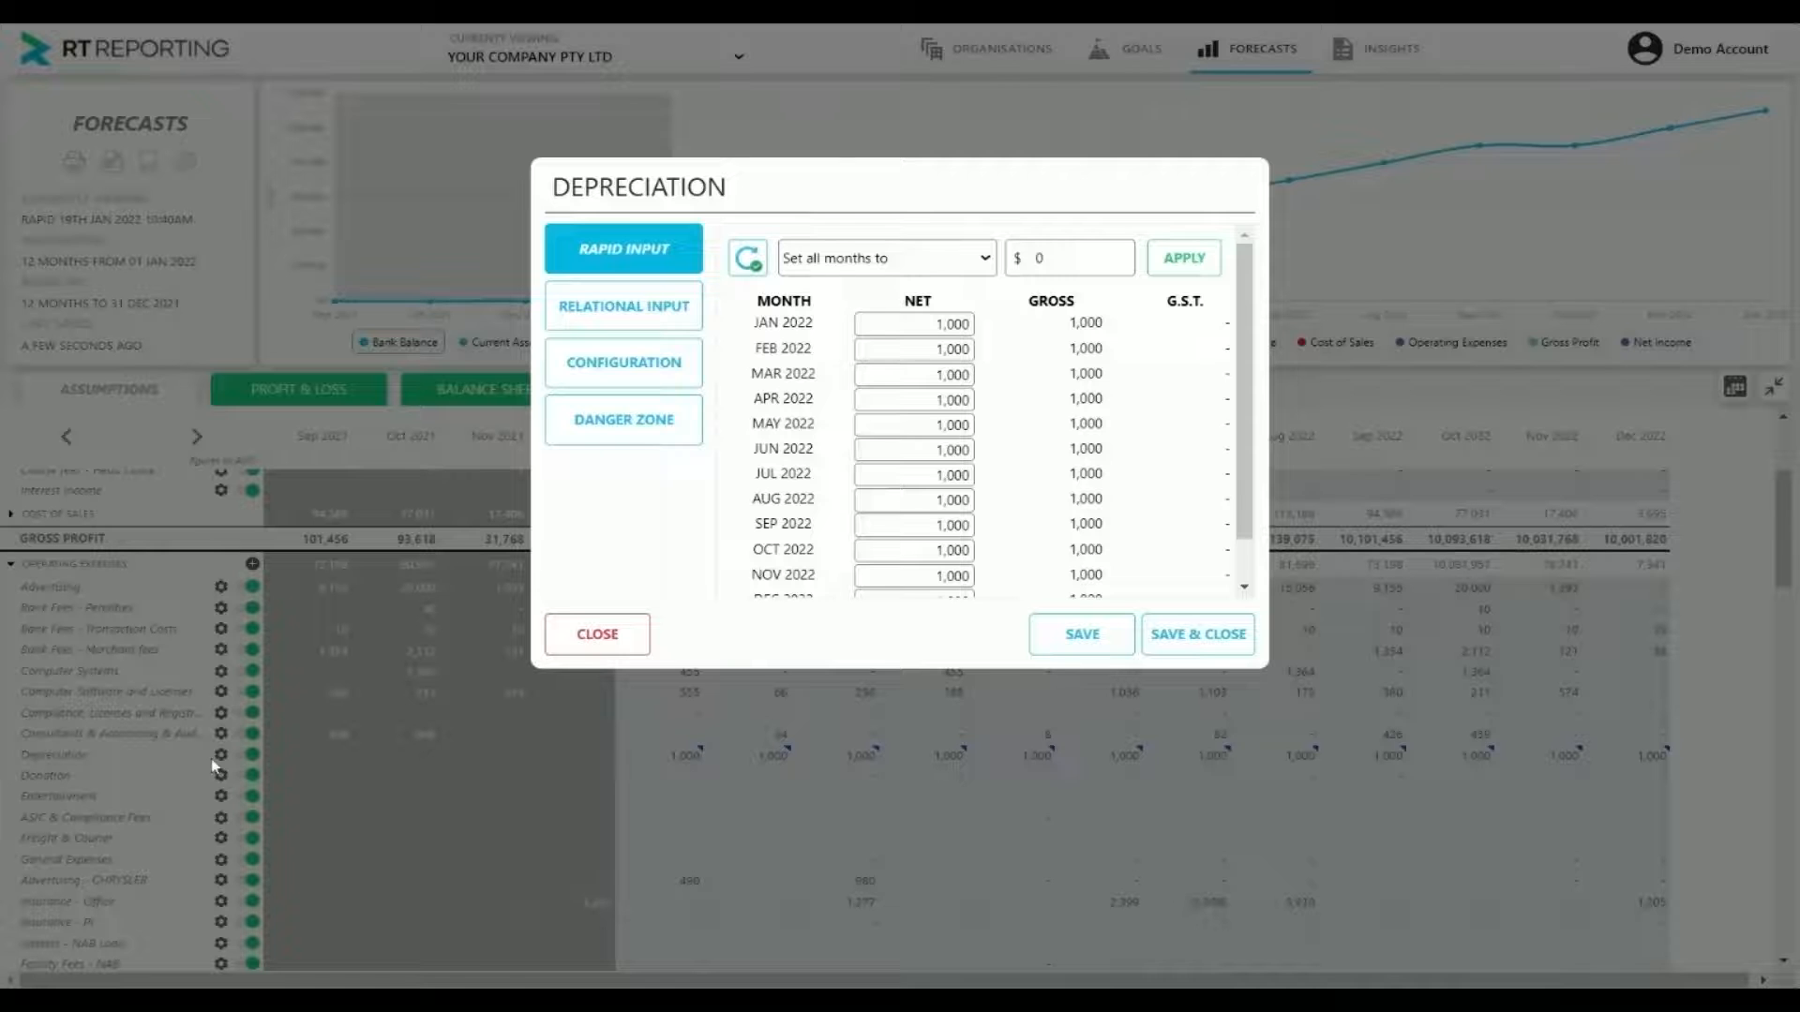
pyautogui.click(679, 362)
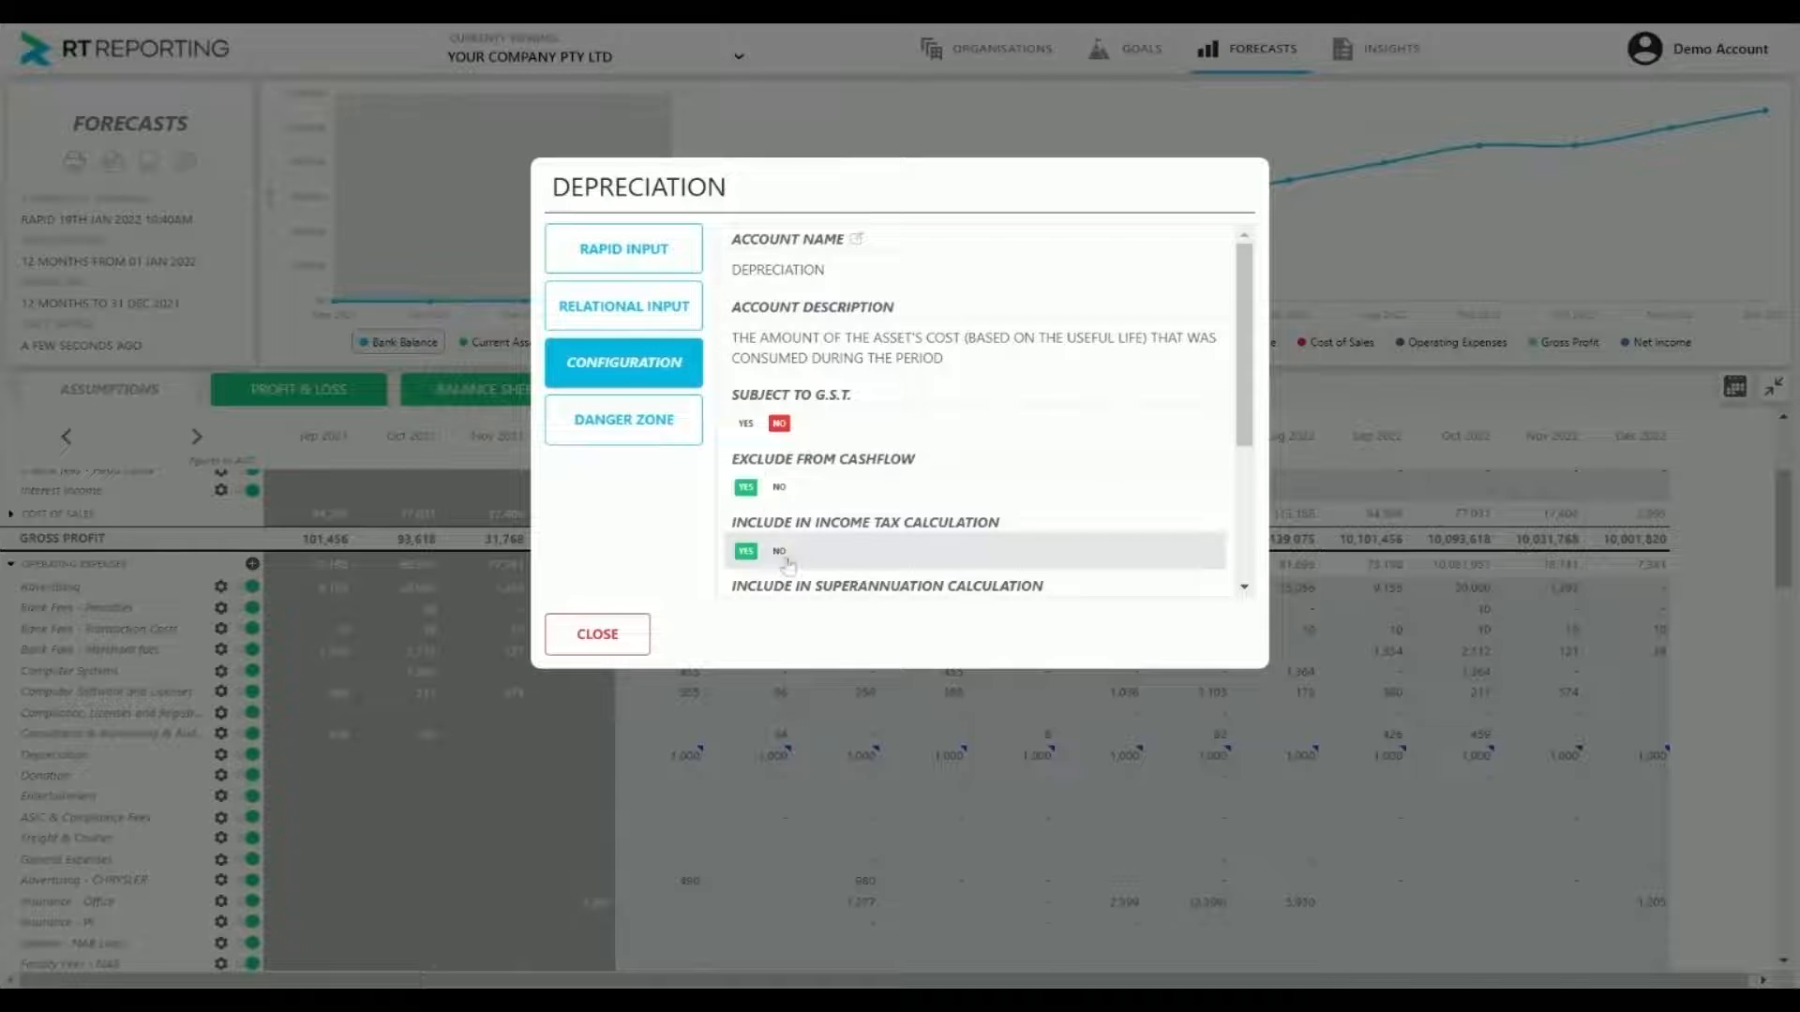
pyautogui.click(647, 635)
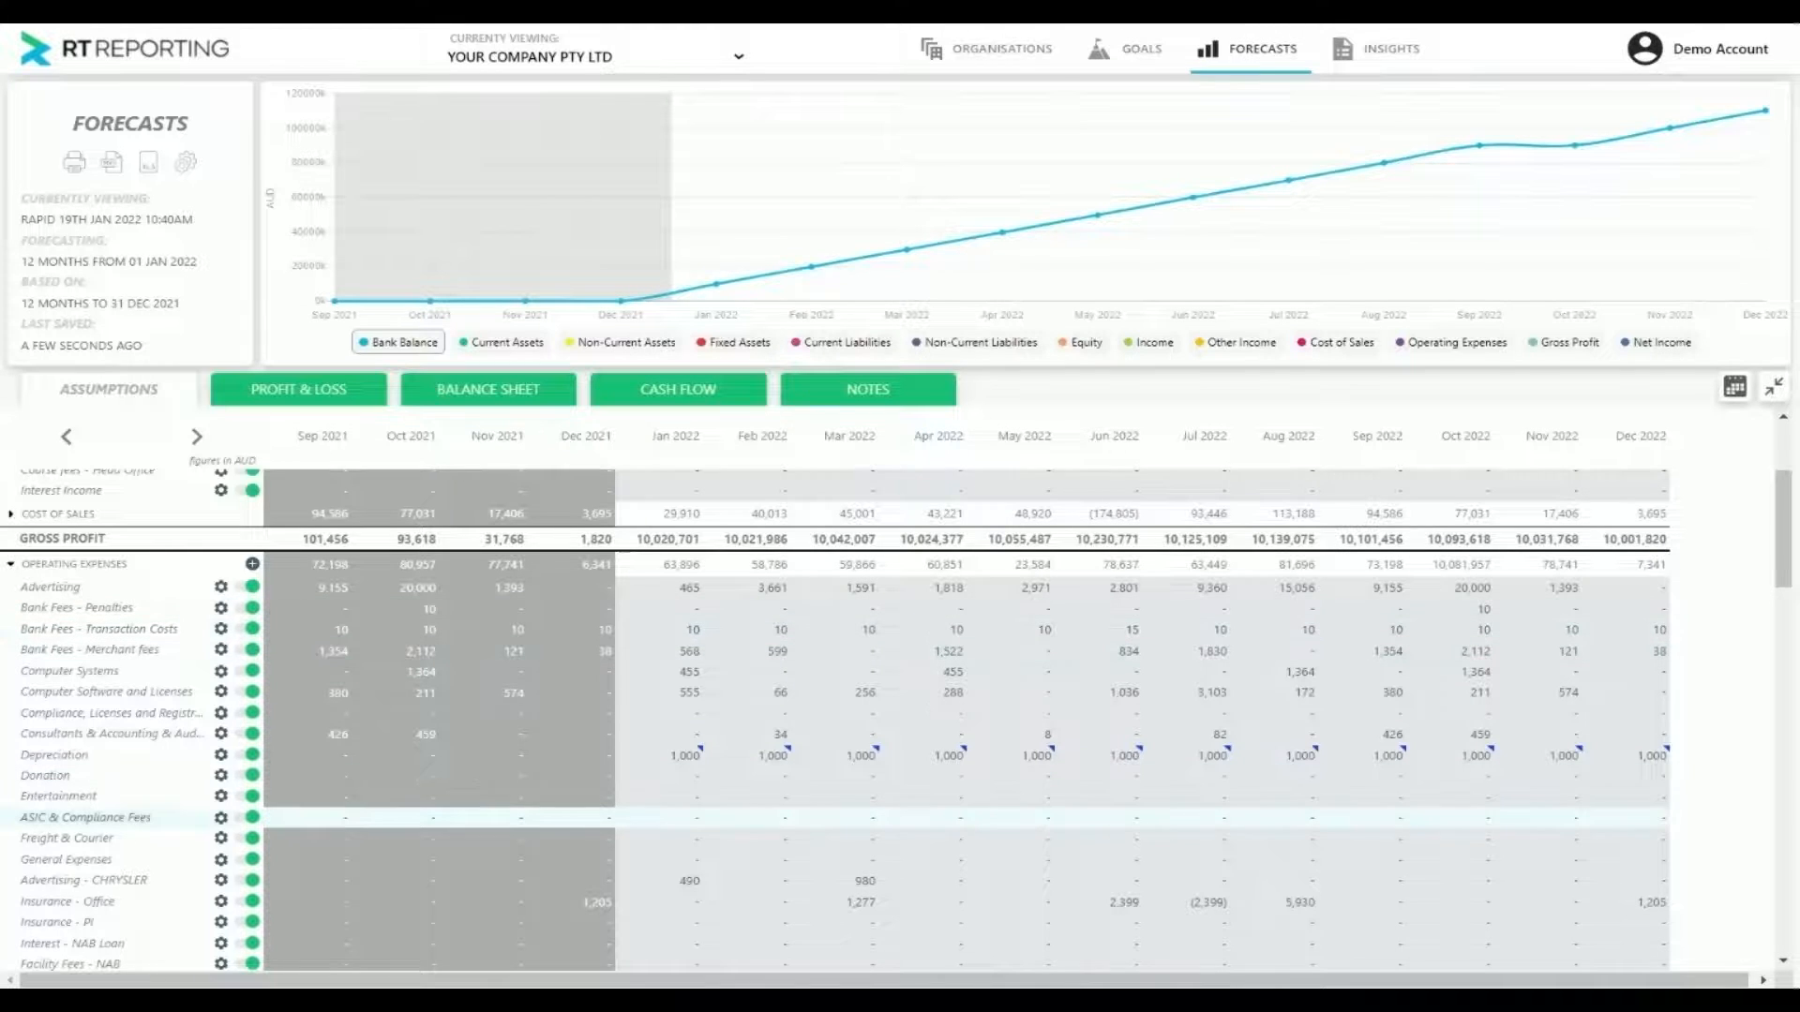
pyautogui.scroll(-10, 844, 810)
pyautogui.scroll(-10, 844, 810)
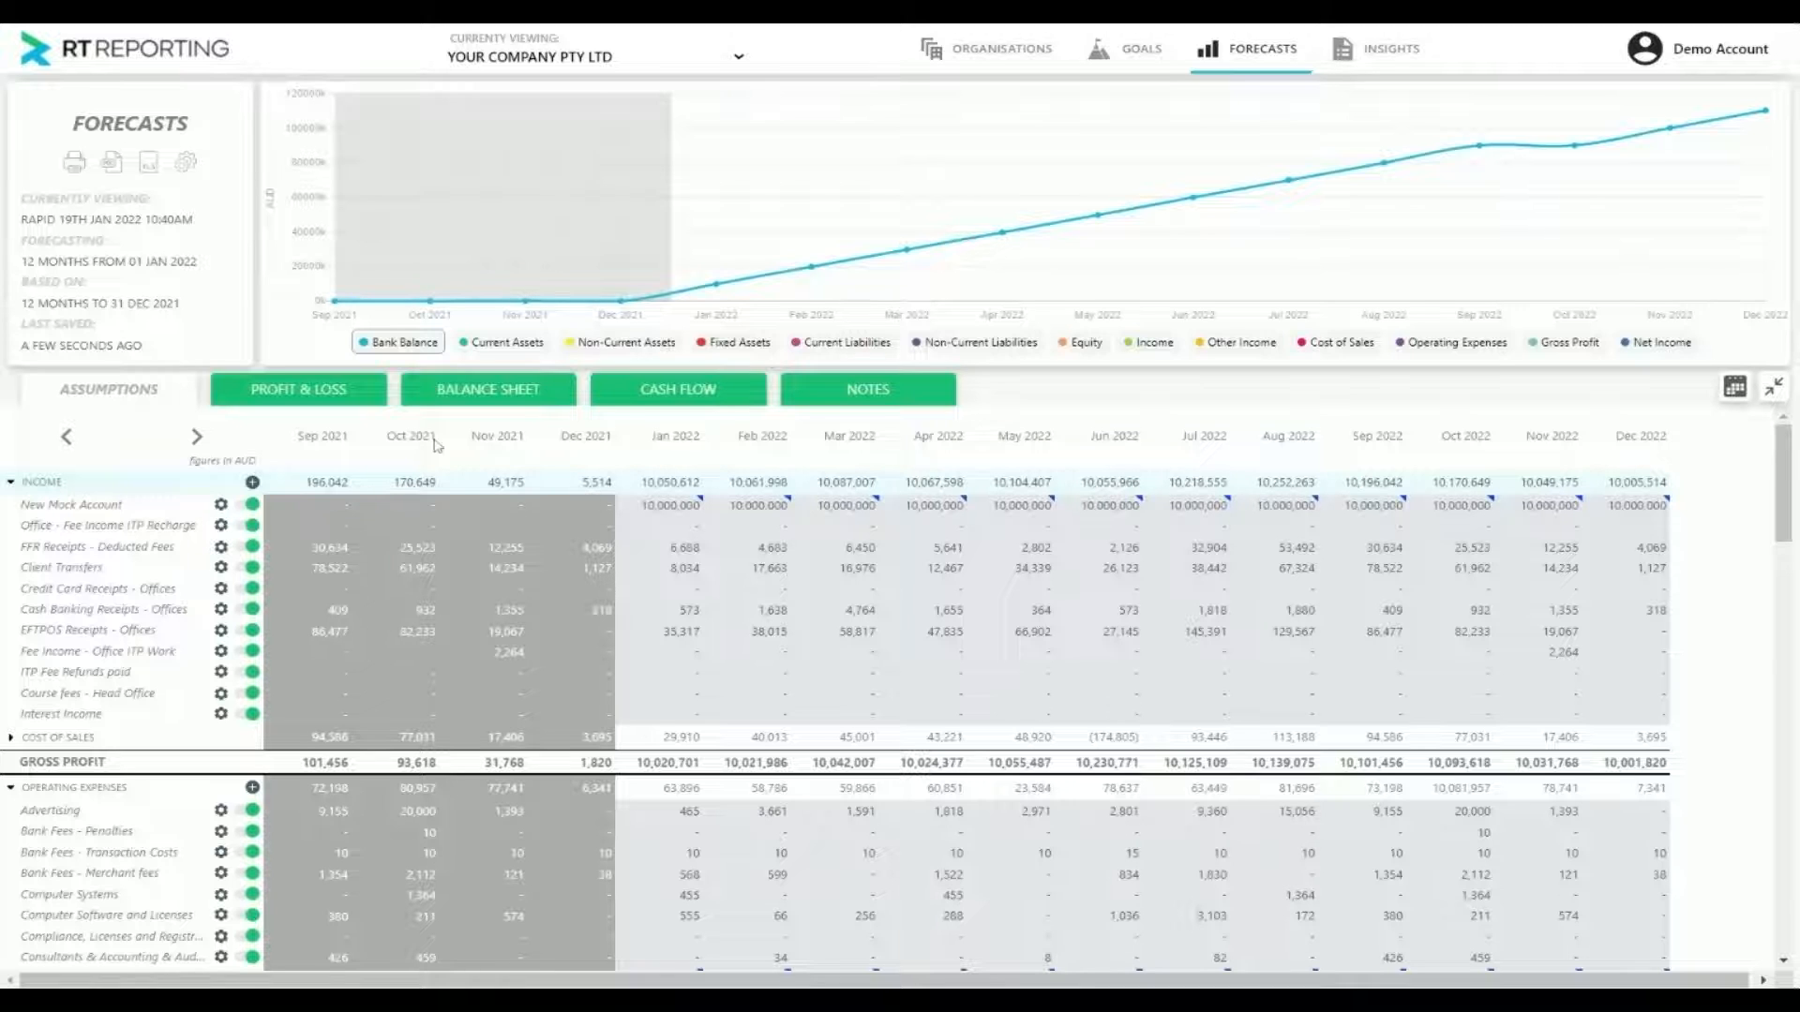
# Set the forecast's G.S.T. payment terms to "STANDARD (i.e. 28 days)" in the forecast settings
pyautogui.click(184, 163)
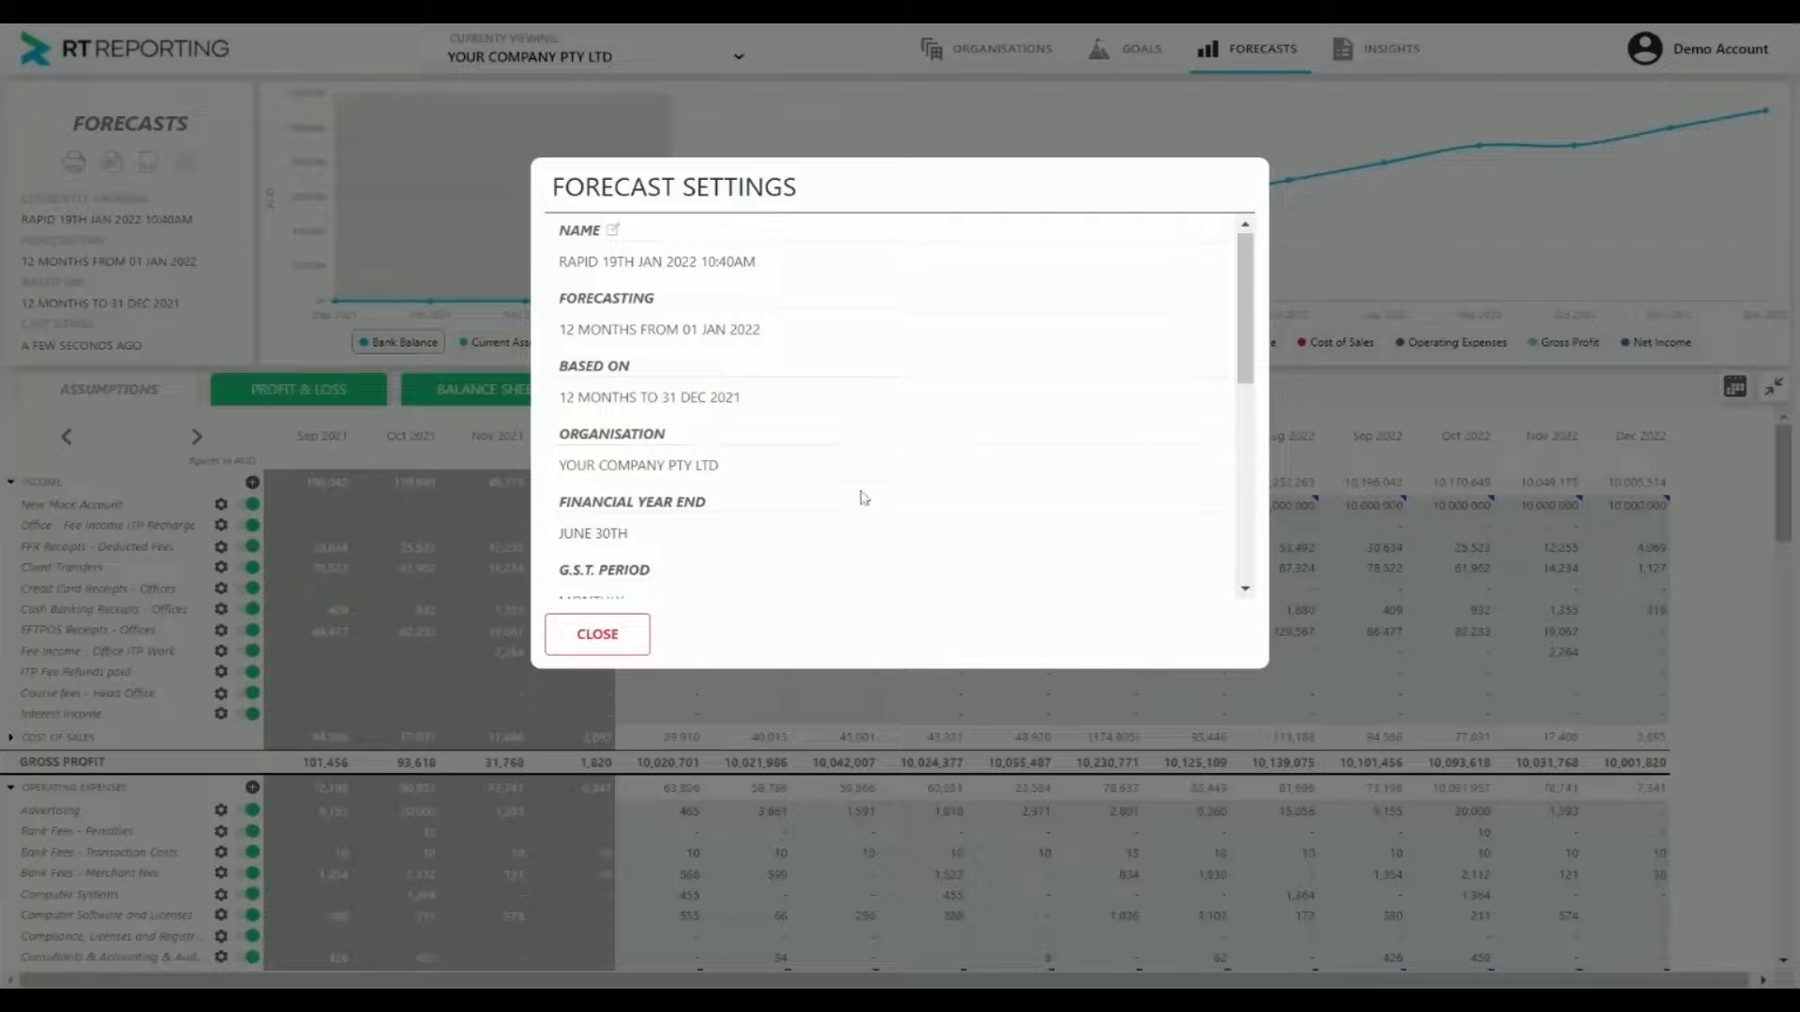
pyautogui.scroll(-4, 859, 498)
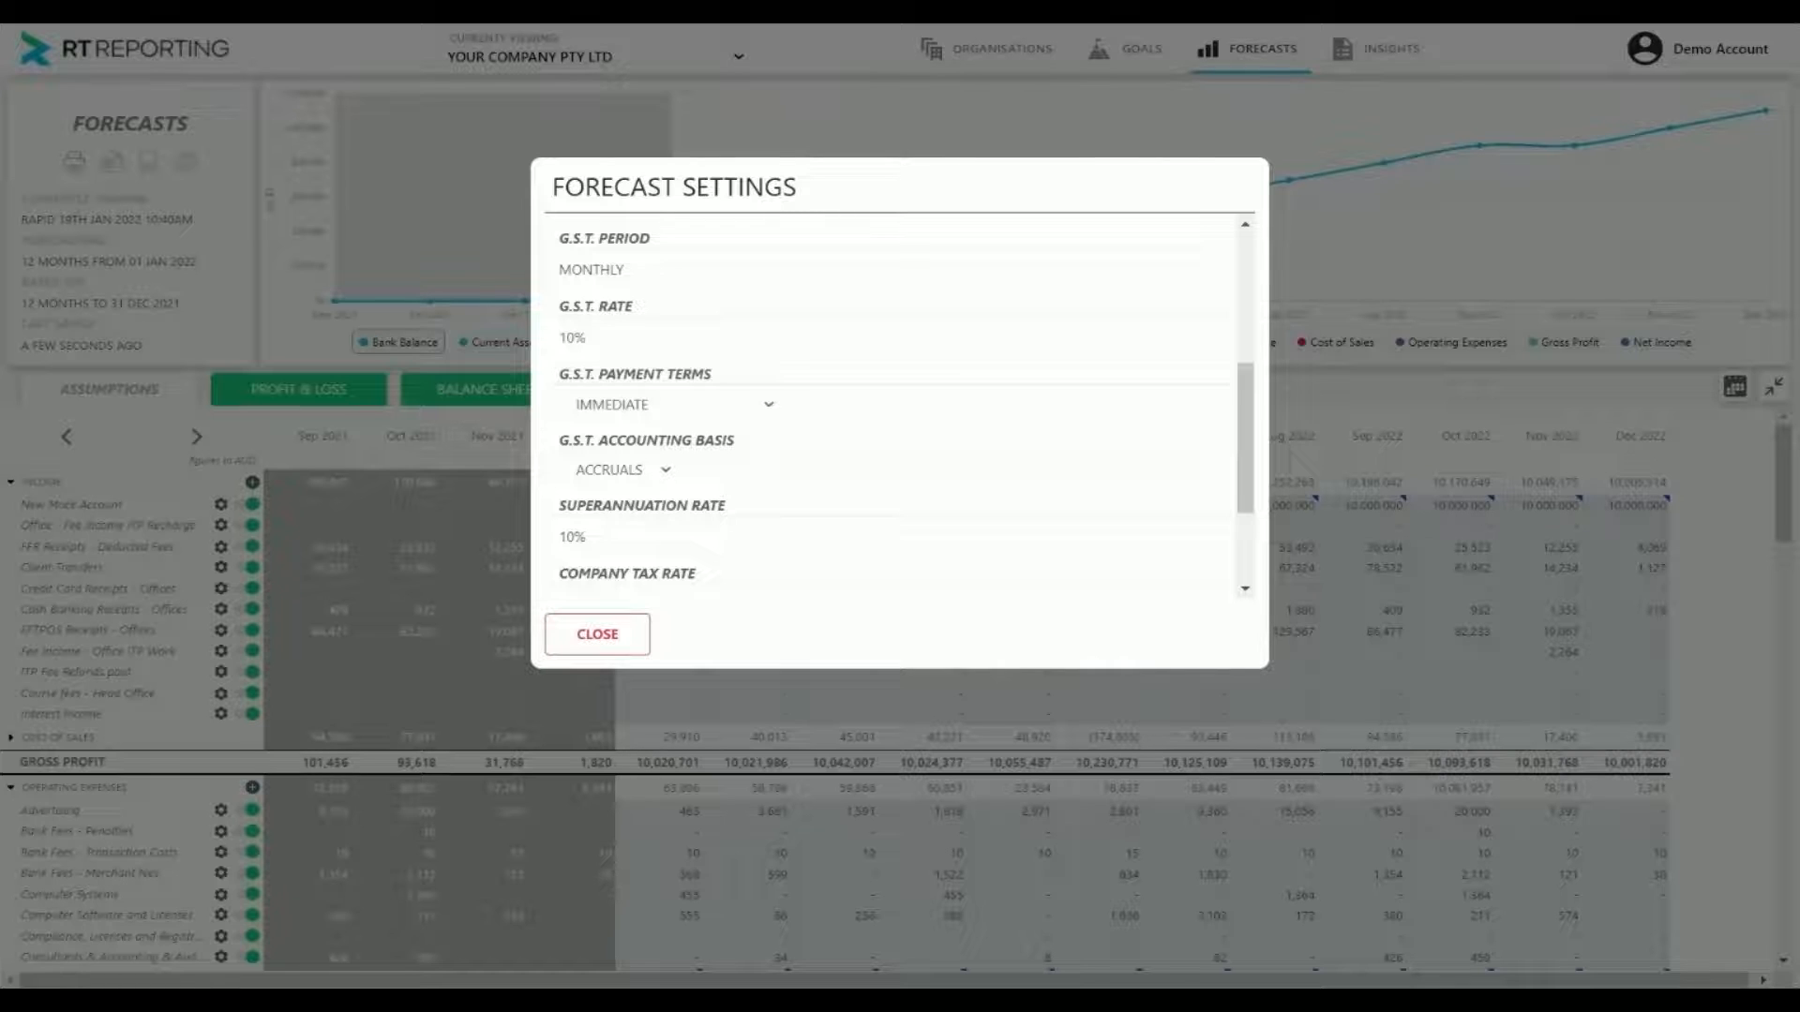
pyautogui.click(651, 426)
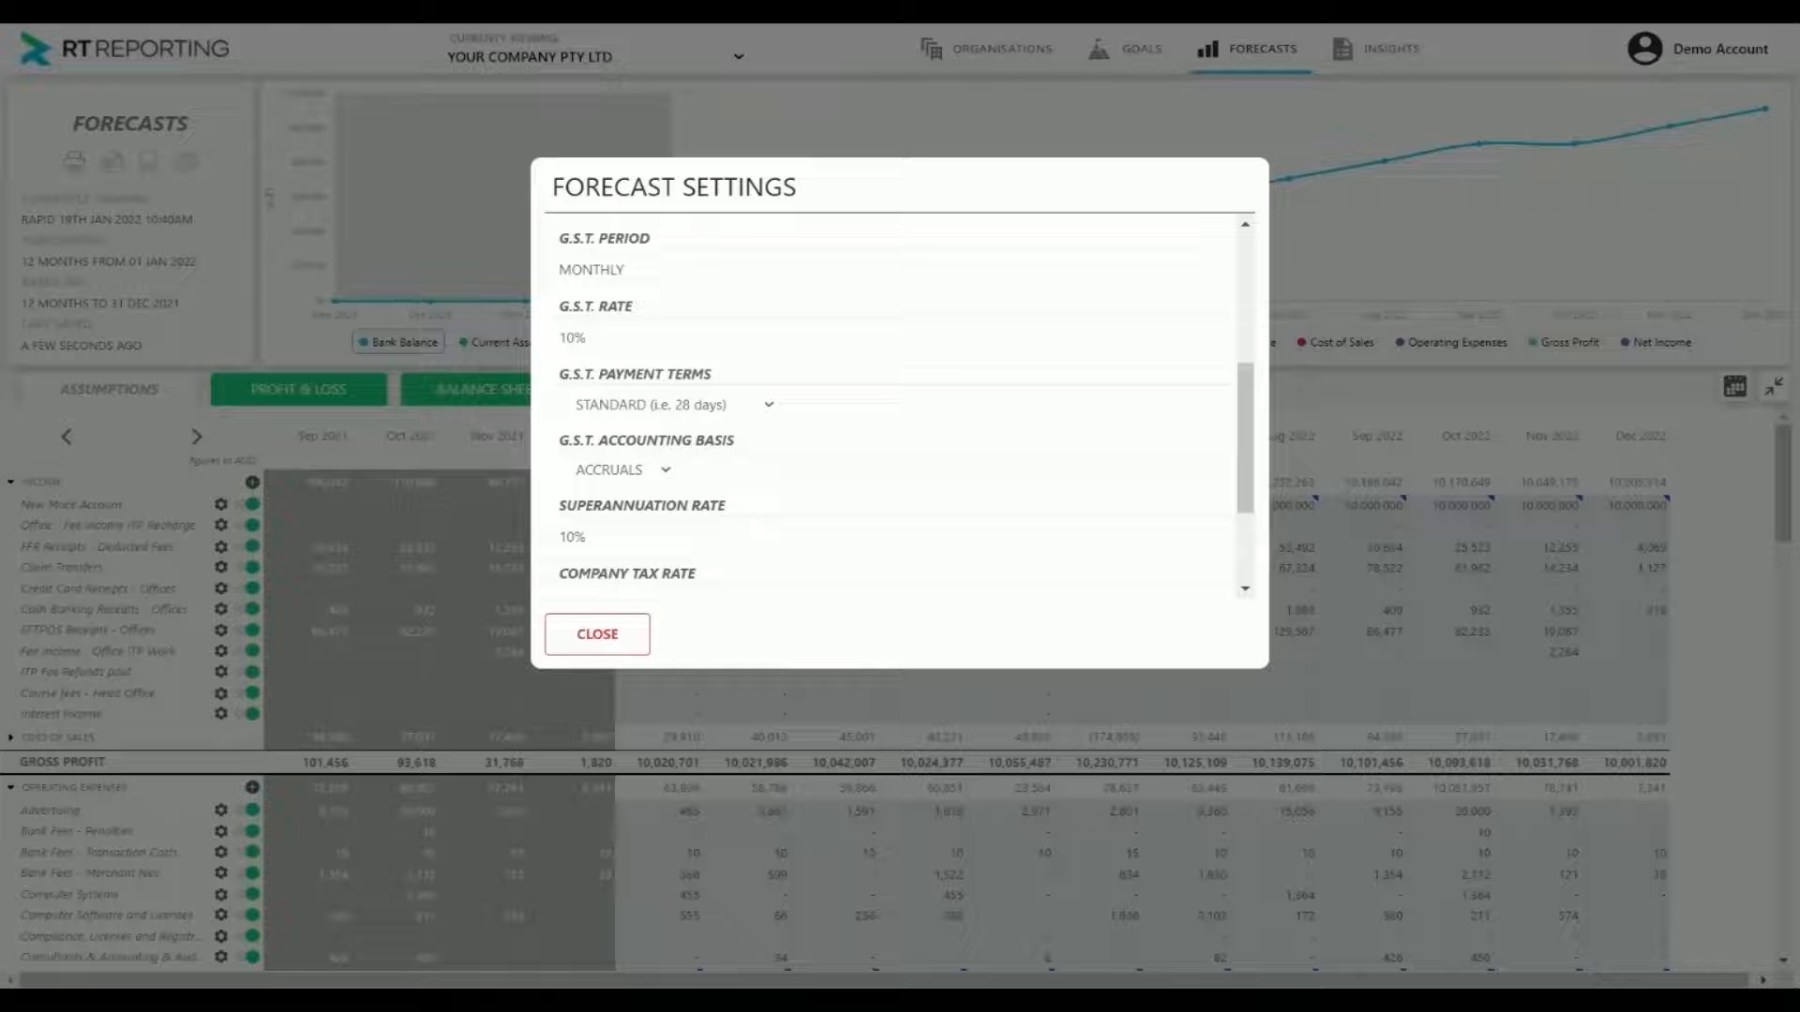
pyautogui.click(598, 635)
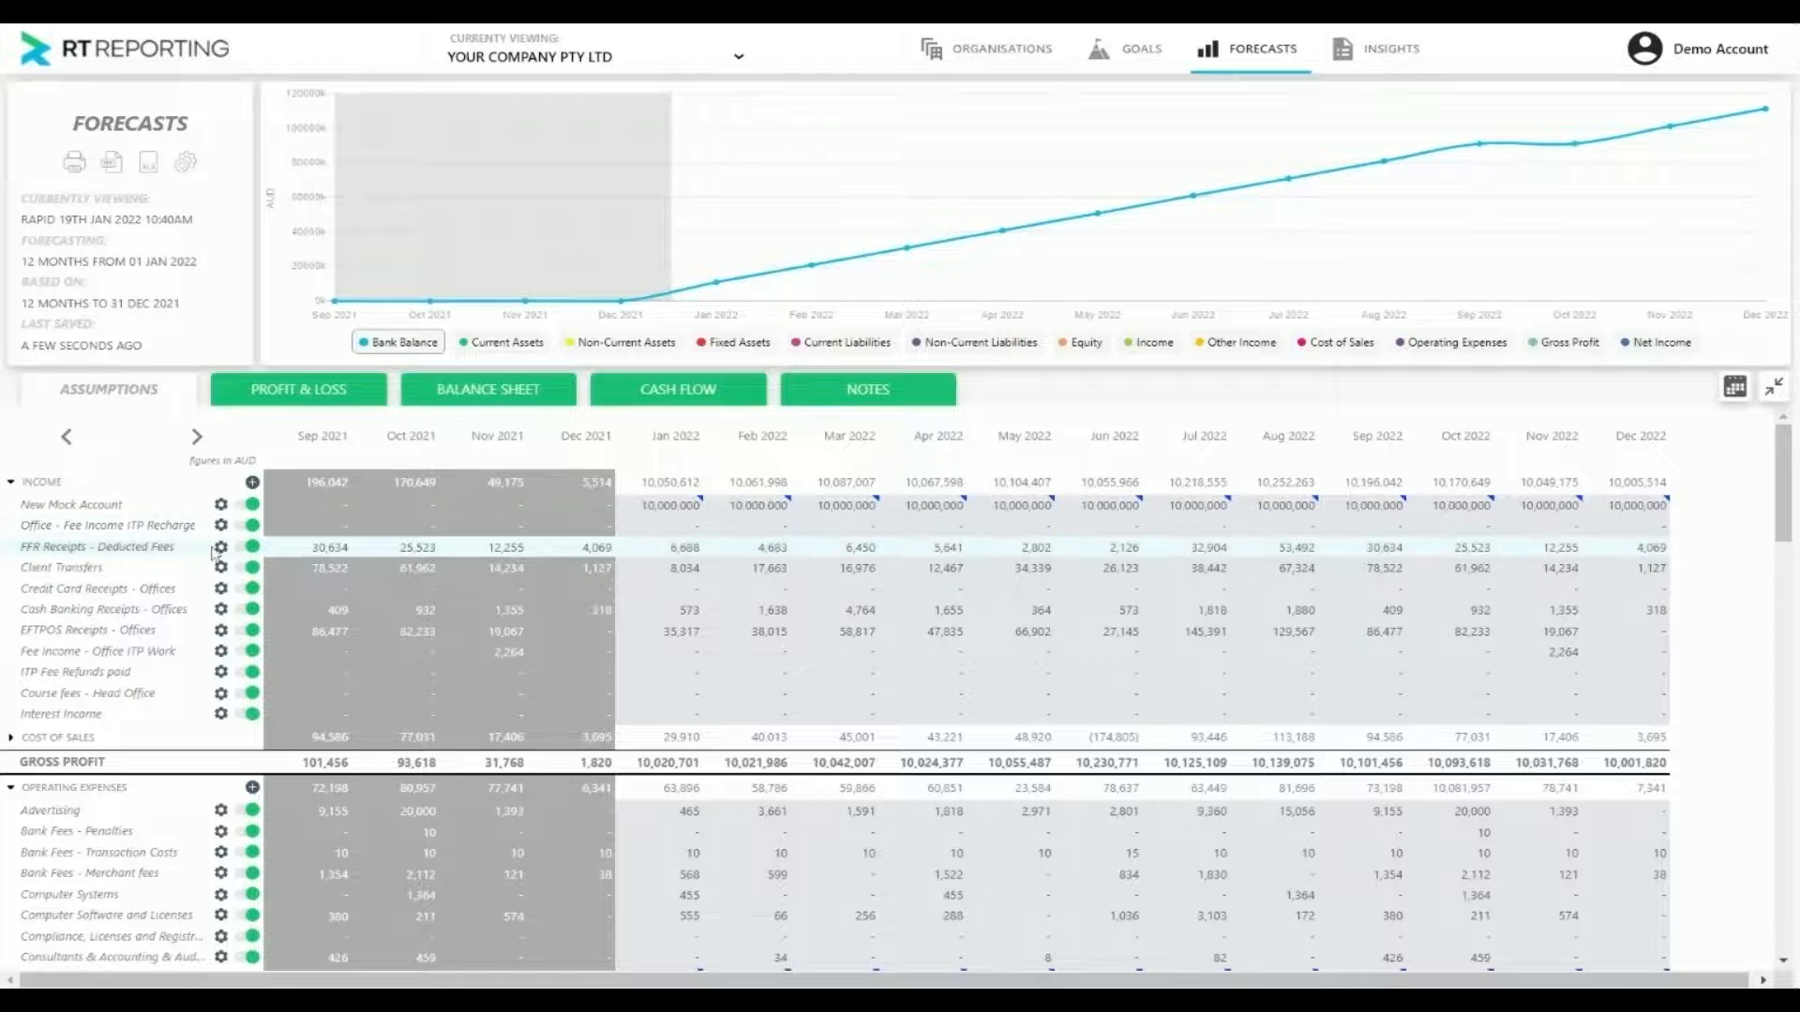
# Rename the income account "New Mock Account" as "New Revenue Lines" and review its remaining configuration options
pyautogui.click(221, 506)
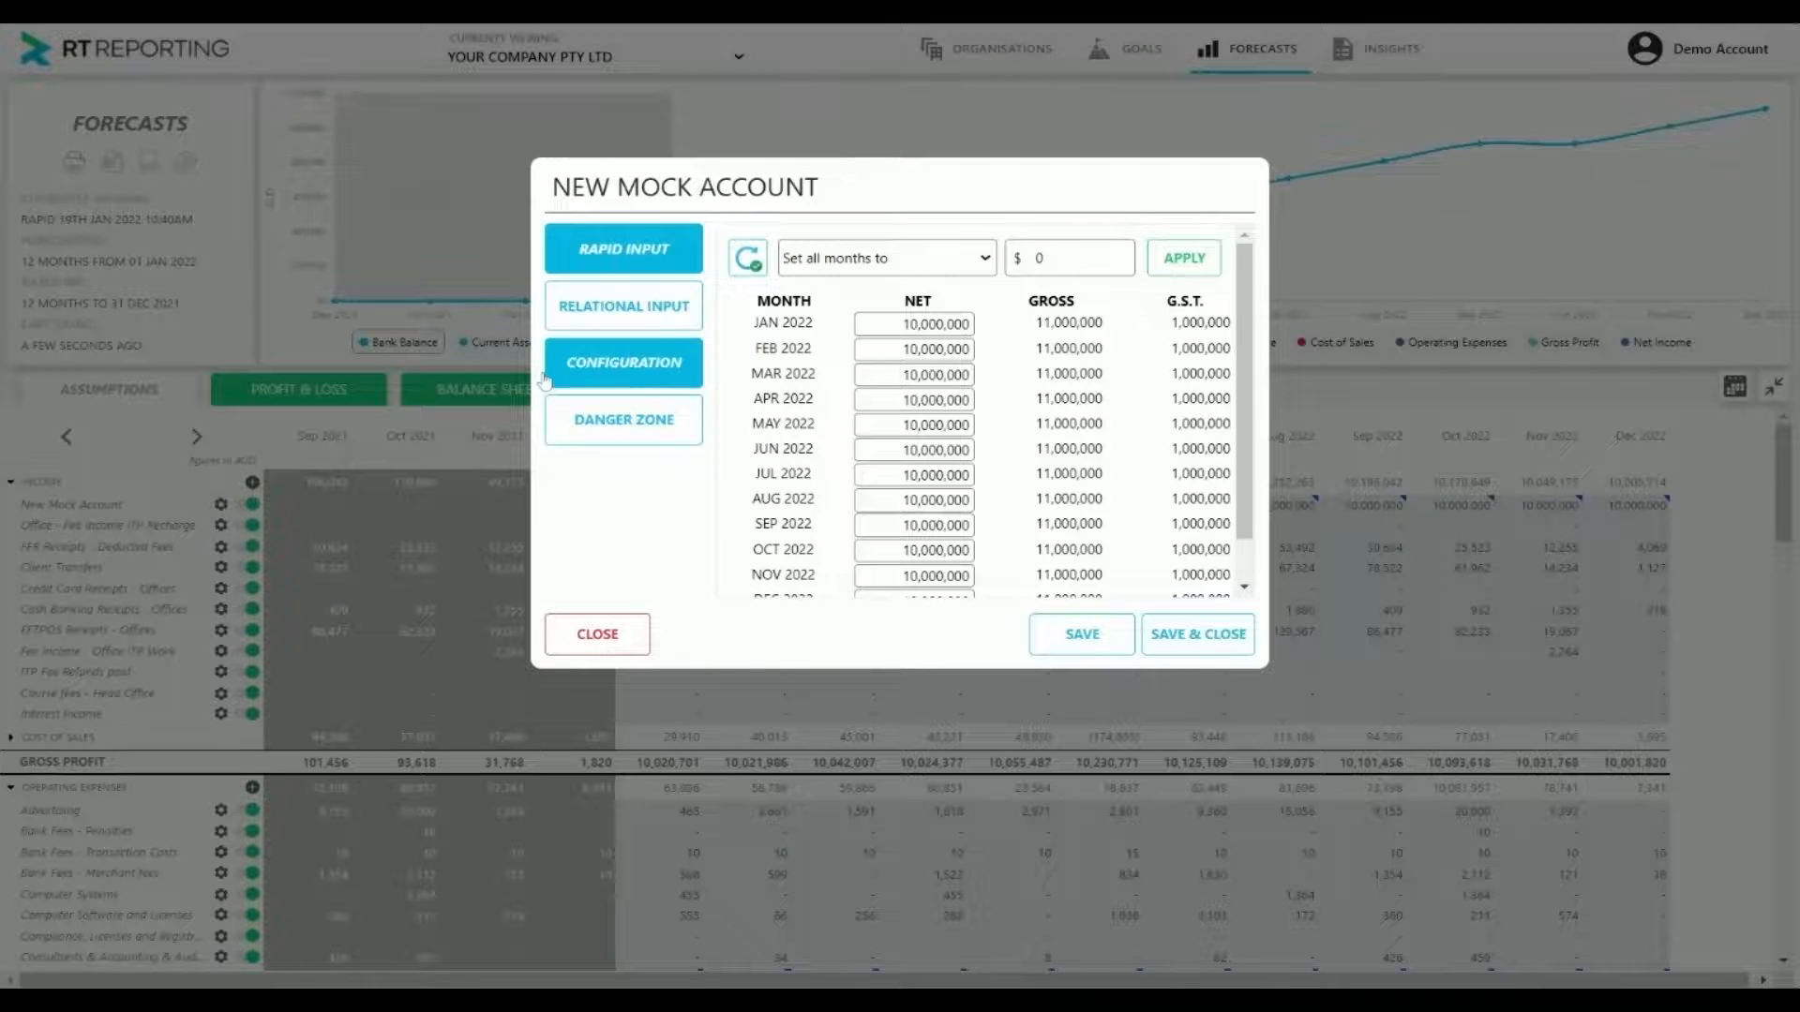
pyautogui.click(598, 634)
pyautogui.click(221, 506)
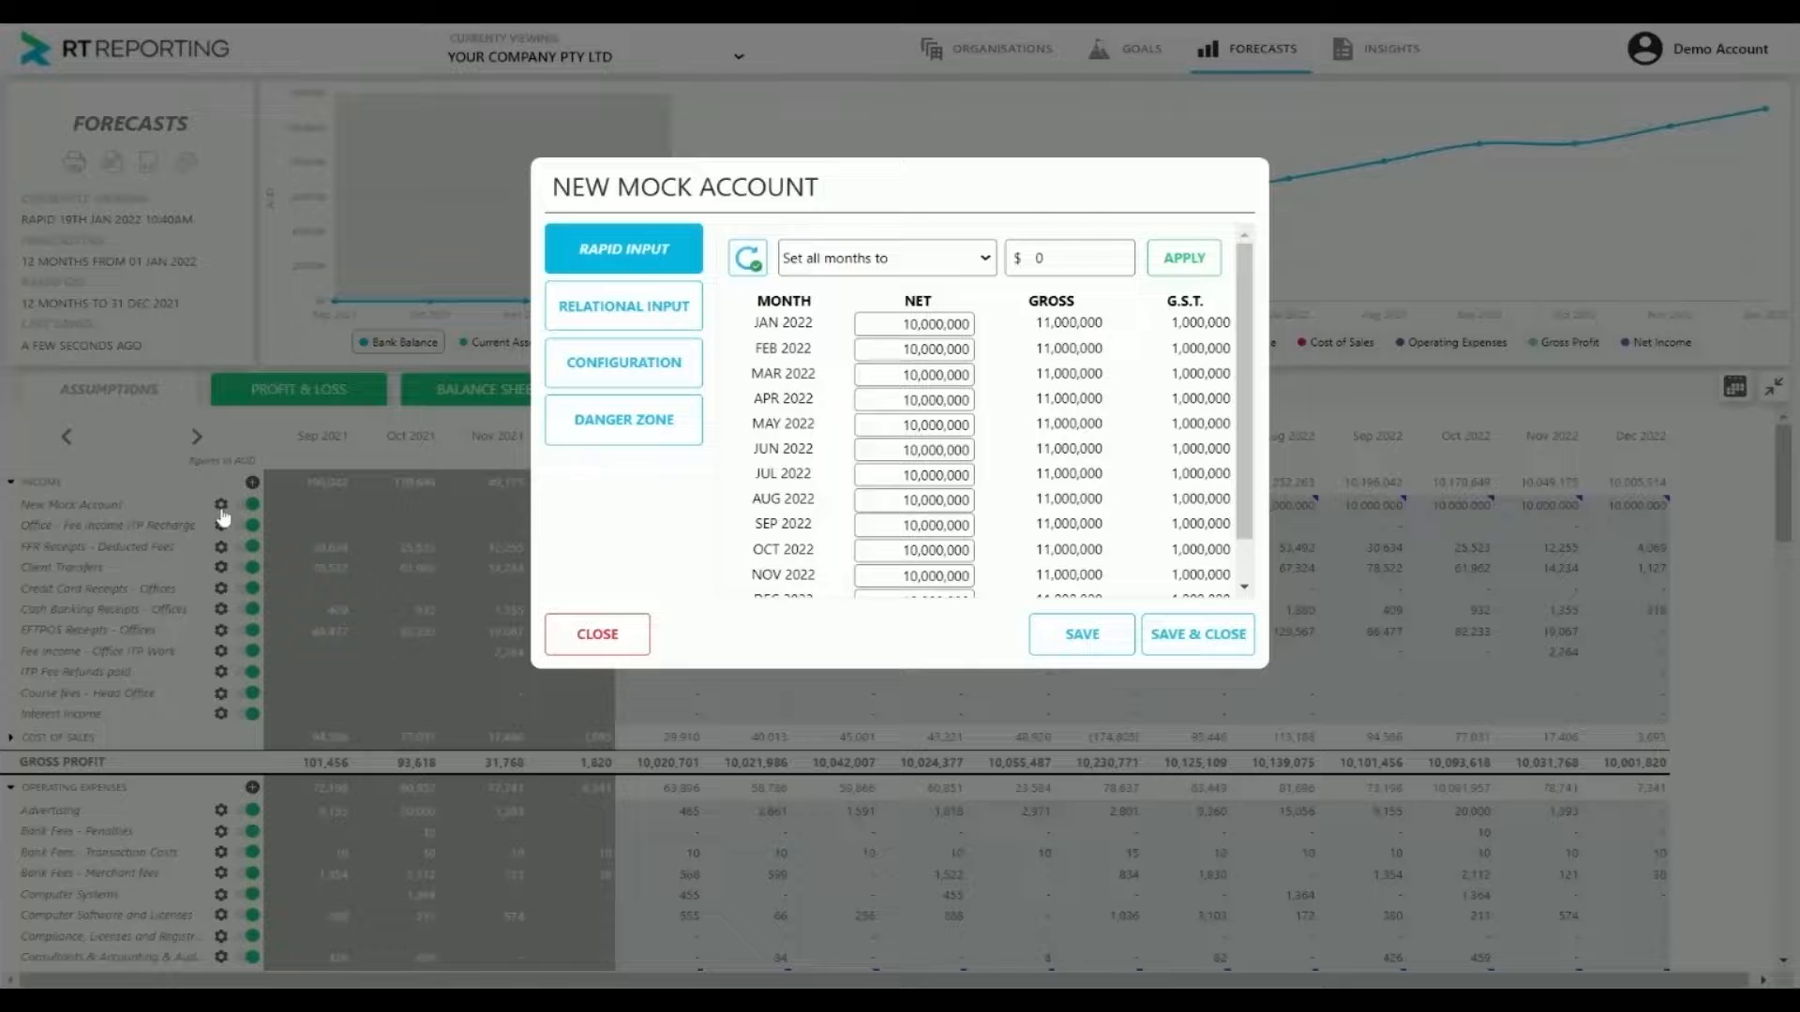
pyautogui.click(661, 364)
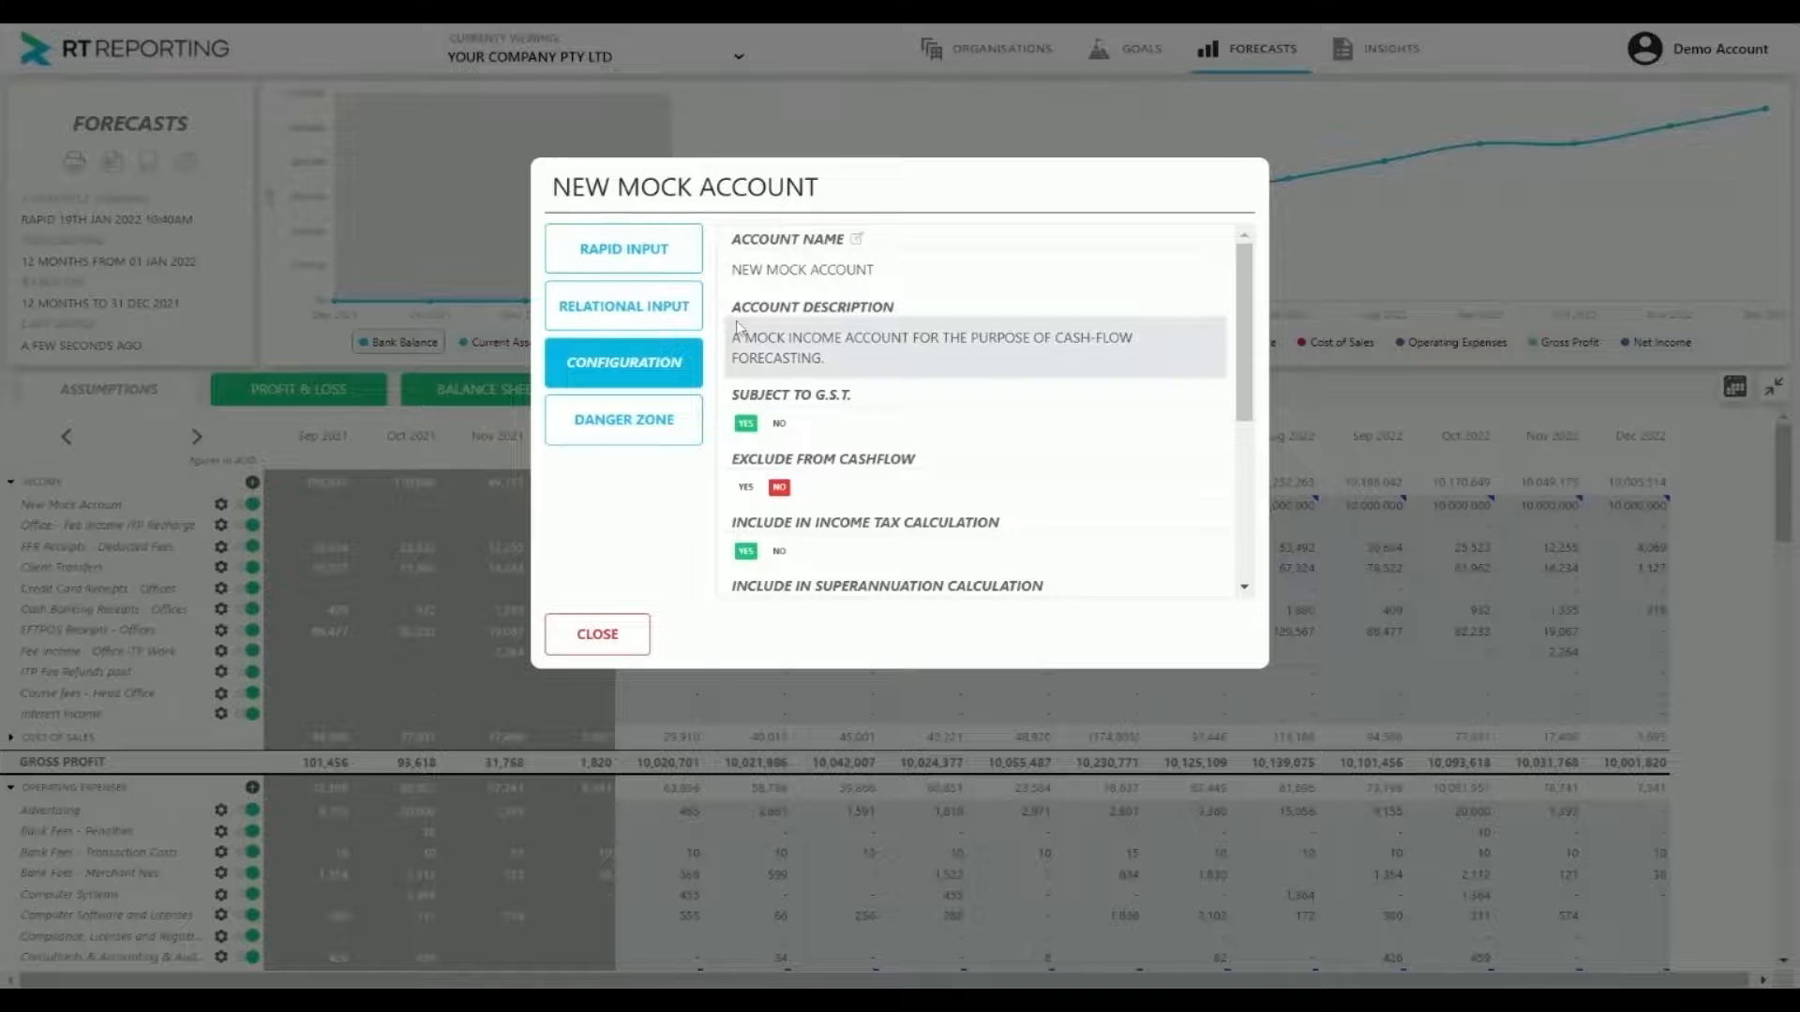
pyautogui.click(856, 239)
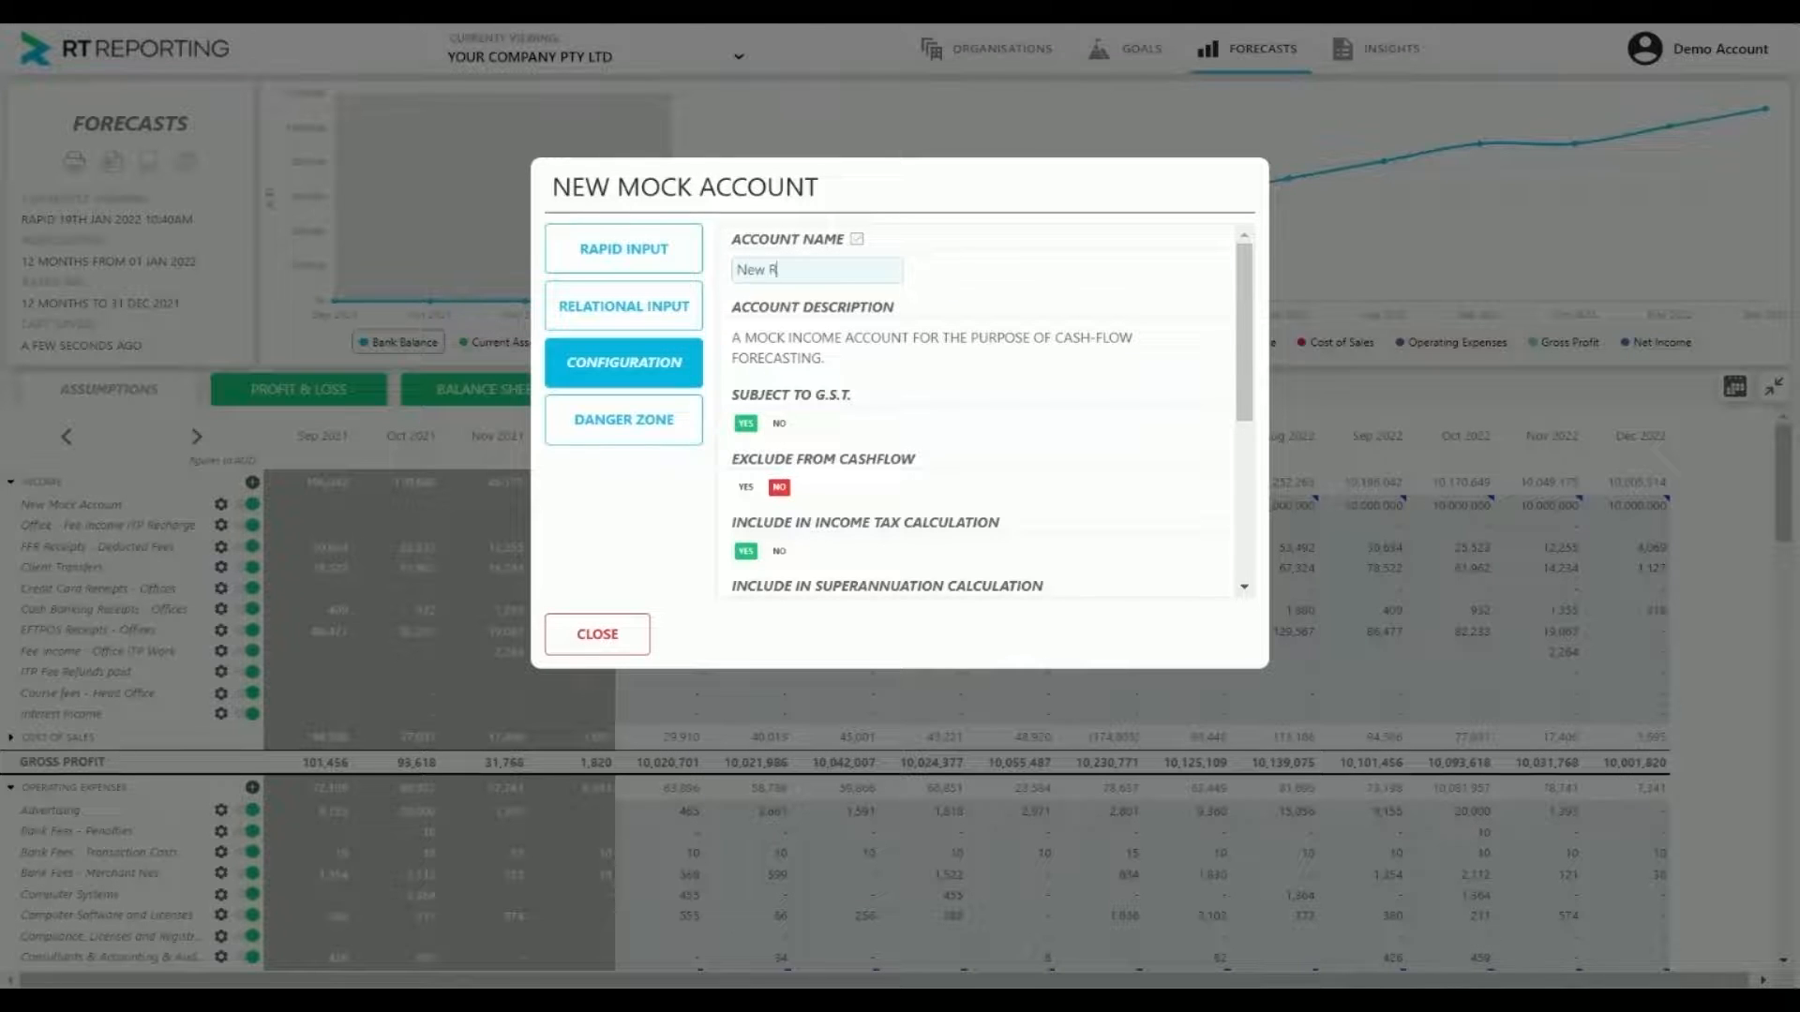
pyautogui.write('New Revenue Lines')
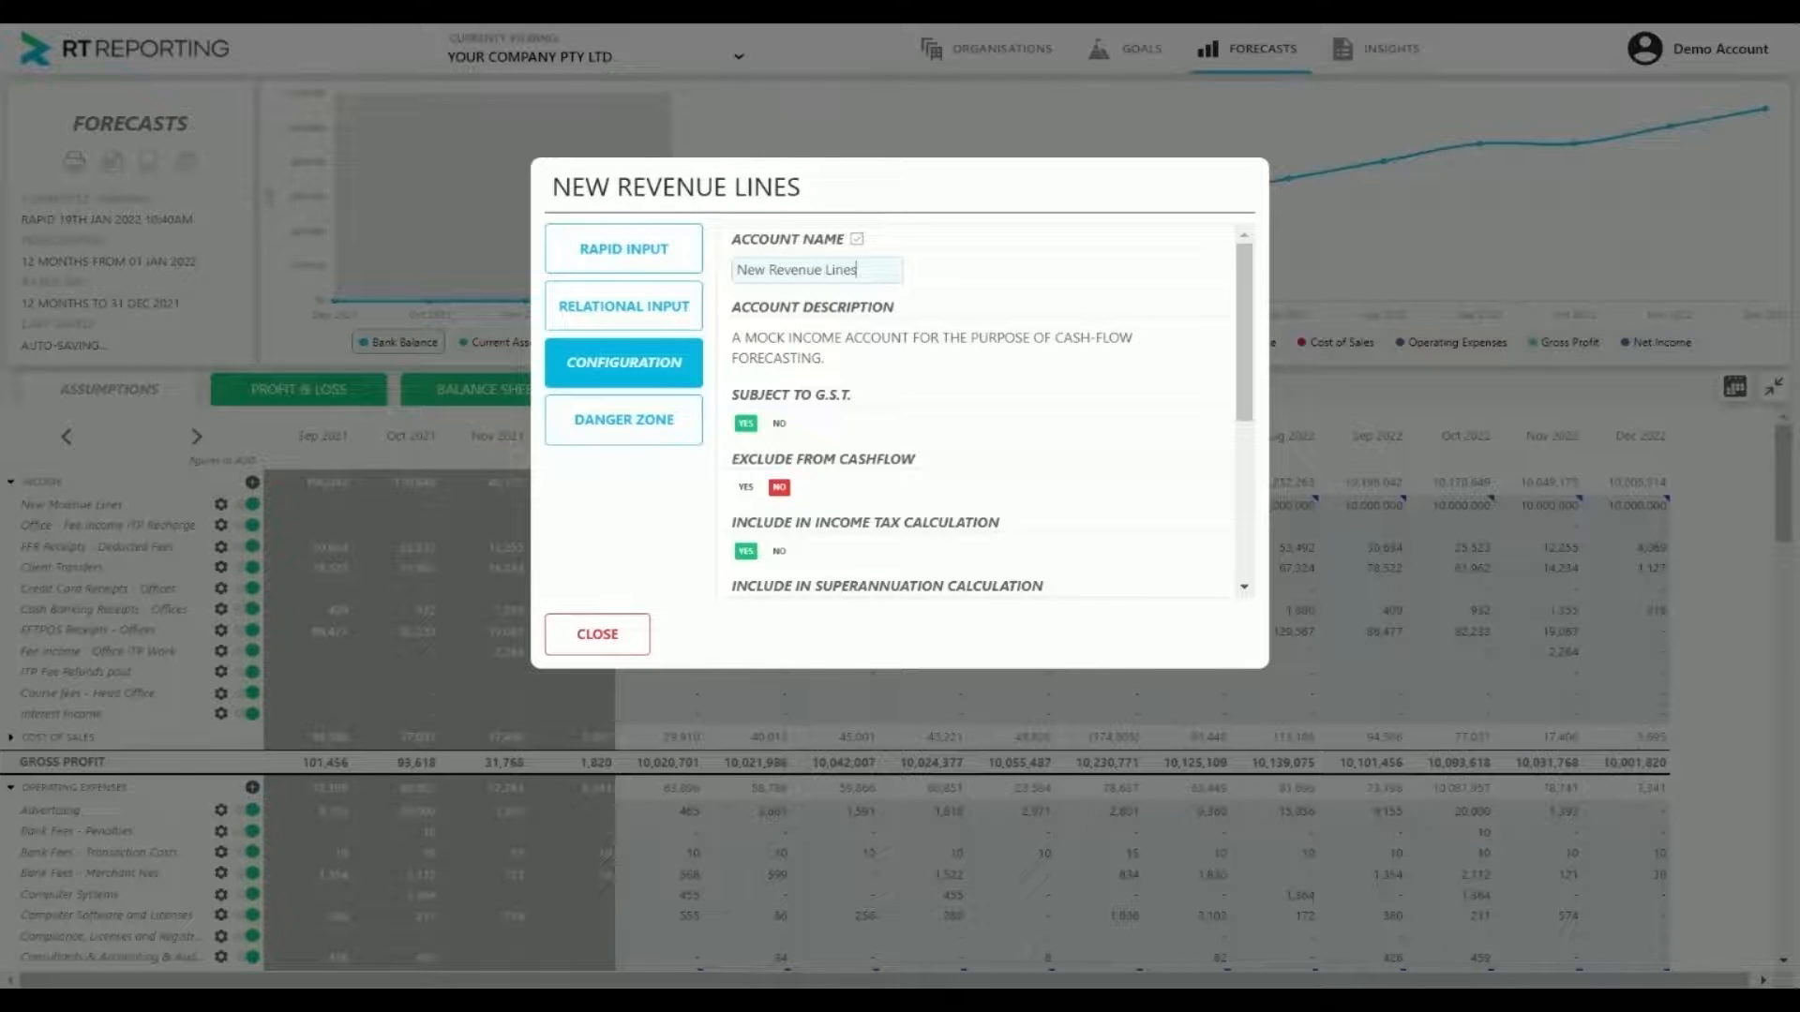
pyautogui.press('Return')
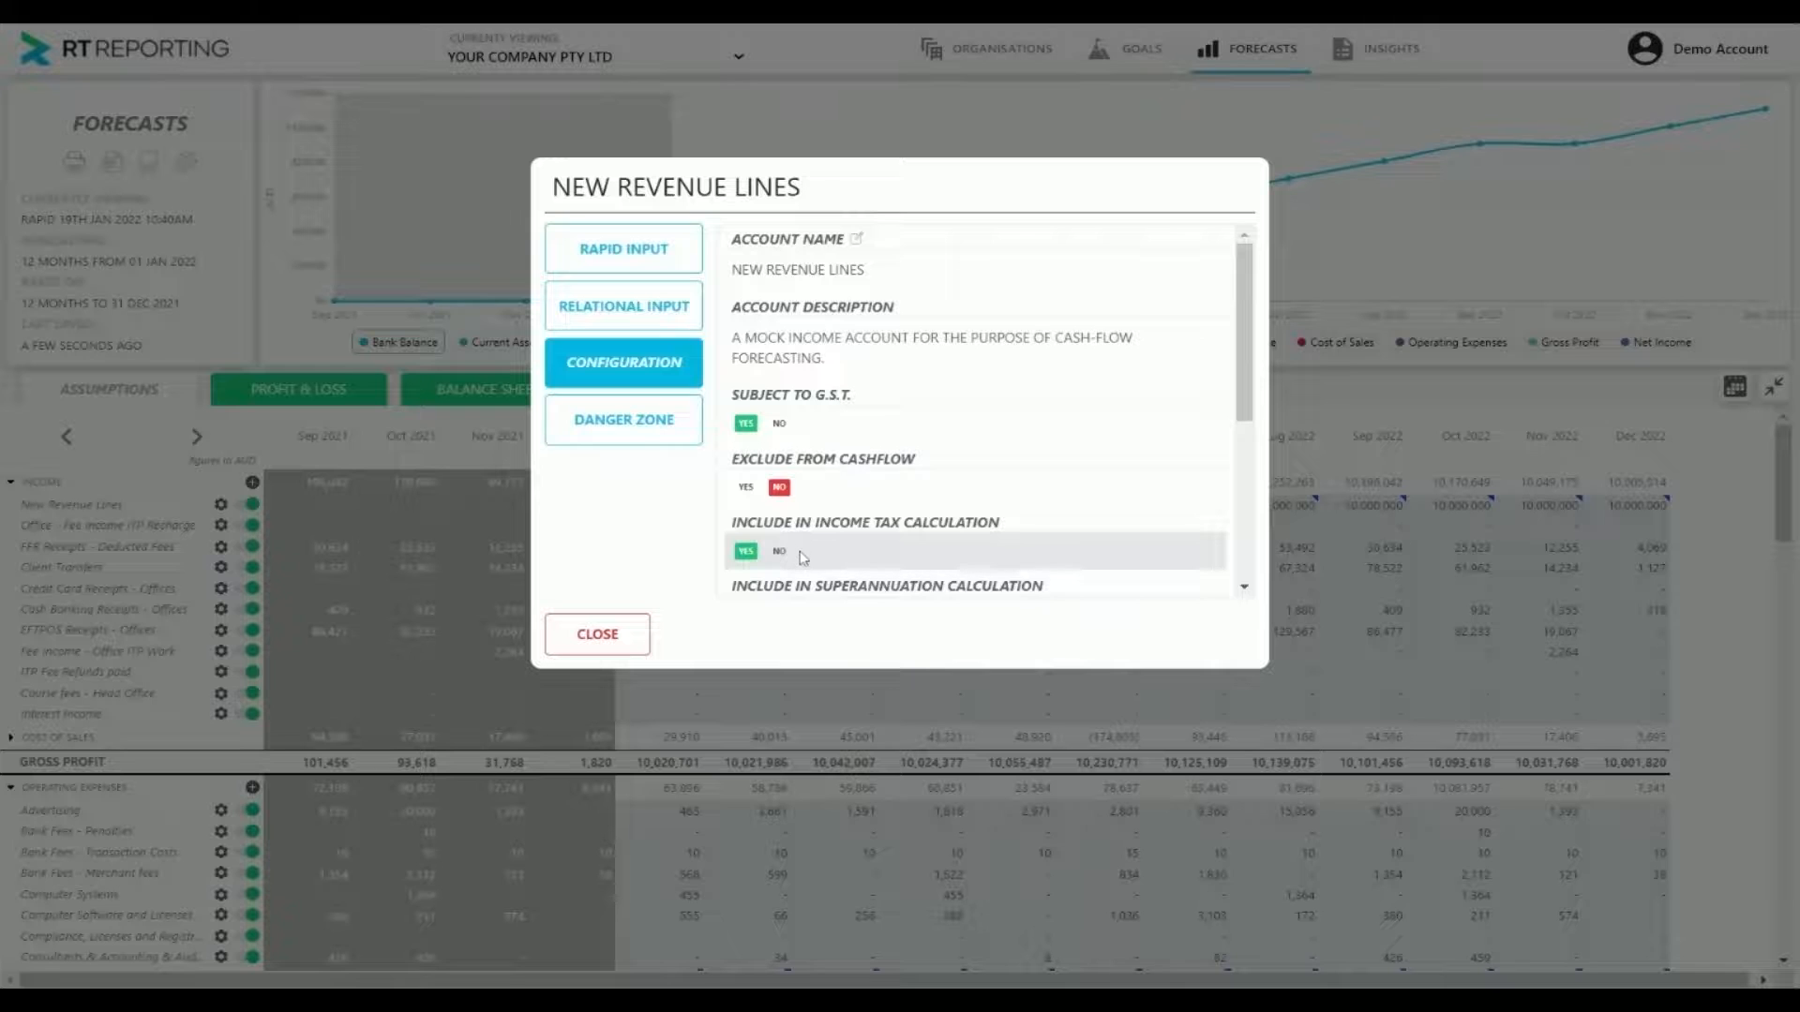
pyautogui.scroll(-1, 812, 553)
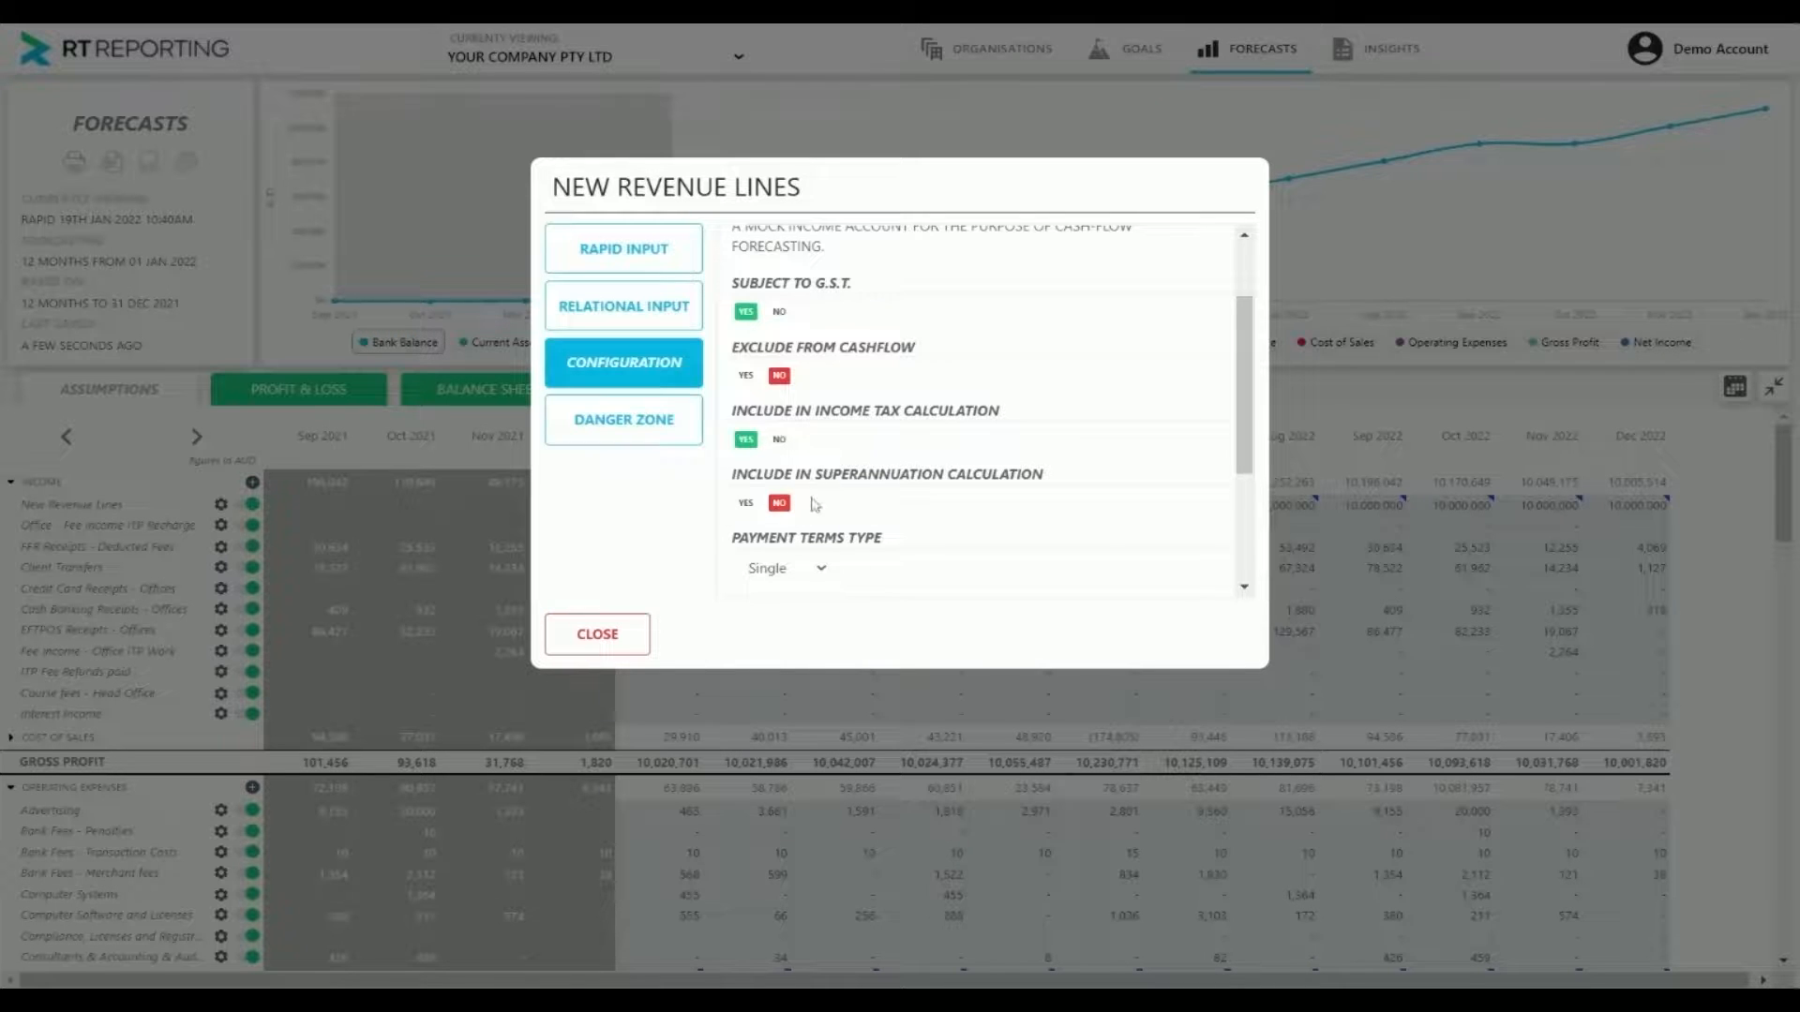
pyautogui.click(637, 633)
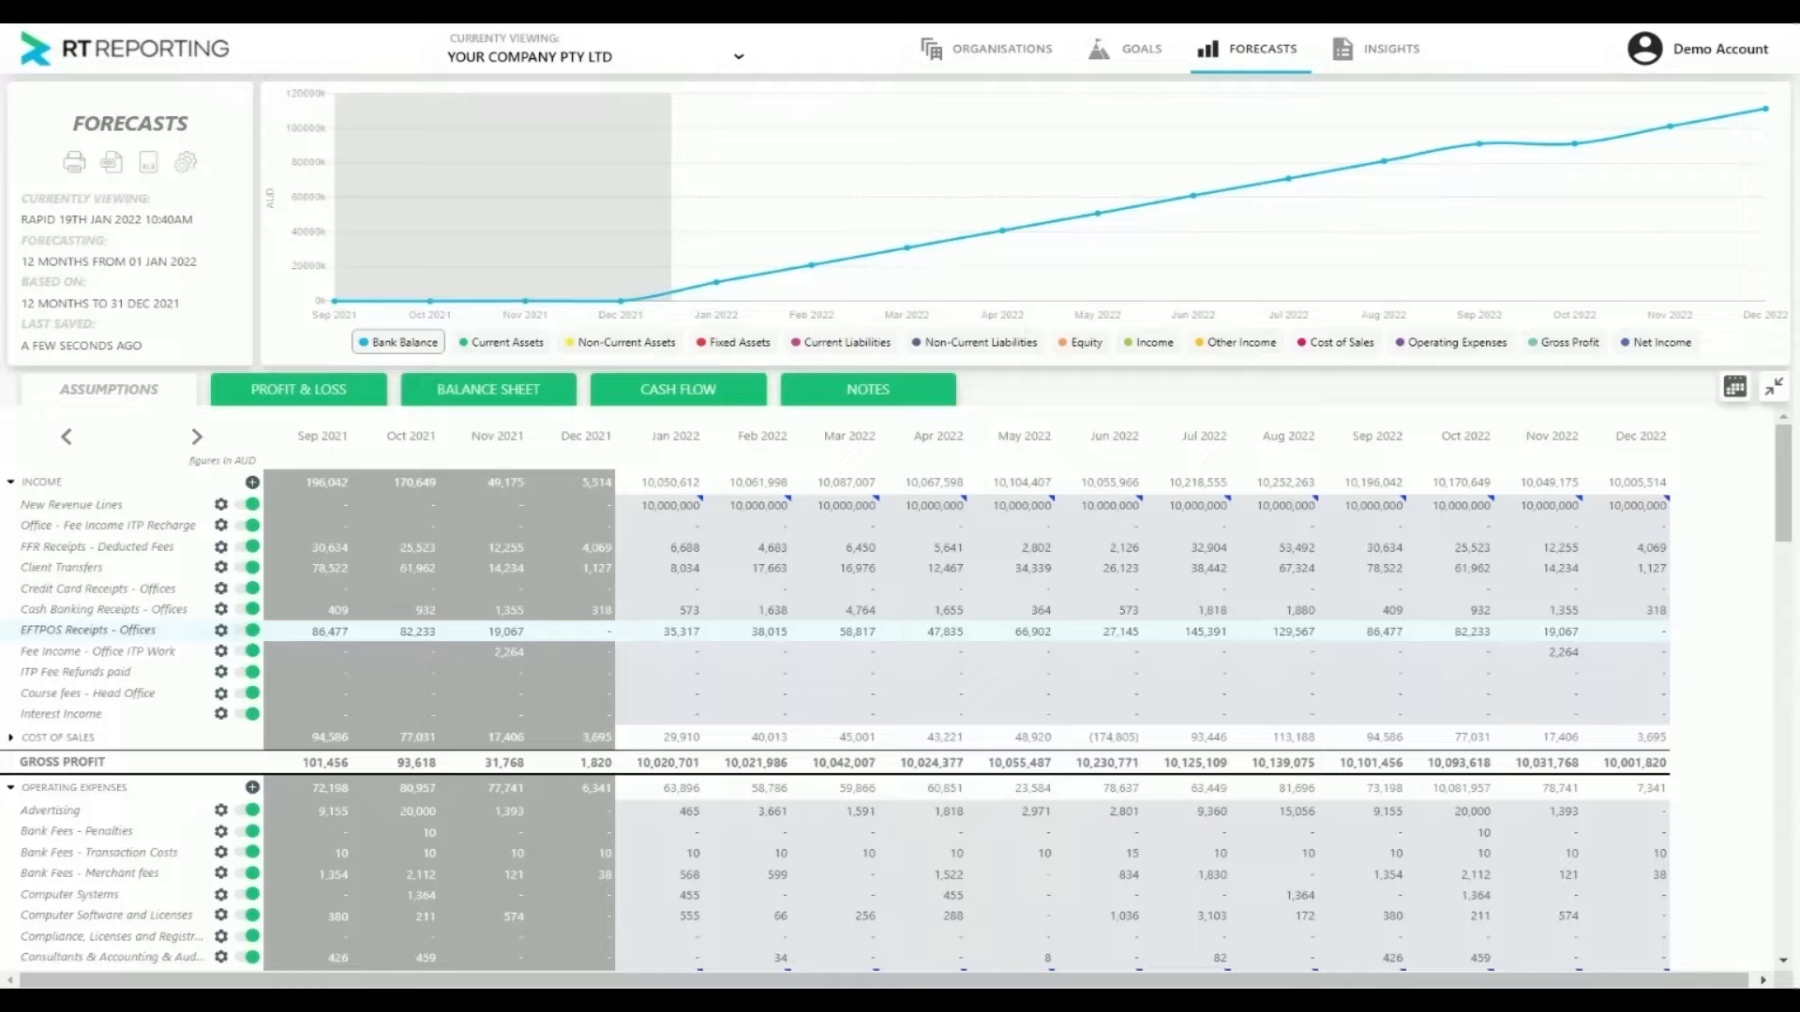
# Expand Receipts in the cash flow and examine the New Revenue Lines and GST rows for the forecast months
pyautogui.click(701, 393)
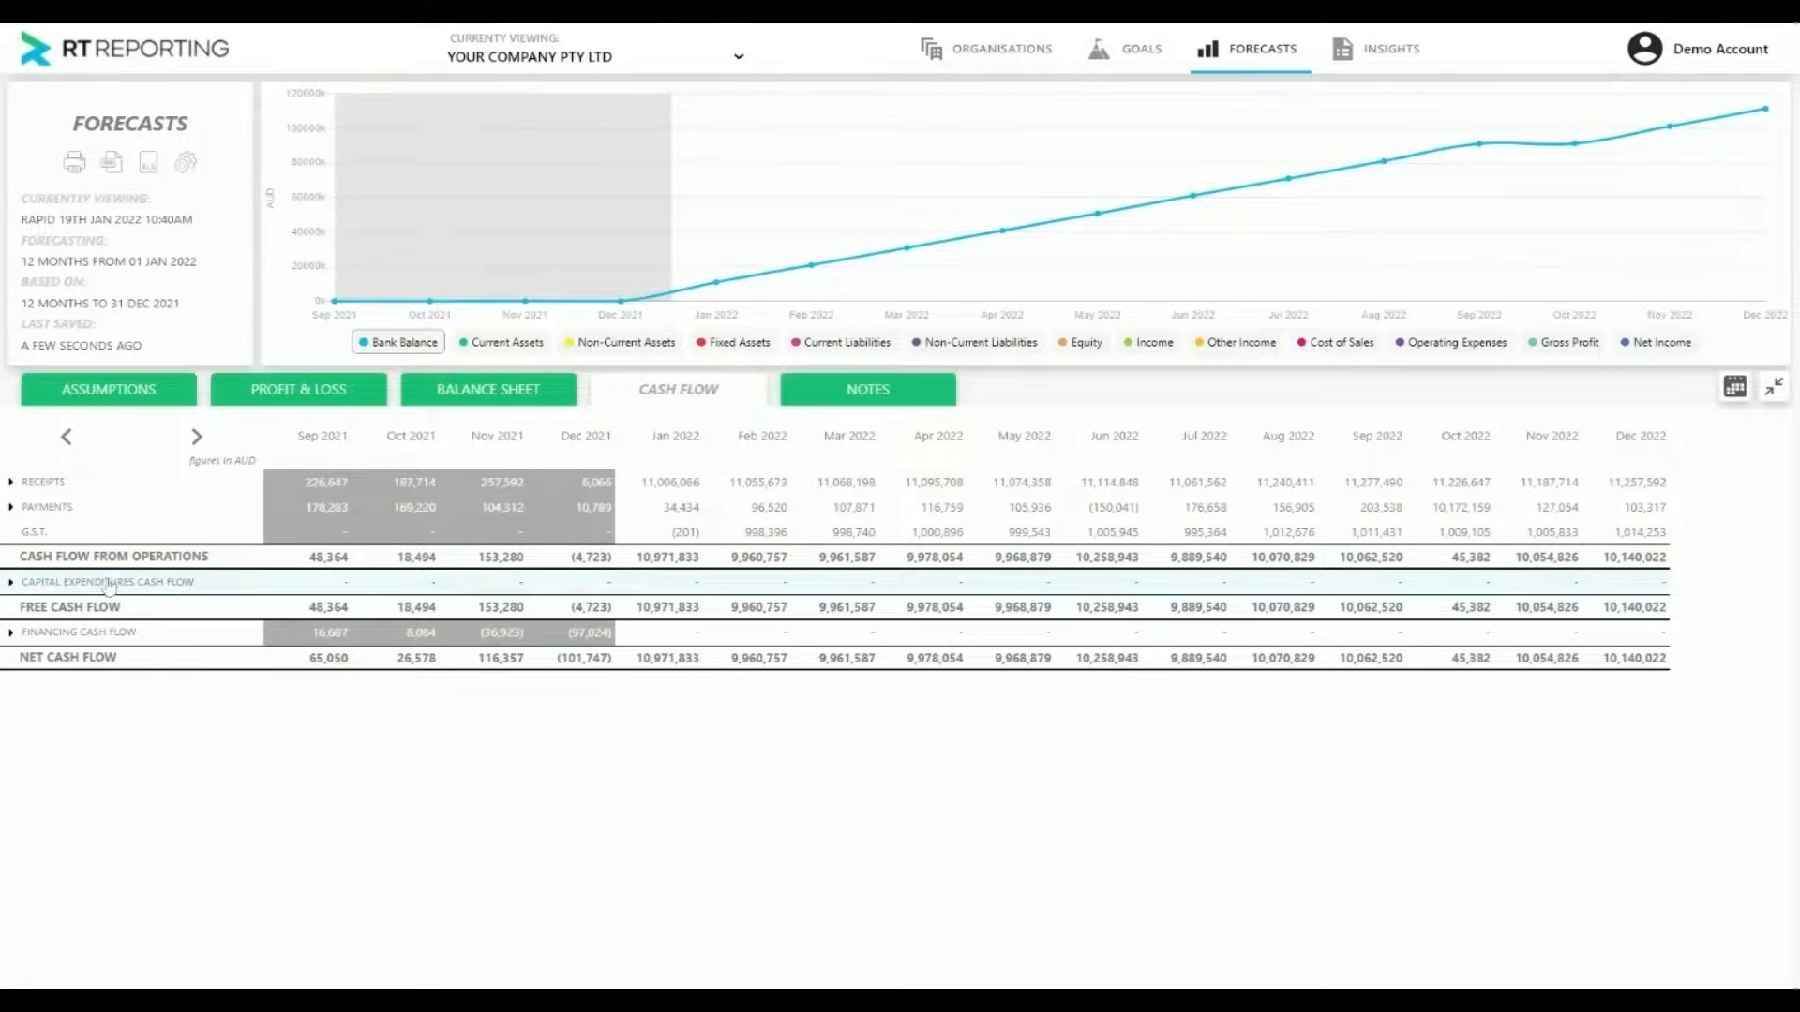
pyautogui.click(39, 486)
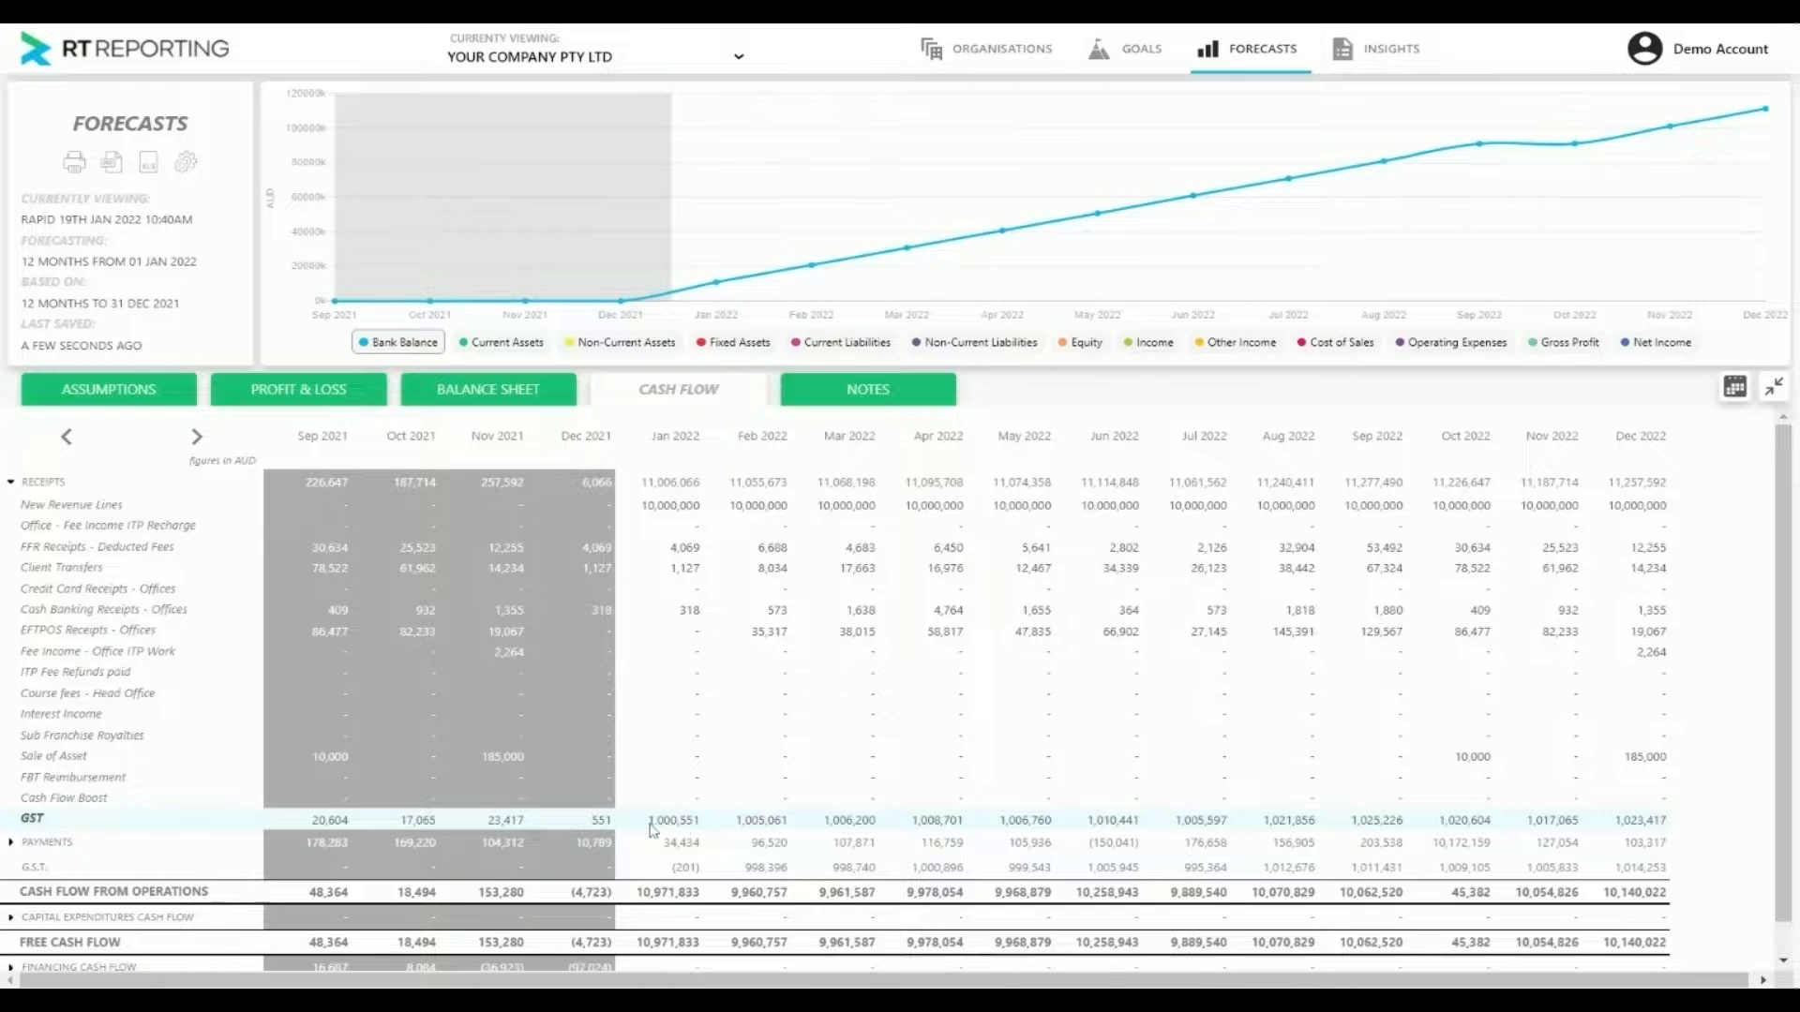
pyautogui.moveTo(648, 828); pyautogui.dragTo(712, 824)
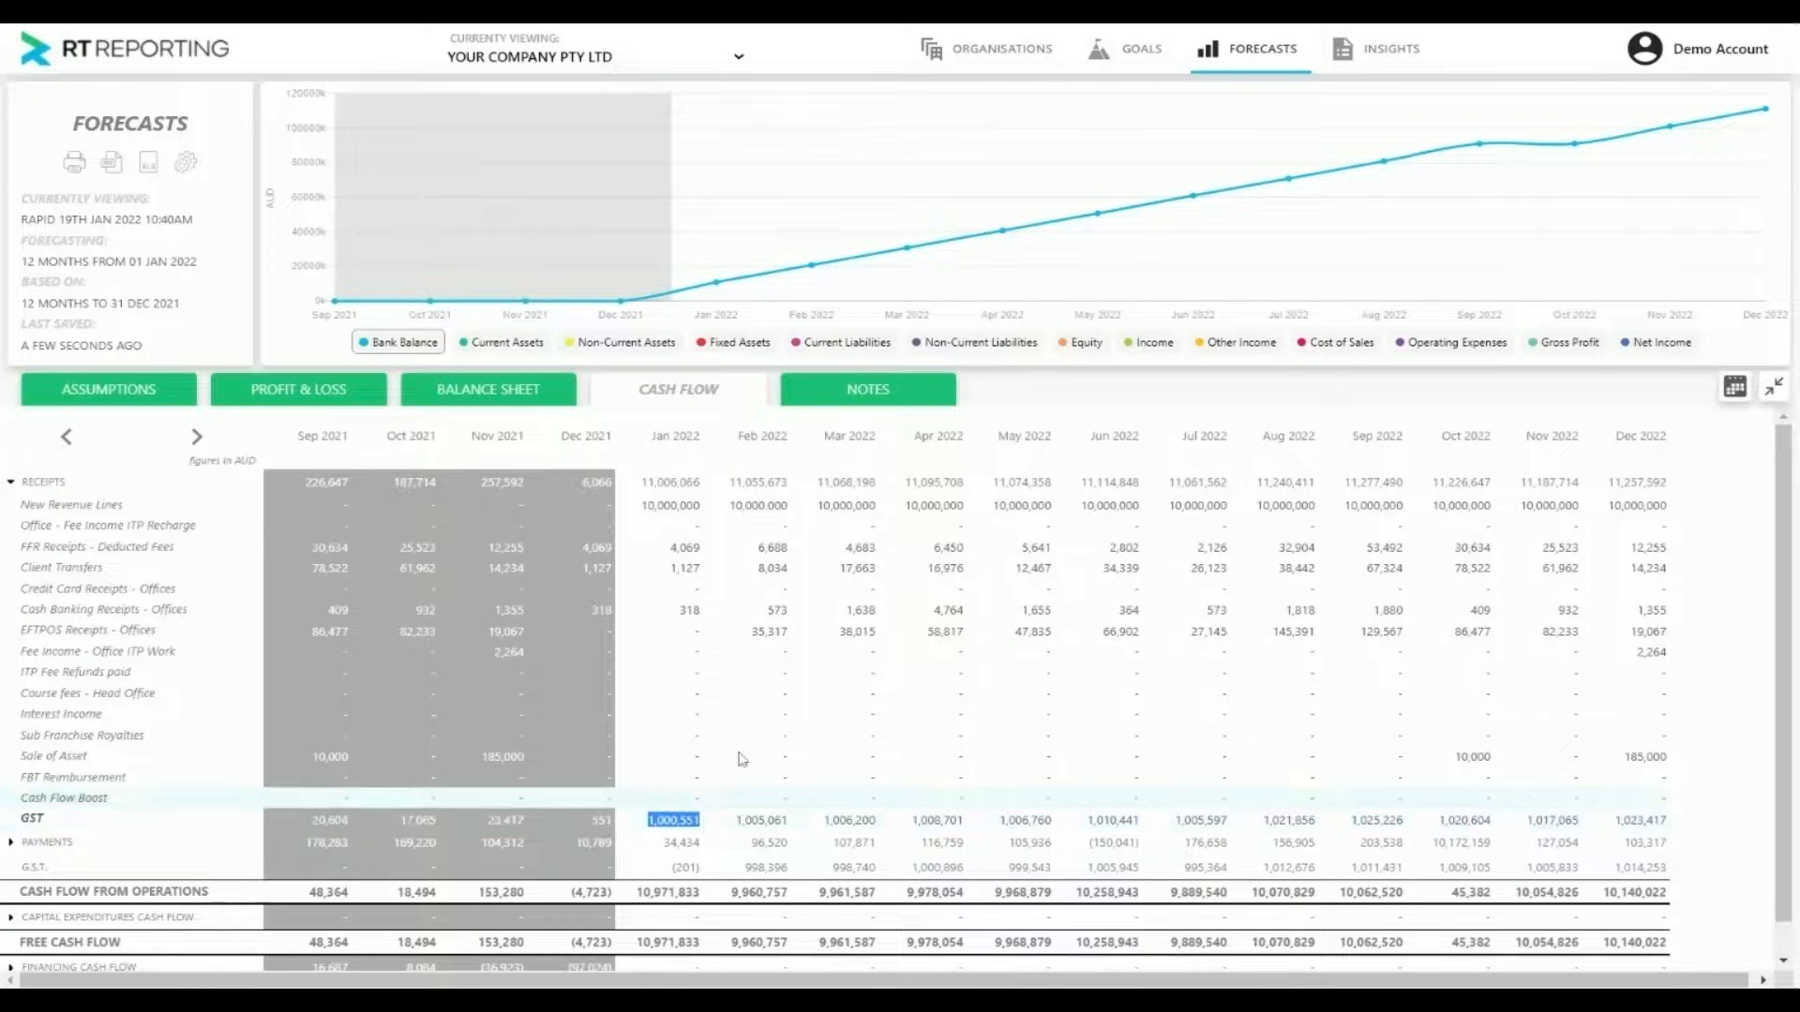
# Compare the January 2022 cash flow figures for New Revenue Lines, GST collected in Receipts, and the G.S.T. payment row
pyautogui.doubleClick(649, 511)
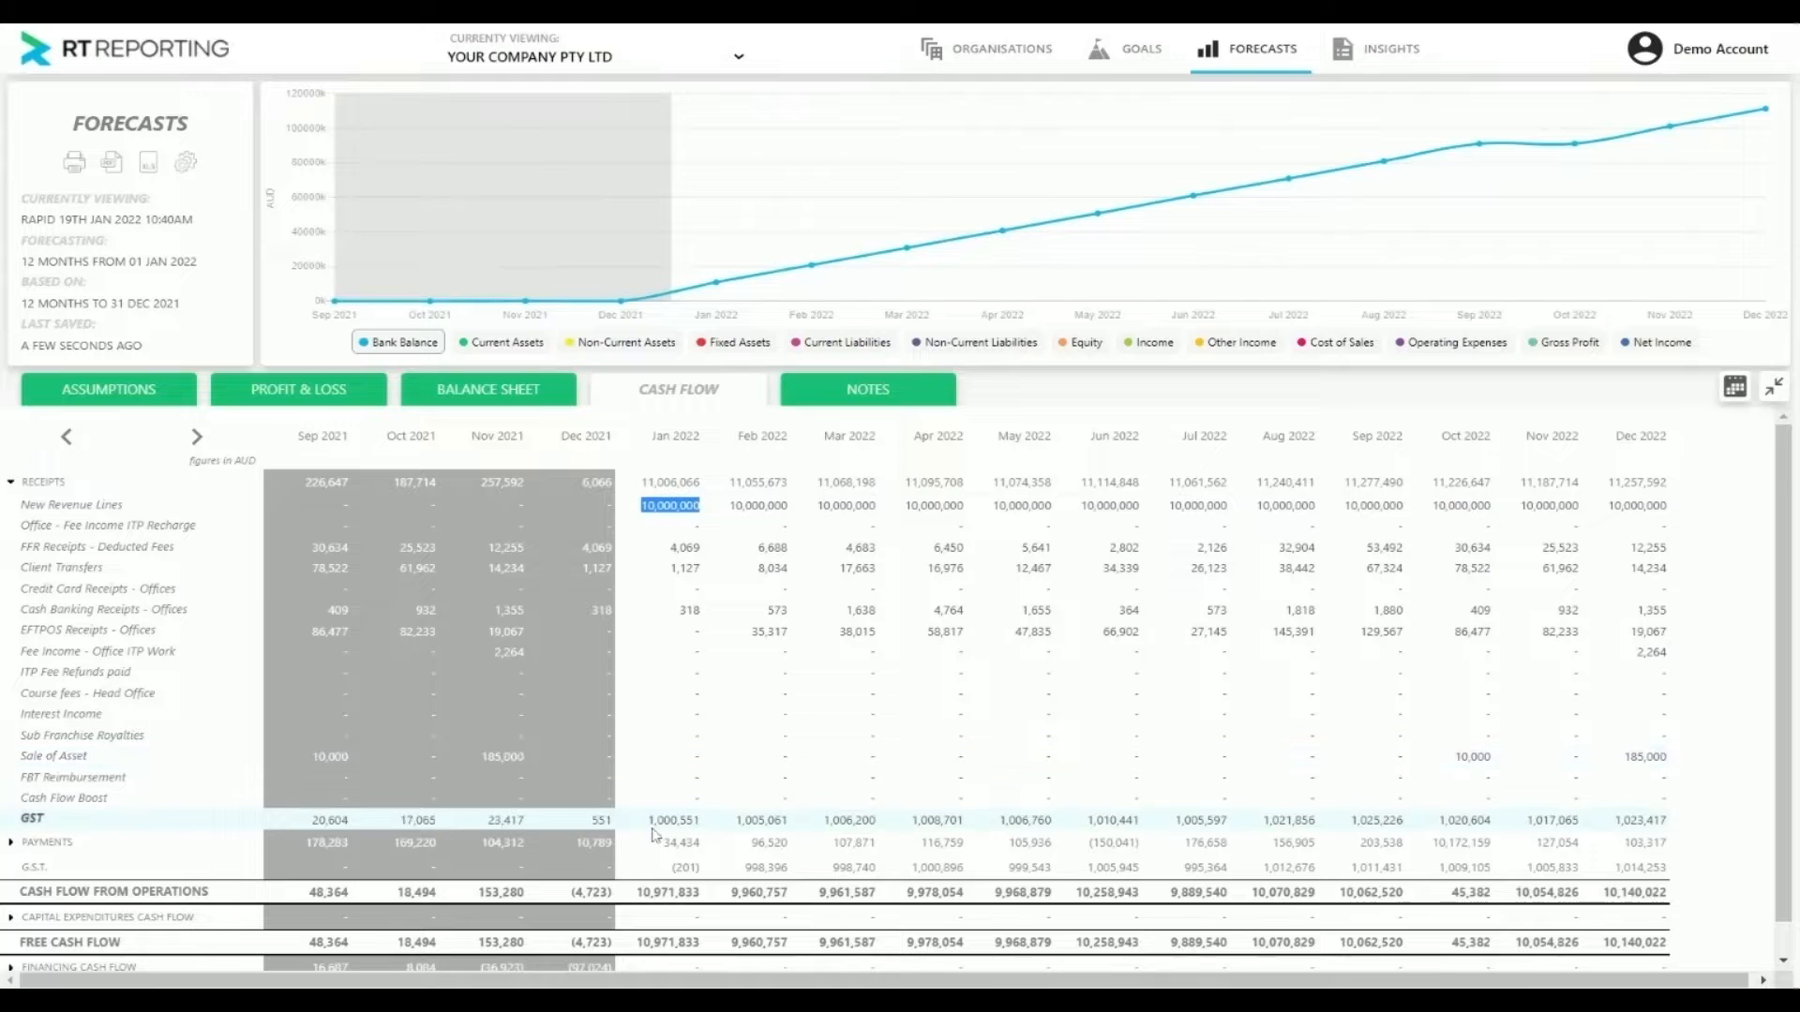
pyautogui.click(693, 822)
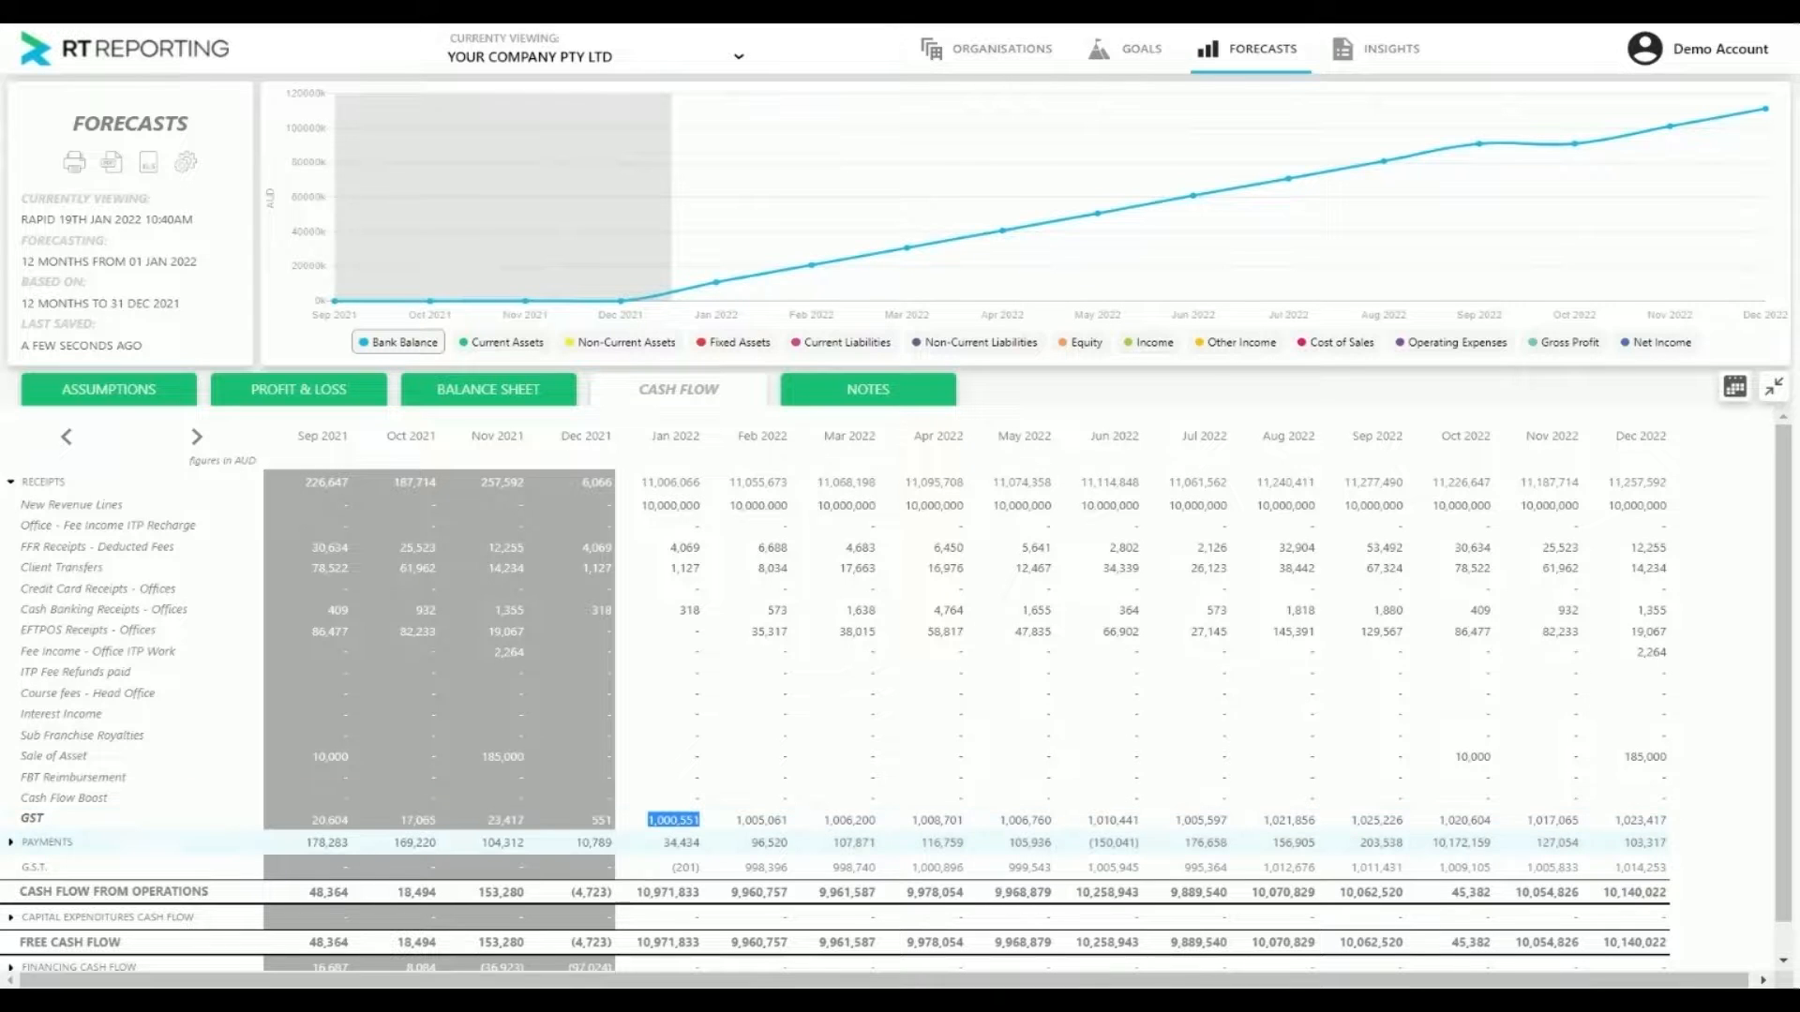
pyautogui.click(678, 869)
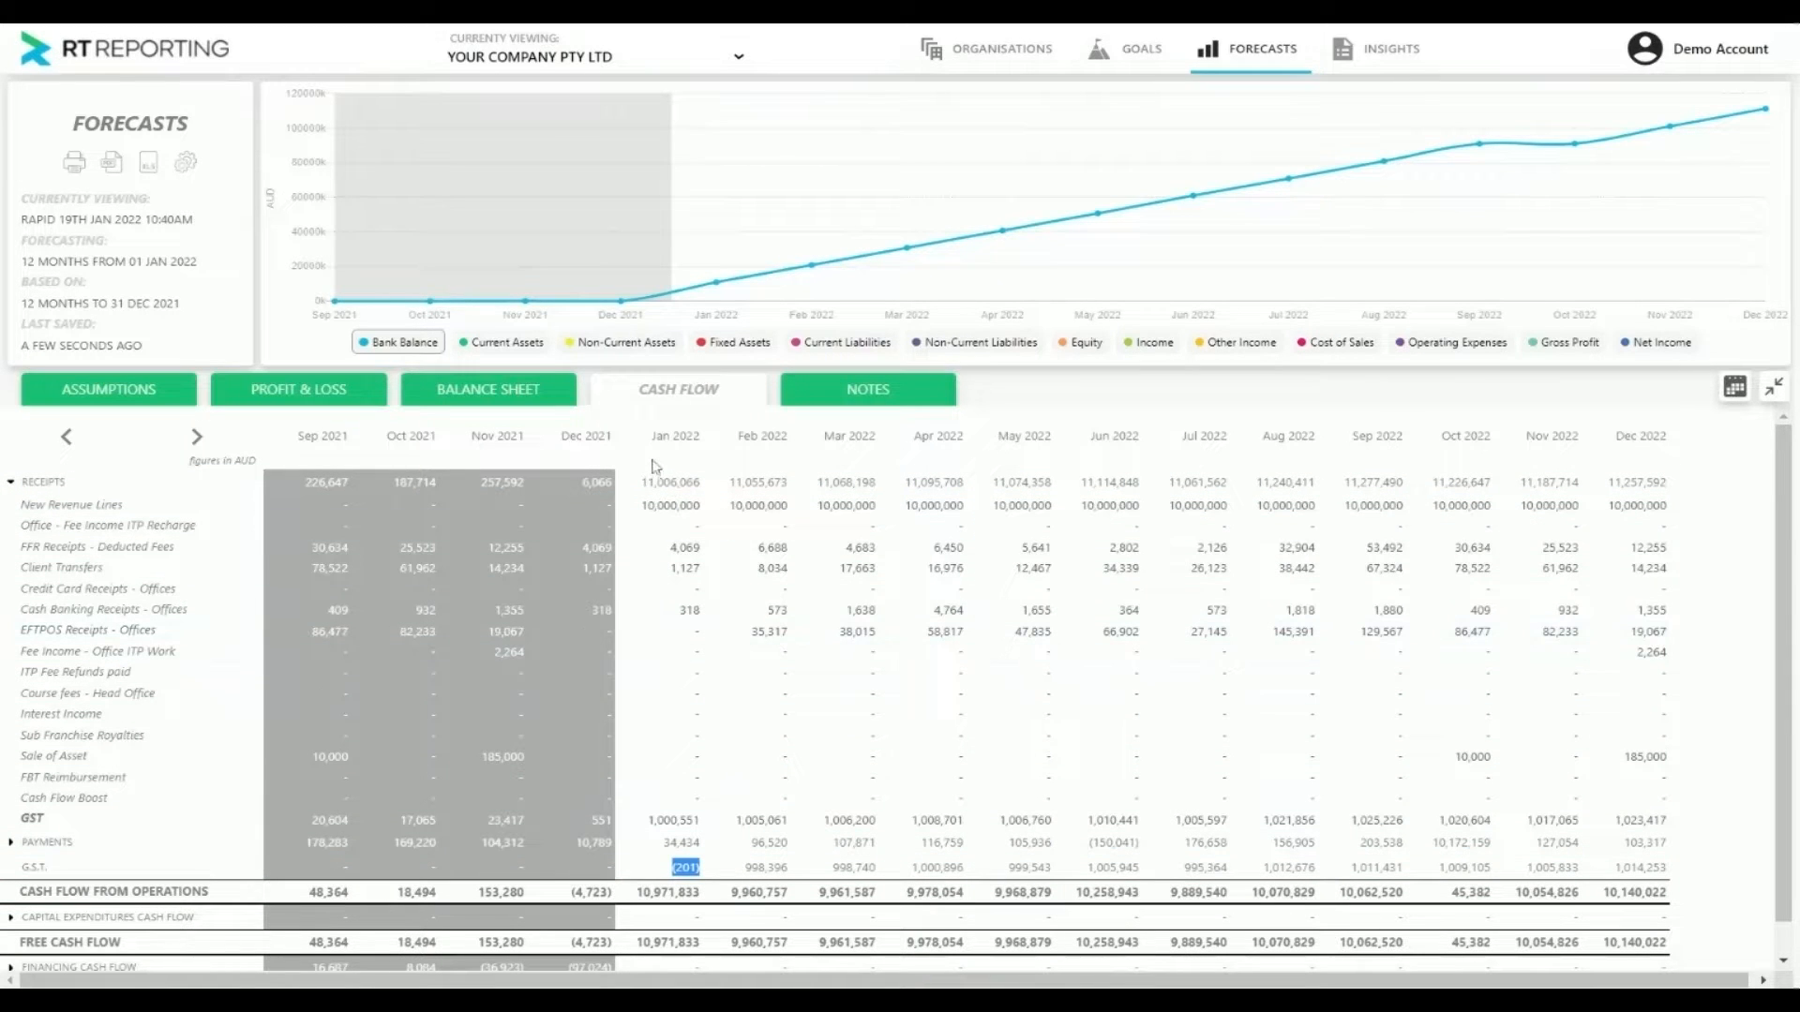
# Check the G.S.T. period in the forecast settings and examine the February 2022 G.S.T. payment in the cash flow
pyautogui.click(187, 164)
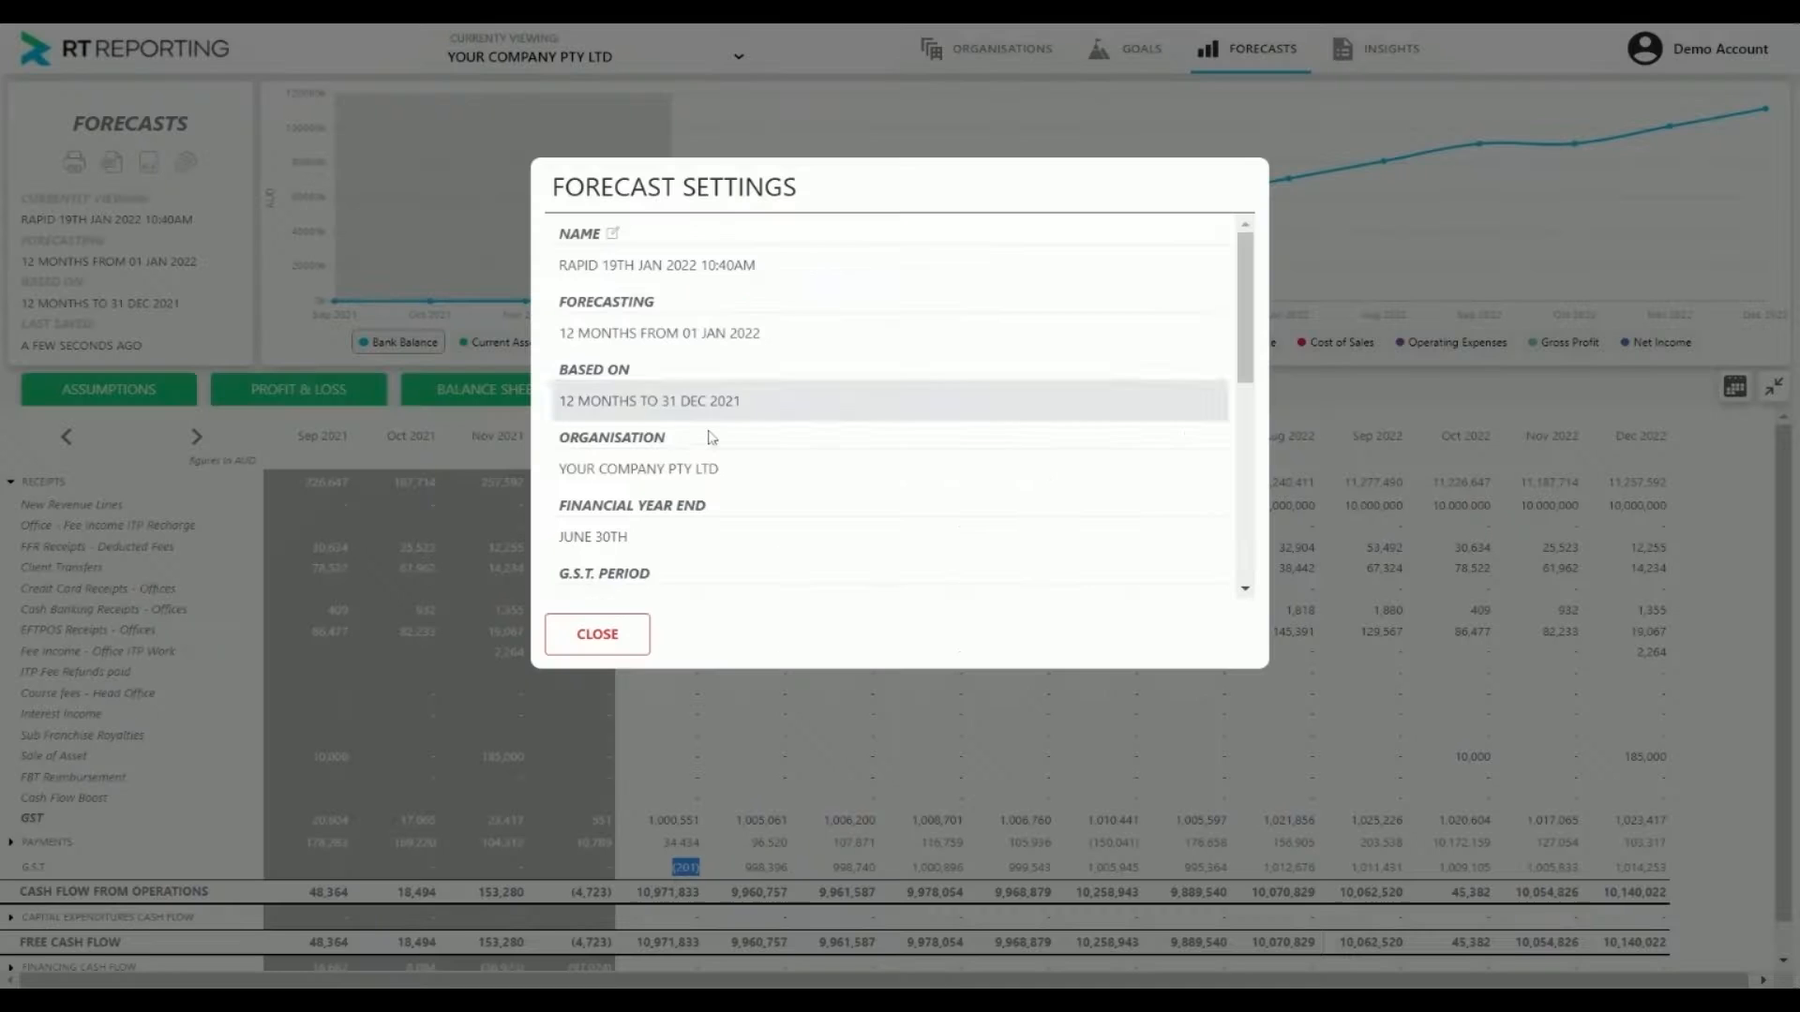
pyautogui.scroll(-3, 707, 438)
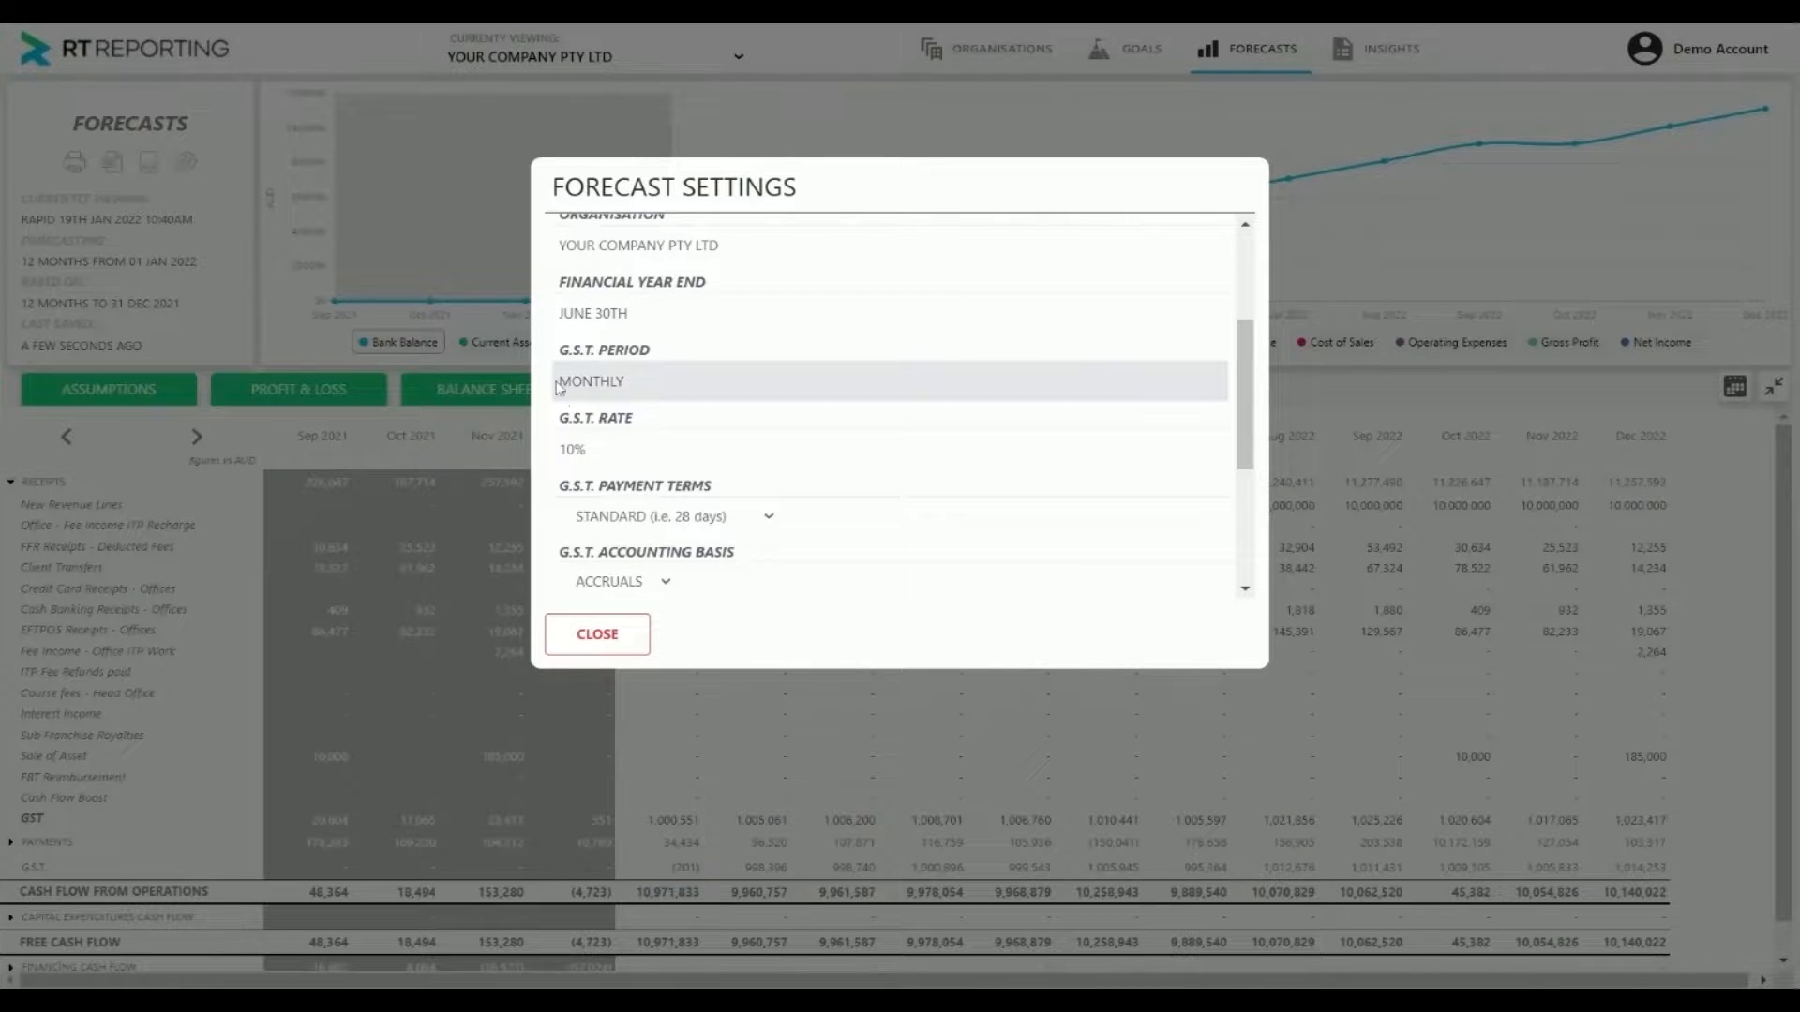
pyautogui.moveTo(560, 387); pyautogui.dragTo(639, 387)
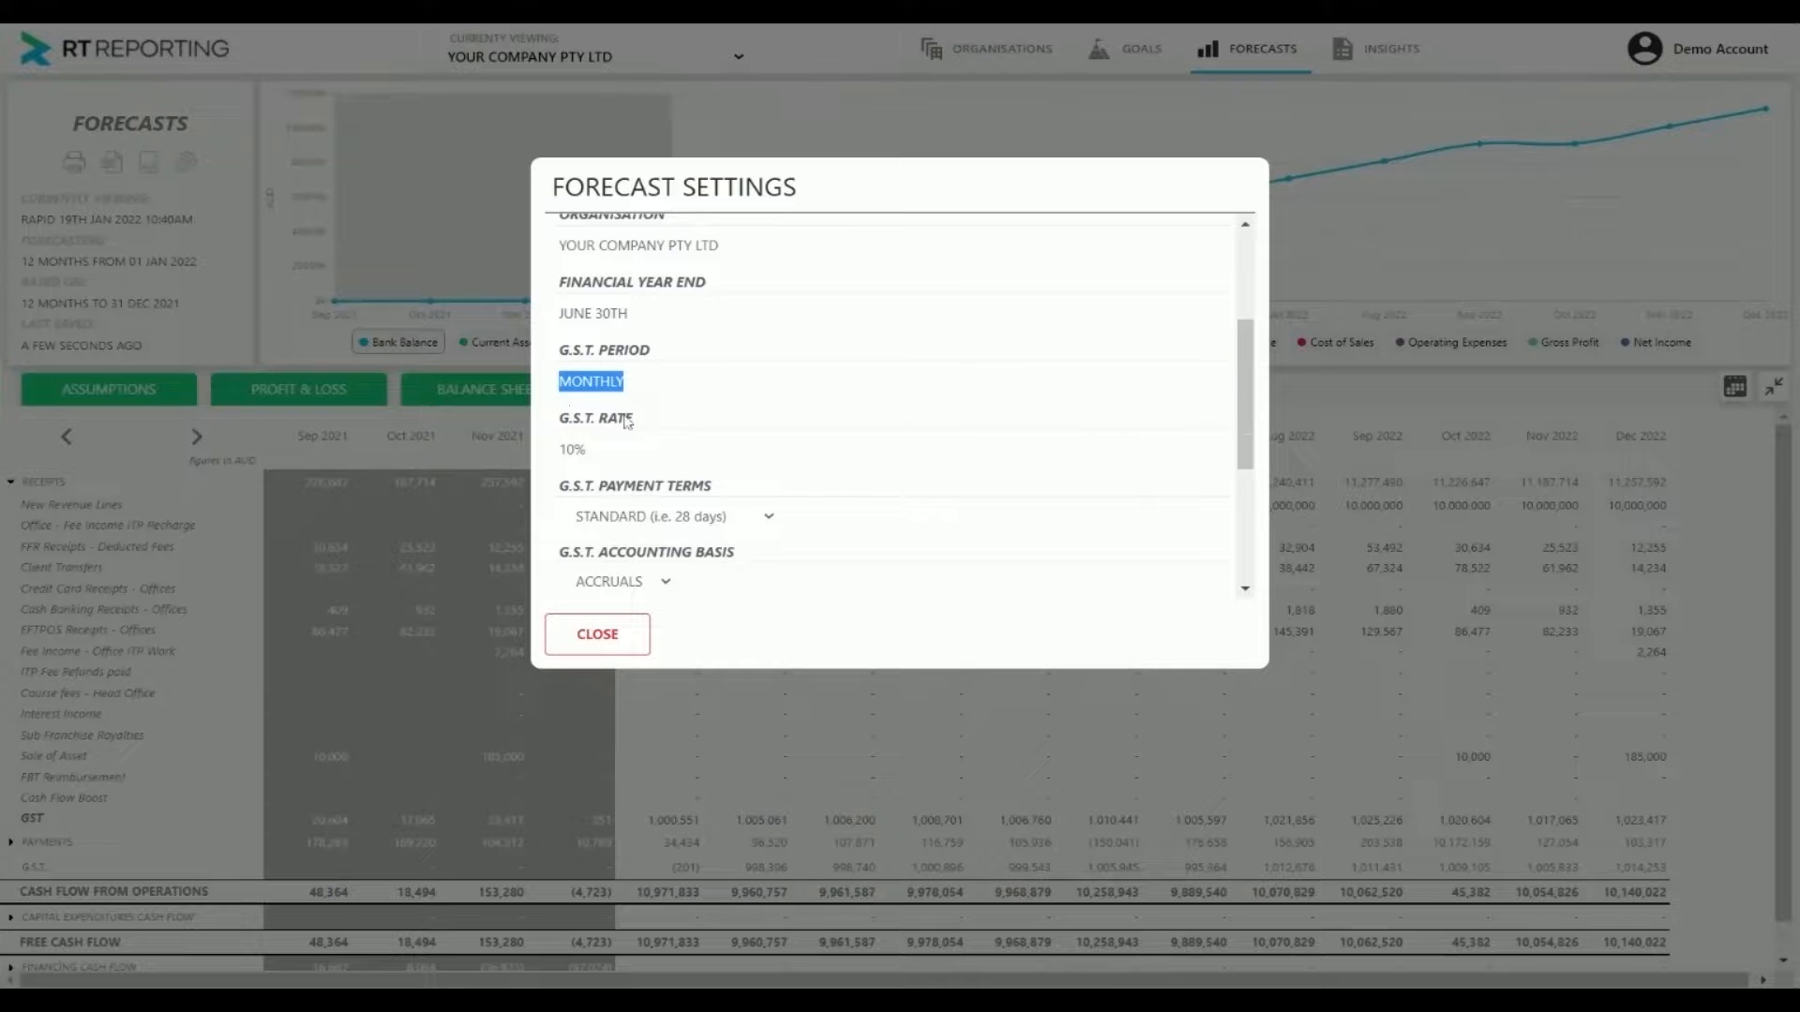
pyautogui.click(622, 635)
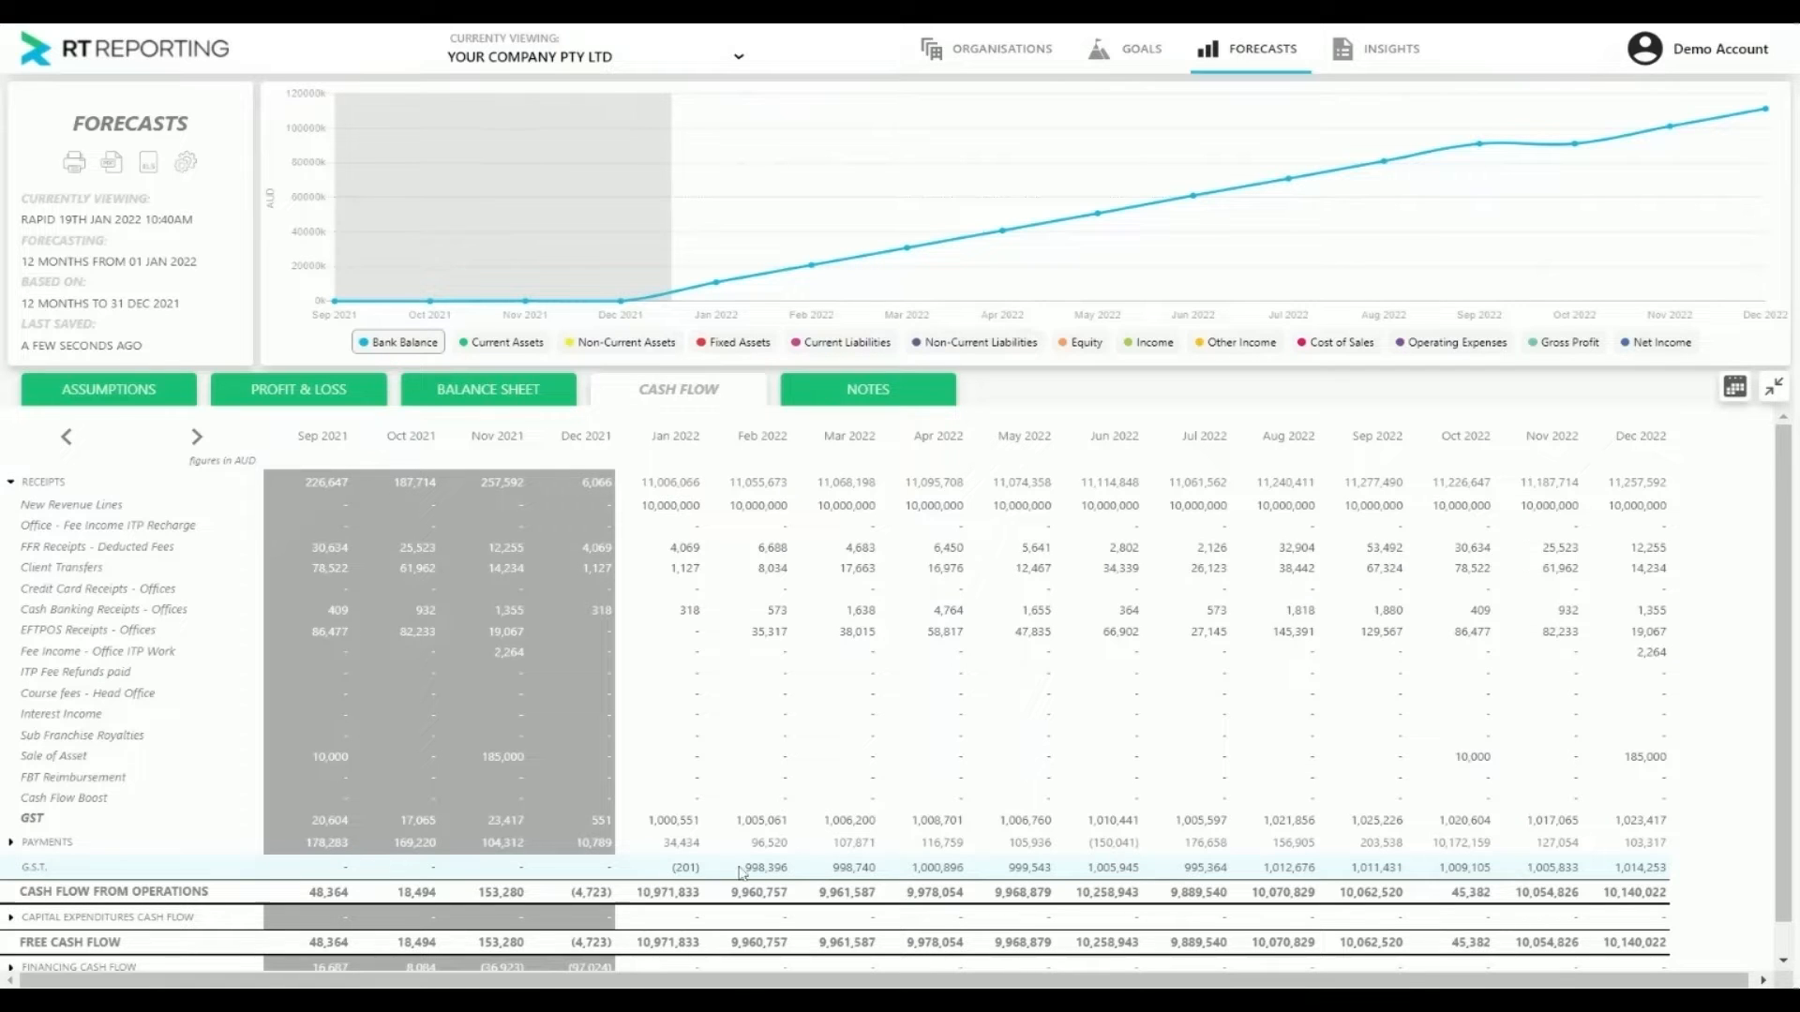
pyautogui.moveTo(748, 867); pyautogui.dragTo(787, 867)
pyautogui.scroll(-1, 778, 860)
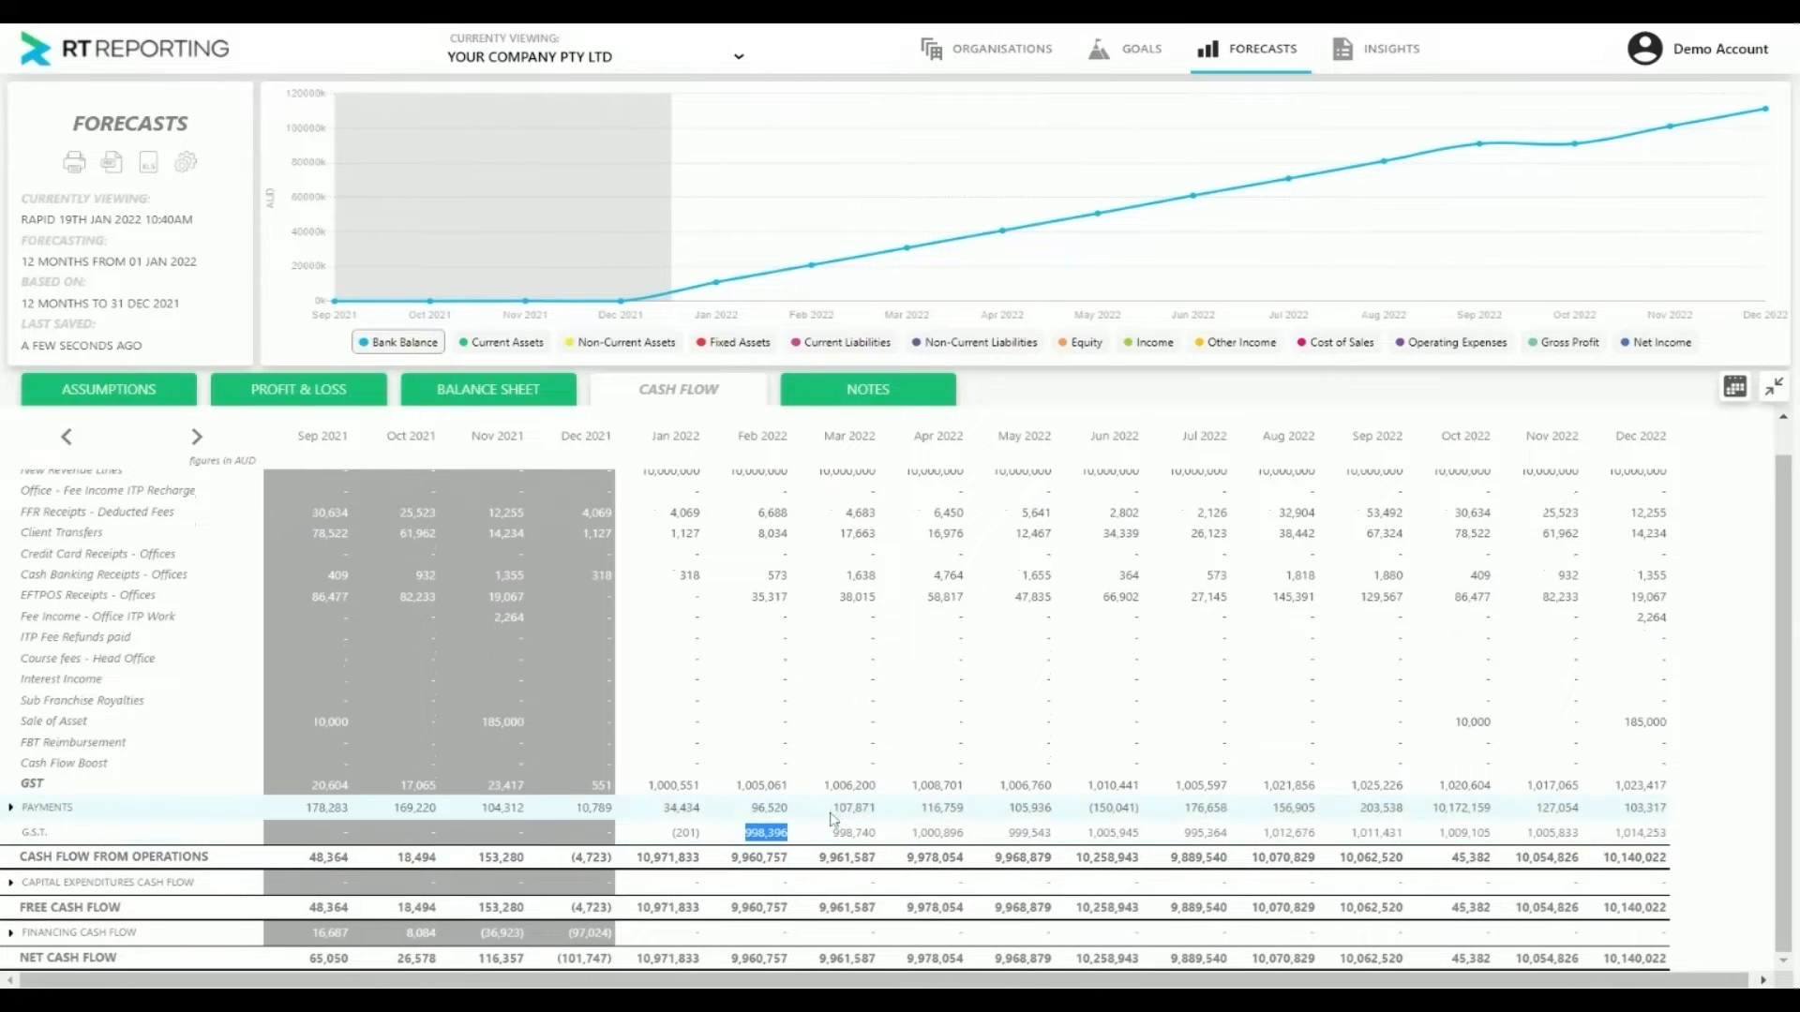